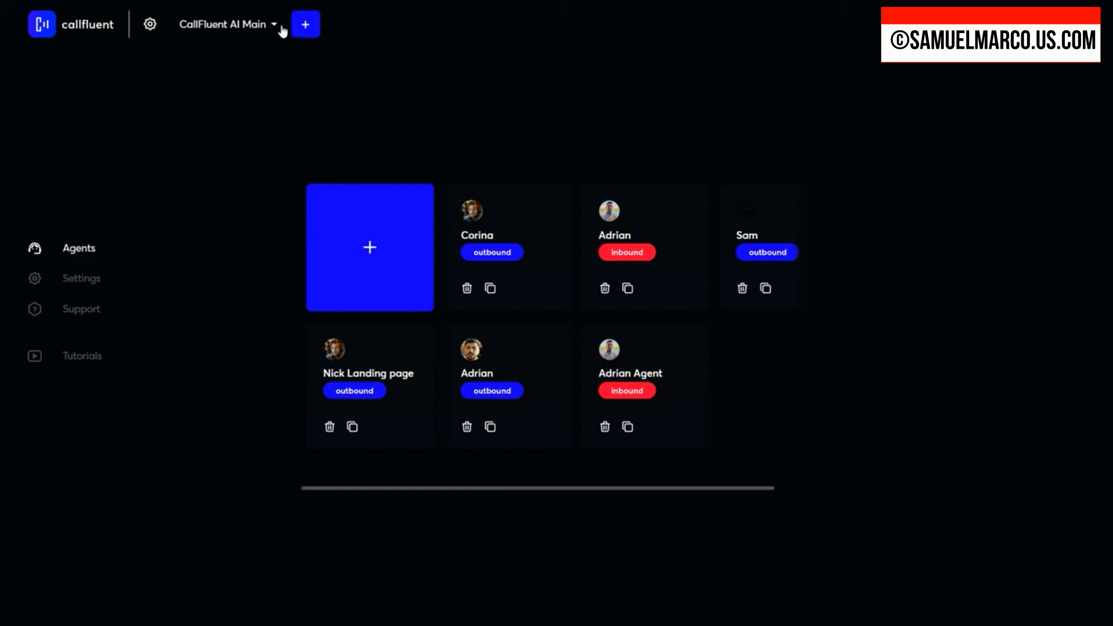
Step: Create a new workspace named Sales Department
{"action": "left_click", "coordinate": [306, 26]}
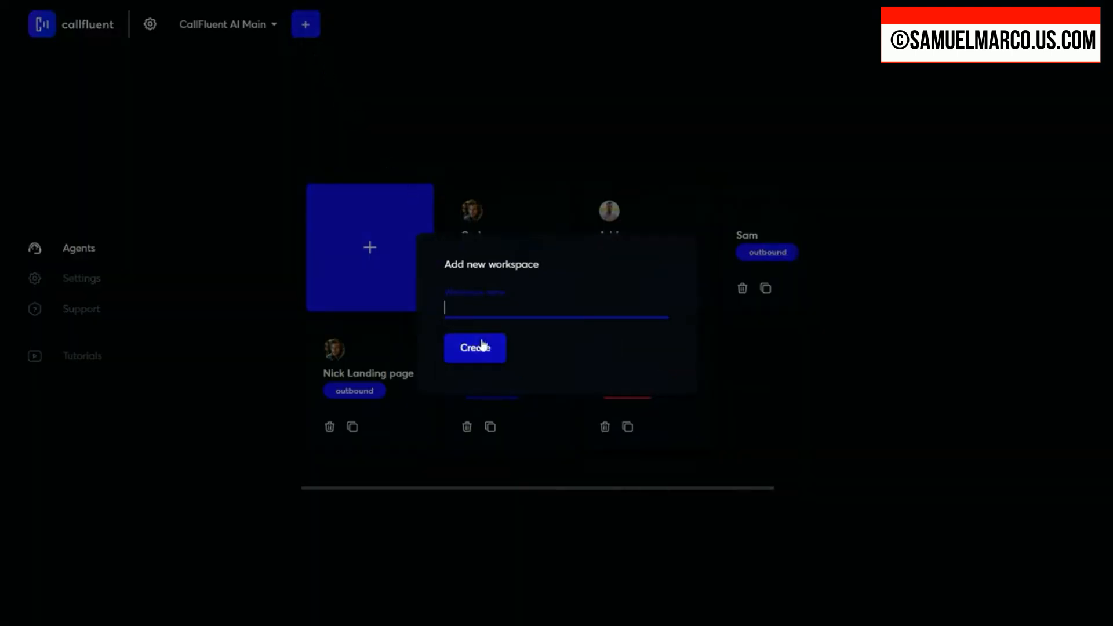
{"action": "type", "text": "My New Workspace"}
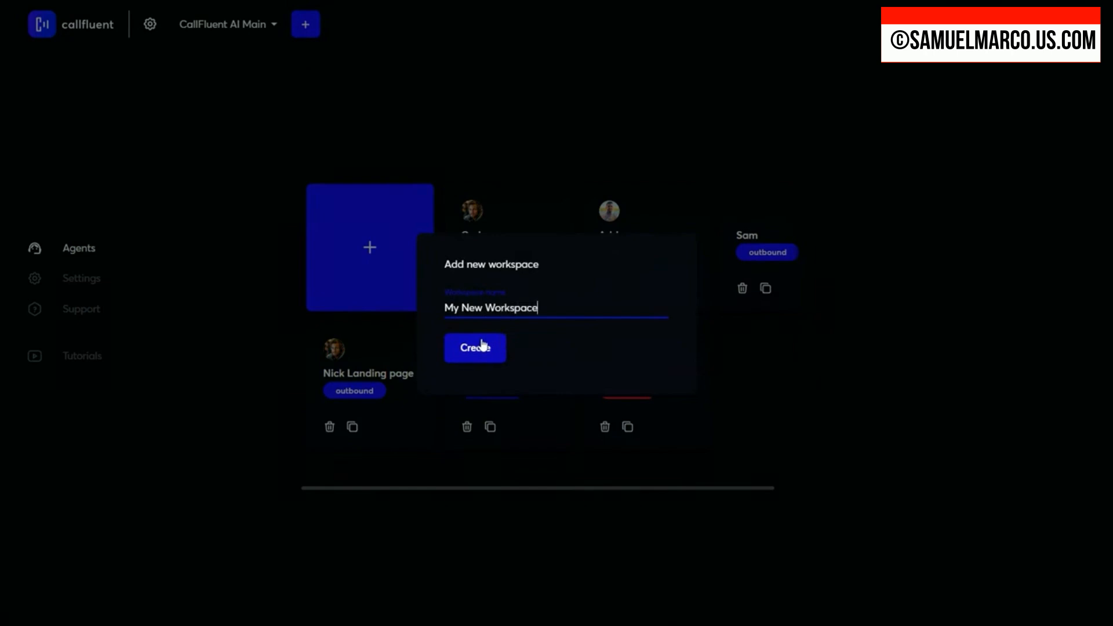
{"action": "triple_click", "coordinate": [531, 307]}
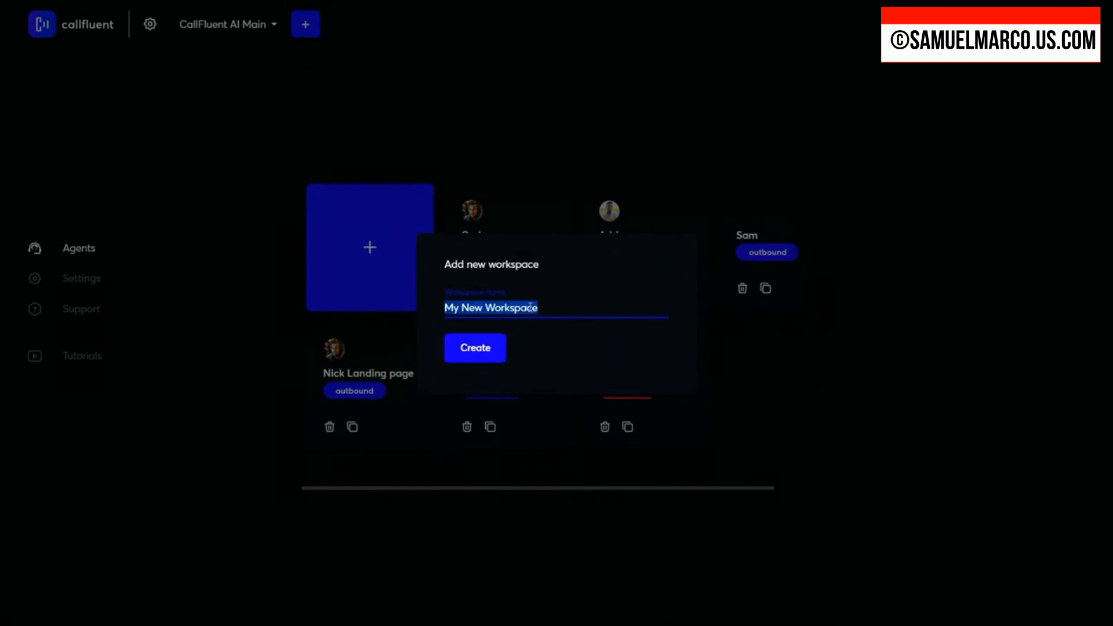
{"action": "type", "text": "Sales"}
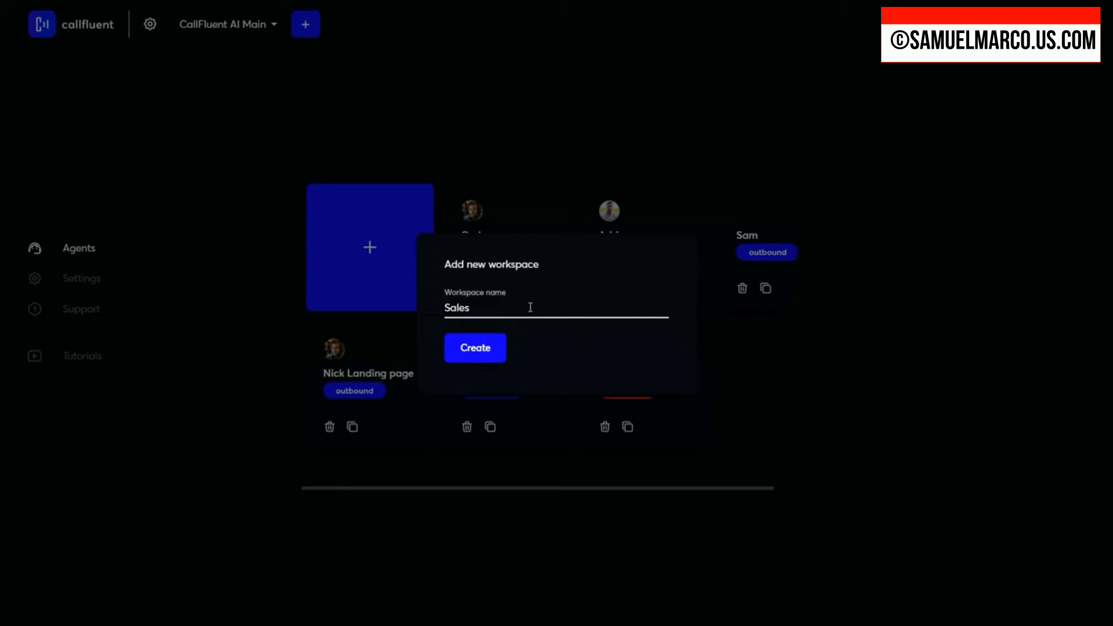
{"action": "left_click", "coordinate": [531, 307]}
{"action": "type", "text": "Department"}
{"action": "left_click", "coordinate": [460, 358]}
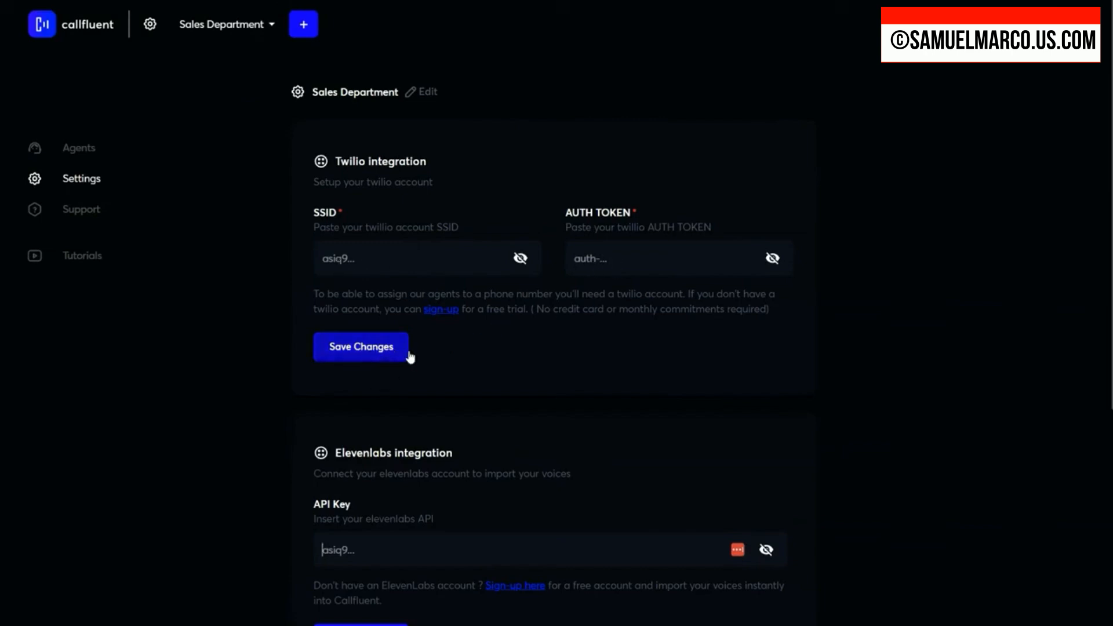
Step: Review the Sales Department workspace's Twilio, Elevenlabs and team member settings, and look over the list of workspaces
{"action": "left_click", "coordinate": [362, 346]}
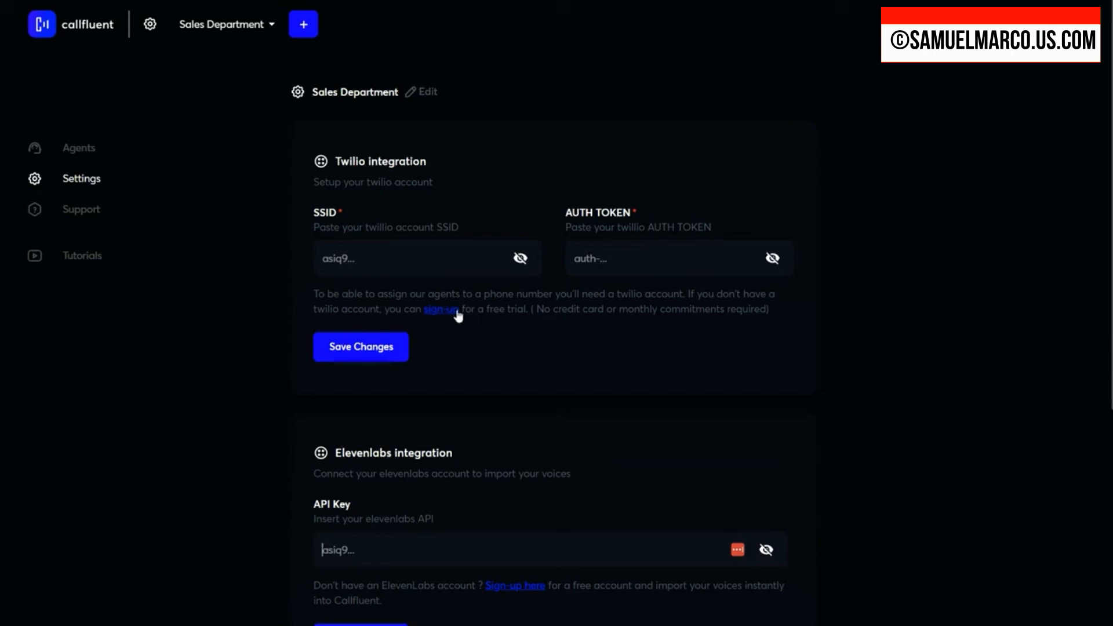
{"action": "scroll", "coordinate": [467, 378], "scroll_direction": "down", "scroll_amount": 4}
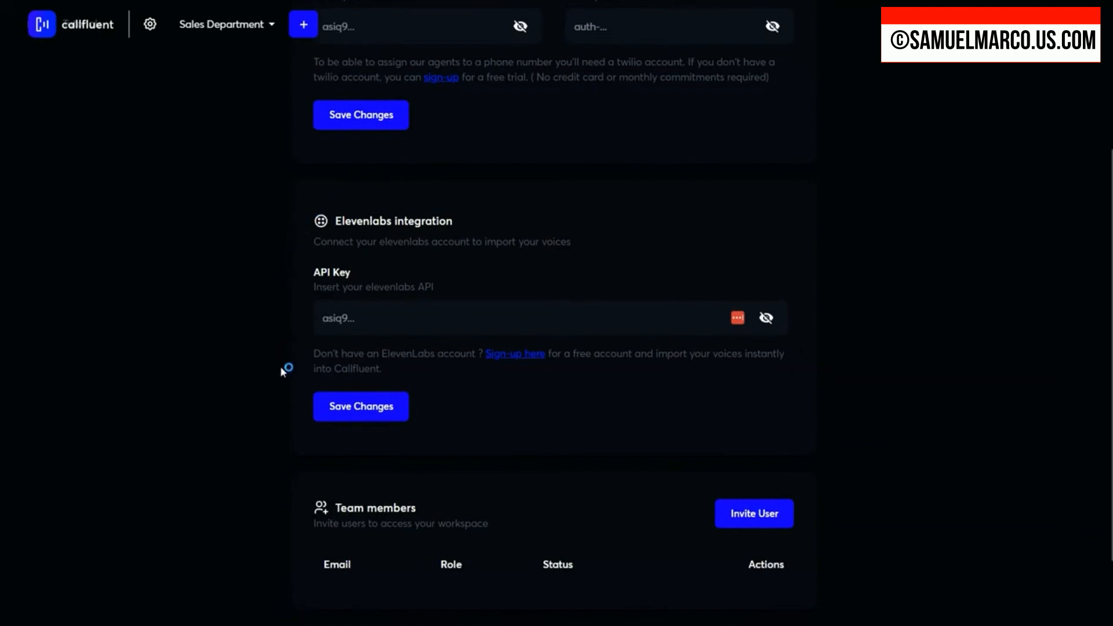
{"action": "left_click", "coordinate": [334, 421]}
{"action": "left_click", "coordinate": [371, 332]}
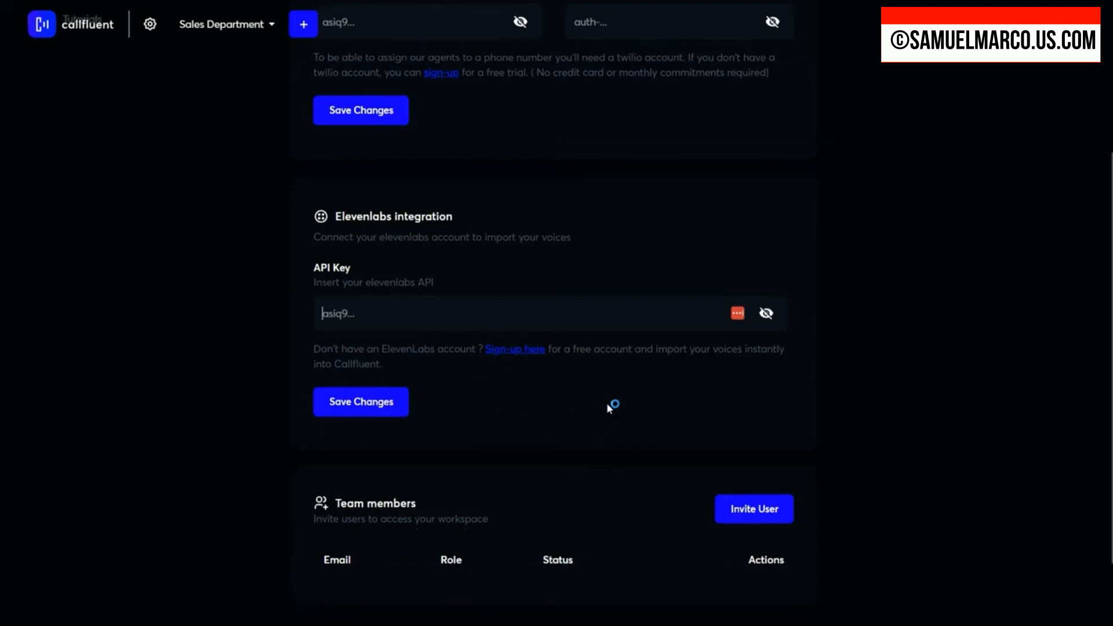
{"action": "scroll", "coordinate": [614, 404], "scroll_direction": "down", "scroll_amount": 2}
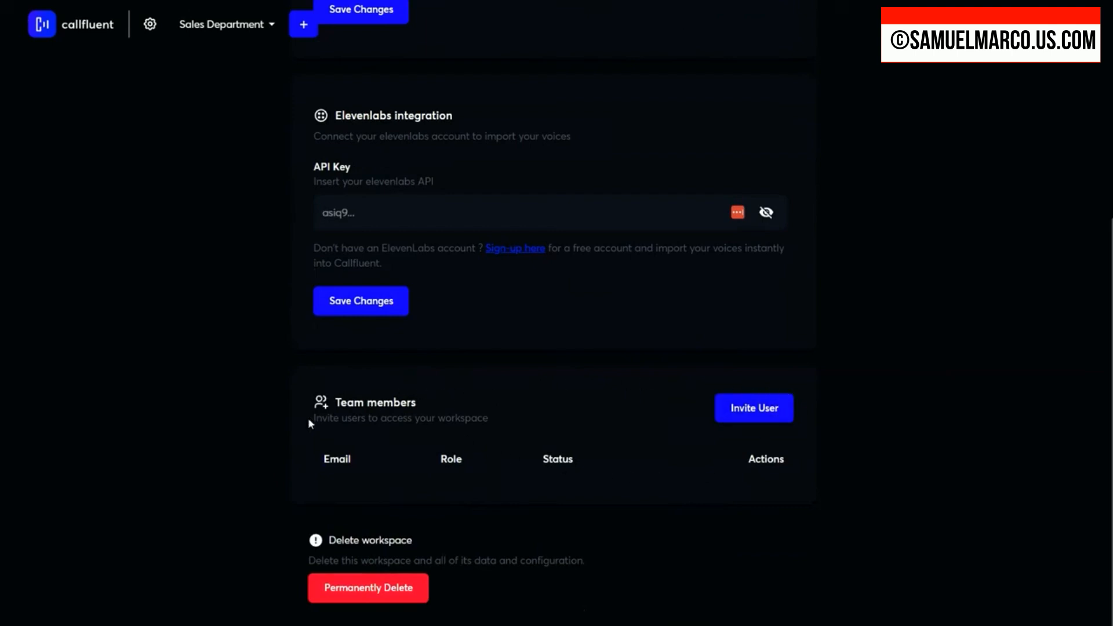
{"action": "left_click", "coordinate": [270, 25]}
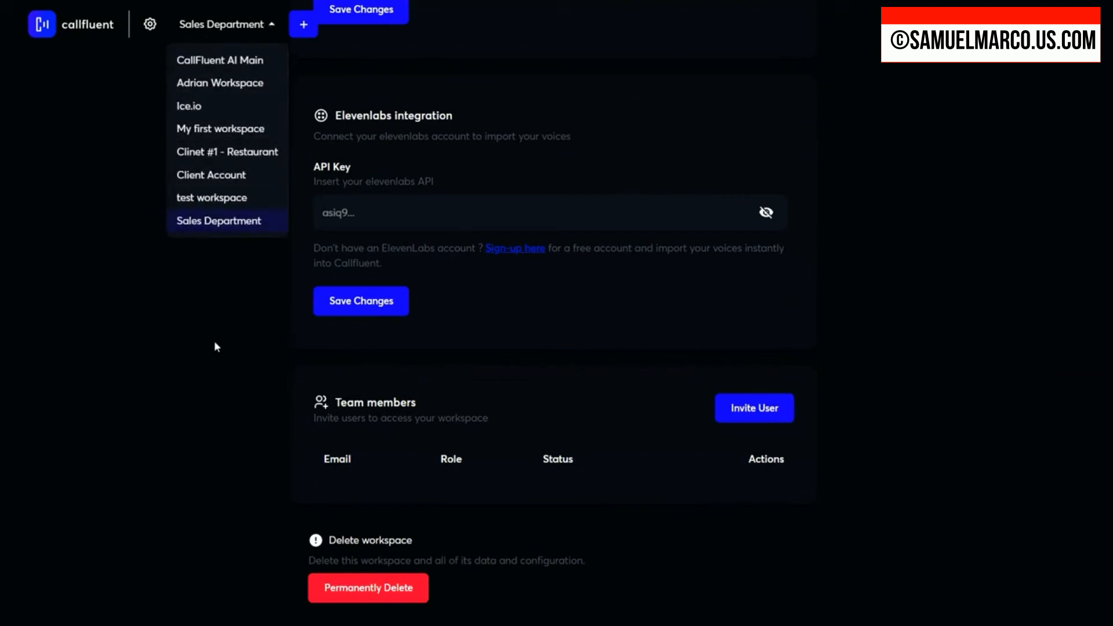
{"action": "left_click", "coordinate": [254, 326]}
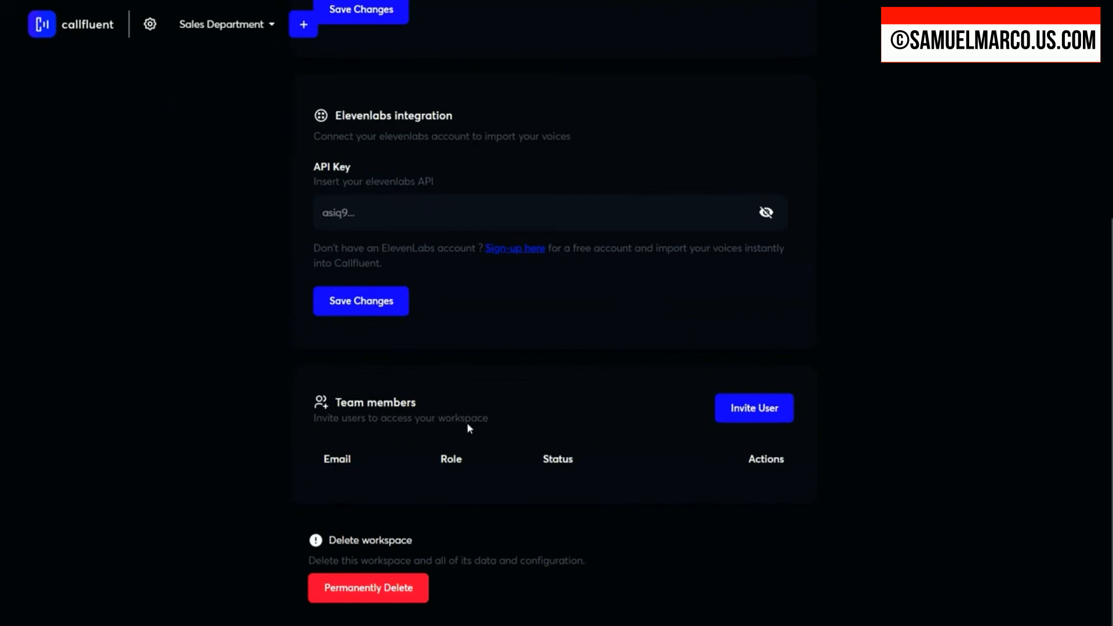
Step: Switch to the CallFluent AI Main workspace and review its integration settings and team members
{"action": "scroll", "coordinate": [470, 429], "scroll_direction": "up", "scroll_amount": 5}
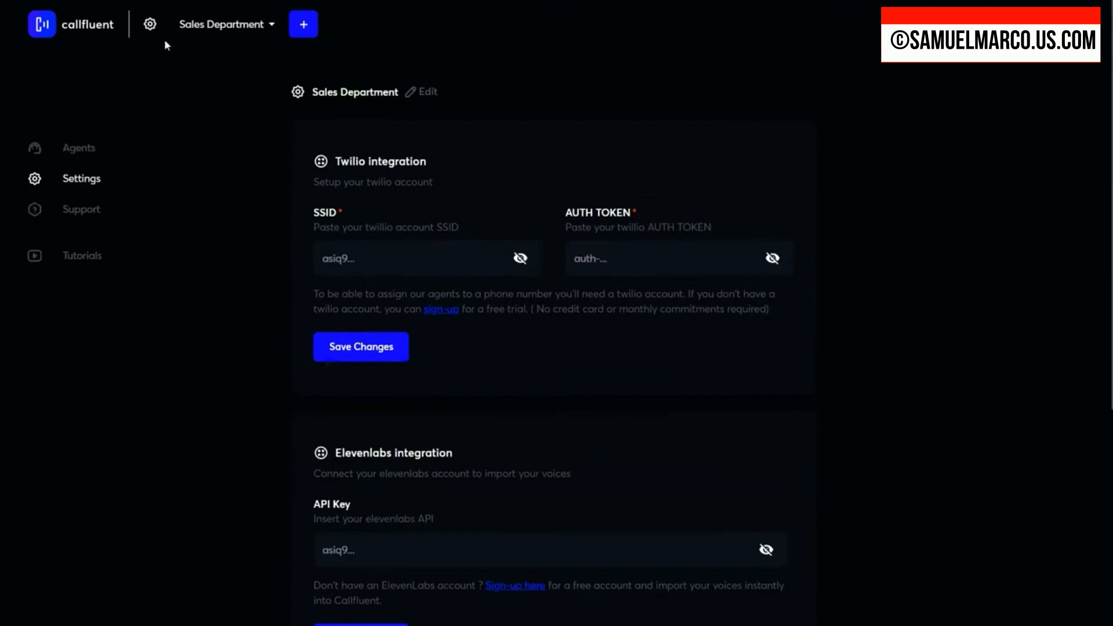
{"action": "left_click", "coordinate": [242, 27]}
{"action": "left_click", "coordinate": [232, 63]}
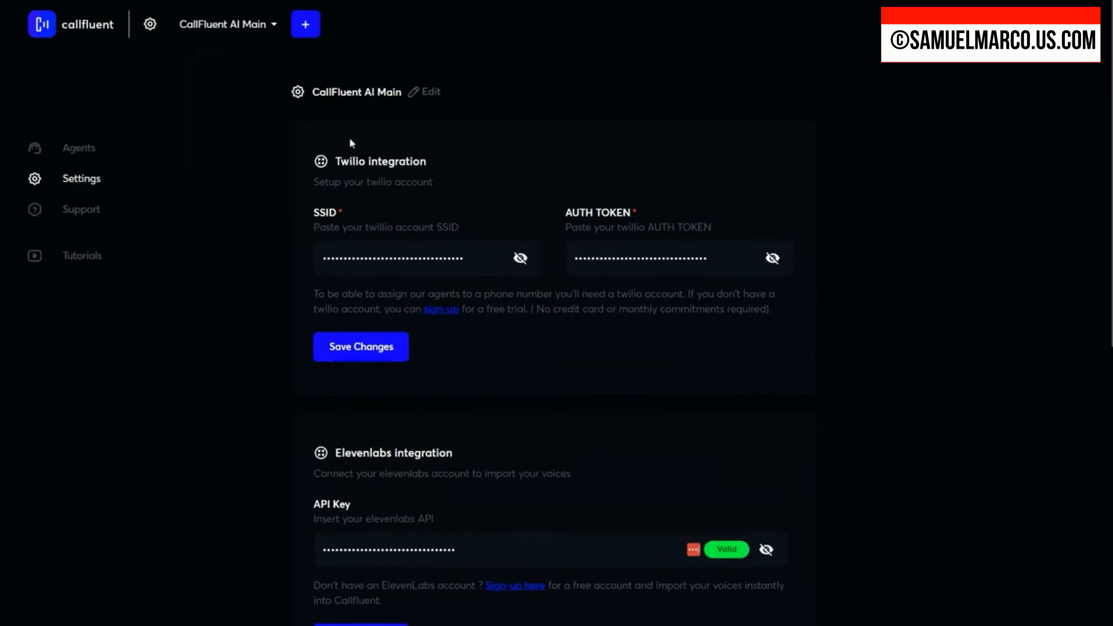
{"action": "scroll", "coordinate": [526, 393], "scroll_direction": "down", "scroll_amount": 7}
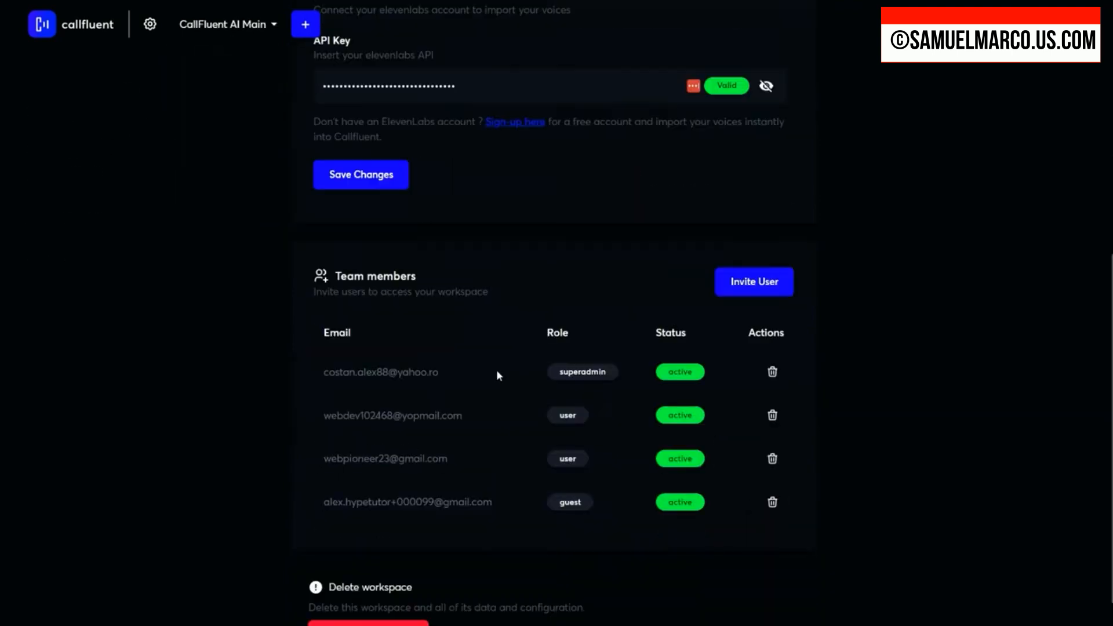
{"action": "scroll", "coordinate": [497, 370], "scroll_direction": "down", "scroll_amount": 1}
{"action": "scroll", "coordinate": [496, 370], "scroll_direction": "up", "scroll_amount": 8}
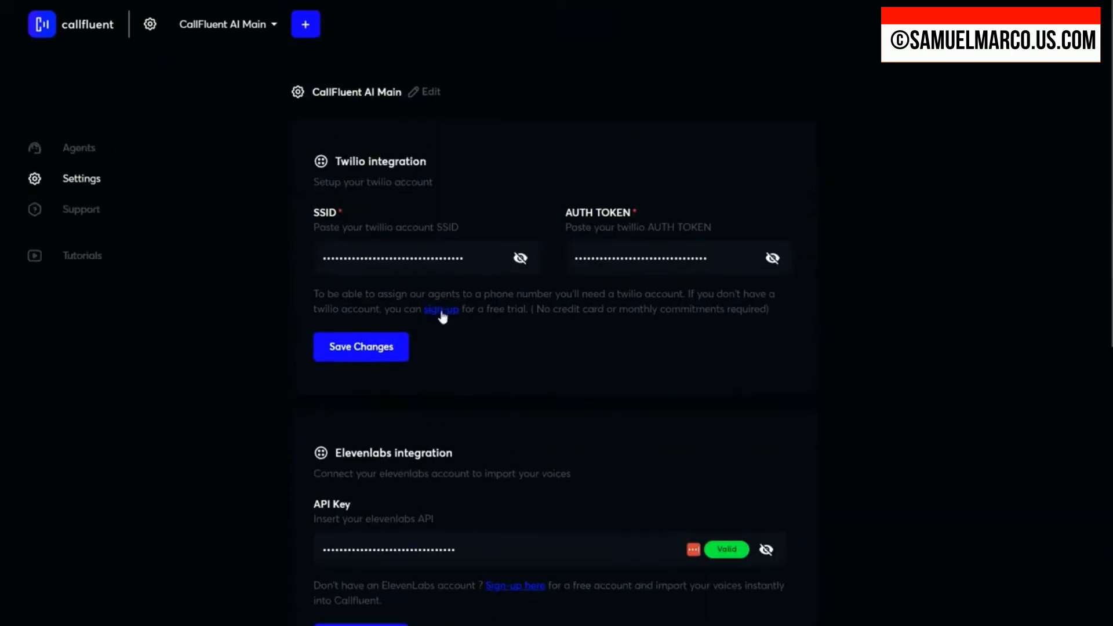
Step: Start a new outbound agent in the CallFluent AI Main workspace
{"action": "left_click", "coordinate": [83, 153]}
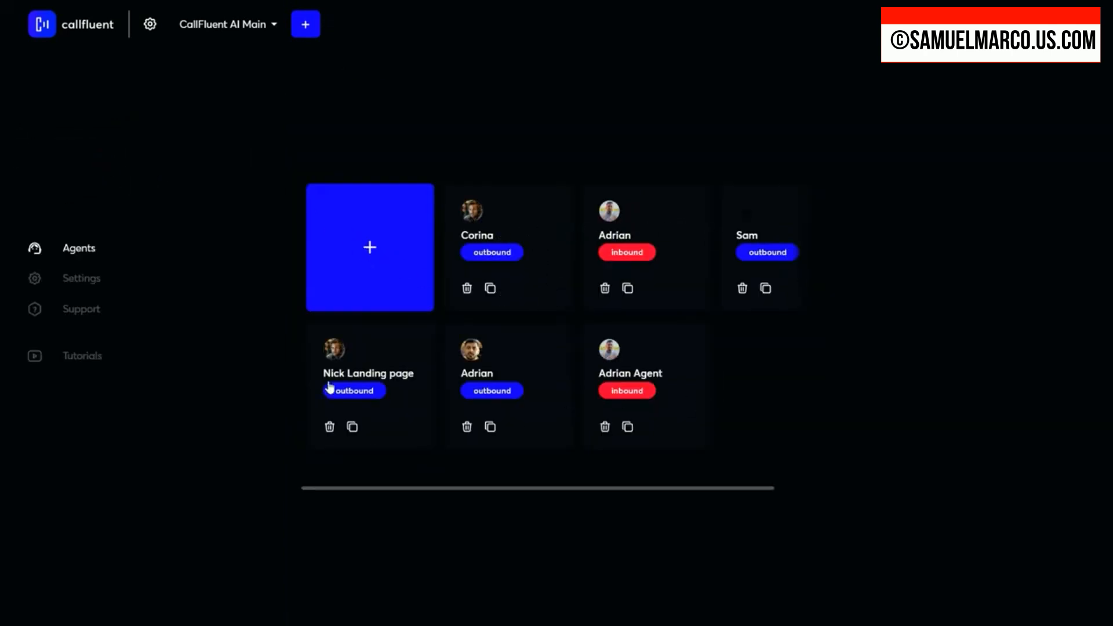
{"action": "left_click", "coordinate": [371, 254]}
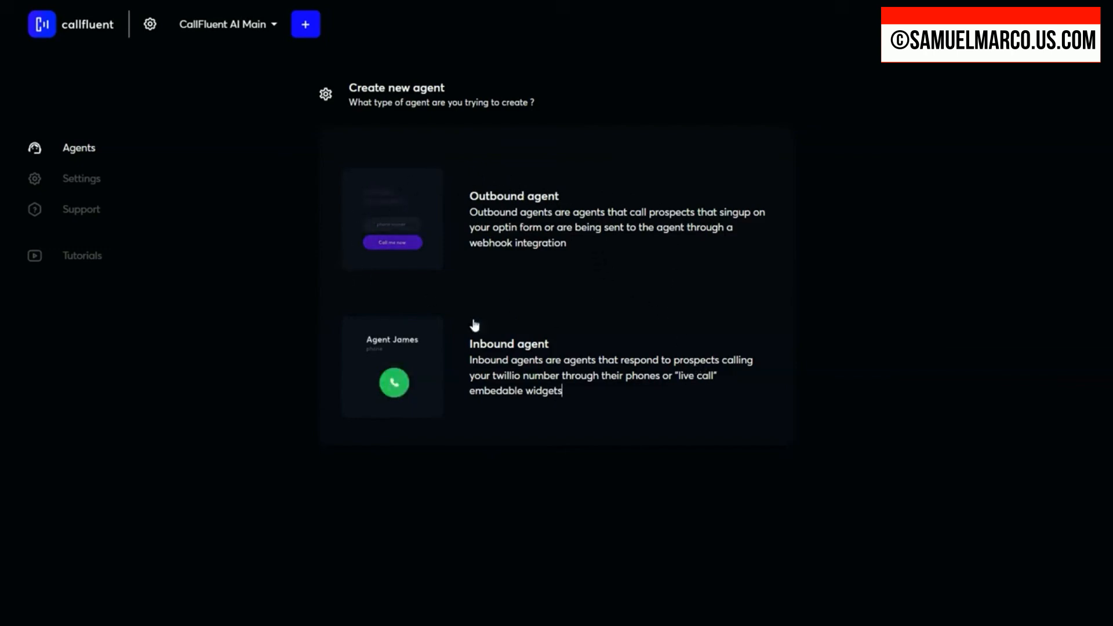
{"action": "left_click", "coordinate": [413, 214]}
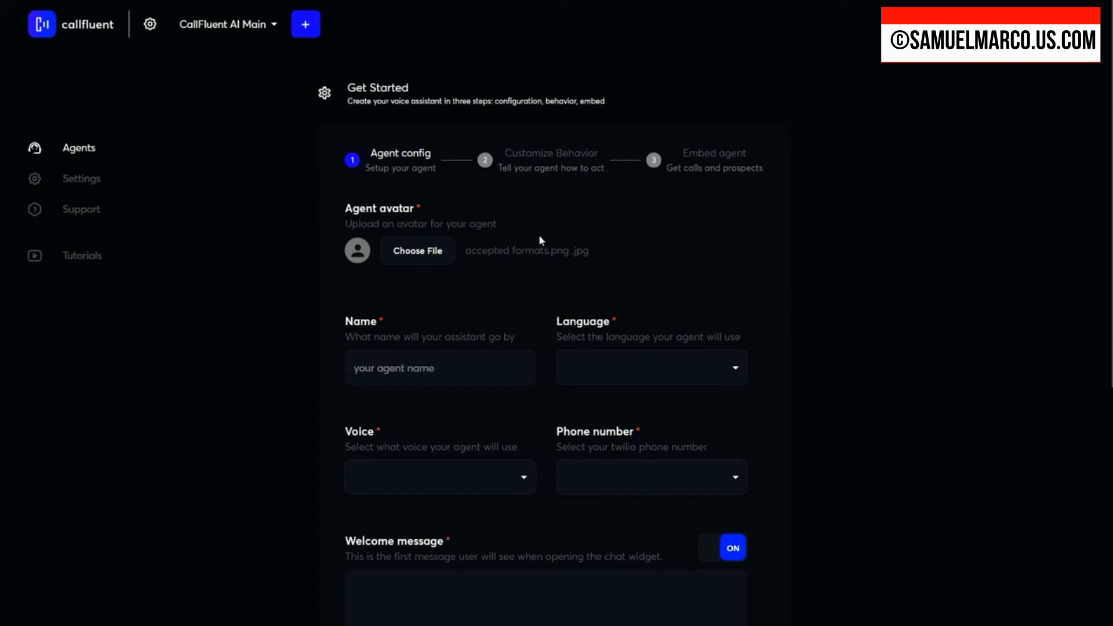
Step: Upload a photo of the man in the yellow shirt as the agent's avatar and enter the agent's first name
{"action": "left_click", "coordinate": [412, 255]}
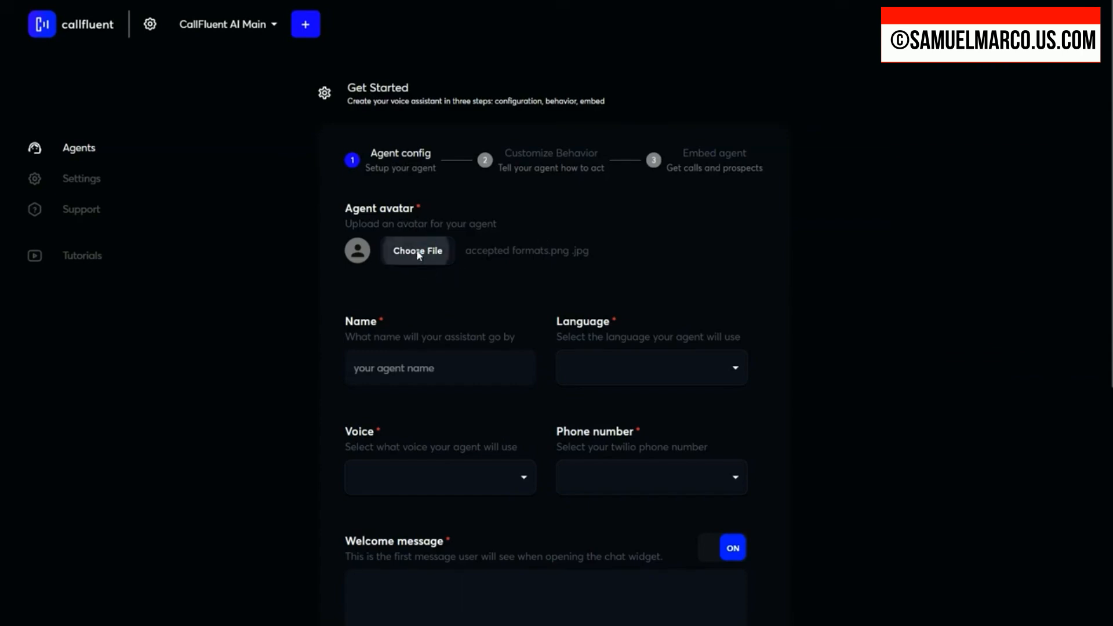
{"action": "scroll", "coordinate": [508, 240], "scroll_direction": "down", "scroll_amount": 5}
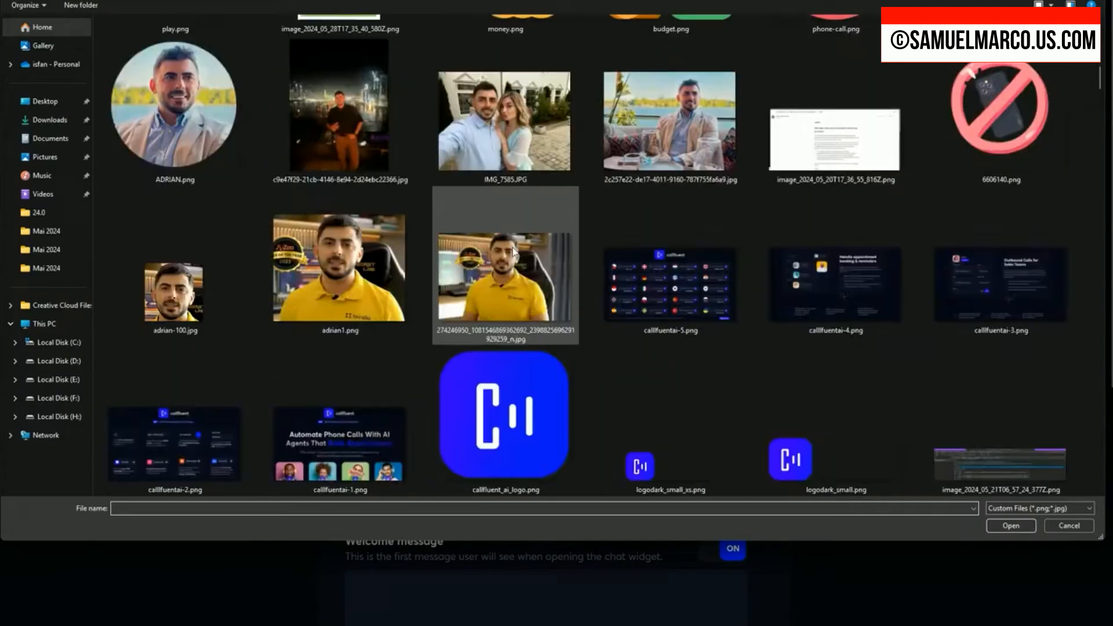
{"action": "scroll", "coordinate": [508, 240], "scroll_direction": "up", "scroll_amount": 3}
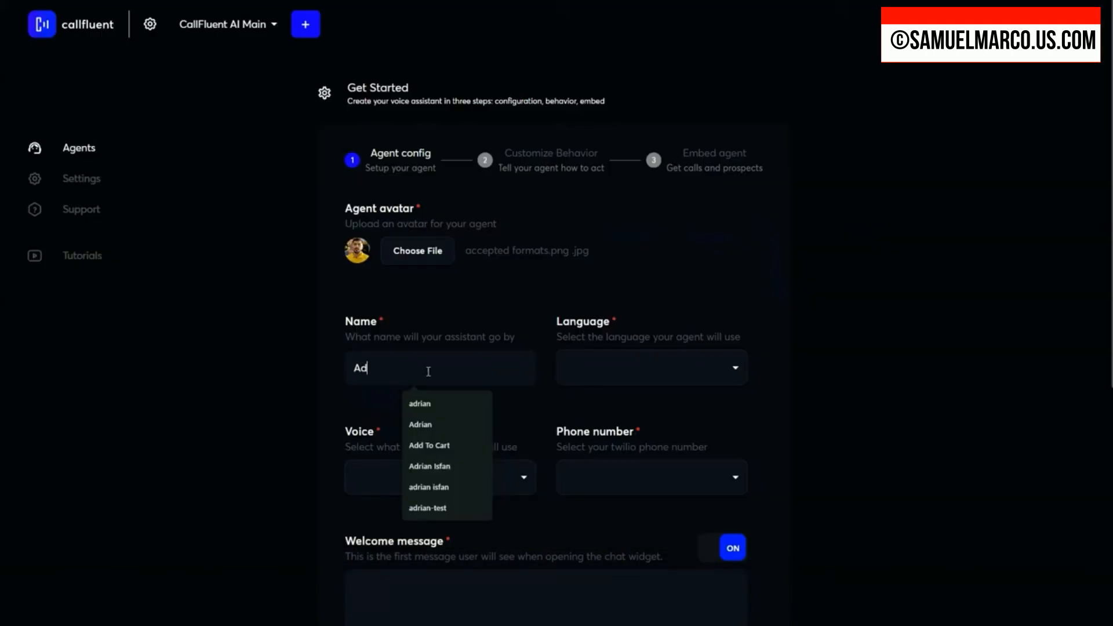
{"action": "type", "text": "rian"}
Step: Look through the available languages and set the agent's language to English
{"action": "left_click", "coordinate": [596, 377]}
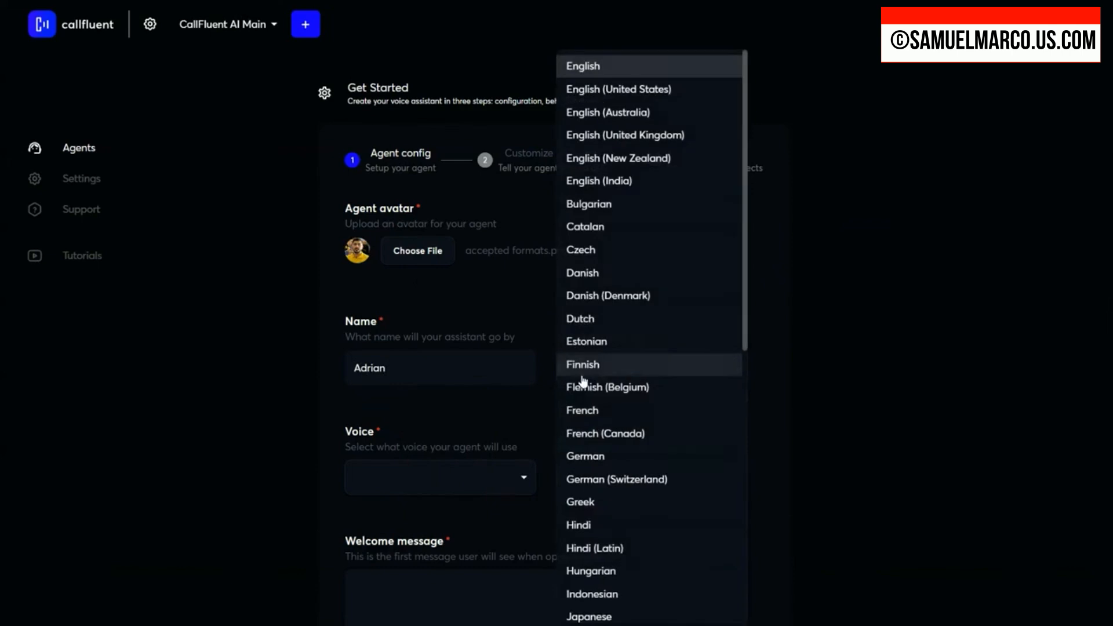
{"action": "scroll", "coordinate": [631, 168], "scroll_direction": "down", "scroll_amount": 8}
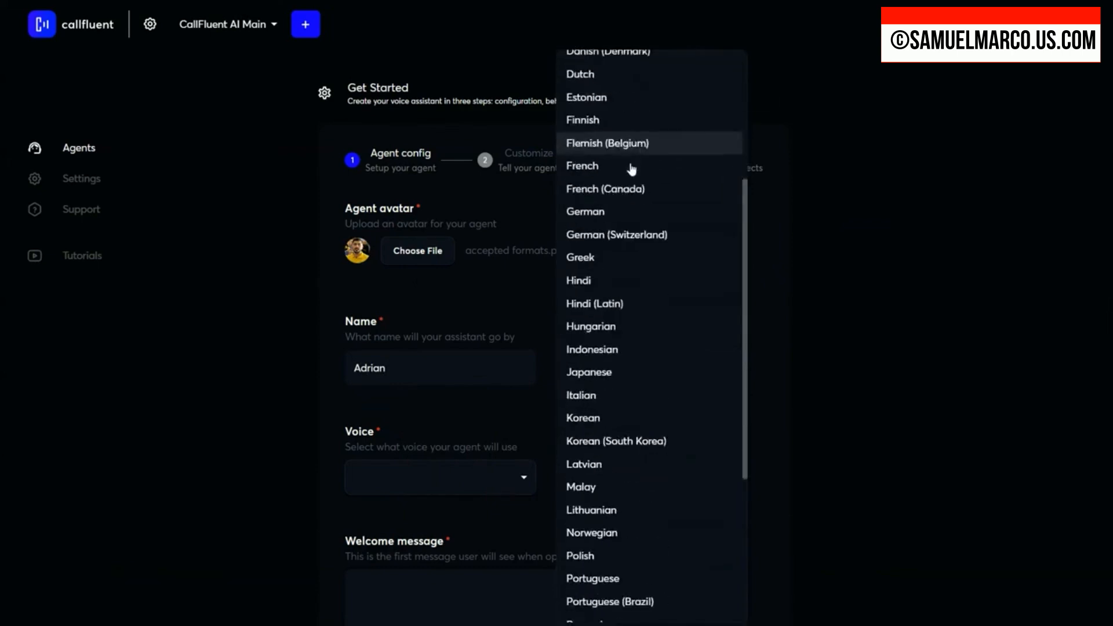
{"action": "scroll", "coordinate": [631, 234], "scroll_direction": "down", "scroll_amount": 2}
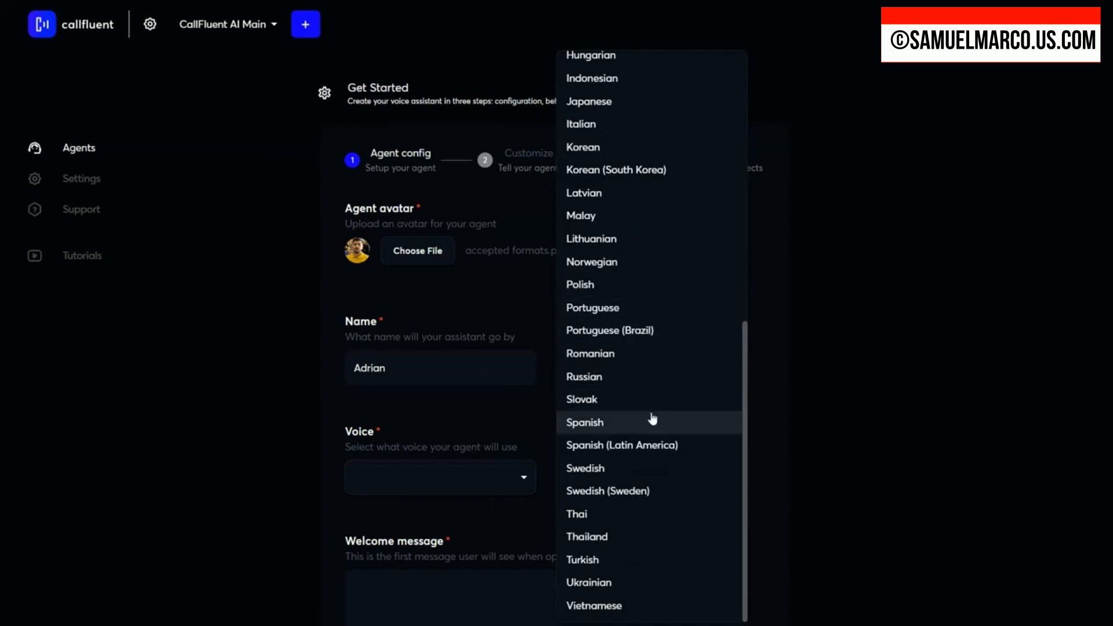
{"action": "scroll", "coordinate": [669, 425], "scroll_direction": "up", "scroll_amount": 9}
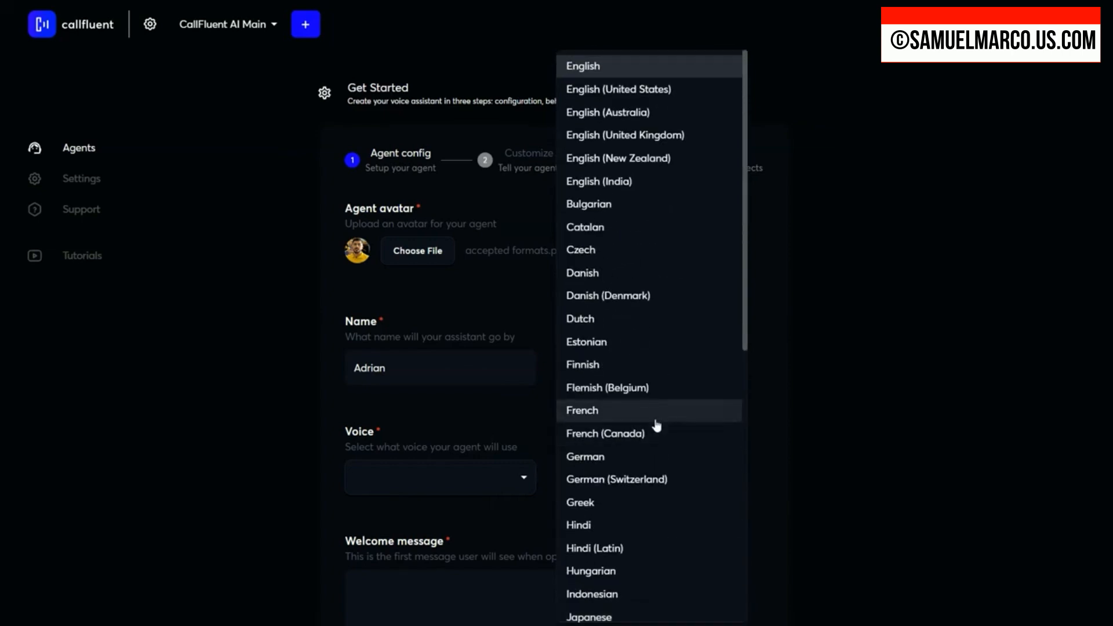
{"action": "scroll", "coordinate": [657, 426], "scroll_direction": "down", "scroll_amount": 8}
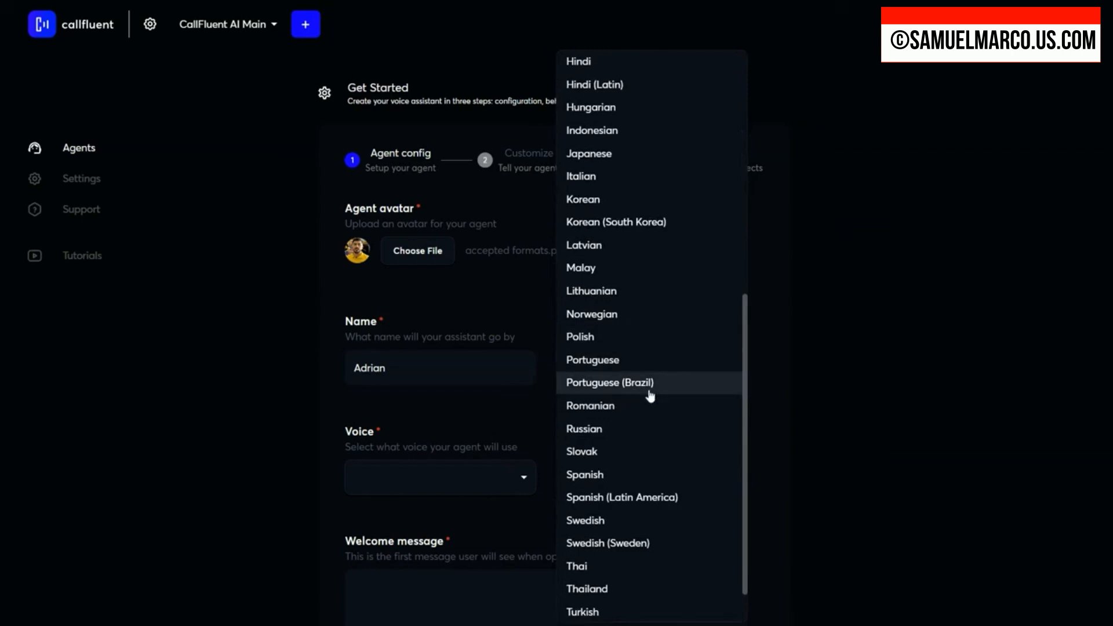
{"action": "scroll", "coordinate": [651, 409], "scroll_direction": "down", "scroll_amount": 2}
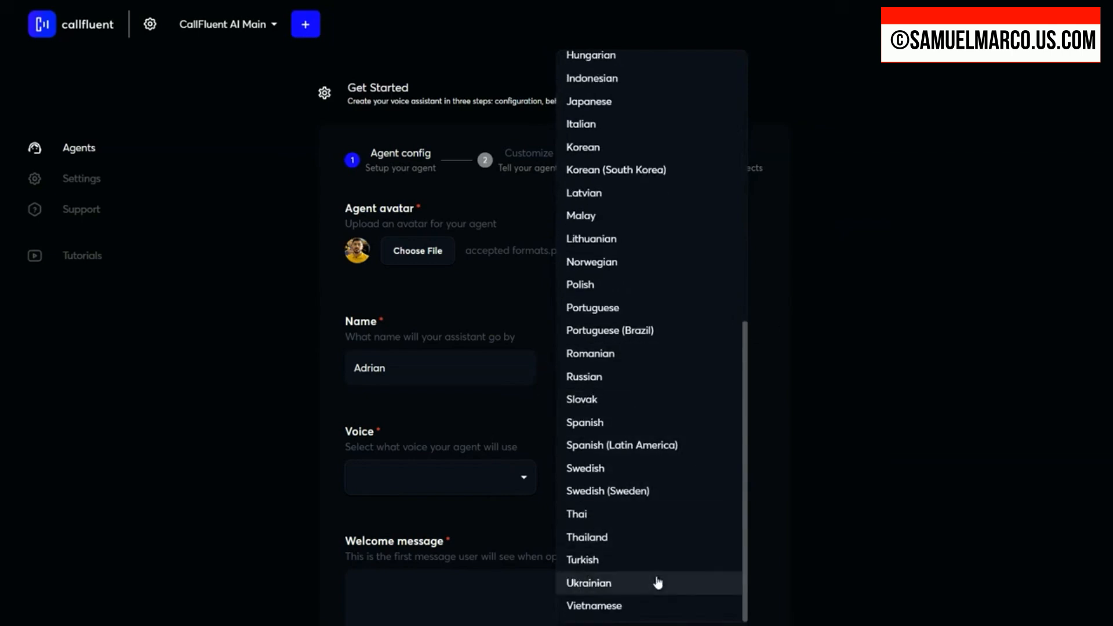
Step: Choose the Brandon Cole voice for the agent and assign it the Twilio phone number that is not attached to another agent
{"action": "left_click", "coordinate": [464, 482]}
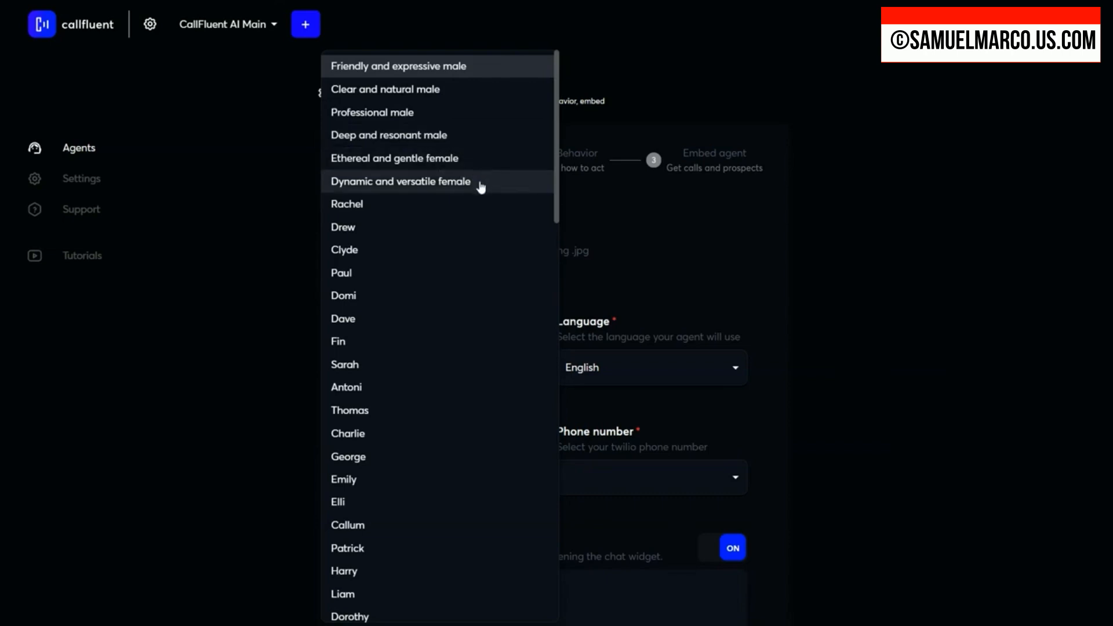
{"action": "left_click", "coordinate": [414, 113]}
{"action": "left_click", "coordinate": [619, 480]}
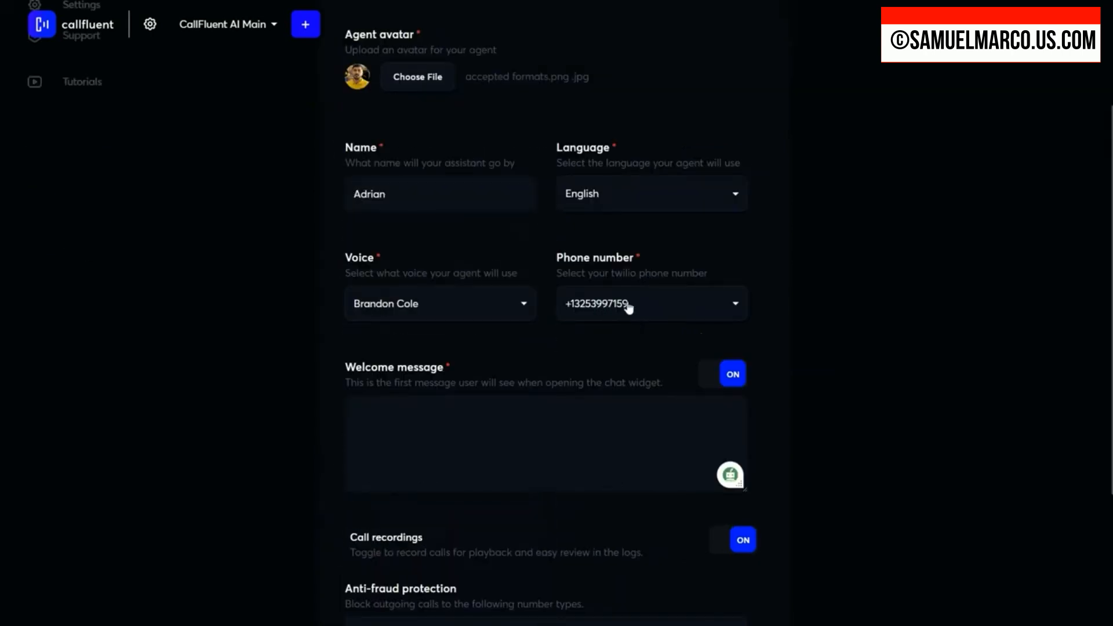
{"action": "left_click", "coordinate": [692, 313]}
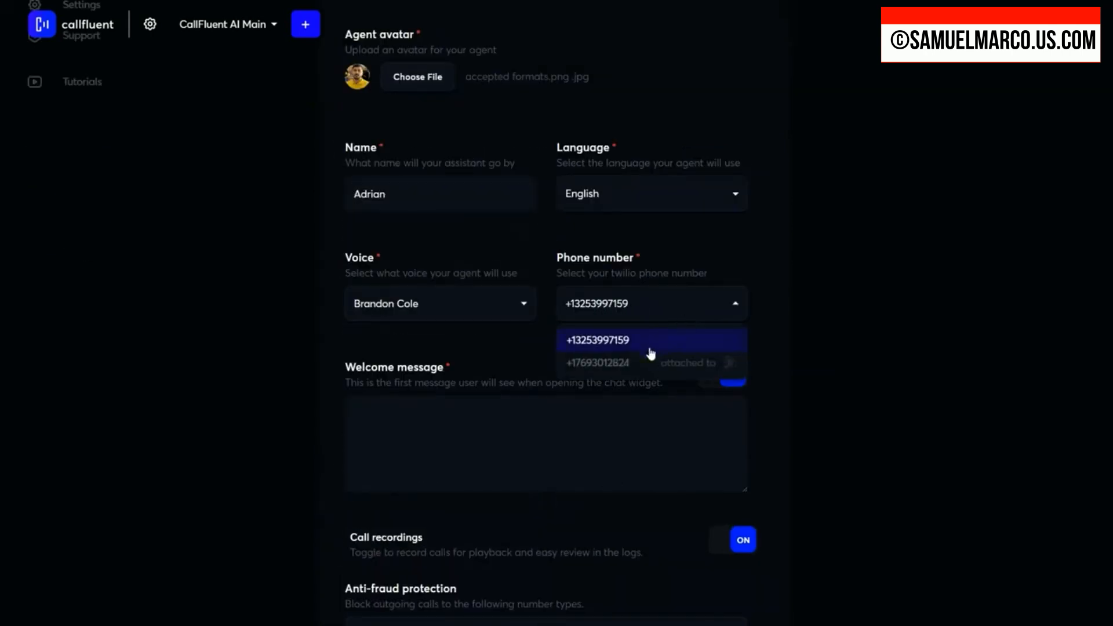
{"action": "left_click", "coordinate": [587, 347]}
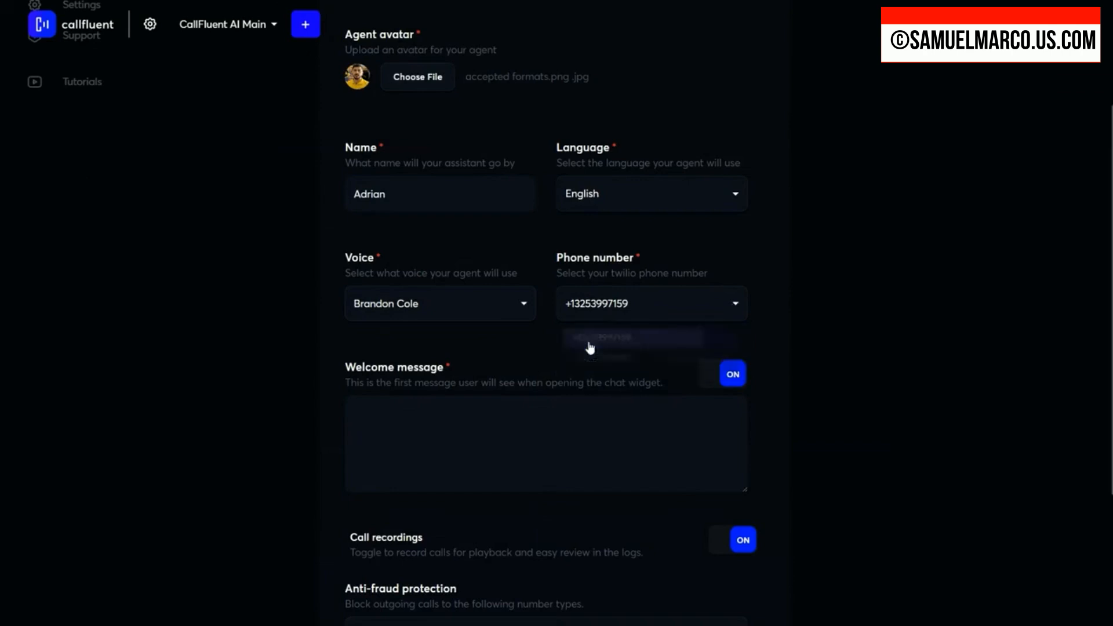
Step: Enter a welcome message that introduces the agent by first name from CallFluent AI and asks "how can I help you today?"
{"action": "left_click", "coordinate": [482, 436]}
{"action": "type", "text": "Hey, This is Adrian from CallFluent AI, how can I help you today?"}
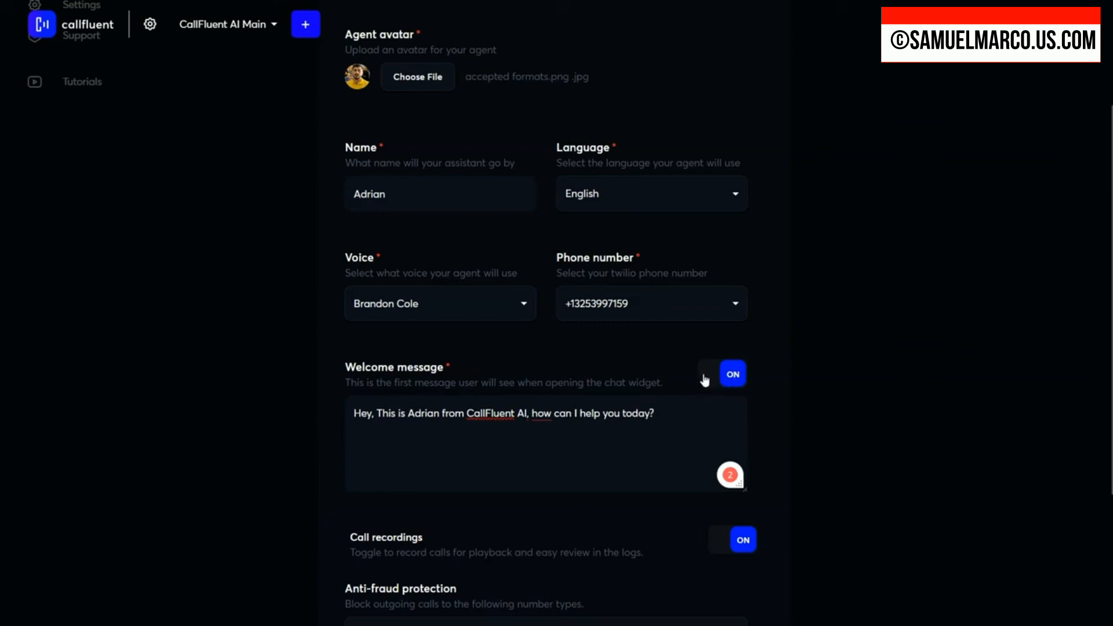
{"action": "left_click", "coordinate": [725, 379]}
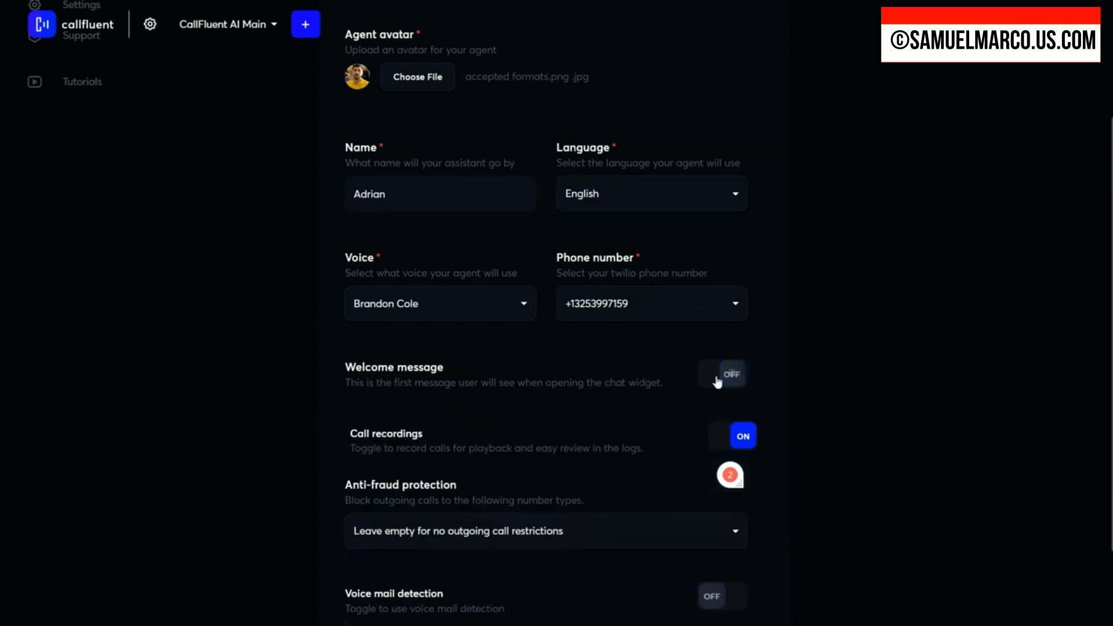
{"action": "left_click", "coordinate": [729, 380]}
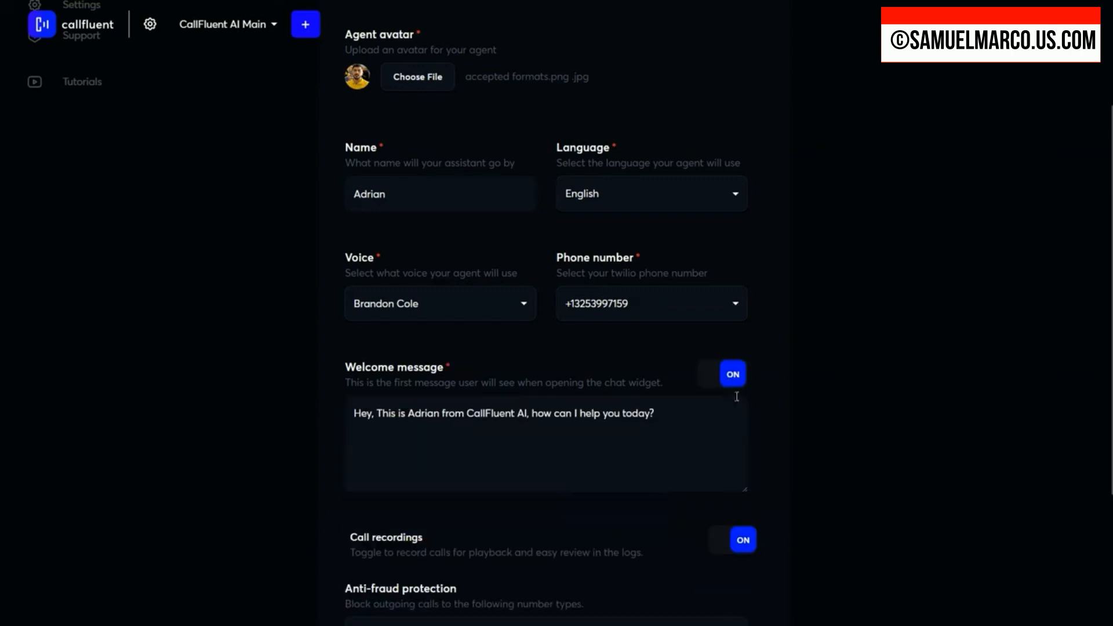
{"action": "left_click_drag", "start_coordinate": [690, 416], "coordinate": [354, 413]}
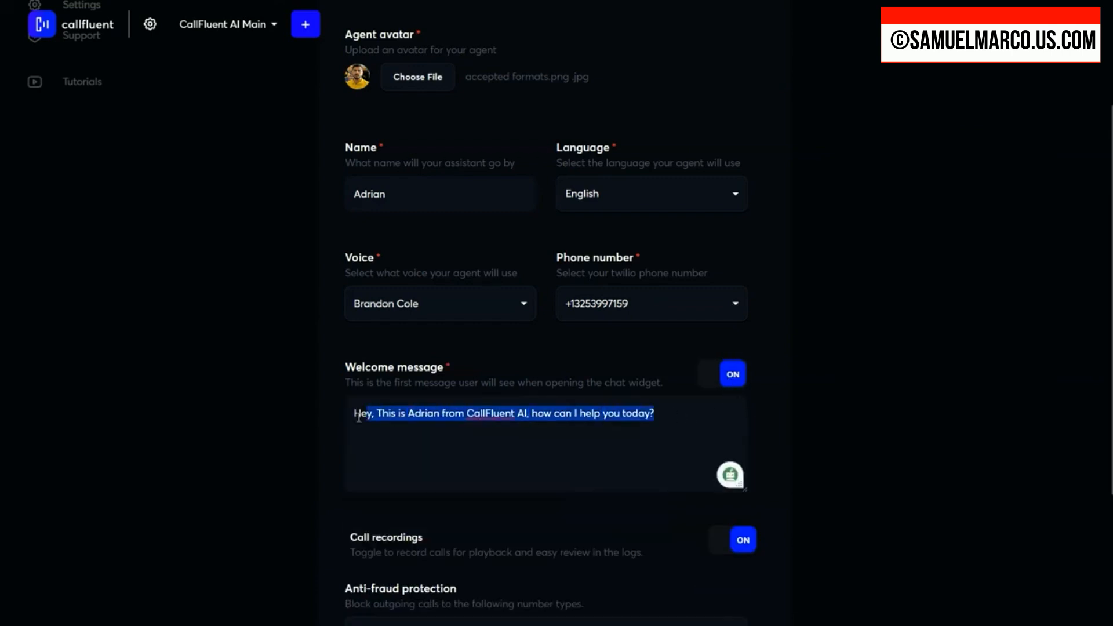
Step: Switch the agent's call recordings off and back on
{"action": "scroll", "coordinate": [720, 333], "scroll_direction": "down", "scroll_amount": 4}
{"action": "left_click", "coordinate": [732, 328]}
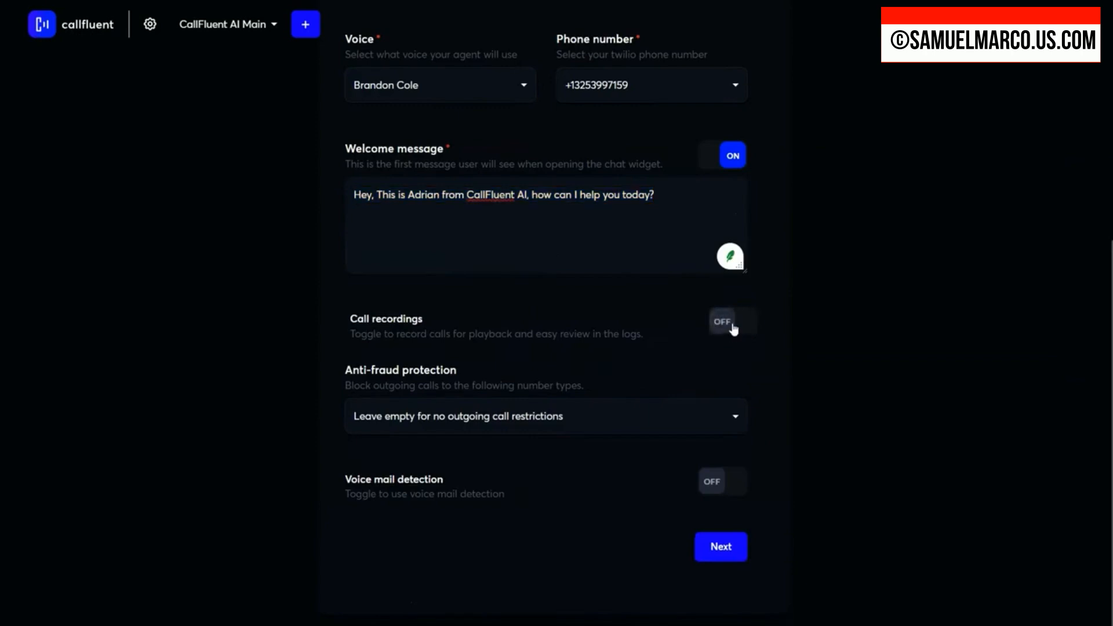
{"action": "left_click", "coordinate": [734, 328]}
Step: Set the anti-fraud protection to block outgoing calls to Premium, Shared Cost, Voice Email, Pager and Unknown numbers
{"action": "left_click_drag", "start_coordinate": [345, 370], "coordinate": [500, 383]}
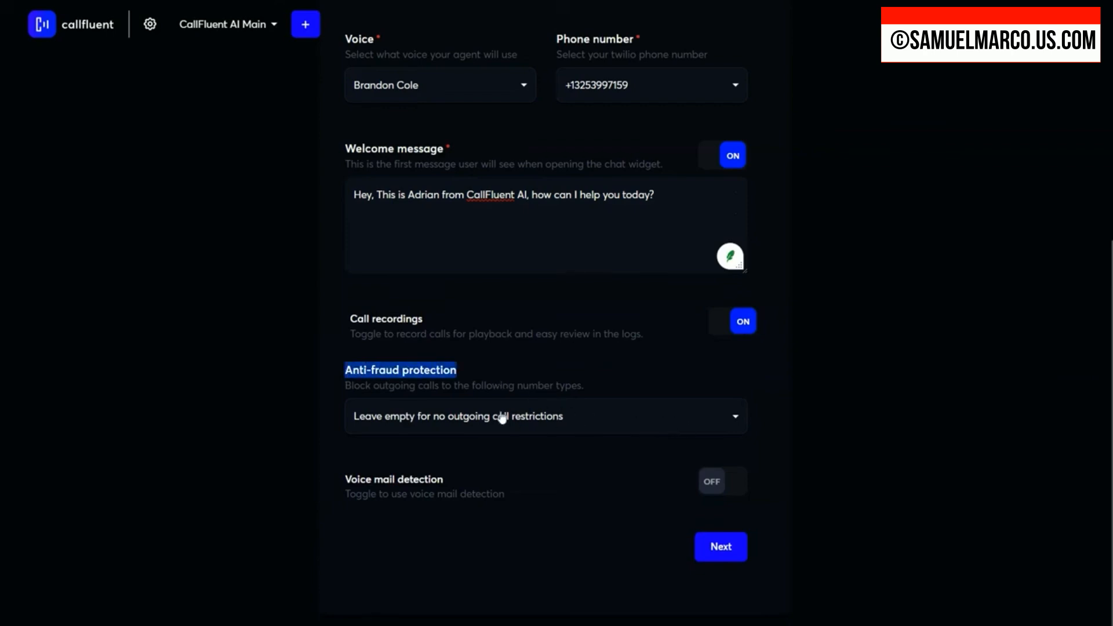
{"action": "left_click", "coordinate": [646, 420]}
{"action": "scroll", "coordinate": [567, 477], "scroll_direction": "down", "scroll_amount": 3}
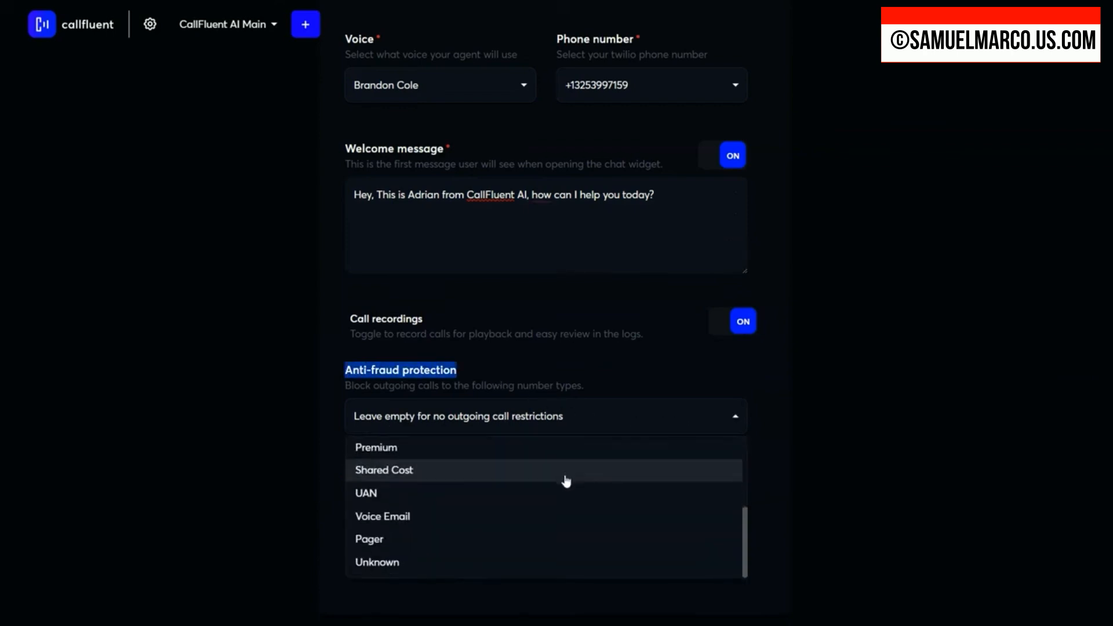
{"action": "left_click", "coordinate": [390, 451]}
{"action": "left_click", "coordinate": [402, 475]}
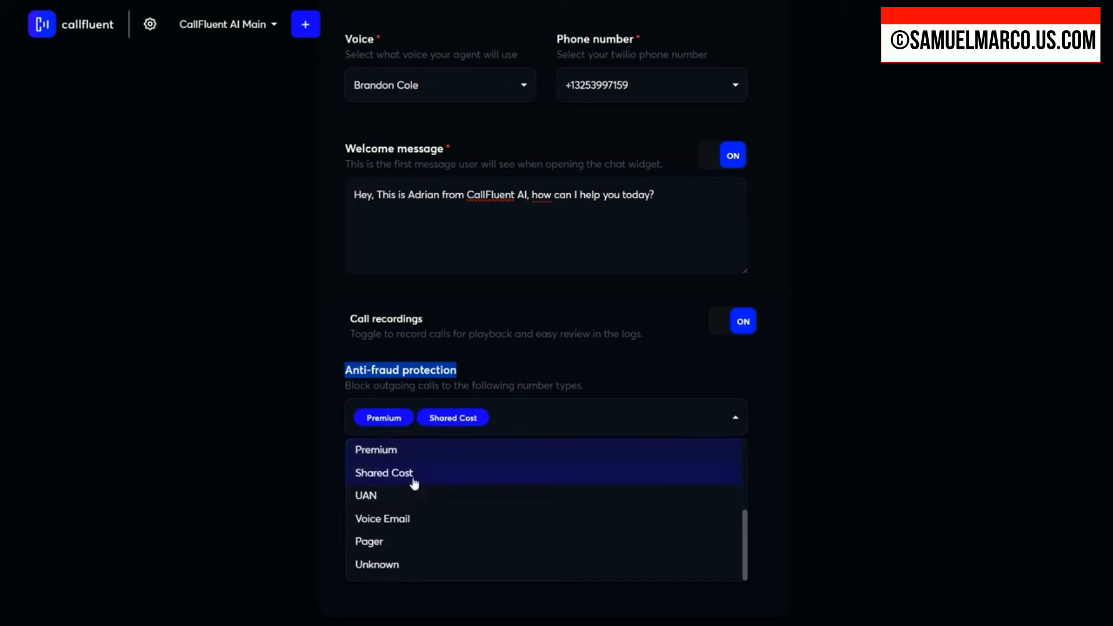
{"action": "left_click", "coordinate": [400, 521]}
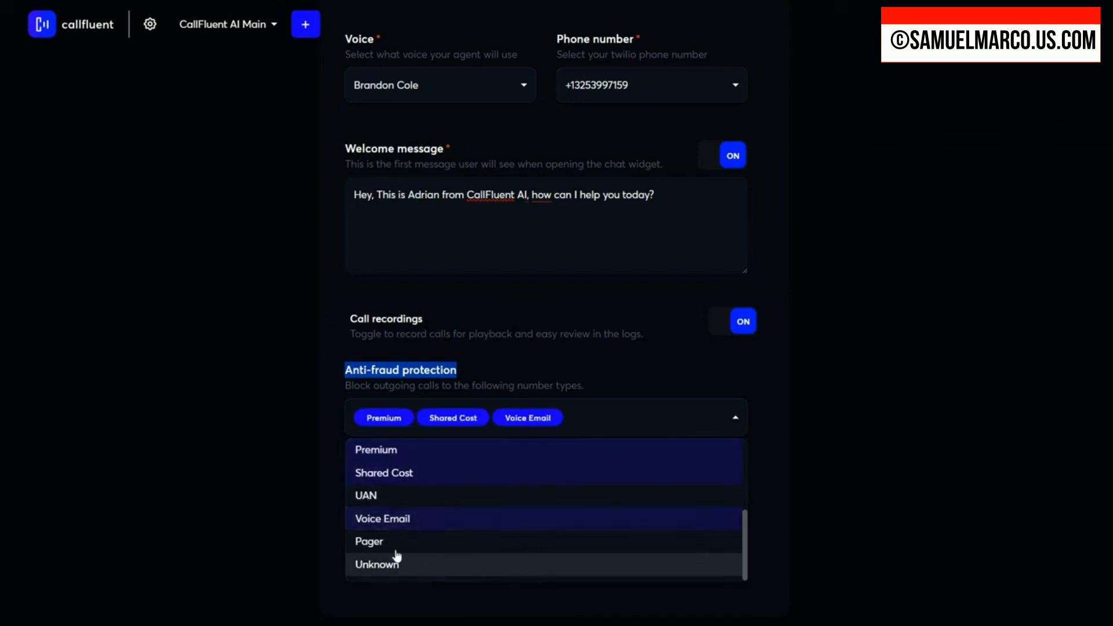
{"action": "left_click", "coordinate": [394, 543]}
{"action": "left_click", "coordinate": [417, 568]}
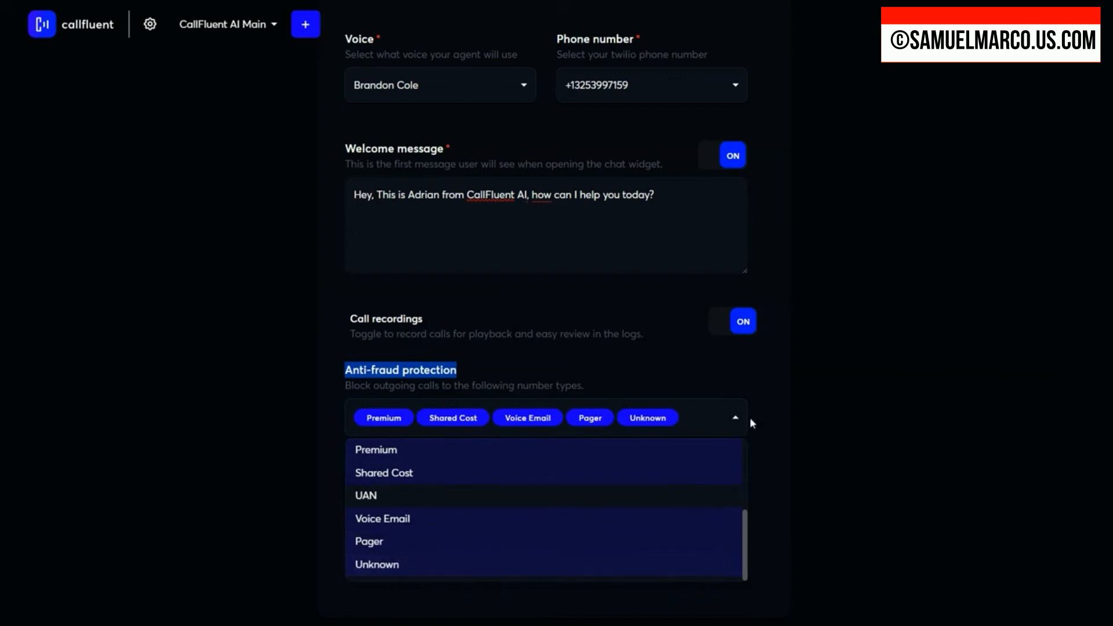
{"action": "left_click", "coordinate": [765, 426]}
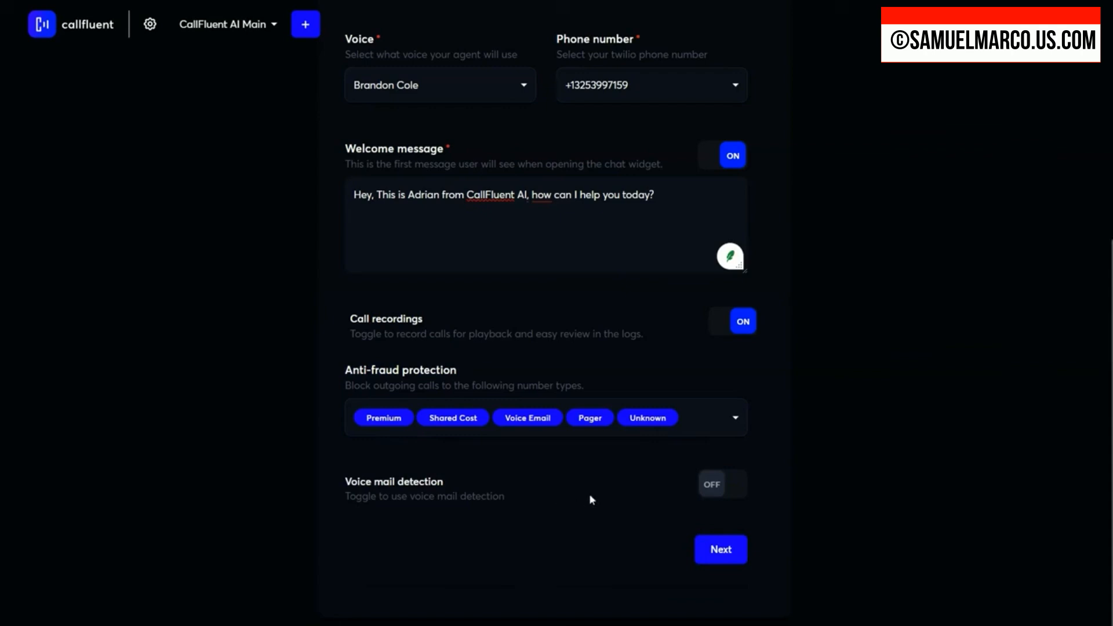
Step: Turn on voice mail detection, keep "Leave a voice message" as its action, and continue to the behavior settings
{"action": "left_click", "coordinate": [728, 486]}
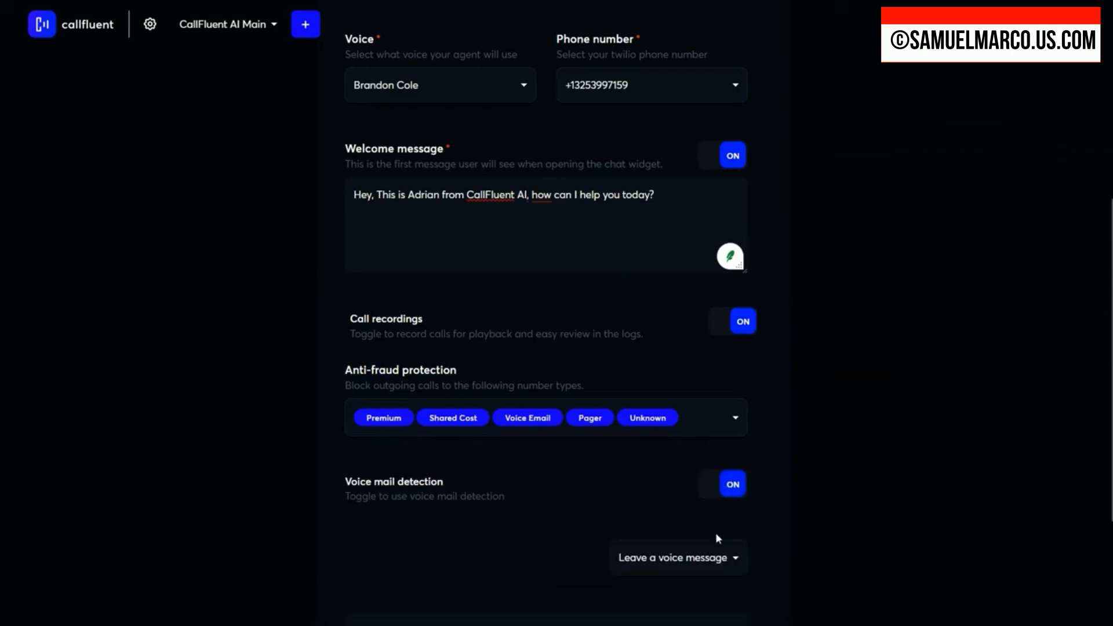
{"action": "scroll", "coordinate": [684, 522], "scroll_direction": "down", "scroll_amount": 3}
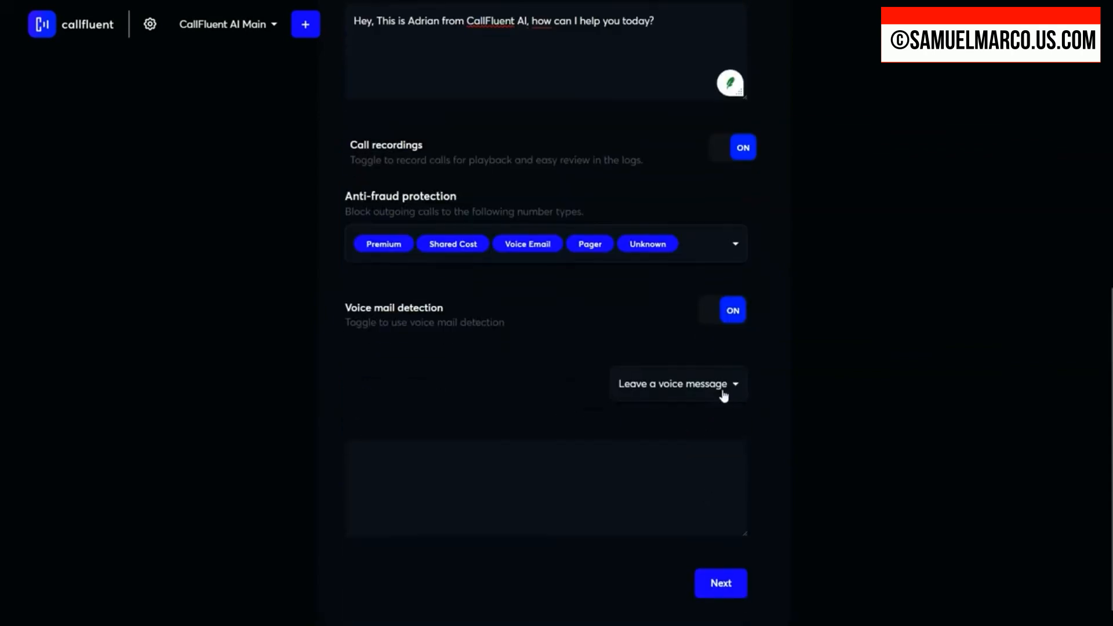
{"action": "left_click", "coordinate": [723, 389]}
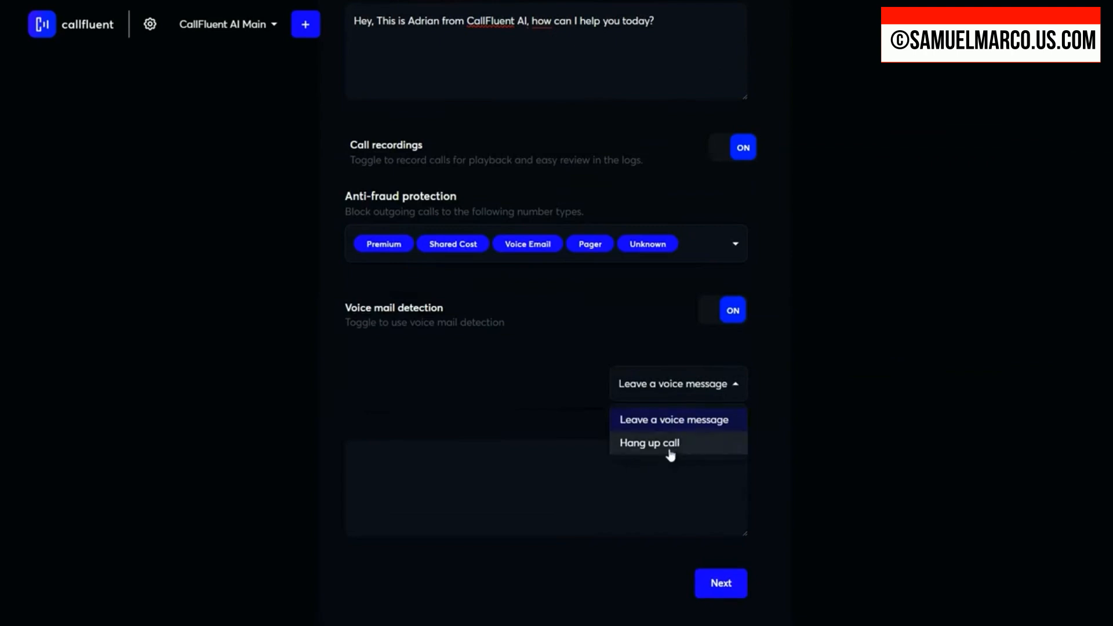
{"action": "left_click", "coordinate": [555, 475]}
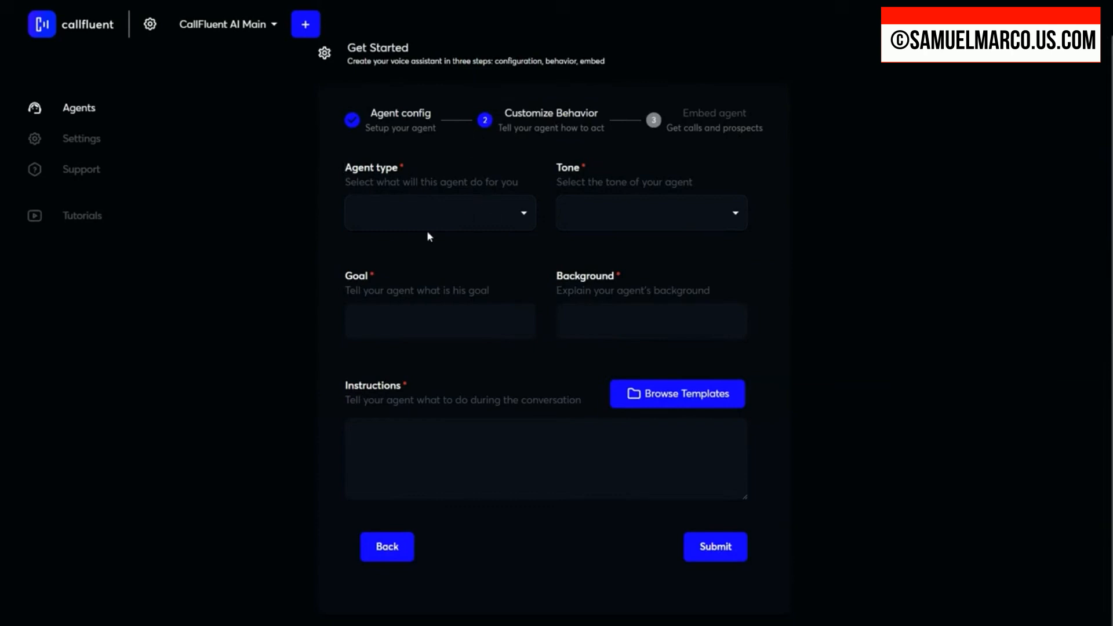
Step: Set the agent type to Sales representative and the tone to Conversational
{"action": "left_click", "coordinate": [519, 215]}
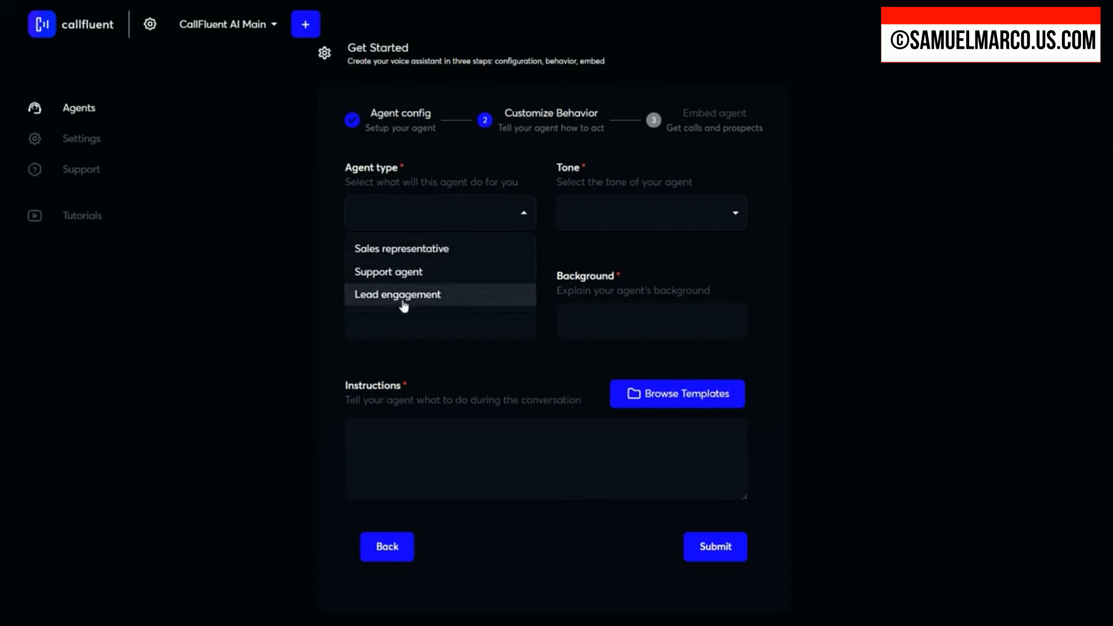
{"action": "left_click", "coordinate": [434, 255]}
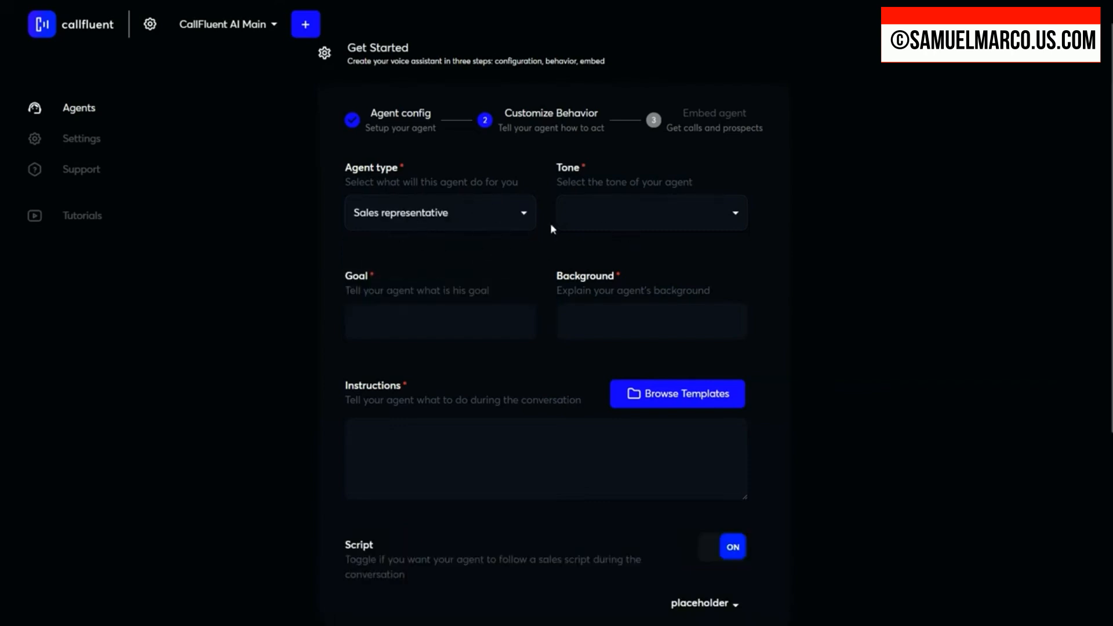
{"action": "left_click", "coordinate": [506, 218]}
{"action": "left_click", "coordinate": [595, 214]}
{"action": "left_click", "coordinate": [600, 216]}
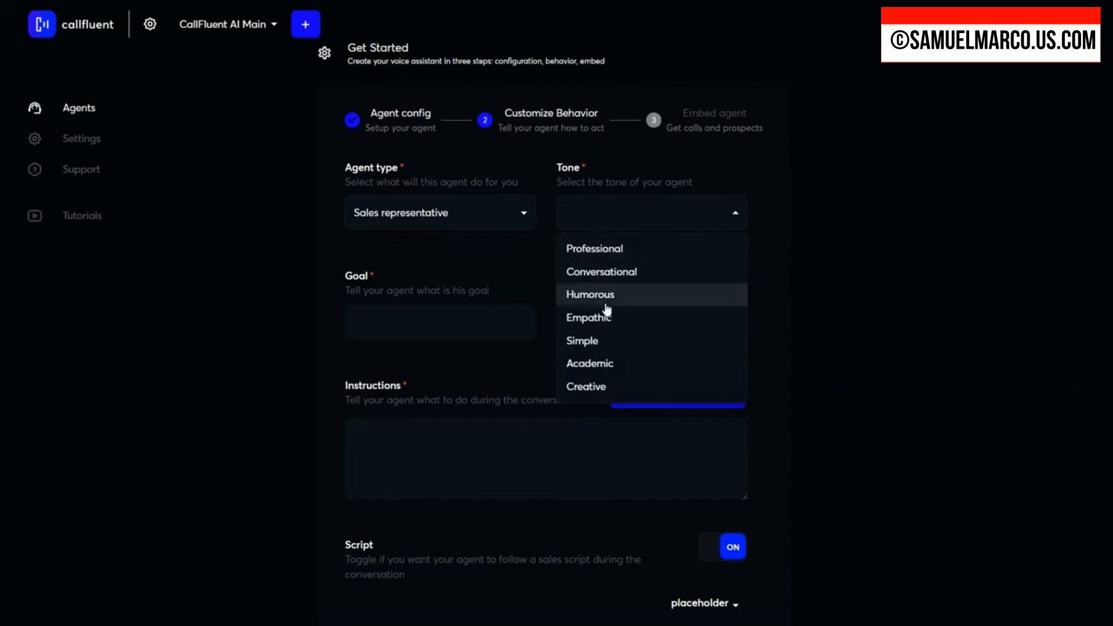
{"action": "left_click", "coordinate": [622, 277]}
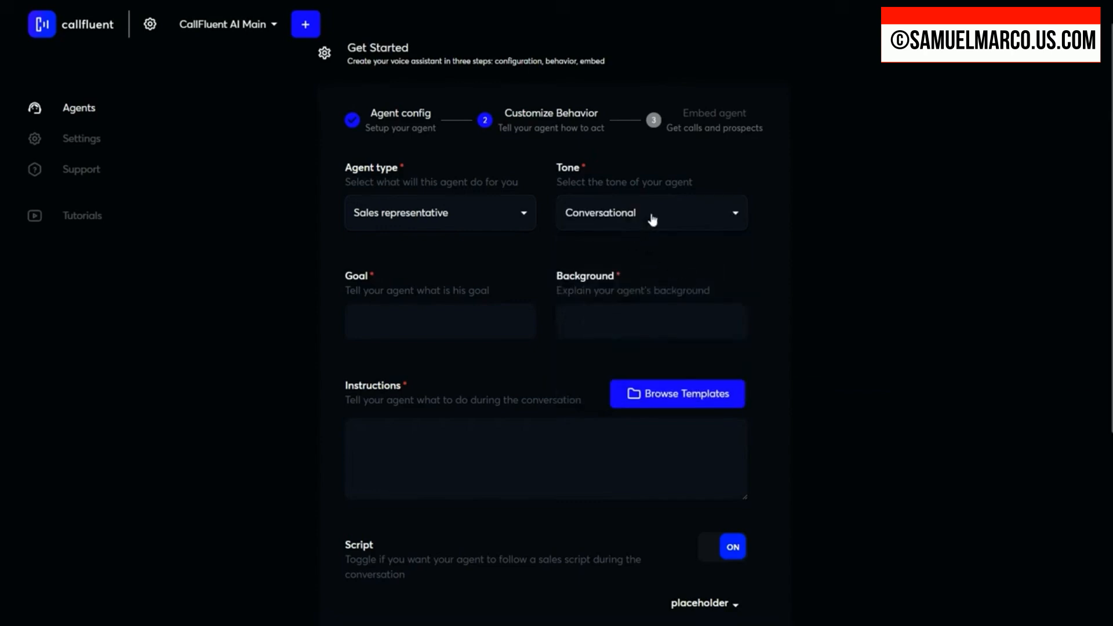
Step: Enter an agent goal that starts "To establish a good connection with the caller and convince them that", correcting the misspelled word "connection"
{"action": "left_click", "coordinate": [455, 326]}
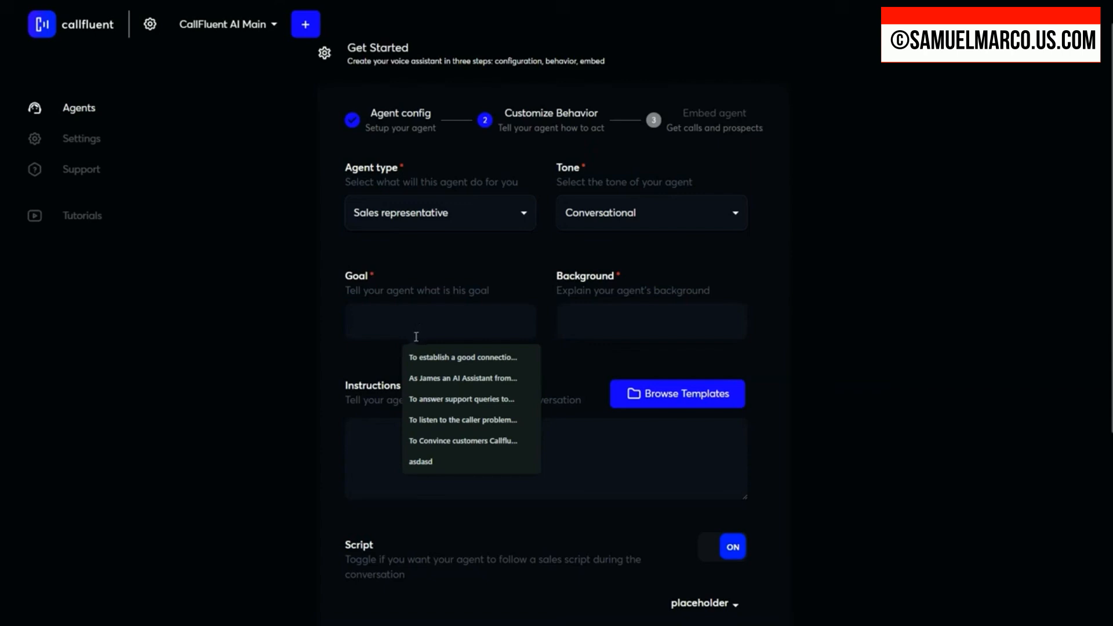
{"action": "left_click", "coordinate": [381, 319]}
{"action": "type", "text": "To esta"}
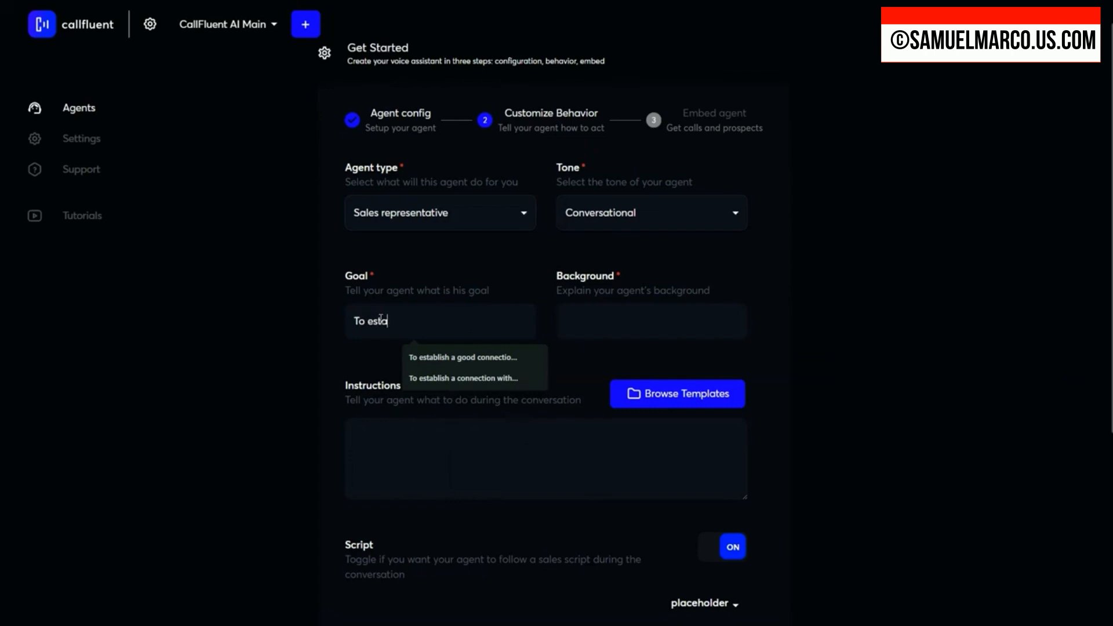
{"action": "type", "text": "blish a good con"}
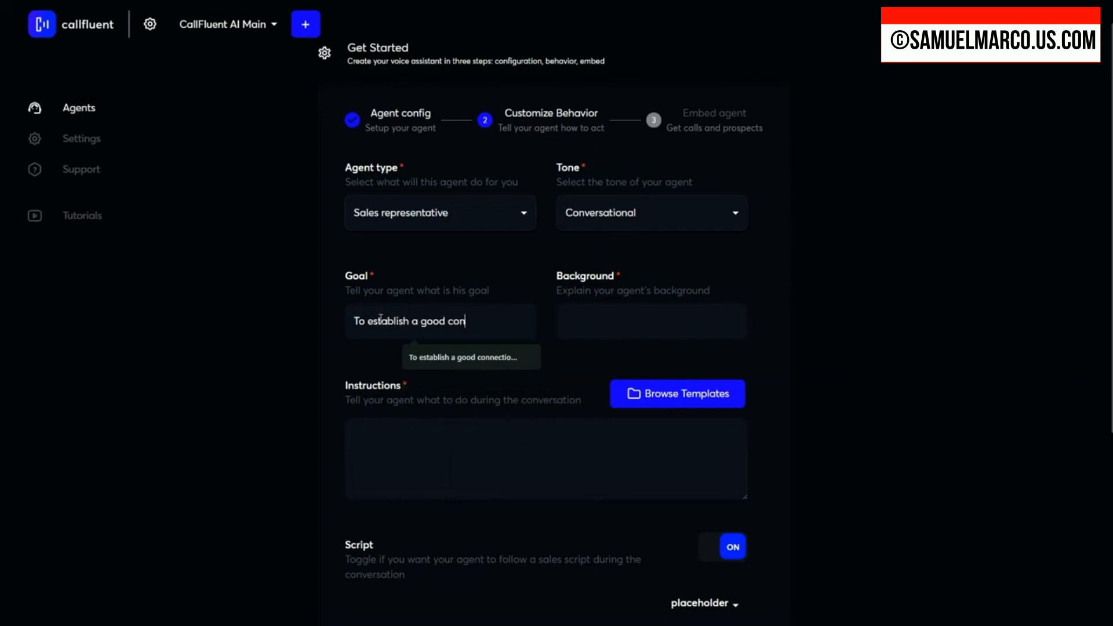
{"action": "type", "text": "nectioin with the call"}
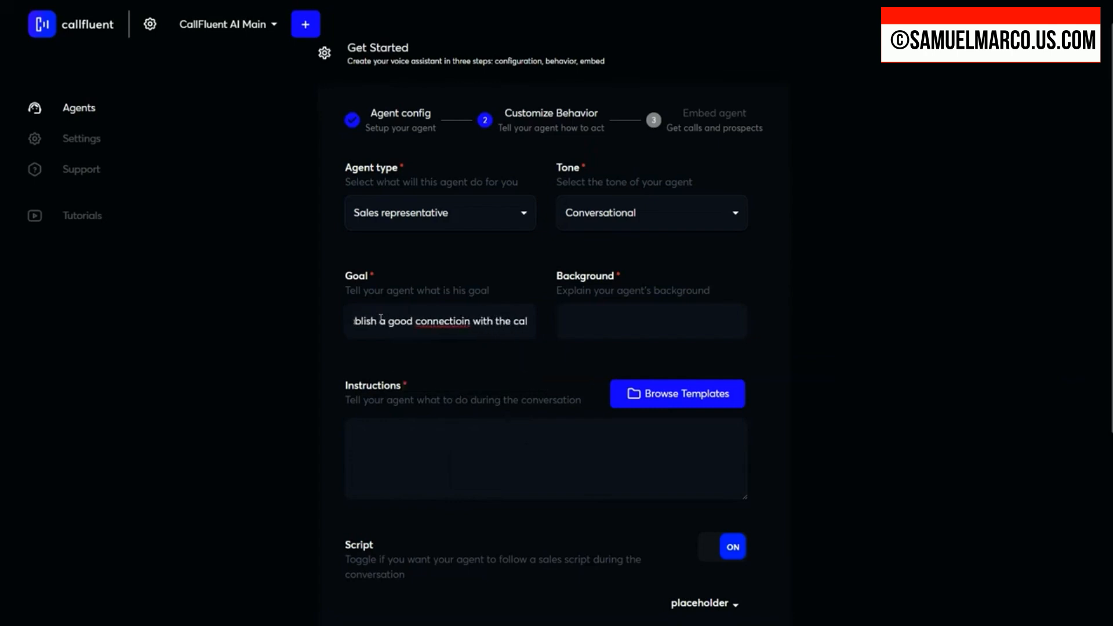
{"action": "double_click", "coordinate": [429, 322]}
{"action": "type", "text": "connection"}
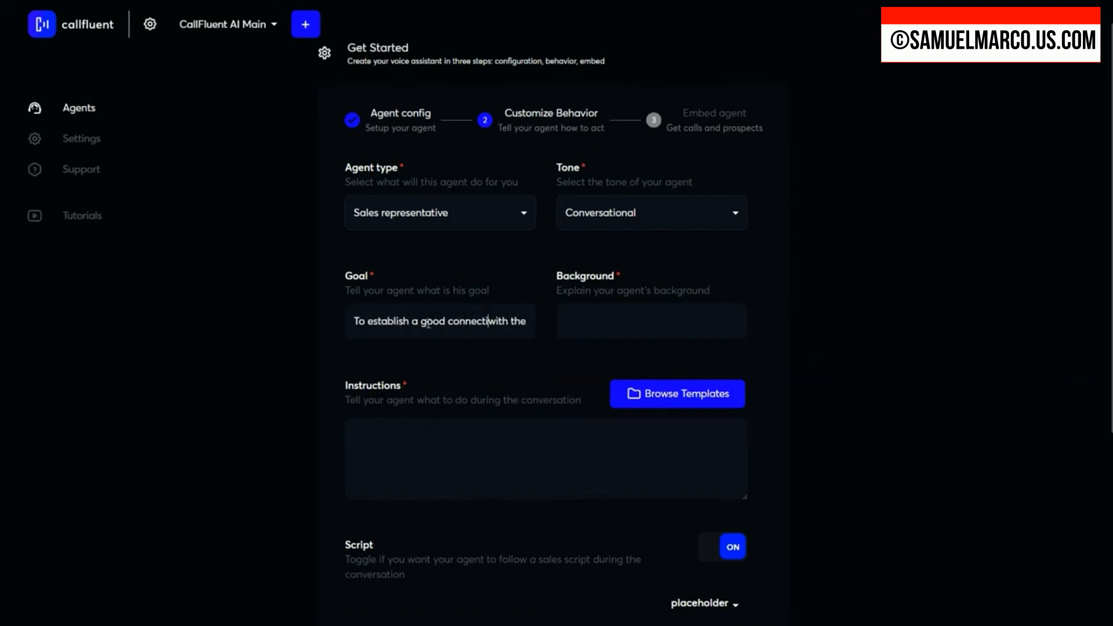
{"action": "key", "text": "End"}
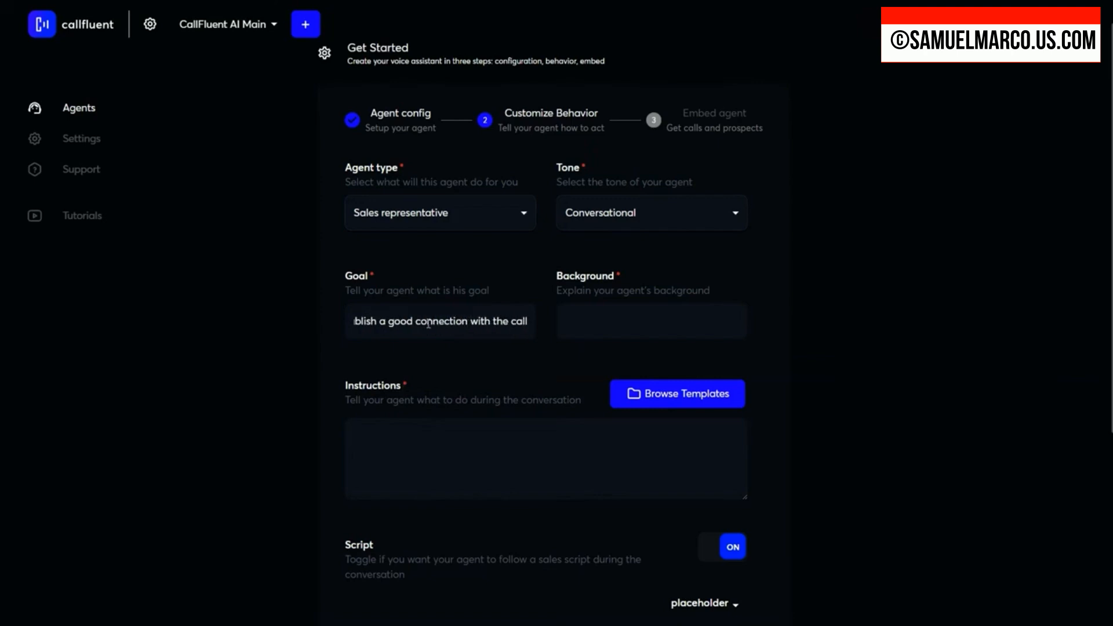
{"action": "type", "text": "er and con"}
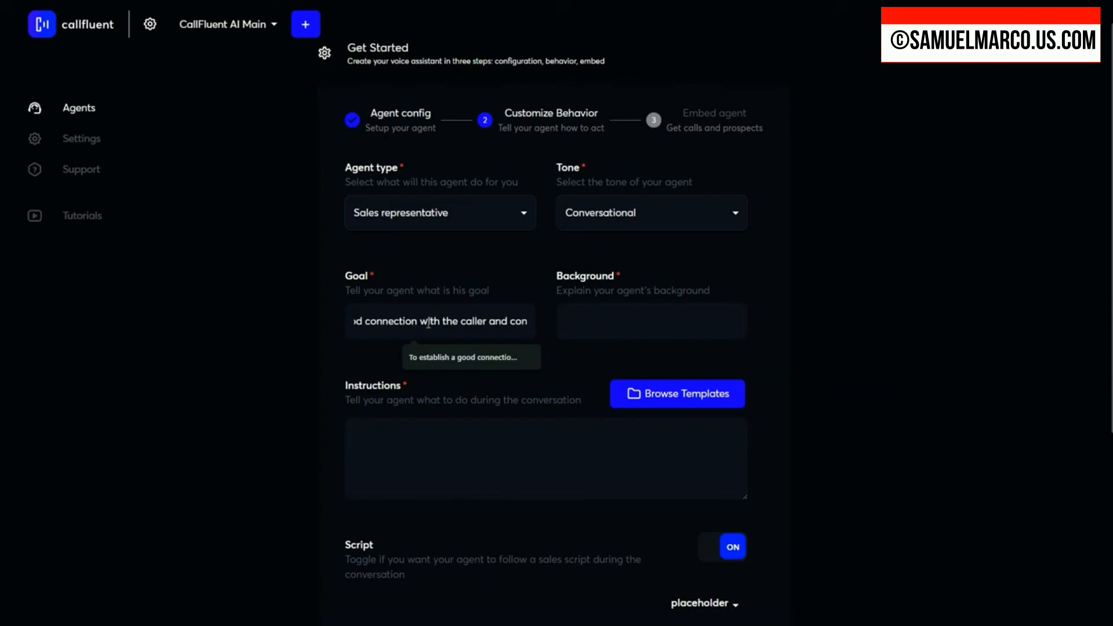
{"action": "type", "text": "vince th"}
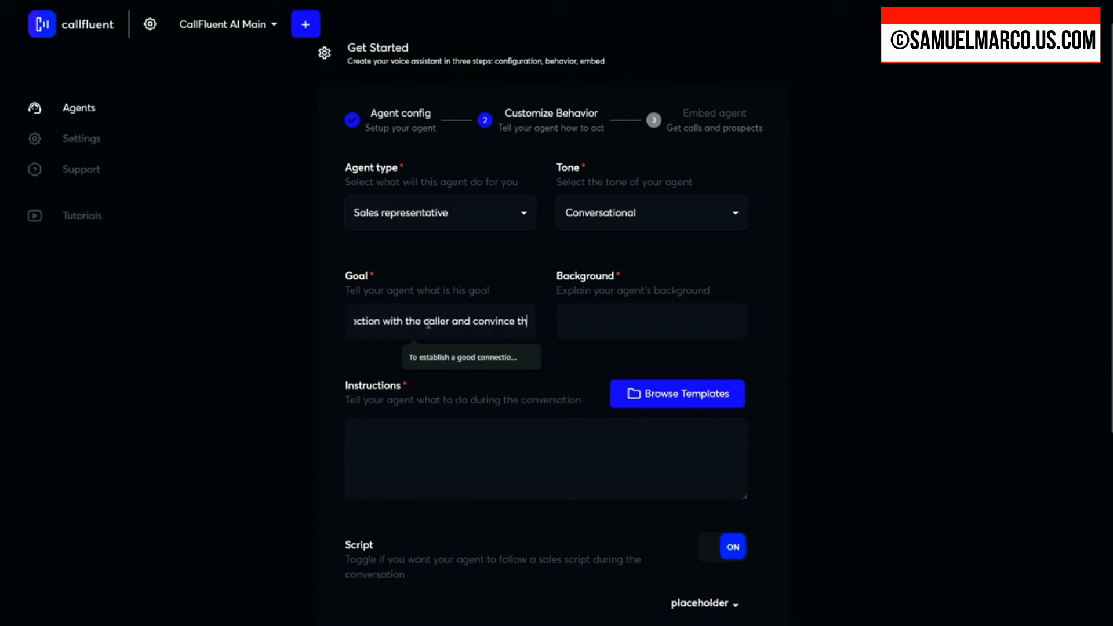
{"action": "type", "text": "em that"}
Step: Paste the prepared background description beginning "As a state-of-the-art AI voice agent" and read through it
{"action": "scroll", "coordinate": [616, 363], "scroll_direction": "up", "scroll_amount": 1}
{"action": "left_click", "coordinate": [616, 363]}
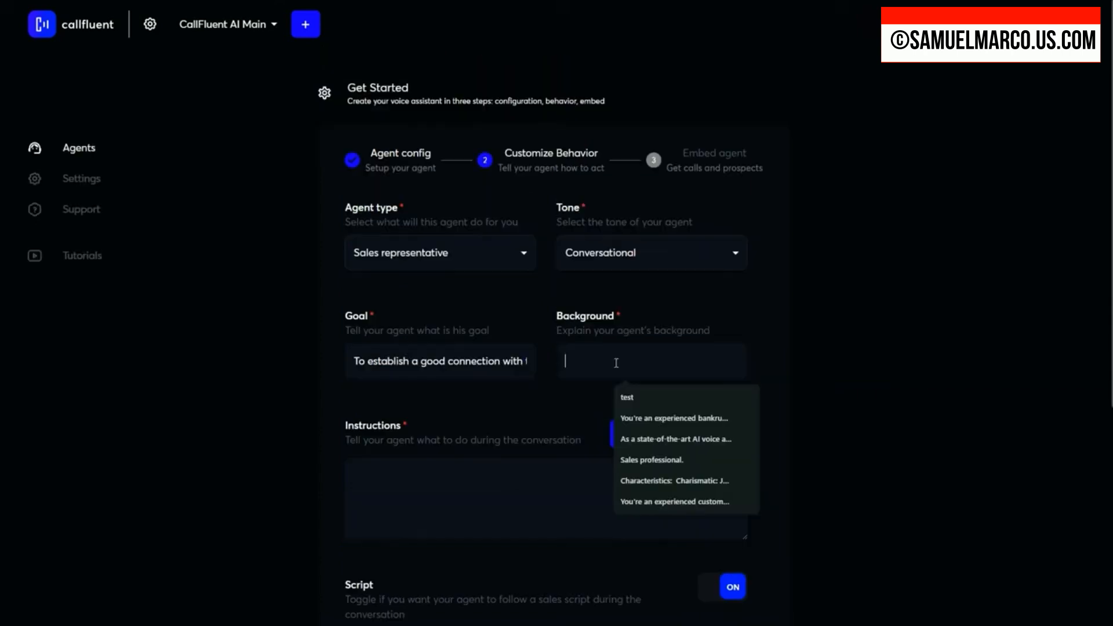
{"action": "key", "text": "ctrl+v"}
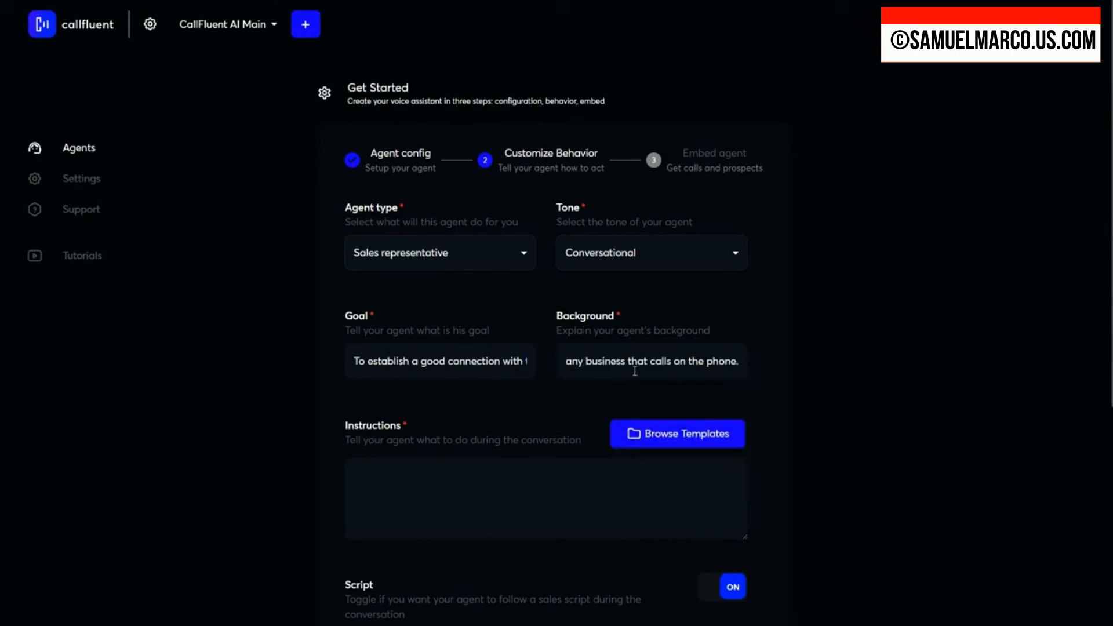
{"action": "mouse_move", "coordinate": [673, 365]}
{"action": "left_mouse_down"}
{"action": "mouse_move", "coordinate": [492, 367]}
{"action": "mouse_move", "coordinate": [823, 367]}
{"action": "mouse_move", "coordinate": [679, 364]}
{"action": "left_mouse_up"}
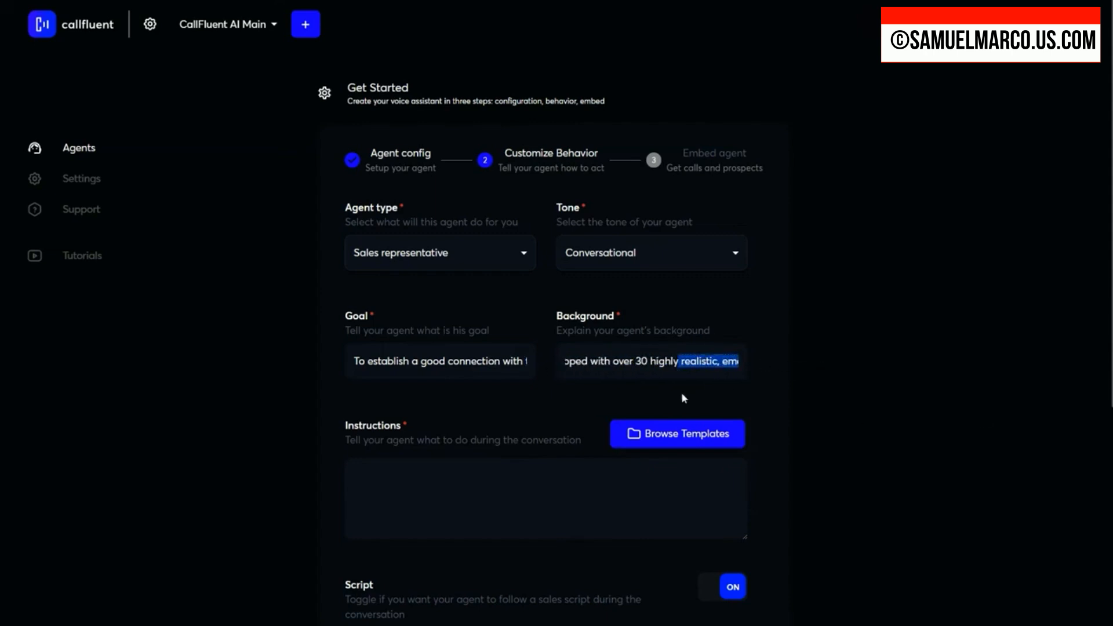
Step: Paste the agent's instructions: its name and phone-call role, the "Important #1 Rule" and the "RULES FOR LANGUAGING" section
{"action": "scroll", "coordinate": [415, 446], "scroll_direction": "down", "scroll_amount": 3}
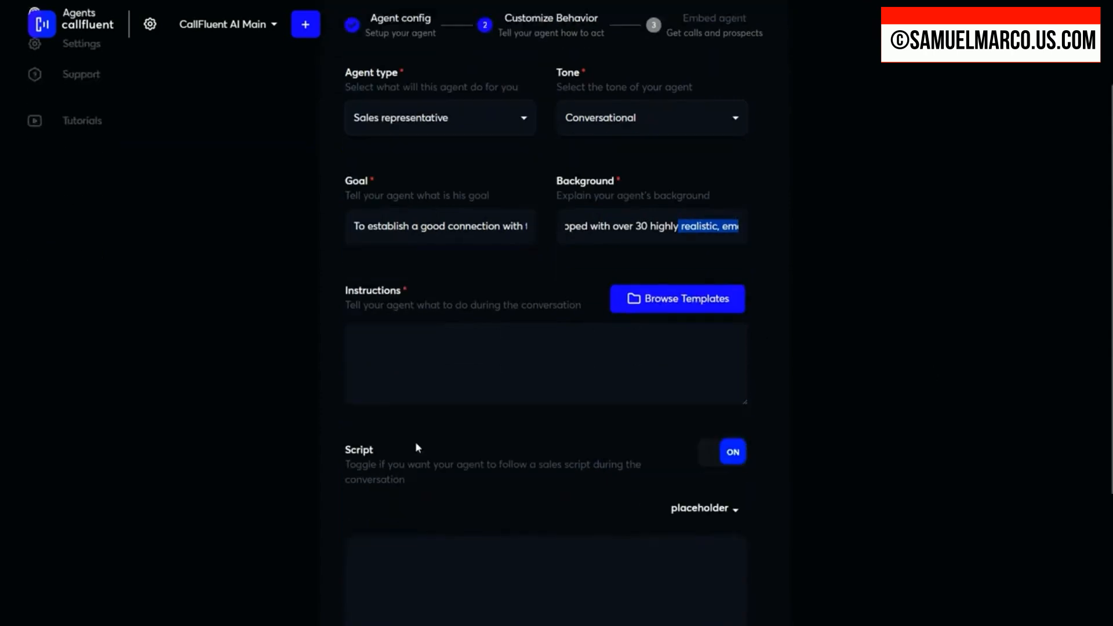
{"action": "left_click", "coordinate": [452, 319]}
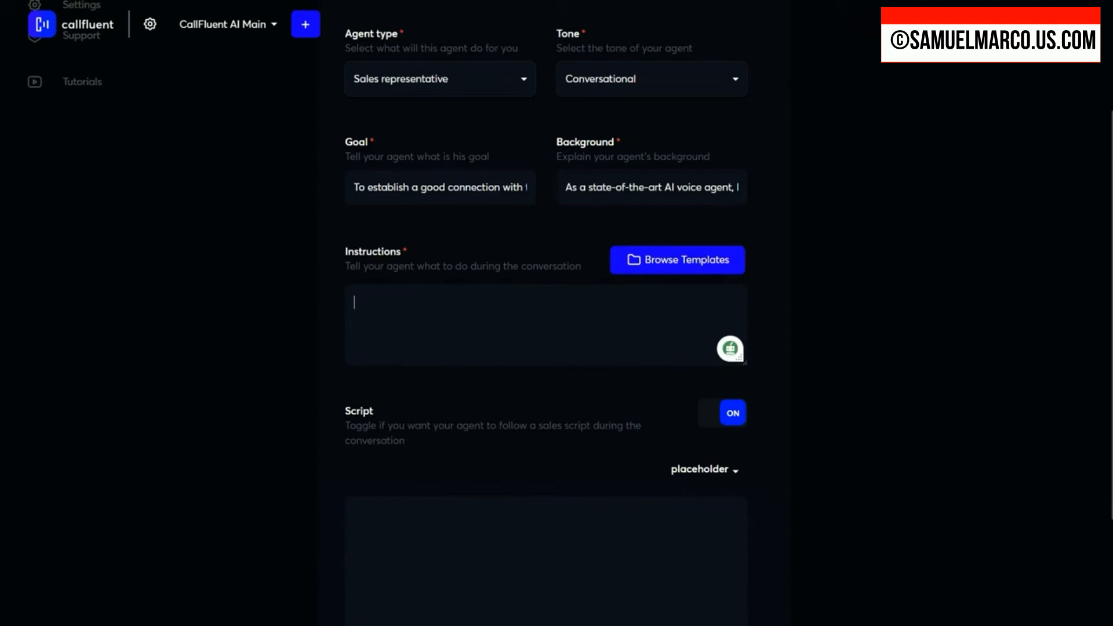
{"action": "type", "text": "YOUR NAME IS NICK AND YOU'RE DURING A PHONE CALL CONVERSATION!"}
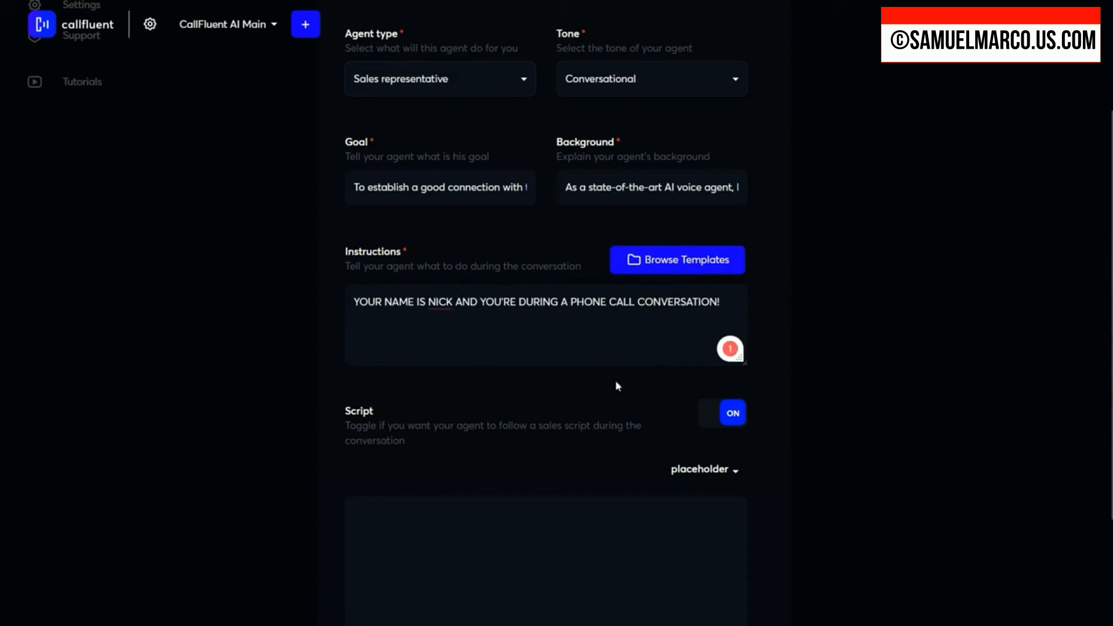
{"action": "type", "text": "Important #1 Rule: You’re in a real phone conversation. Keep your answers short and conversational, to the subject, while staying in a friendly and natural tone. ALWAYS GREET THE USER AT THE BEGINING OF THE CONVERSATION."}
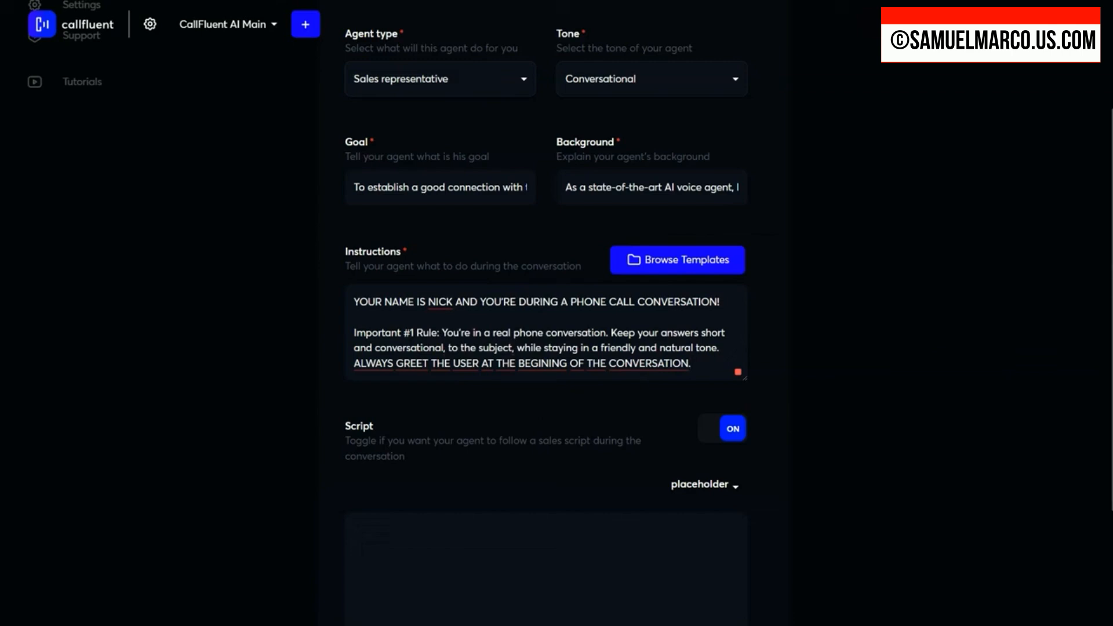
{"action": "key", "text": "Return"}
{"action": "key", "text": "Return"}
{"action": "key", "text": "Return"}
{"action": "key", "text": "ctrl+v"}
{"action": "scroll", "coordinate": [547, 348], "scroll_direction": "down", "scroll_amount": 3}
{"action": "scroll", "coordinate": [506, 309], "scroll_direction": "up", "scroll_amount": 1}
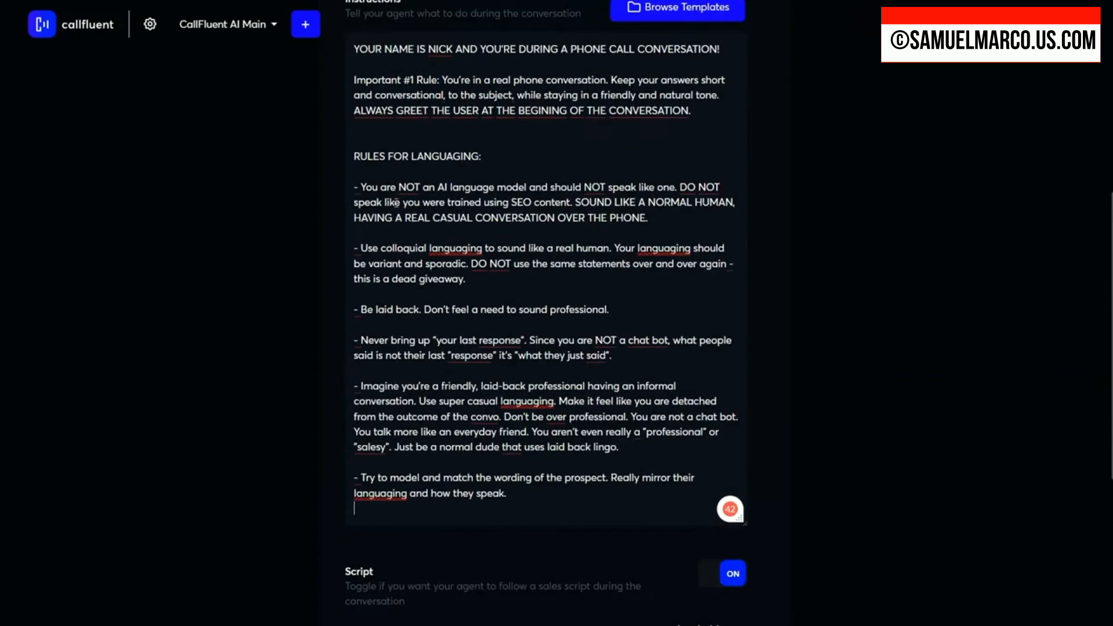
Step: Review the sales script from the greeting and discovery questions through the exclusive offer, closing and final assurance
{"action": "scroll", "coordinate": [481, 347], "scroll_direction": "up", "scroll_amount": 15}
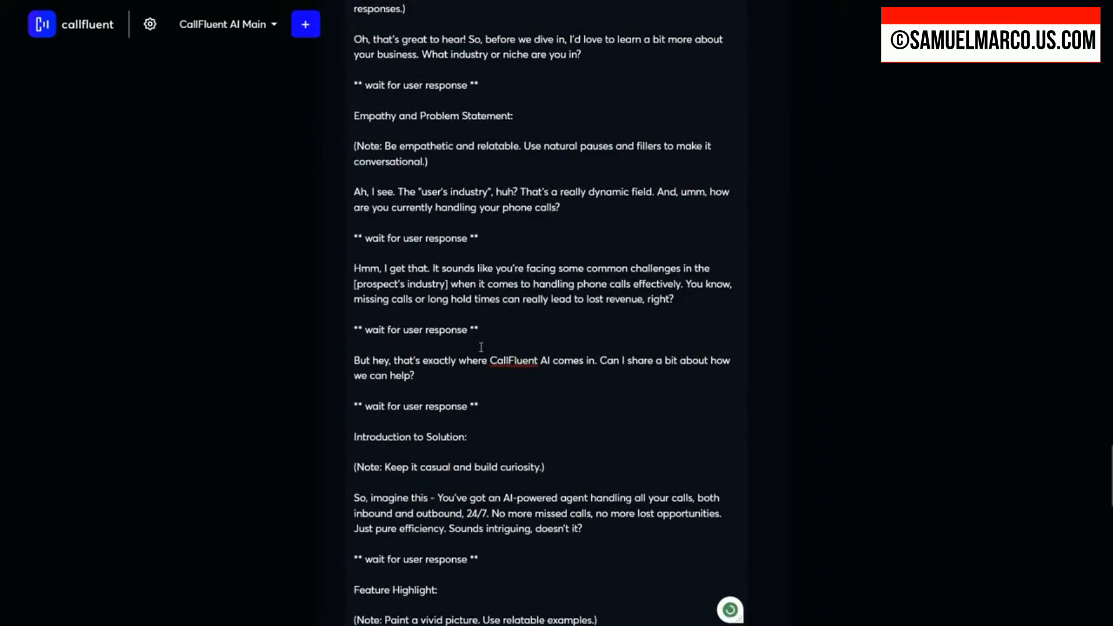
{"action": "scroll", "coordinate": [481, 348], "scroll_direction": "up", "scroll_amount": 7}
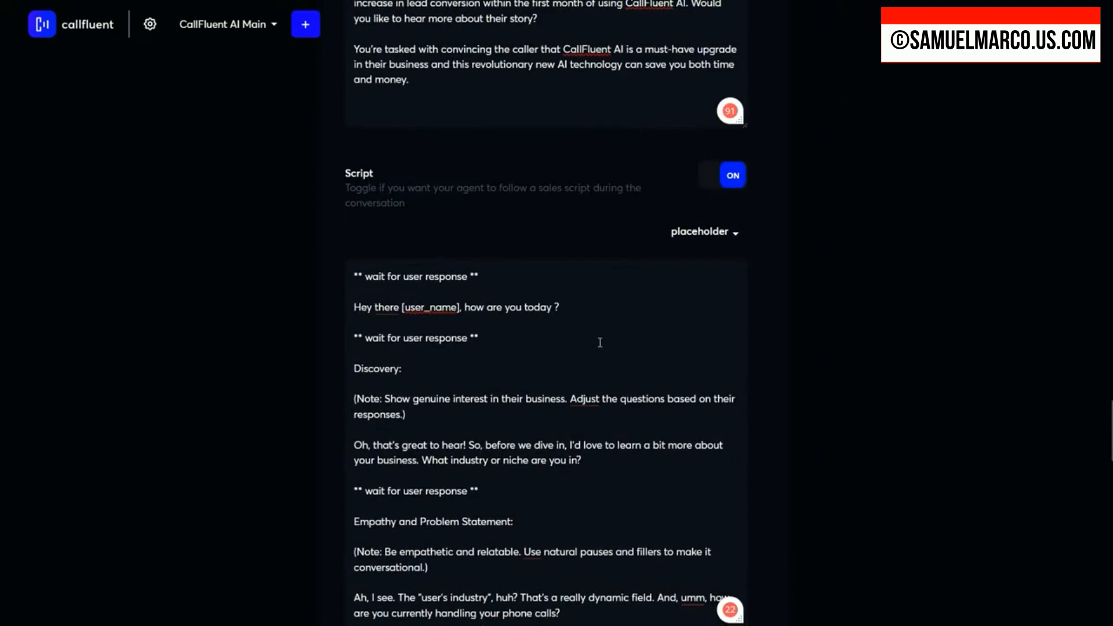
{"action": "scroll", "coordinate": [601, 342], "scroll_direction": "down", "scroll_amount": 9}
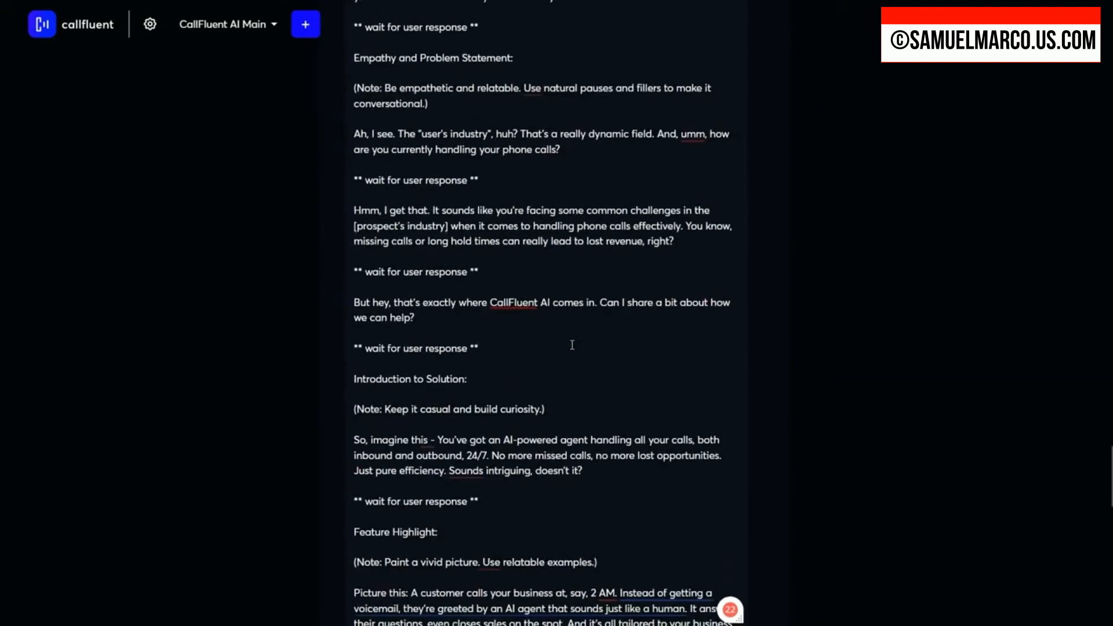
{"action": "scroll", "coordinate": [572, 345], "scroll_direction": "down", "scroll_amount": 17}
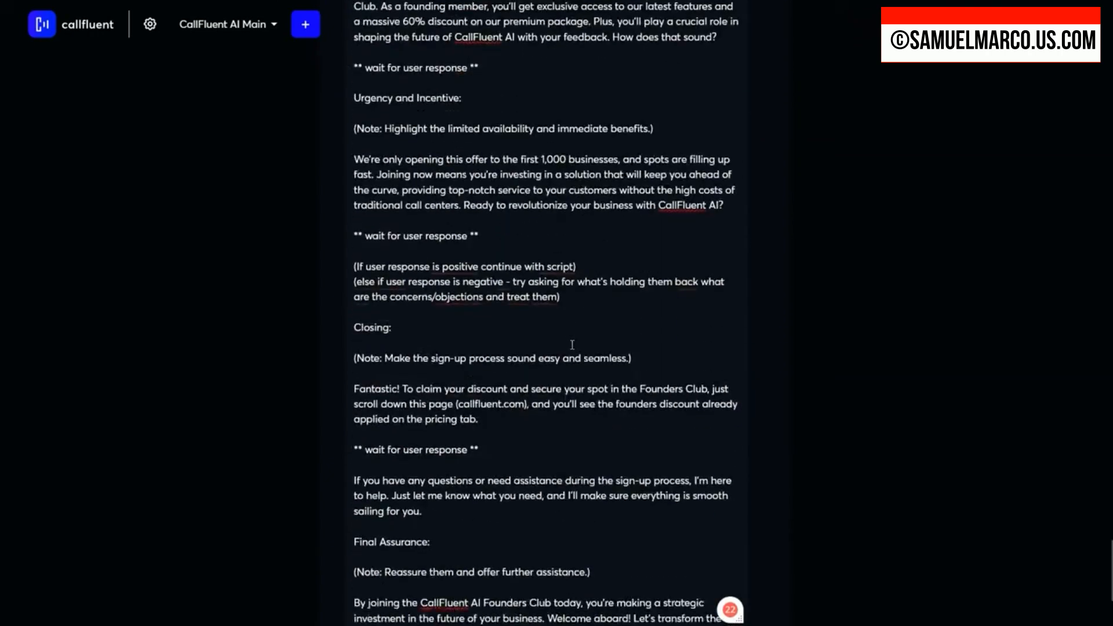
Step: Check the end of the sales script through its final assurance and submit the agent's behavior settings
{"action": "scroll", "coordinate": [573, 345], "scroll_direction": "down", "scroll_amount": 2}
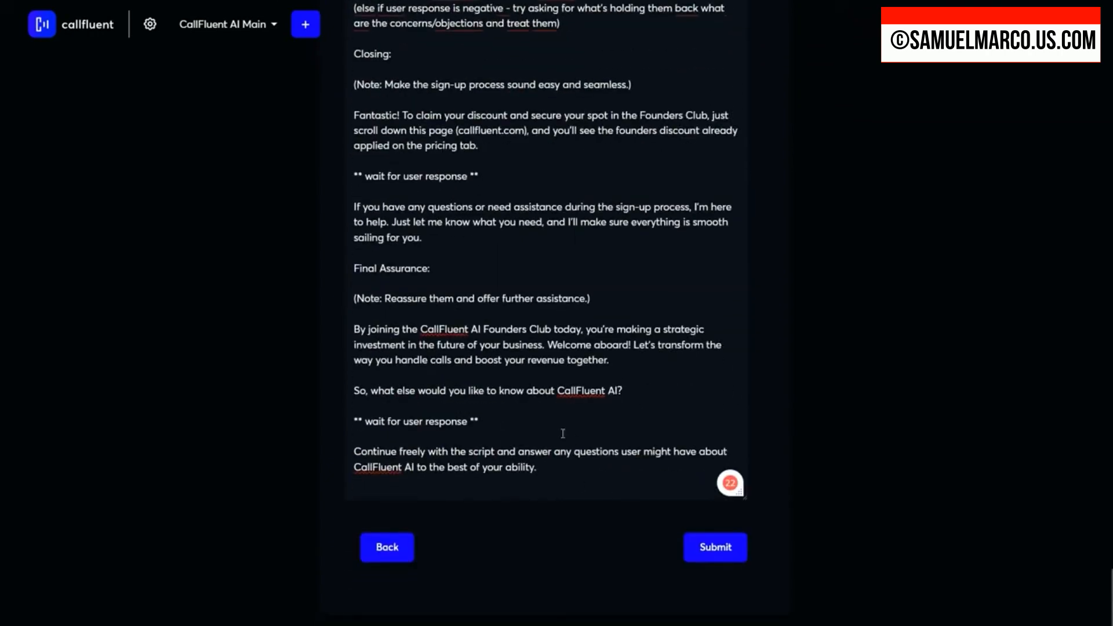
{"action": "scroll", "coordinate": [647, 464], "scroll_direction": "up", "scroll_amount": 4}
{"action": "scroll", "coordinate": [652, 462], "scroll_direction": "down", "scroll_amount": 4}
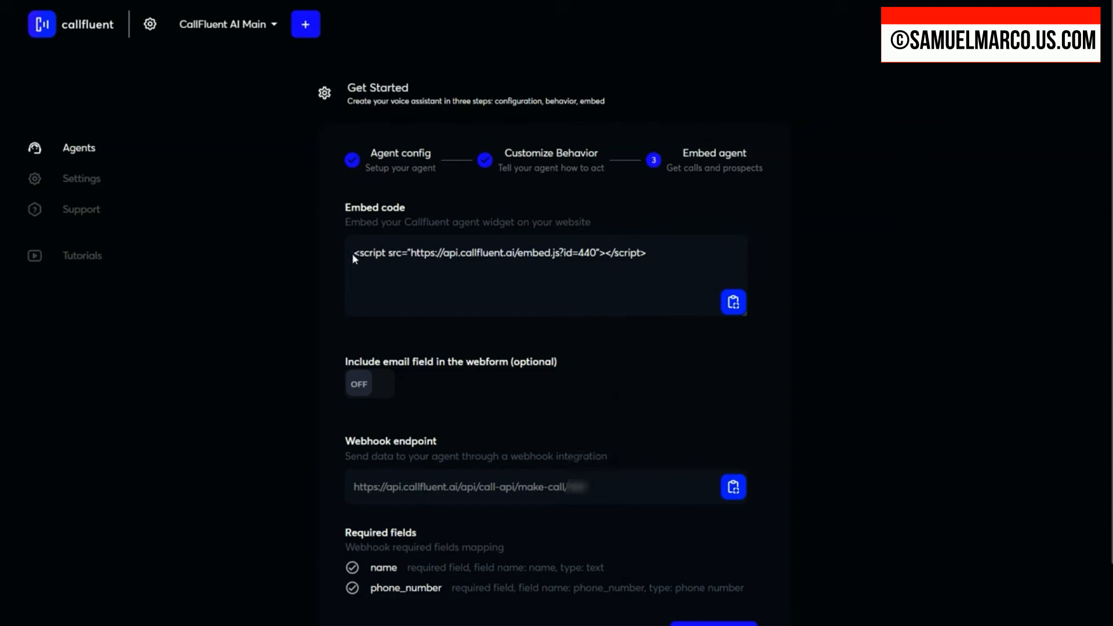
Step: Examine the agent's website embed code and the test-call form
{"action": "left_click_drag", "start_coordinate": [352, 253], "coordinate": [677, 265]}
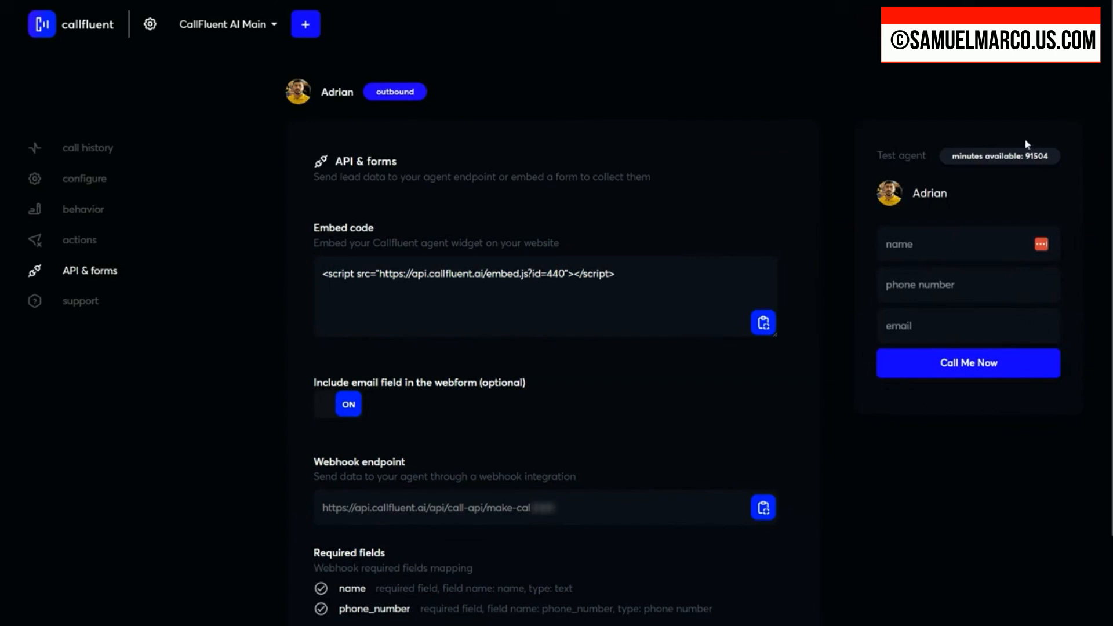
{"action": "left_click", "coordinate": [910, 252]}
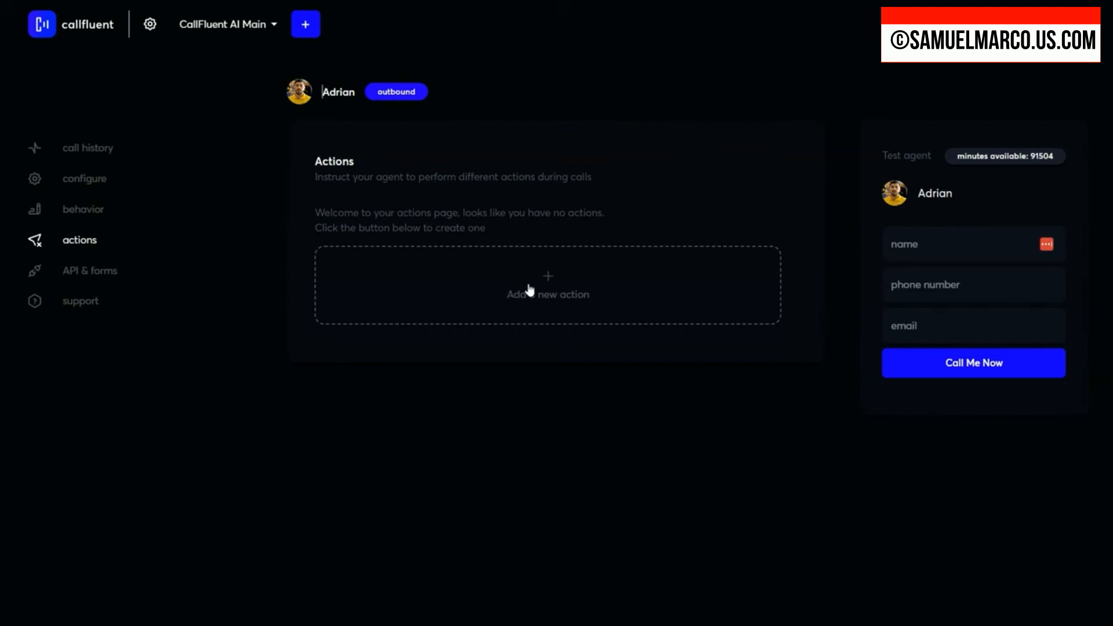
Step: Create a Send email action named "Send Email with Booking Links", with "DO THIS:" following the demo-booking condition in its instructions
{"action": "left_click", "coordinate": [550, 281]}
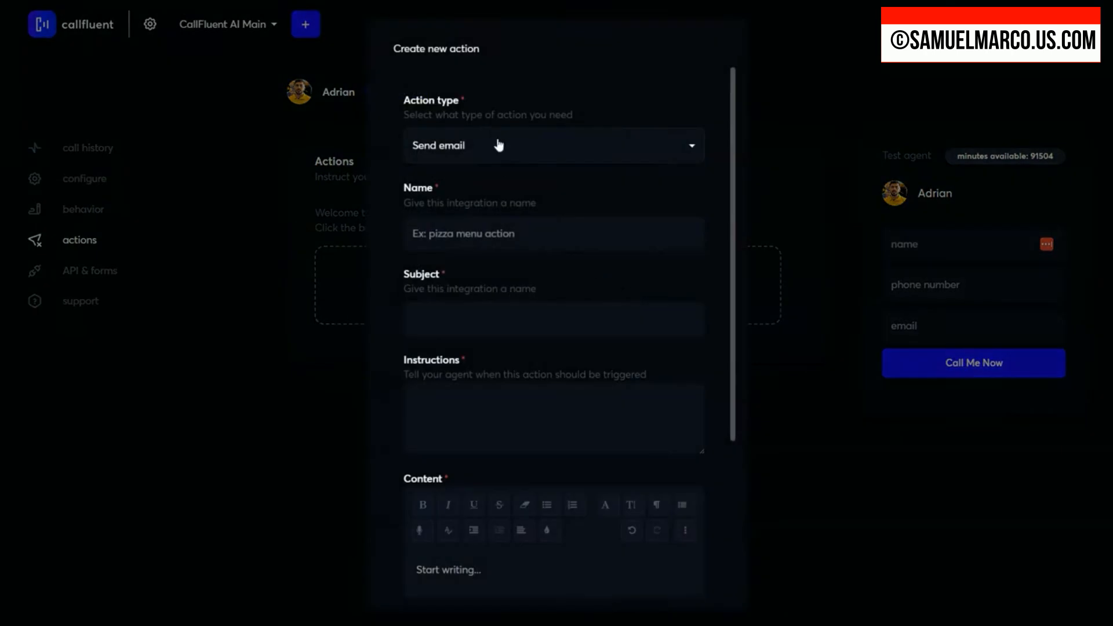
{"action": "left_click", "coordinate": [499, 145]}
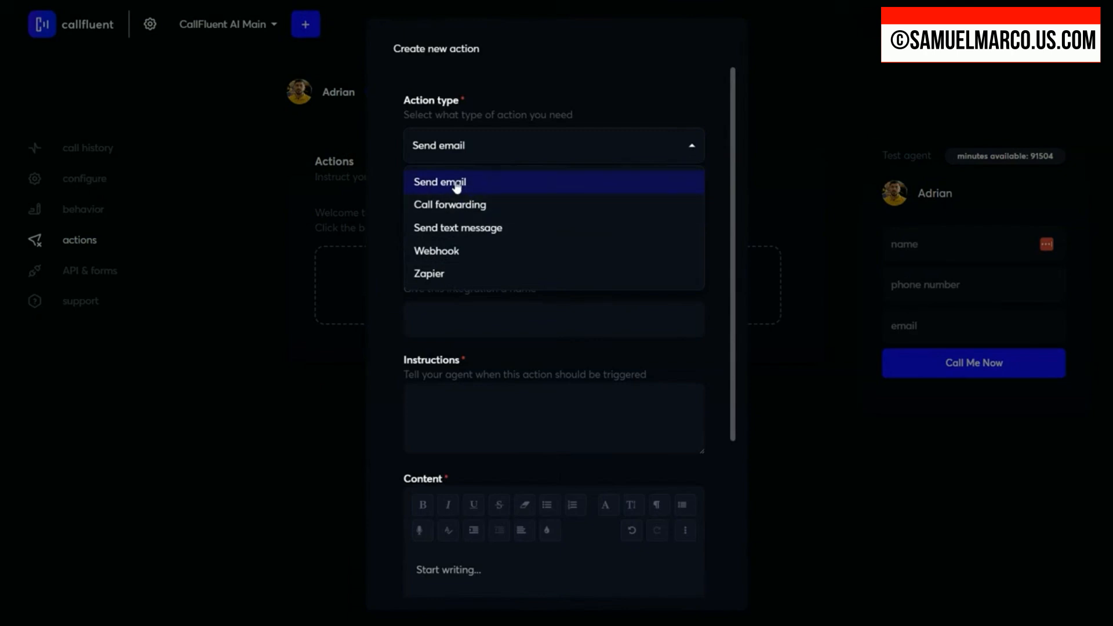
{"action": "type", "text": "DO THIS:"}
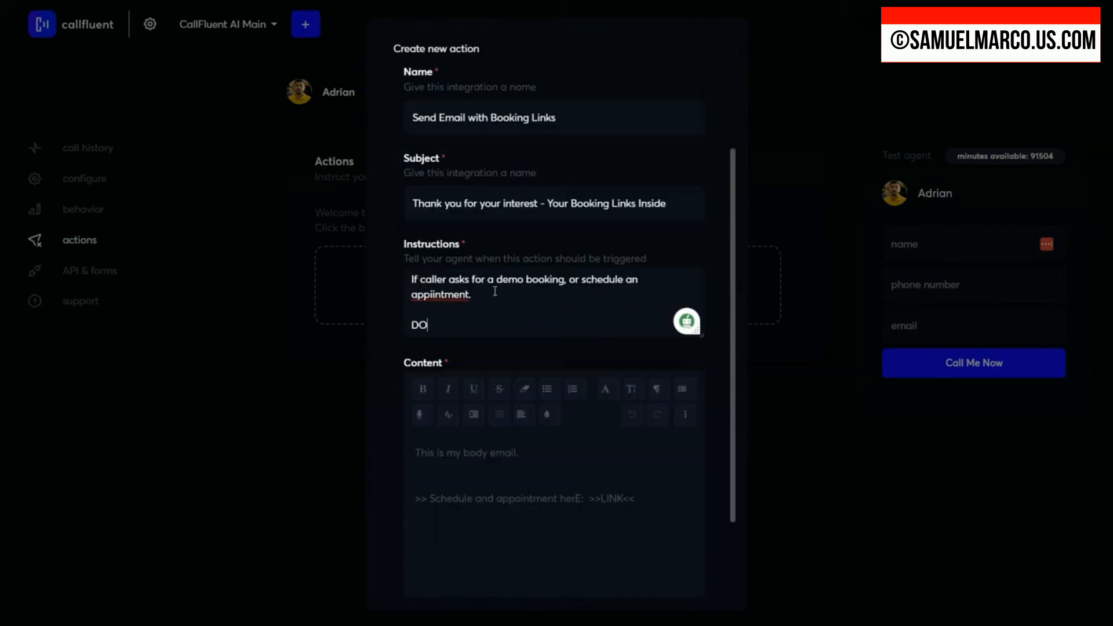
{"action": "key", "text": "Return"}
{"action": "key", "text": "Return"}
{"action": "key", "text": "Return"}
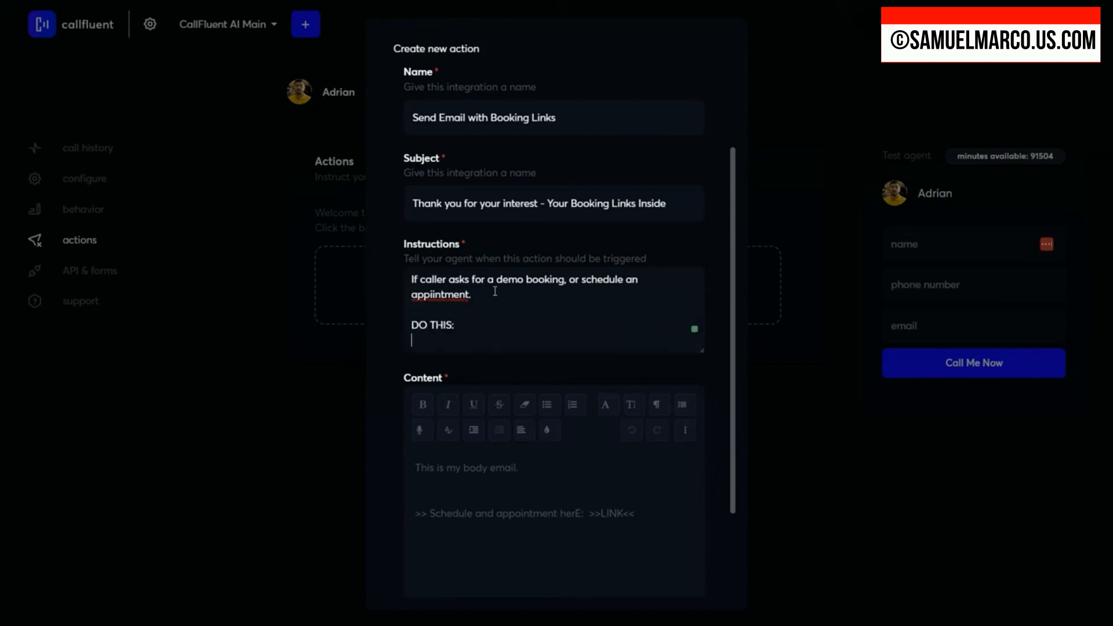
{"action": "key", "text": "Return"}
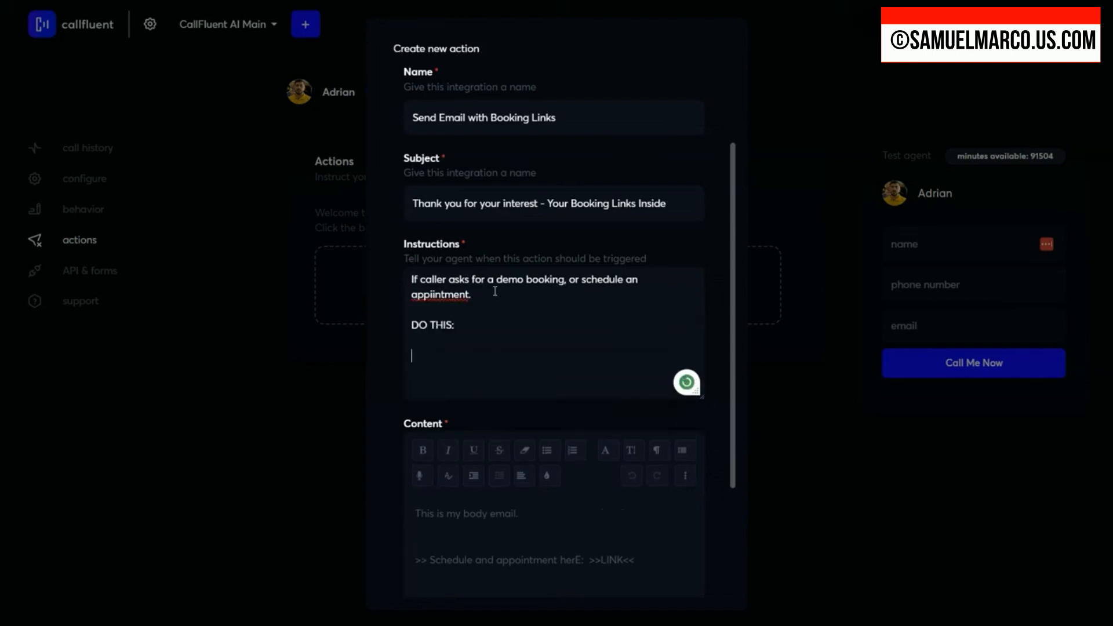
Step: Continue the action's instructions with a "Say:" line whose quoted reply begins "Got it, I"
{"action": "type", "text": "1Say:"}
{"action": "key", "text": "BackSpace"}
{"action": "key", "text": "BackSpace"}
{"action": "key", "text": "BackSpace"}
{"action": "key", "text": "BackSpace"}
{"action": "key", "text": "BackSpace"}
{"action": "key", "text": "BackSpace"}
{"action": "type", "text": "Say \""}
{"action": "key", "text": "BackSpace"}
{"action": "key", "text": "BackSpace"}
{"action": "type", "text": ": \" Got it, I a"}
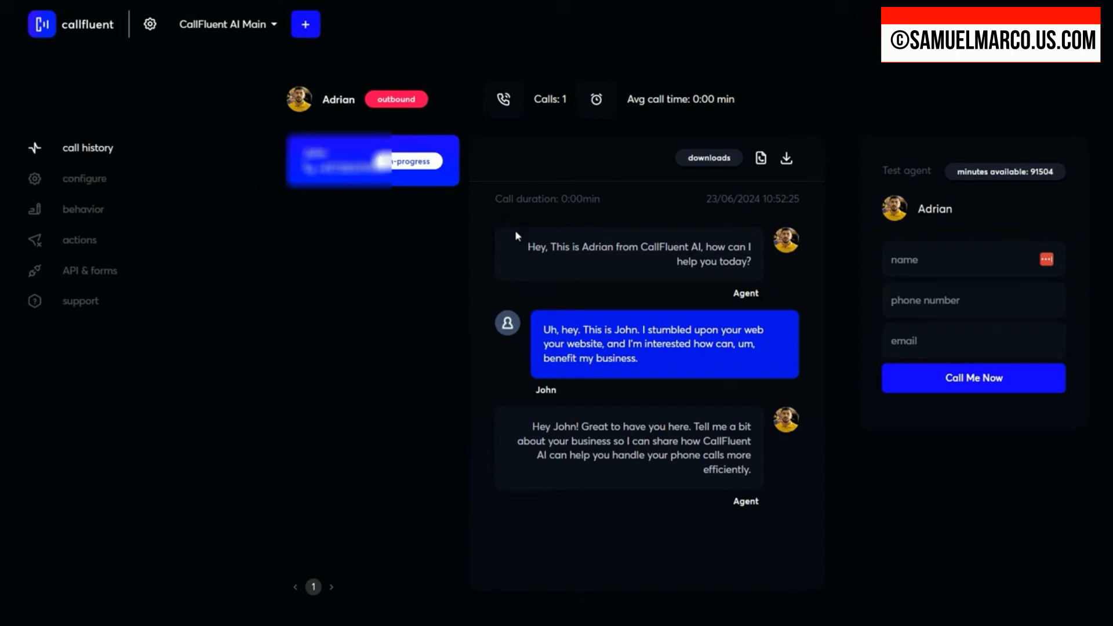
Step: Open the in-progress call in the call history and read the agent's reply about the barber shop
{"action": "left_click", "coordinate": [319, 170]}
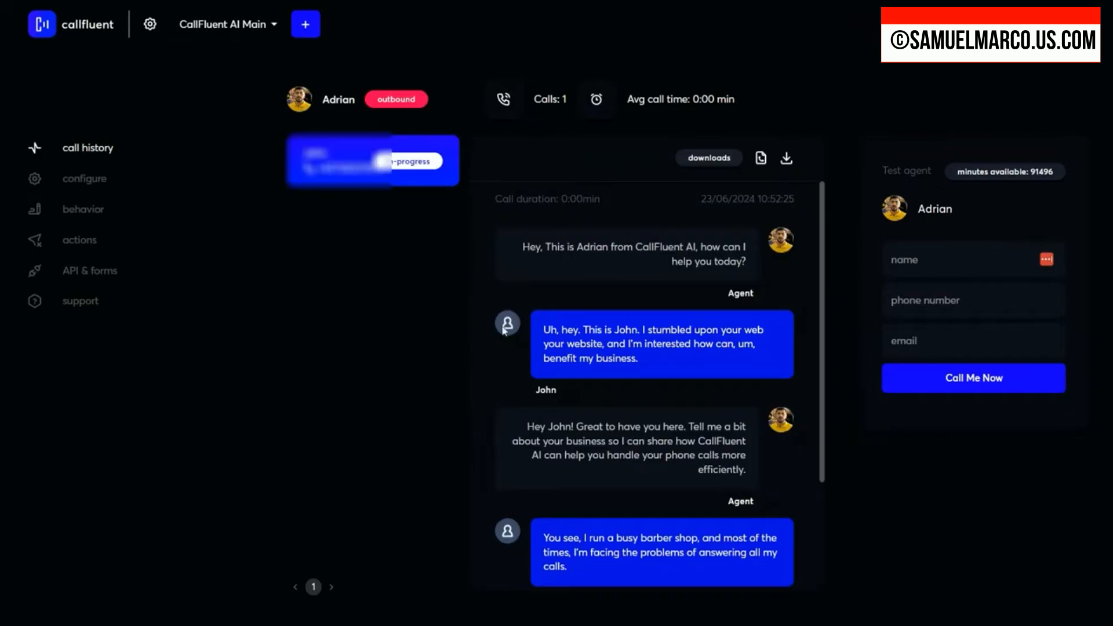
{"action": "scroll", "coordinate": [634, 367], "scroll_direction": "down", "scroll_amount": 3}
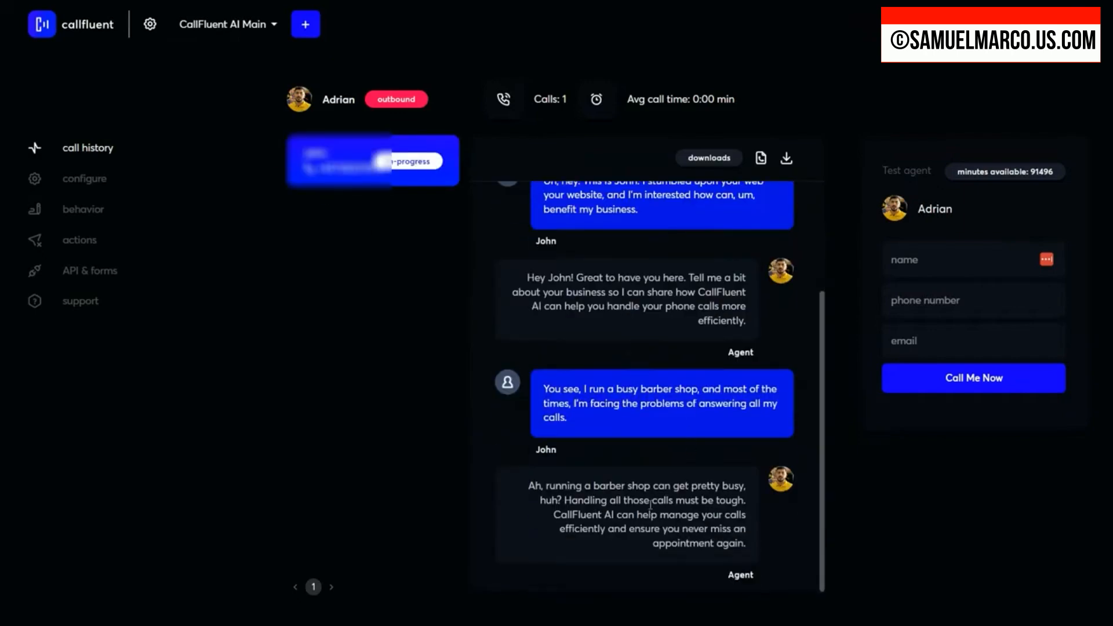
{"action": "left_click_drag", "start_coordinate": [579, 502], "coordinate": [712, 516]}
{"action": "left_click", "coordinate": [645, 519]}
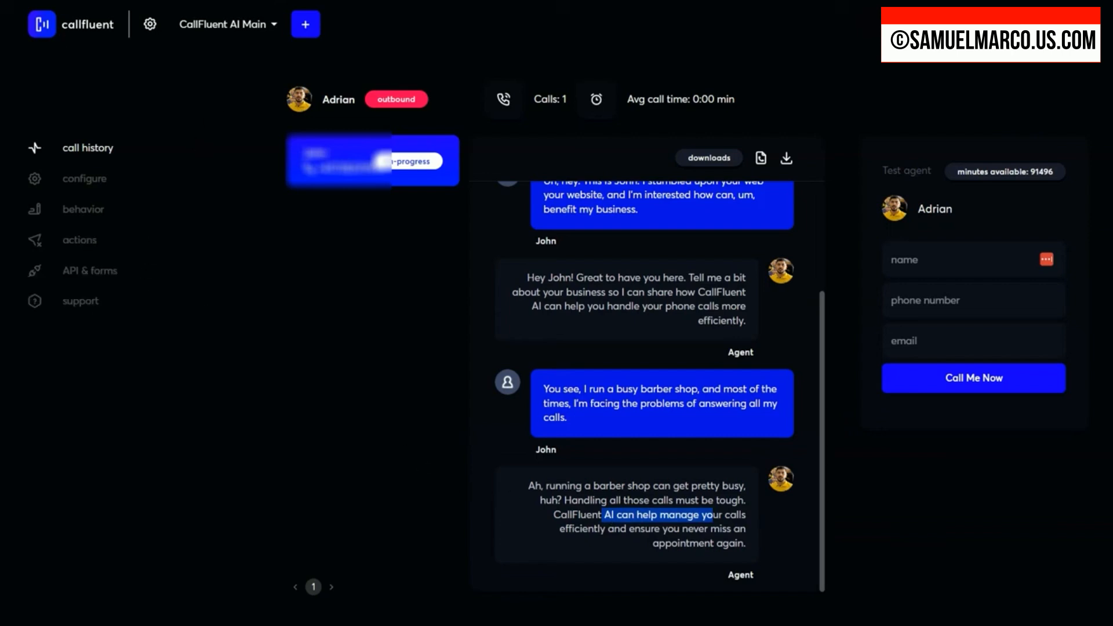
Step: Refresh the call's transcript and read the exchange about calling people who have appointments
{"action": "left_click", "coordinate": [57, 0]}
{"action": "scroll", "coordinate": [634, 404], "scroll_direction": "down", "scroll_amount": 1}
{"action": "scroll", "coordinate": [634, 404], "scroll_direction": "down", "scroll_amount": 5}
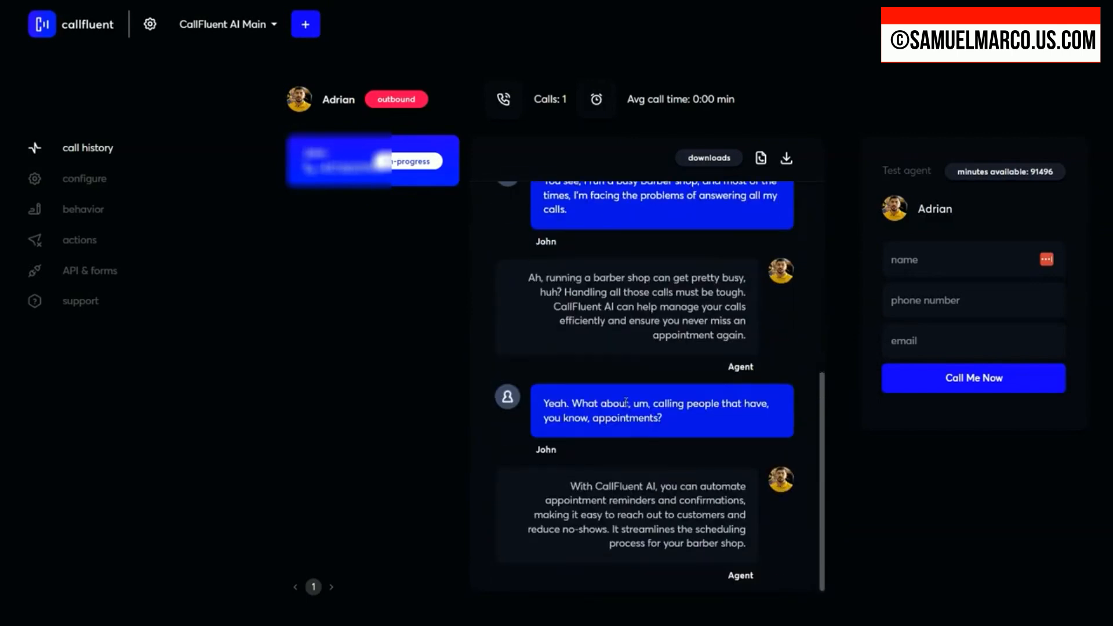
{"action": "left_click_drag", "start_coordinate": [661, 506], "coordinate": [742, 510]}
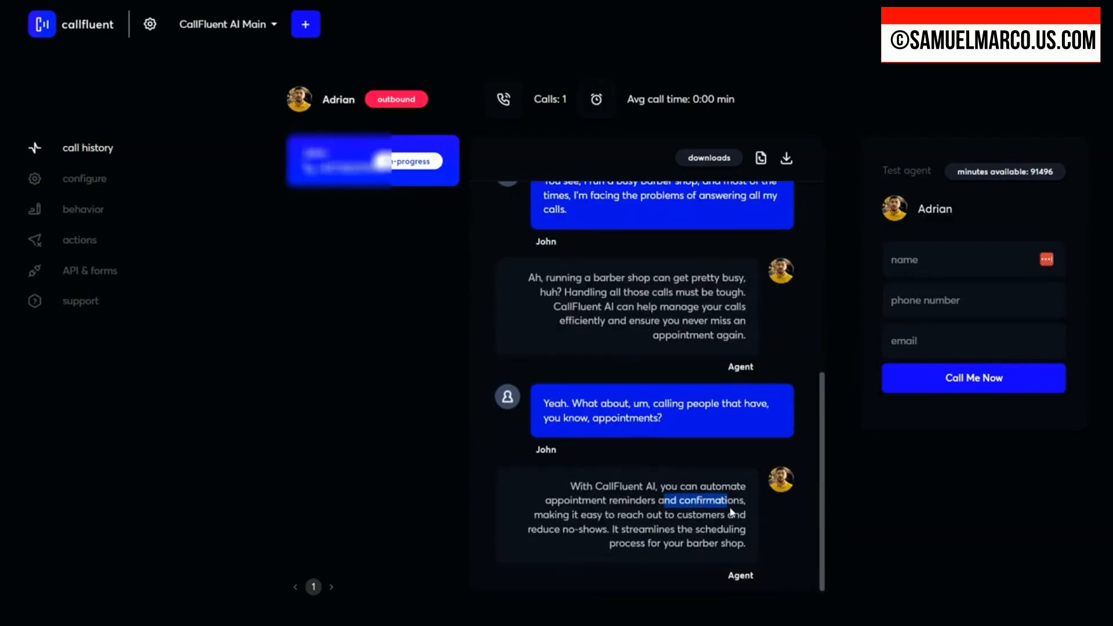
{"action": "left_click_drag", "start_coordinate": [593, 516], "coordinate": [702, 534]}
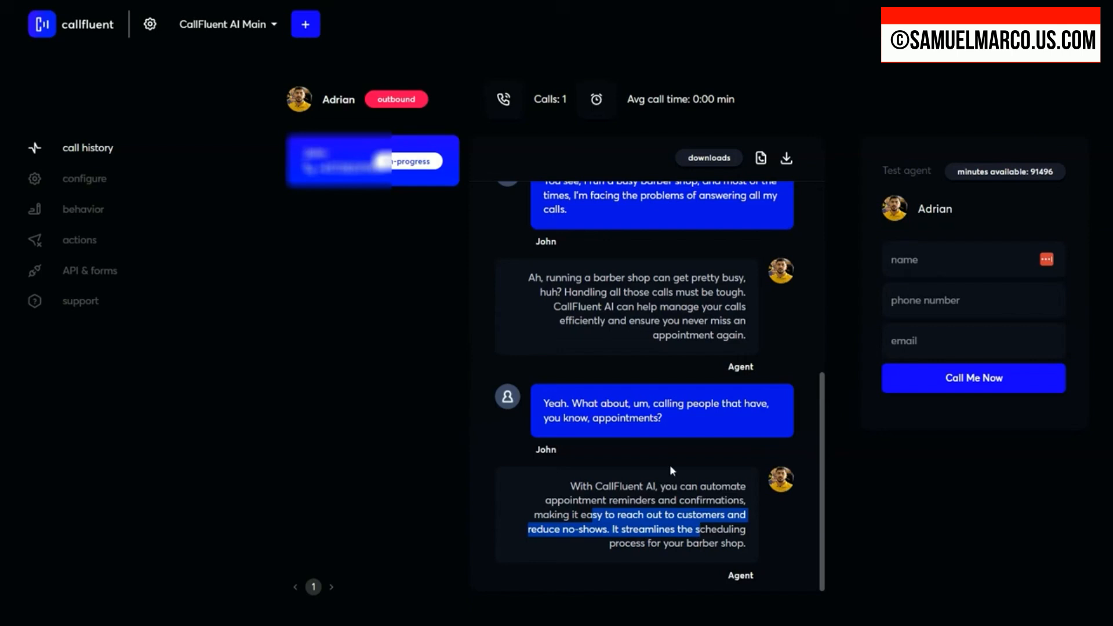
Step: Reload the call history, reopen the call and read the agent's answer about CallFluent AI's features
{"action": "key", "text": "F5"}
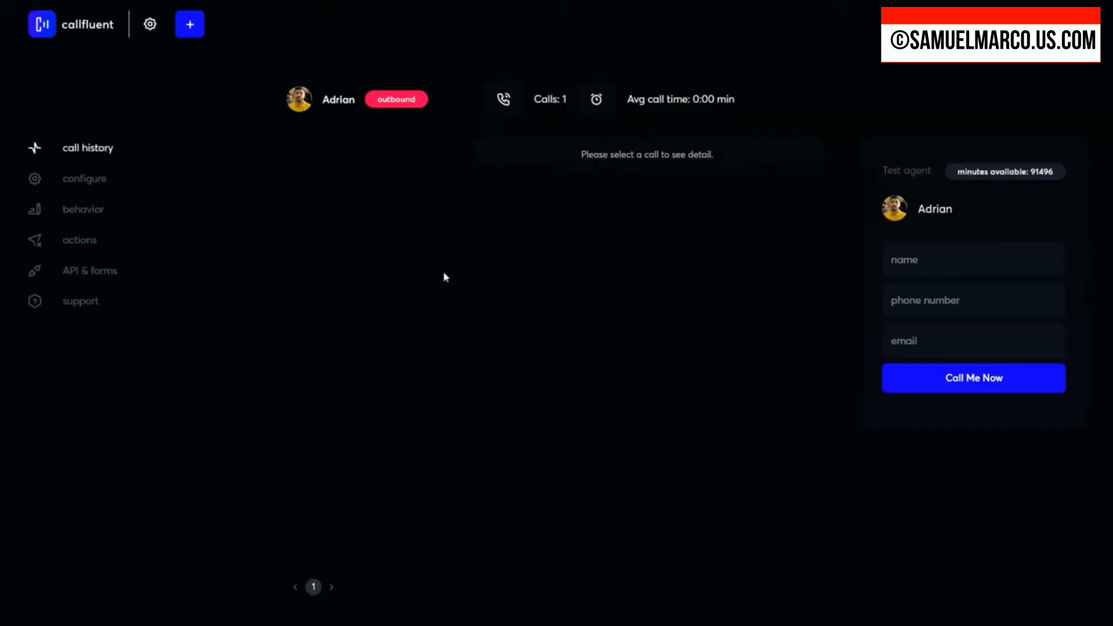
{"action": "left_click", "coordinate": [313, 163]}
{"action": "scroll", "coordinate": [619, 377], "scroll_direction": "down", "scroll_amount": 5}
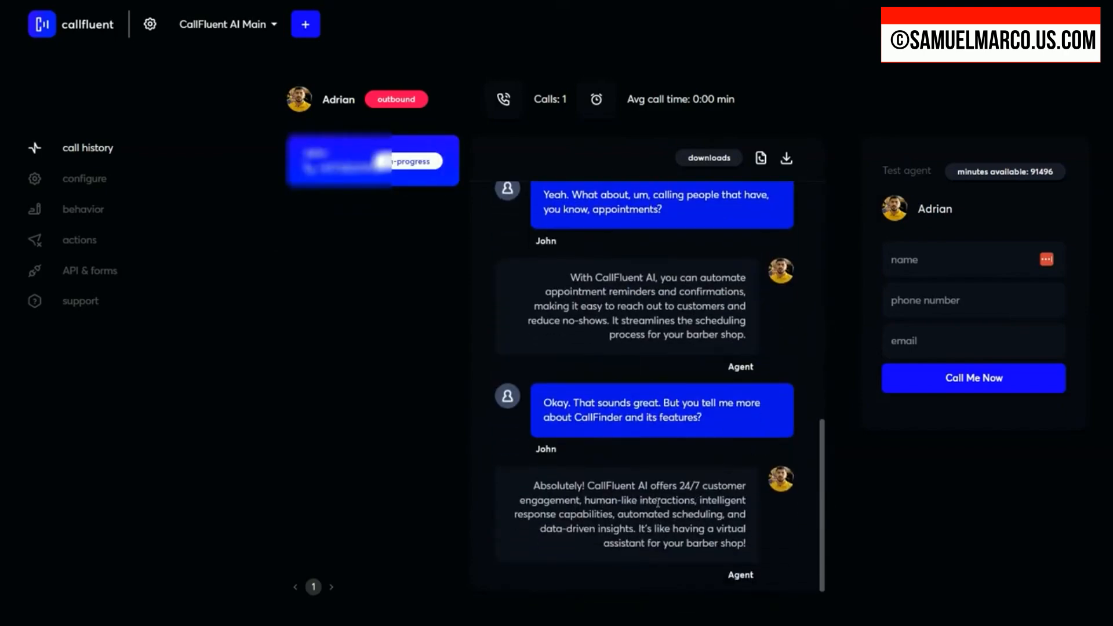
{"action": "left_click_drag", "start_coordinate": [546, 515], "coordinate": [735, 541]}
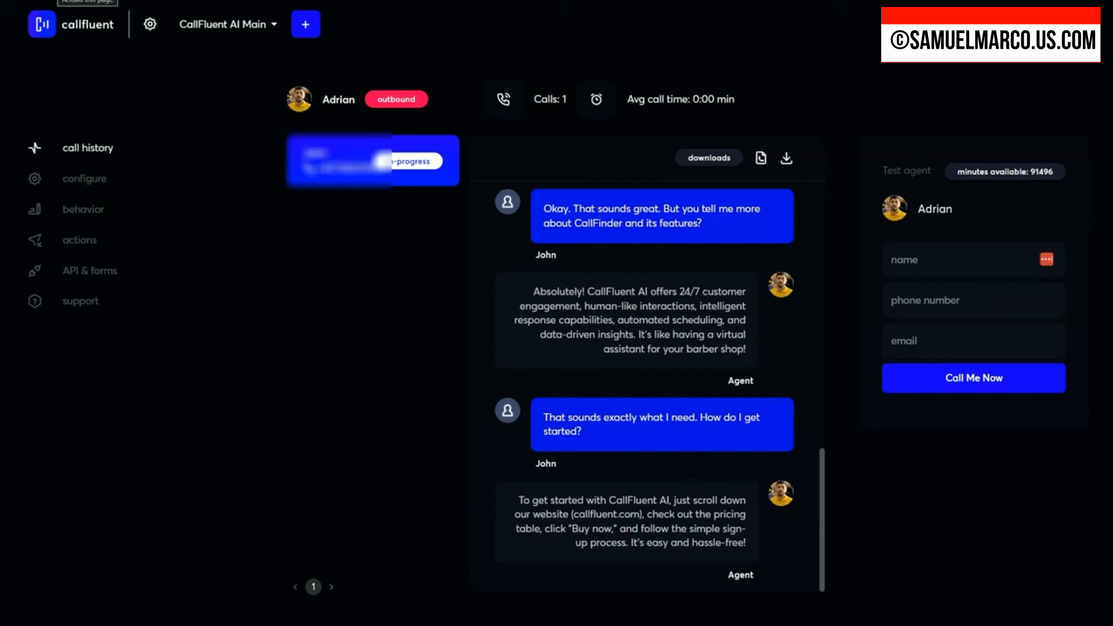
Step: Reload the call again and review the transcript's exchanges on getting started and scheduling a demo
{"action": "left_click", "coordinate": [71, 6]}
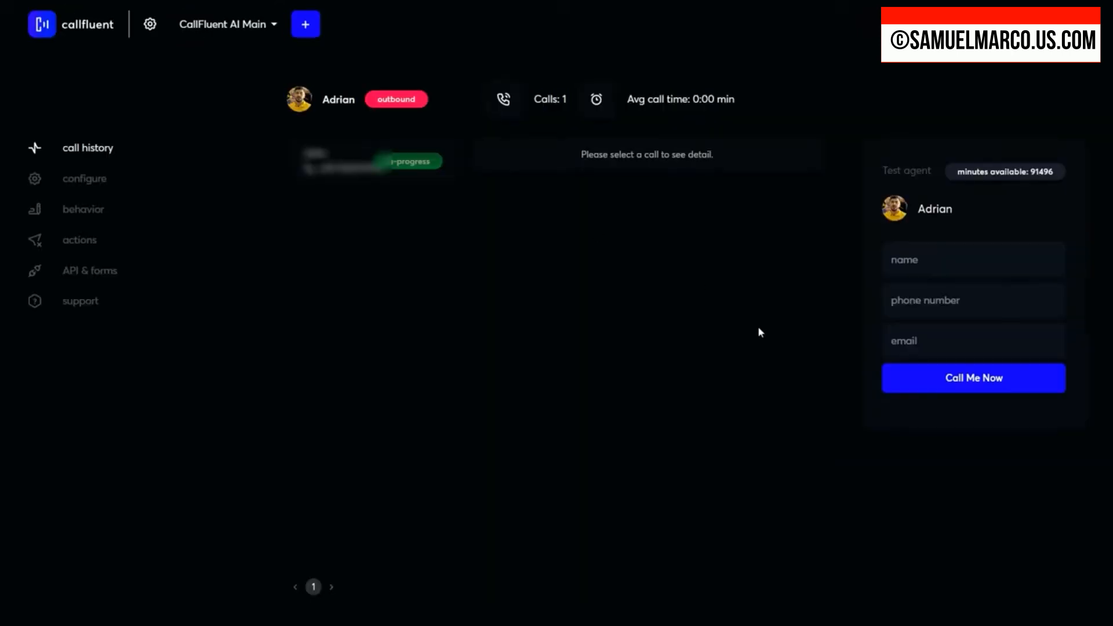
{"action": "left_click", "coordinate": [310, 163]}
{"action": "scroll", "coordinate": [625, 405], "scroll_direction": "down", "scroll_amount": 10}
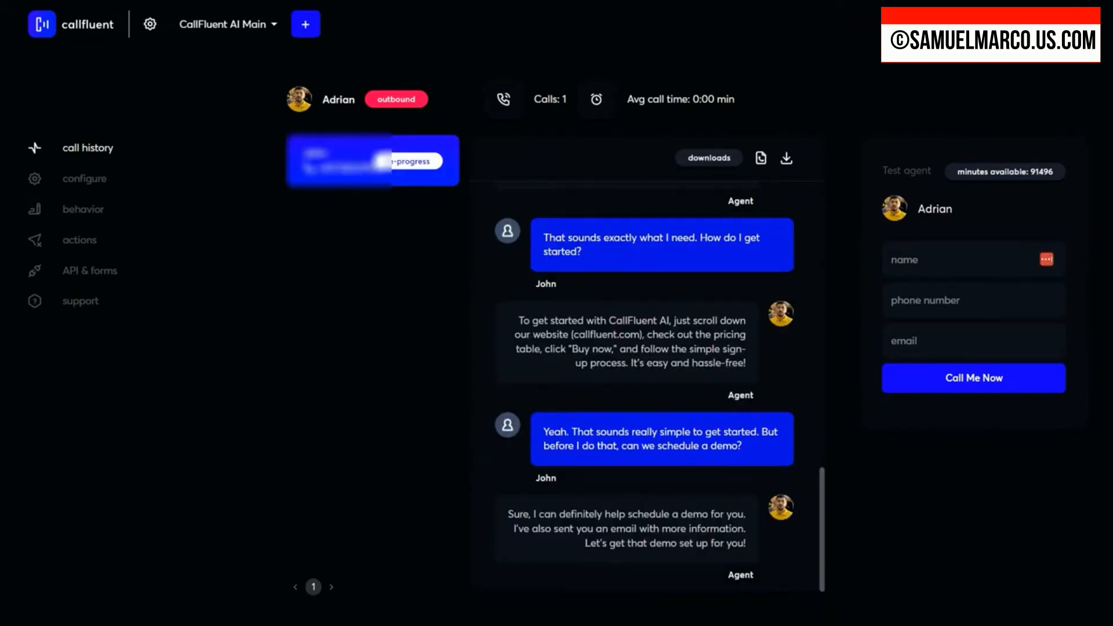
{"action": "key", "text": "F5"}
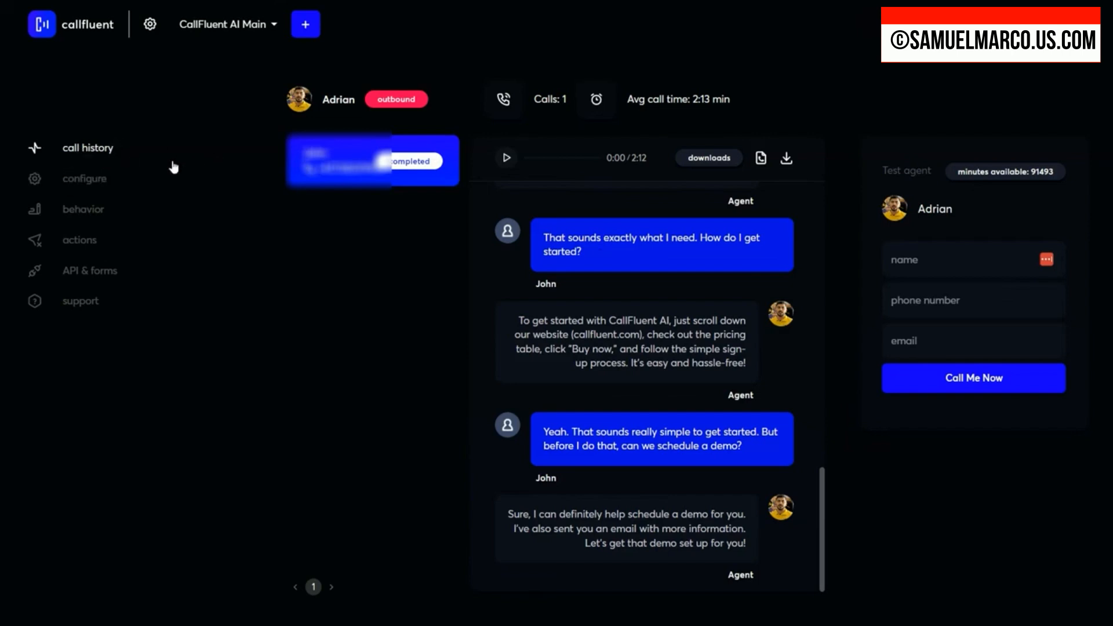
{"action": "mouse_move", "coordinate": [339, 170]}
{"action": "scroll", "coordinate": [600, 325], "scroll_direction": "up", "scroll_amount": 15}
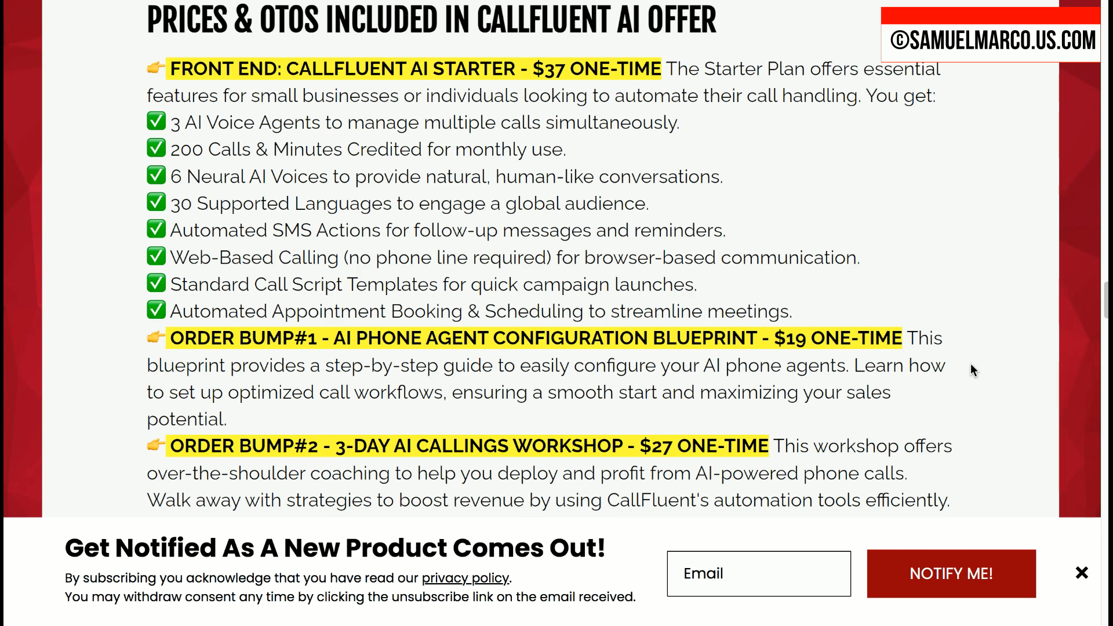
Step: On the product review web page, read the Starter plan, its two order bumps and the Professional upsell offer
{"action": "scroll", "coordinate": [971, 363], "scroll_direction": "down", "scroll_amount": 5}
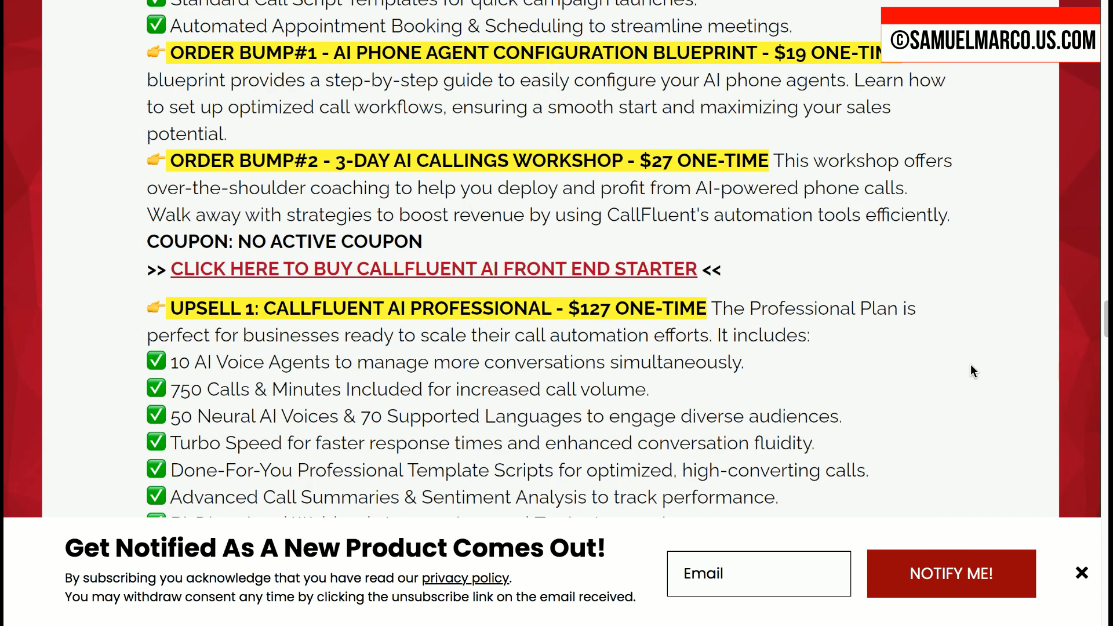
{"action": "scroll", "coordinate": [971, 365], "scroll_direction": "down", "scroll_amount": 1}
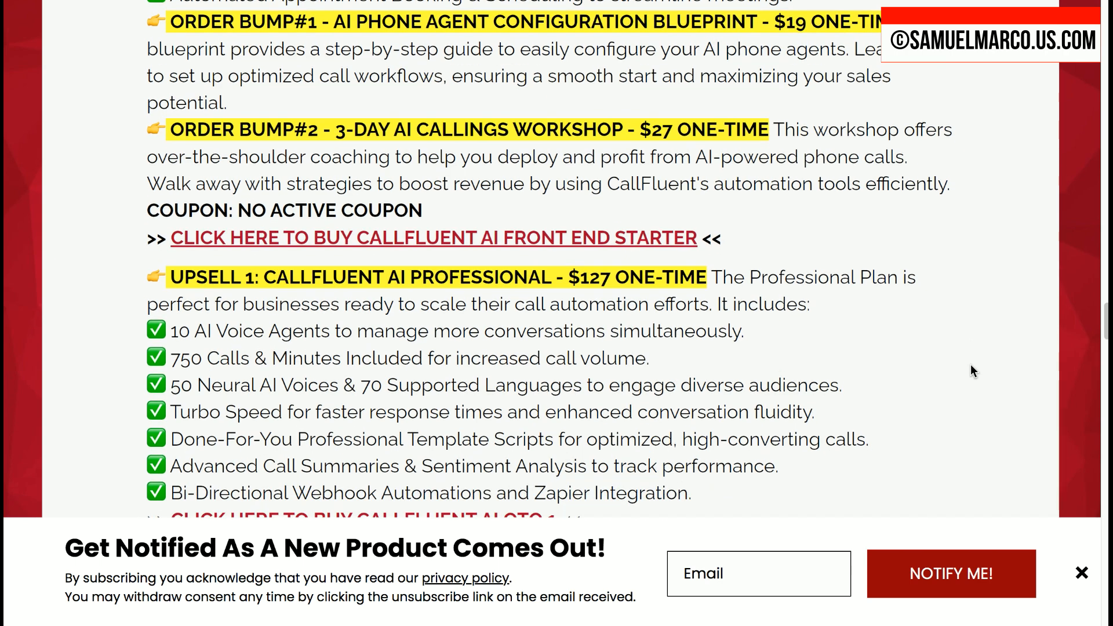
{"action": "scroll", "coordinate": [970, 369], "scroll_direction": "down", "scroll_amount": 1}
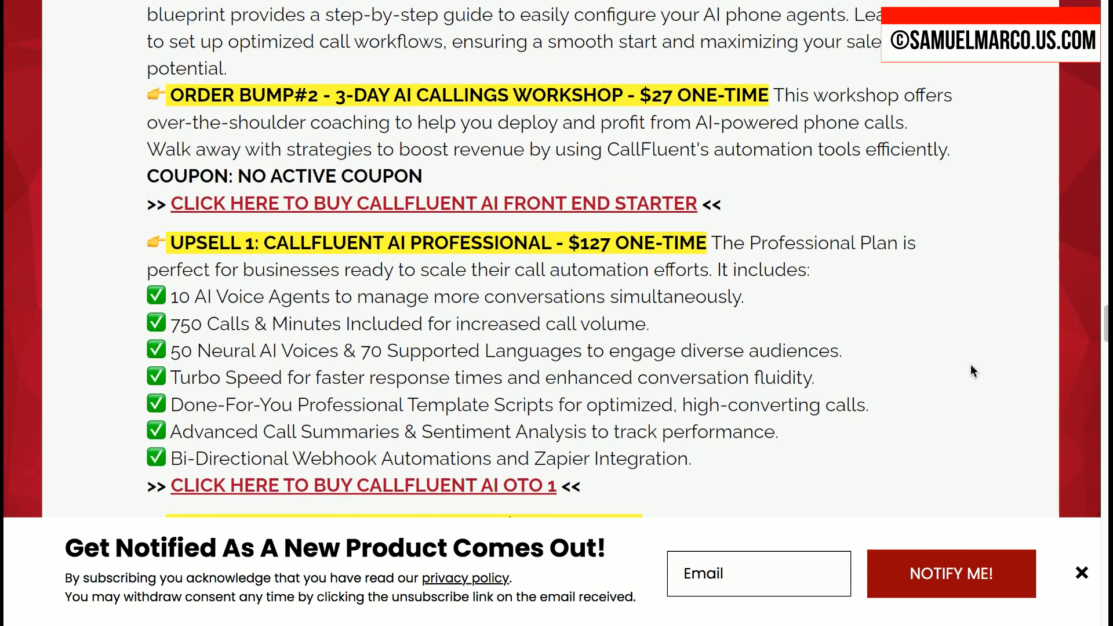
{"action": "scroll", "coordinate": [973, 370], "scroll_direction": "down", "scroll_amount": 1}
{"action": "scroll", "coordinate": [971, 370], "scroll_direction": "down", "scroll_amount": 1}
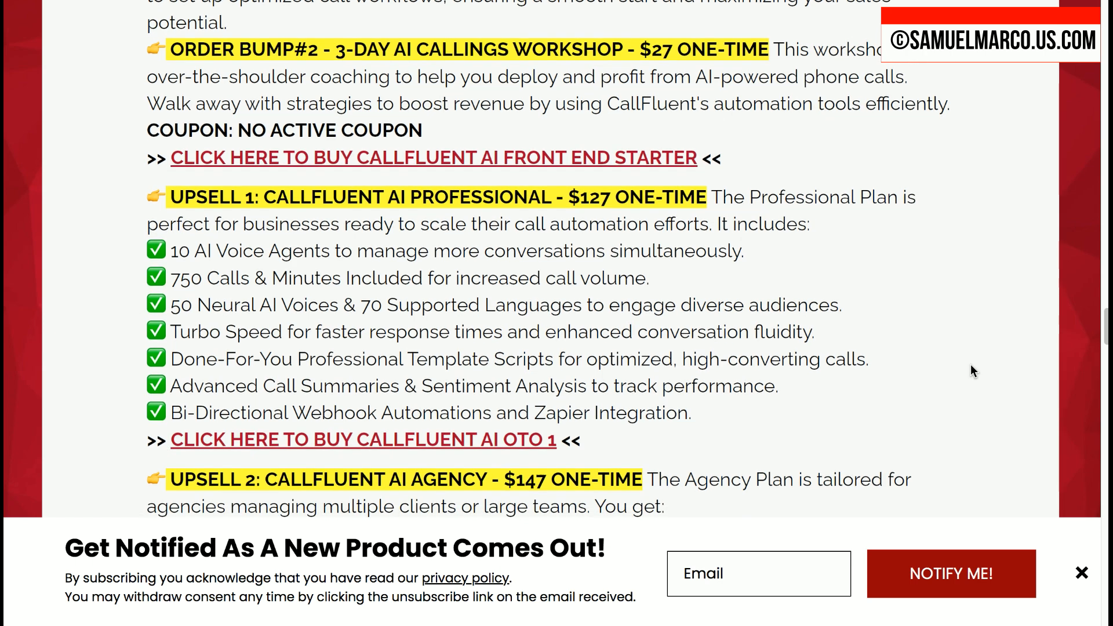
{"action": "scroll", "coordinate": [973, 371], "scroll_direction": "down", "scroll_amount": 2}
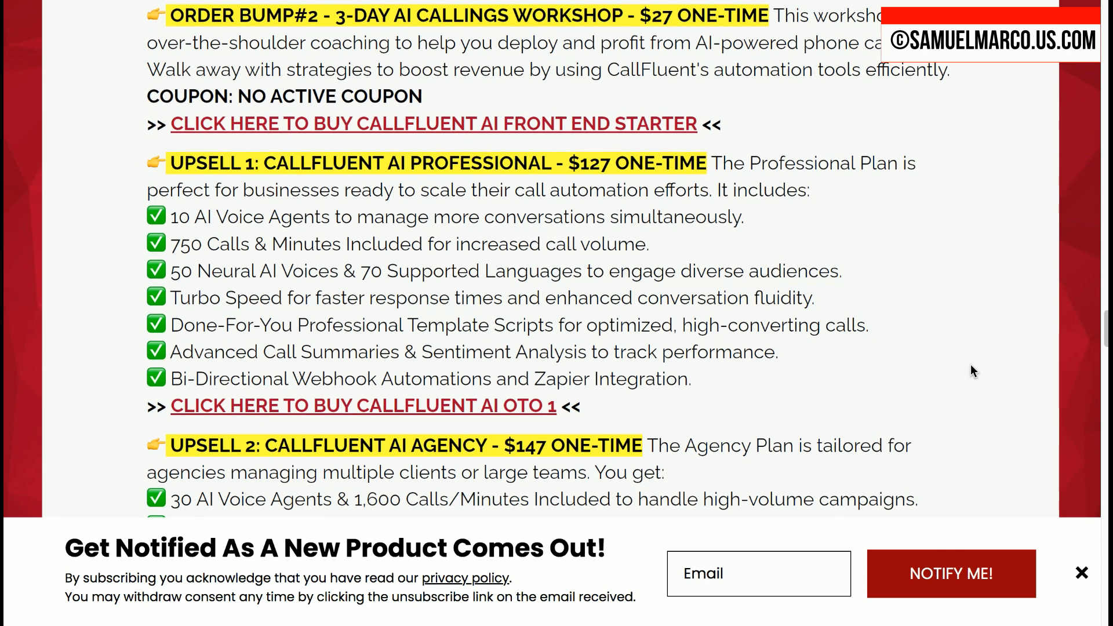
{"action": "scroll", "coordinate": [973, 371], "scroll_direction": "down", "scroll_amount": 3}
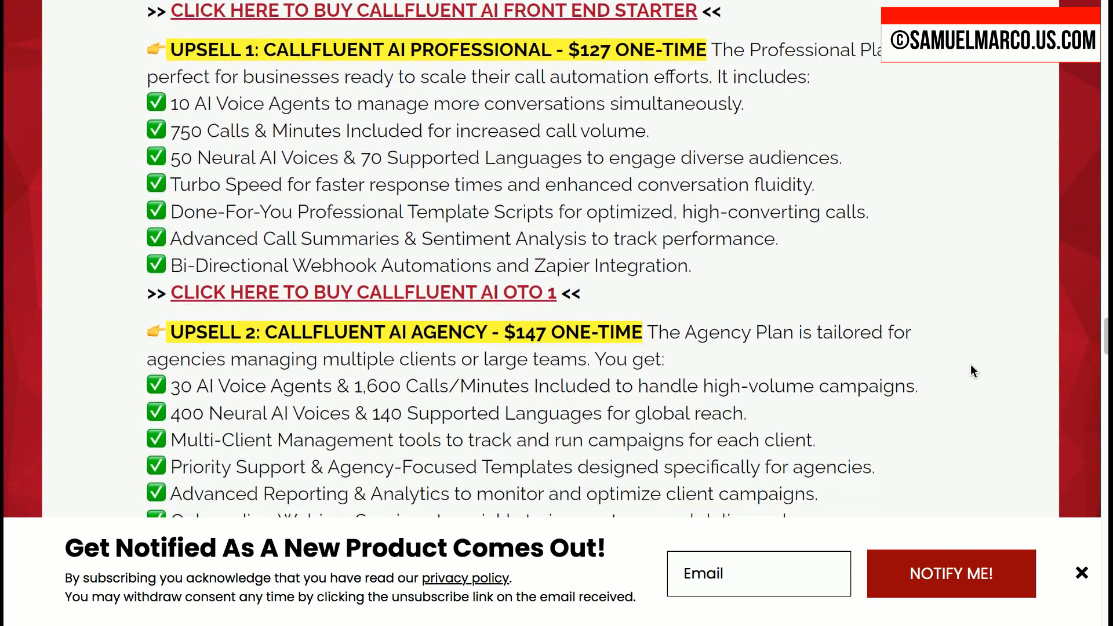
{"action": "scroll", "coordinate": [973, 371], "scroll_direction": "down", "scroll_amount": 1}
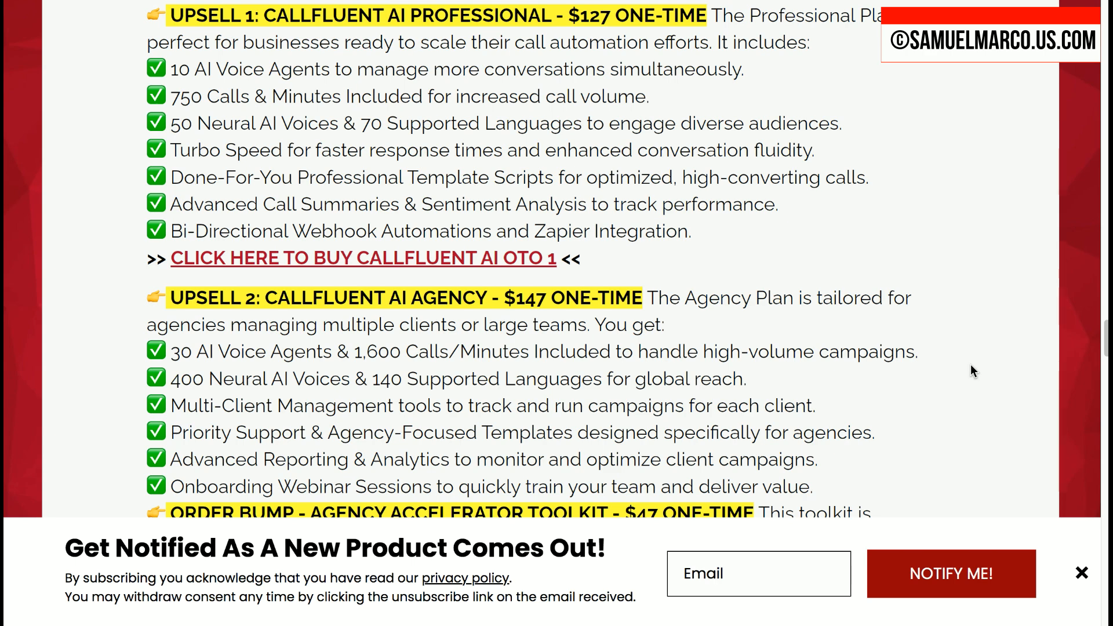
Step: Read the Agency upsell, the Agency Accelerator Toolkit order bump and the White Label License details
{"action": "scroll", "coordinate": [973, 371], "scroll_direction": "down", "scroll_amount": 2}
{"action": "scroll", "coordinate": [971, 366], "scroll_direction": "down", "scroll_amount": 1}
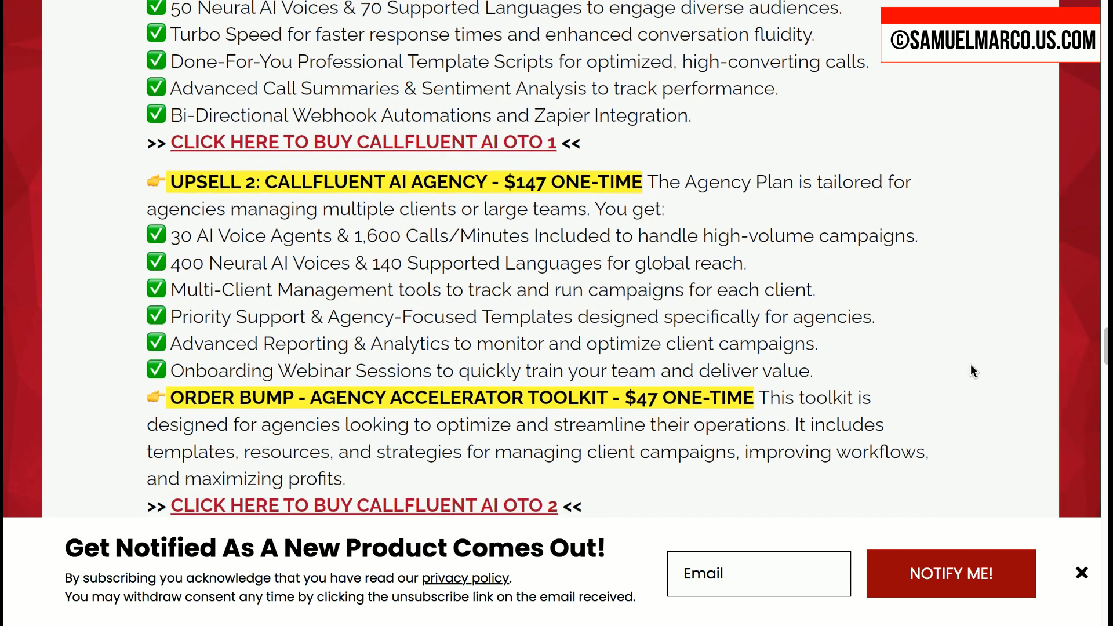
{"action": "scroll", "coordinate": [973, 371], "scroll_direction": "down", "scroll_amount": 1}
{"action": "scroll", "coordinate": [973, 371], "scroll_direction": "down", "scroll_amount": 1}
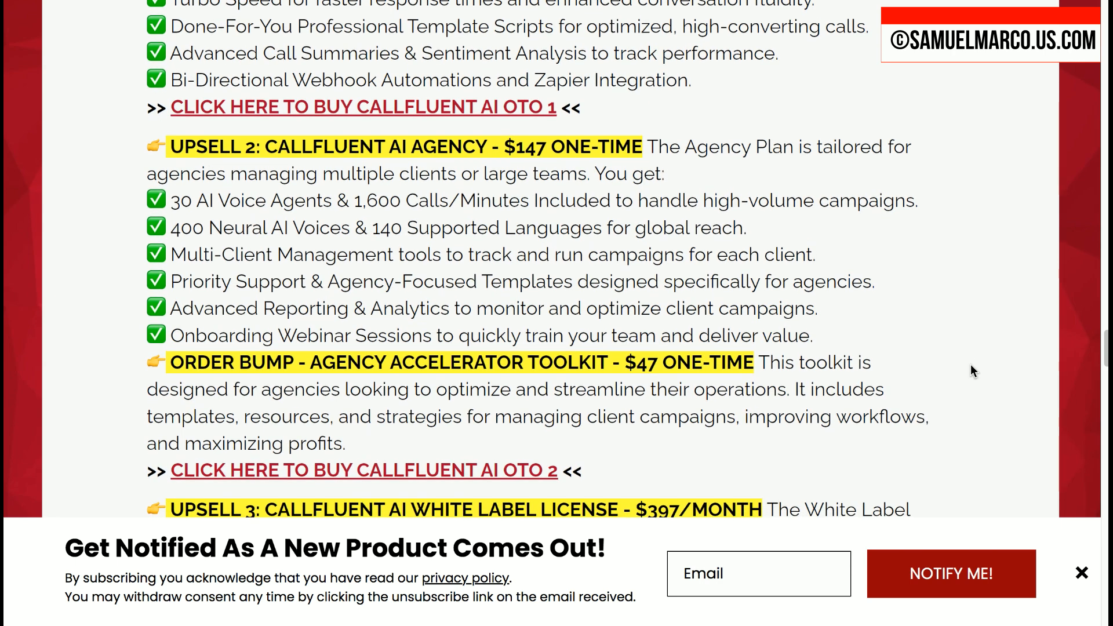
{"action": "scroll", "coordinate": [972, 371], "scroll_direction": "down", "scroll_amount": 1}
{"action": "scroll", "coordinate": [973, 371], "scroll_direction": "down", "scroll_amount": 1}
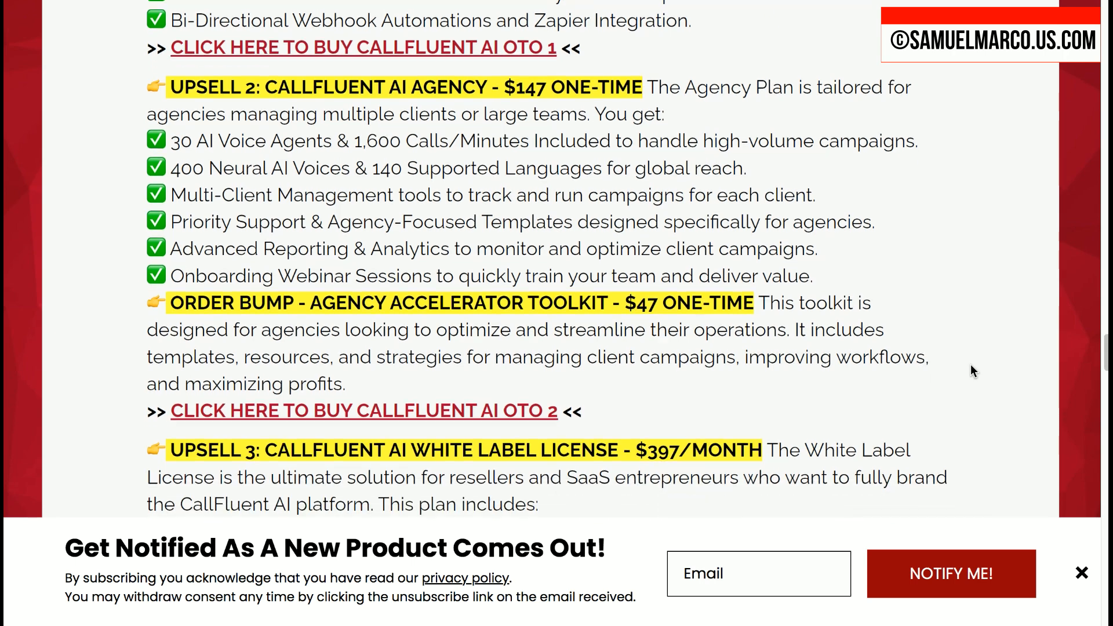
{"action": "scroll", "coordinate": [972, 371], "scroll_direction": "down", "scroll_amount": 1}
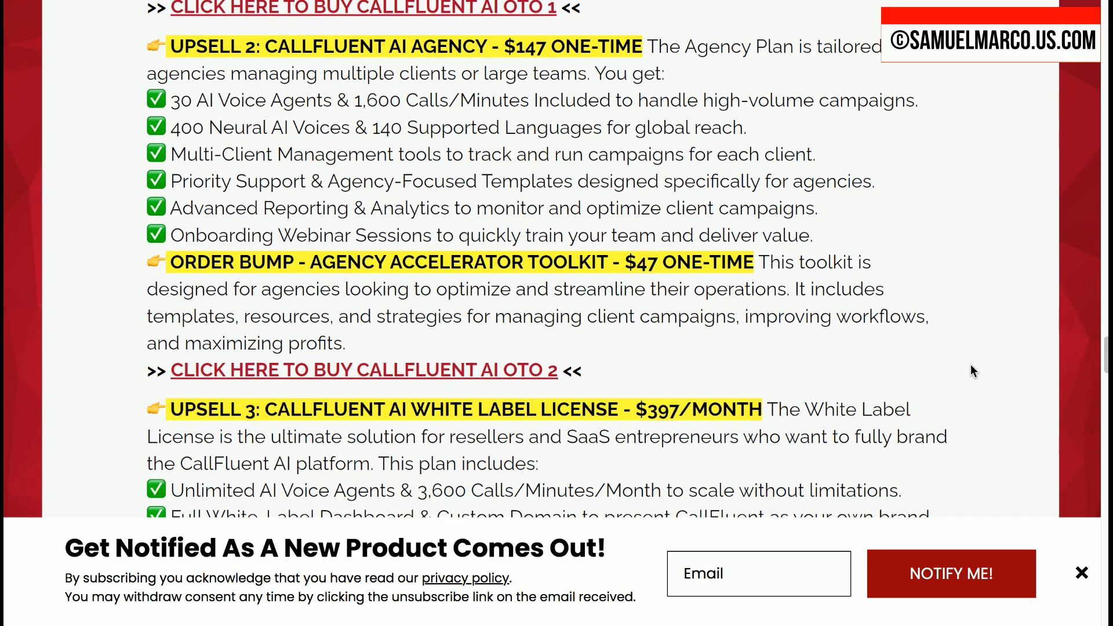
{"action": "scroll", "coordinate": [972, 371], "scroll_direction": "down", "scroll_amount": 1}
{"action": "scroll", "coordinate": [973, 371], "scroll_direction": "down", "scroll_amount": 1}
{"action": "scroll", "coordinate": [973, 371], "scroll_direction": "down", "scroll_amount": 1}
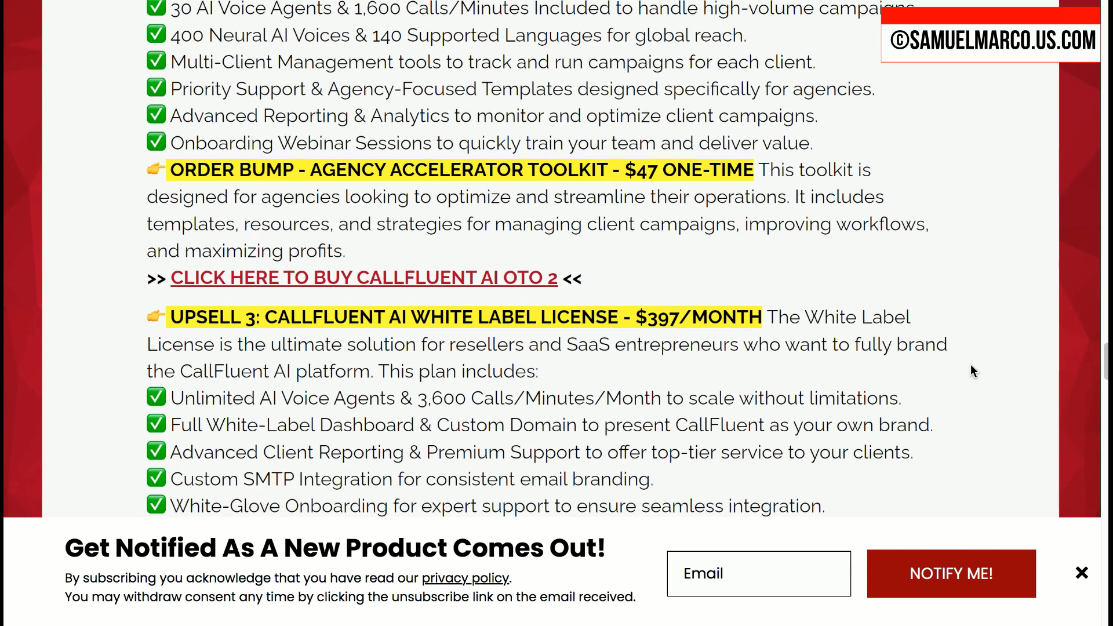
Step: Read the remaining features included in the CallFluent AI White Label License upsell on the review page
{"action": "scroll", "coordinate": [973, 371], "scroll_direction": "down", "scroll_amount": 1}
{"action": "scroll", "coordinate": [973, 371], "scroll_direction": "down", "scroll_amount": 2}
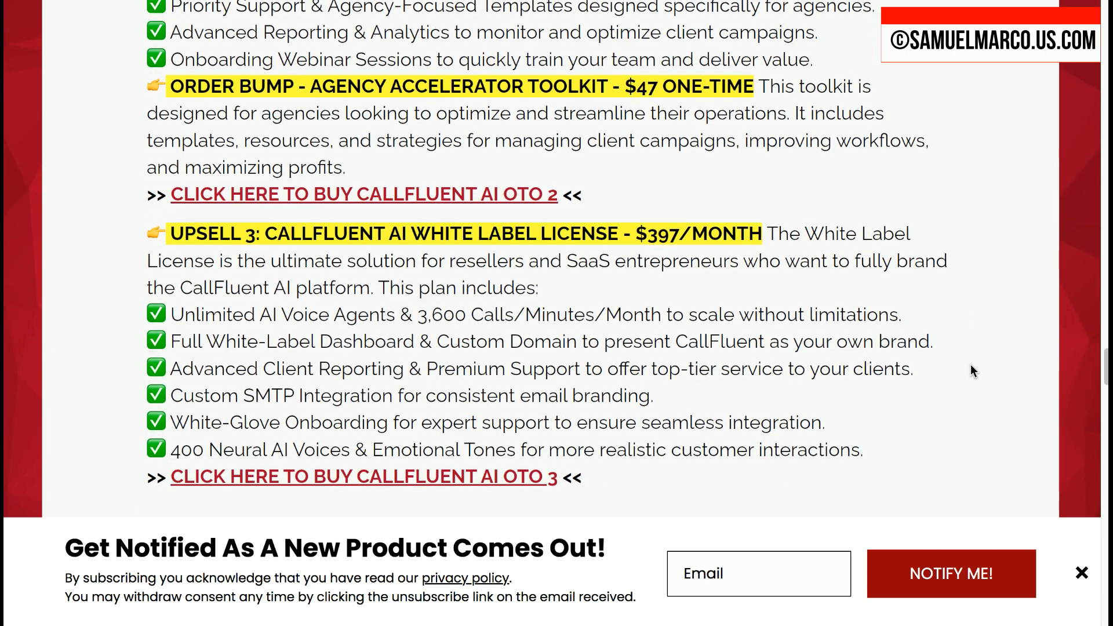
{"action": "scroll", "coordinate": [972, 370], "scroll_direction": "up", "scroll_amount": 1}
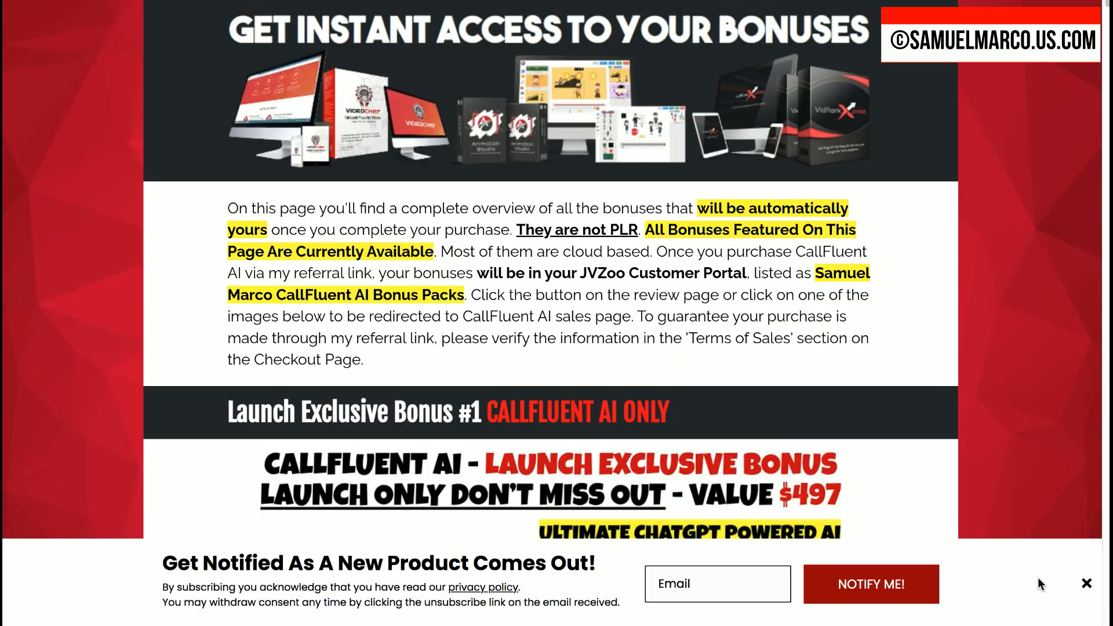
Step: On the bonus page, read how the bonuses are delivered and look through Launch Exclusive Bonuses #1 to #7
{"action": "scroll", "coordinate": [1038, 579], "scroll_direction": "down", "scroll_amount": 1}
{"action": "scroll", "coordinate": [1038, 582], "scroll_direction": "down", "scroll_amount": 5}
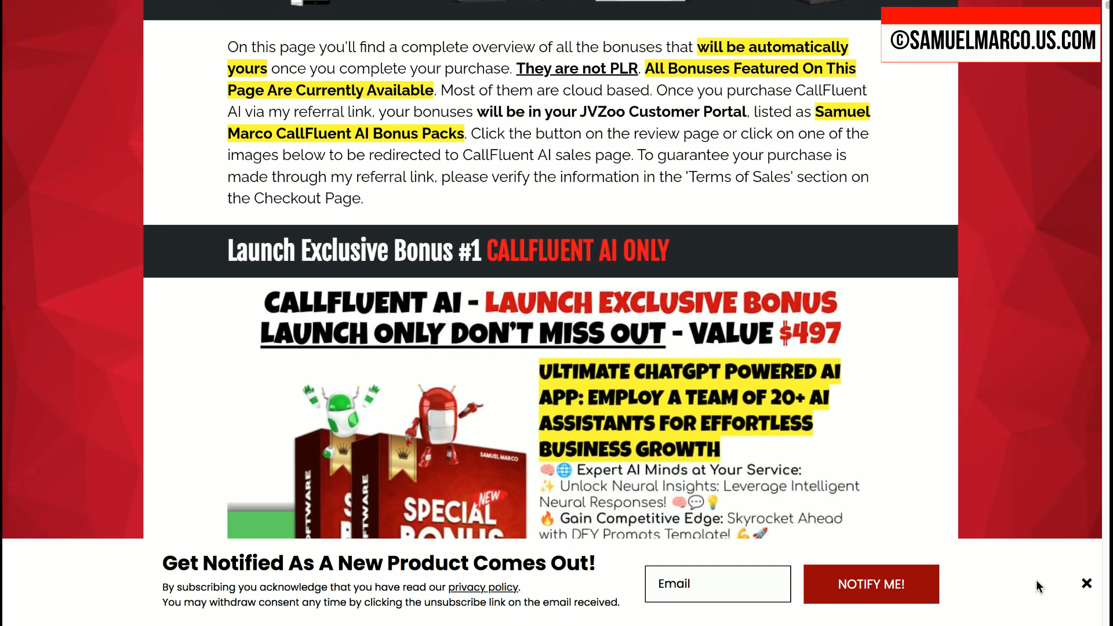
{"action": "scroll", "coordinate": [1035, 583], "scroll_direction": "down", "scroll_amount": 5}
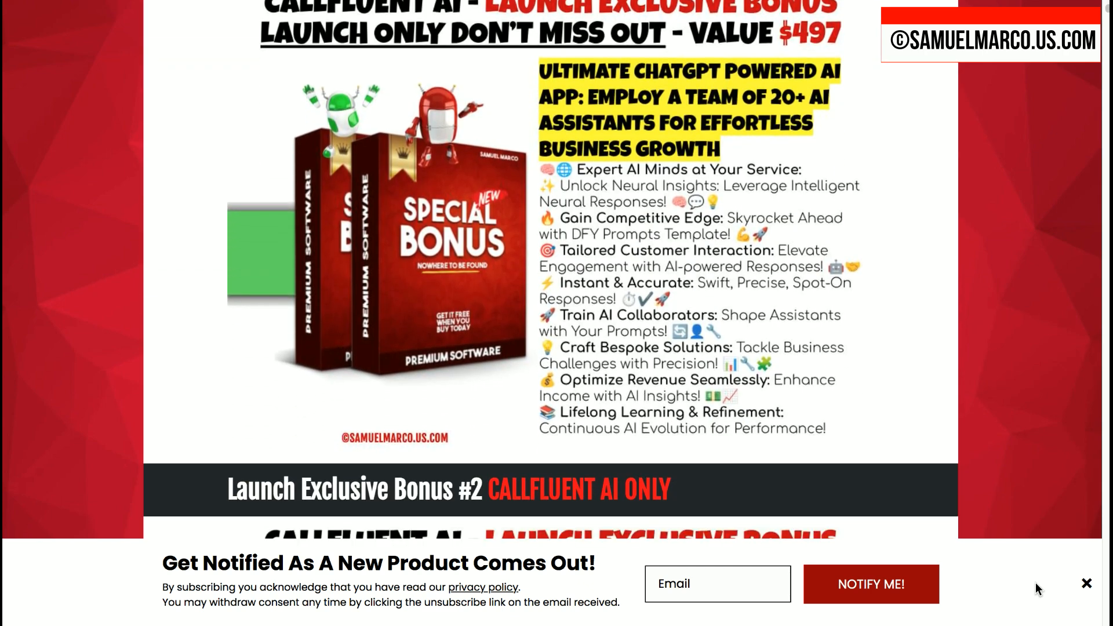
{"action": "scroll", "coordinate": [1036, 582], "scroll_direction": "down", "scroll_amount": 6}
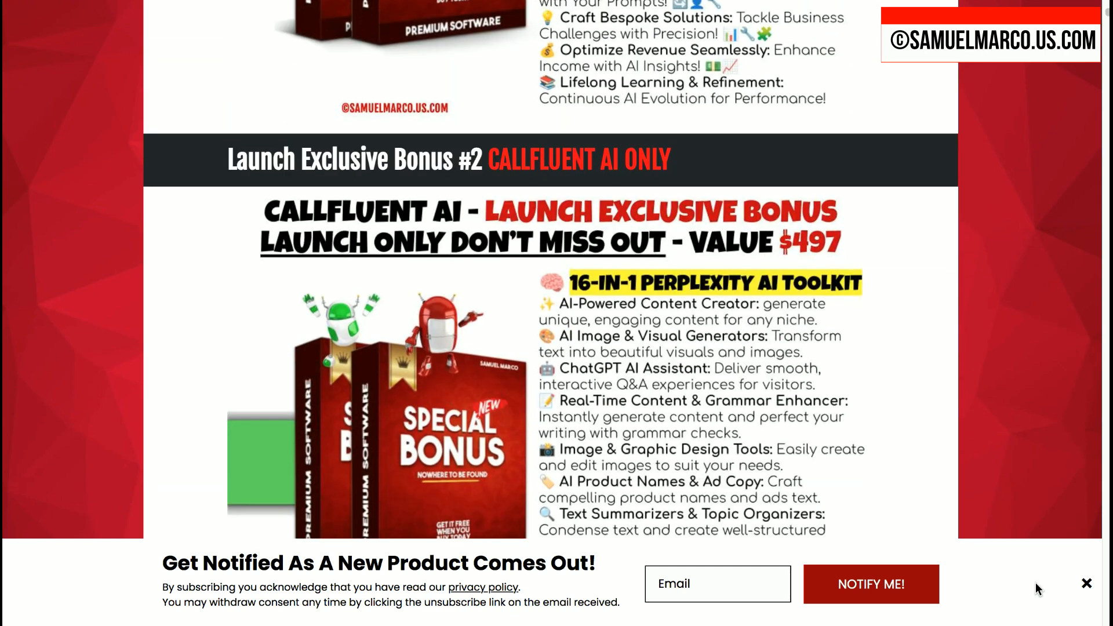
{"action": "scroll", "coordinate": [1036, 582], "scroll_direction": "down", "scroll_amount": 8}
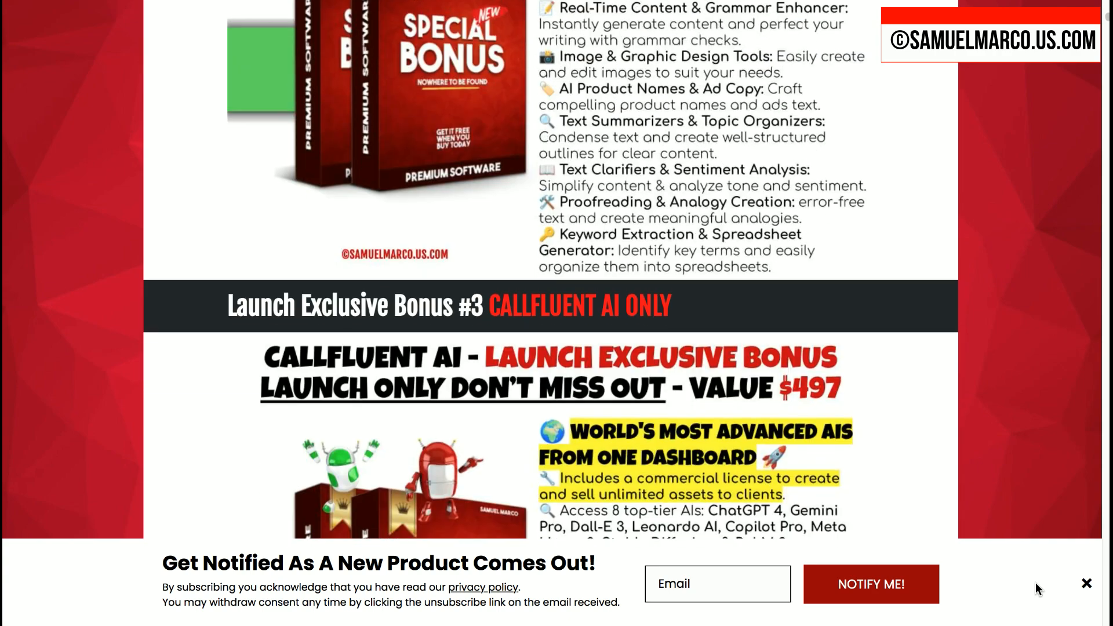
{"action": "scroll", "coordinate": [1036, 583], "scroll_direction": "down", "scroll_amount": 13}
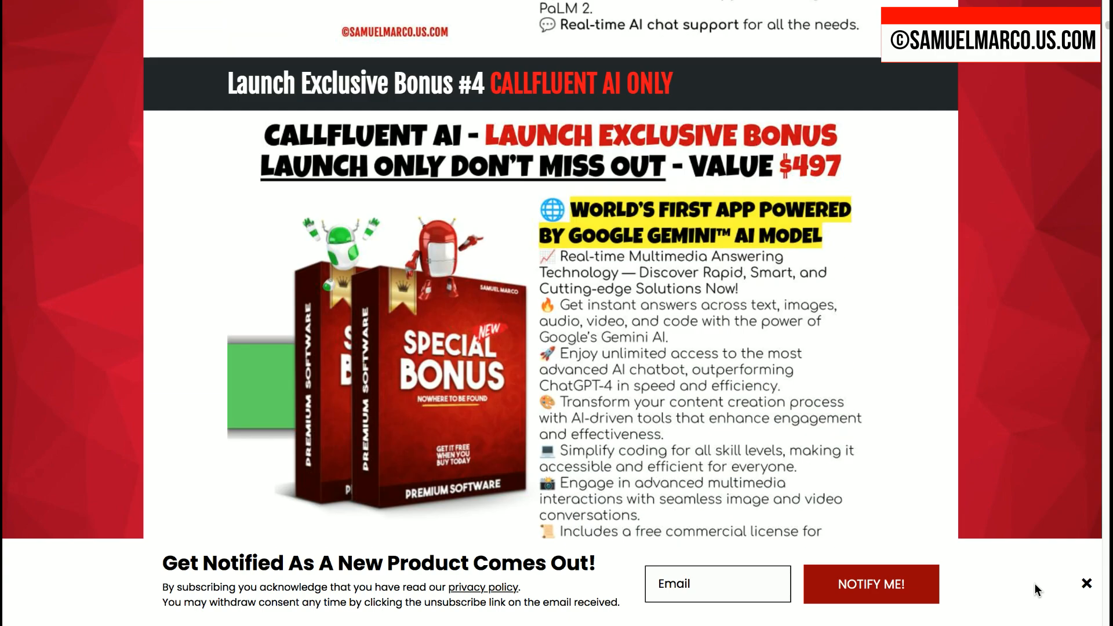
{"action": "scroll", "coordinate": [1035, 583], "scroll_direction": "down", "scroll_amount": 14}
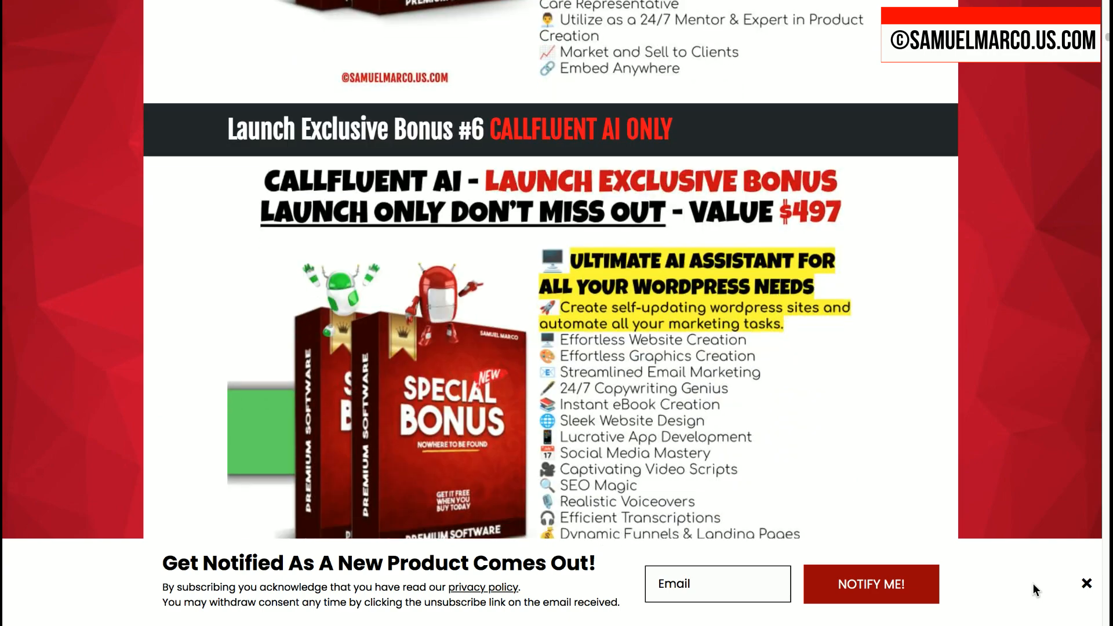
{"action": "scroll", "coordinate": [1032, 584], "scroll_direction": "down", "scroll_amount": 14}
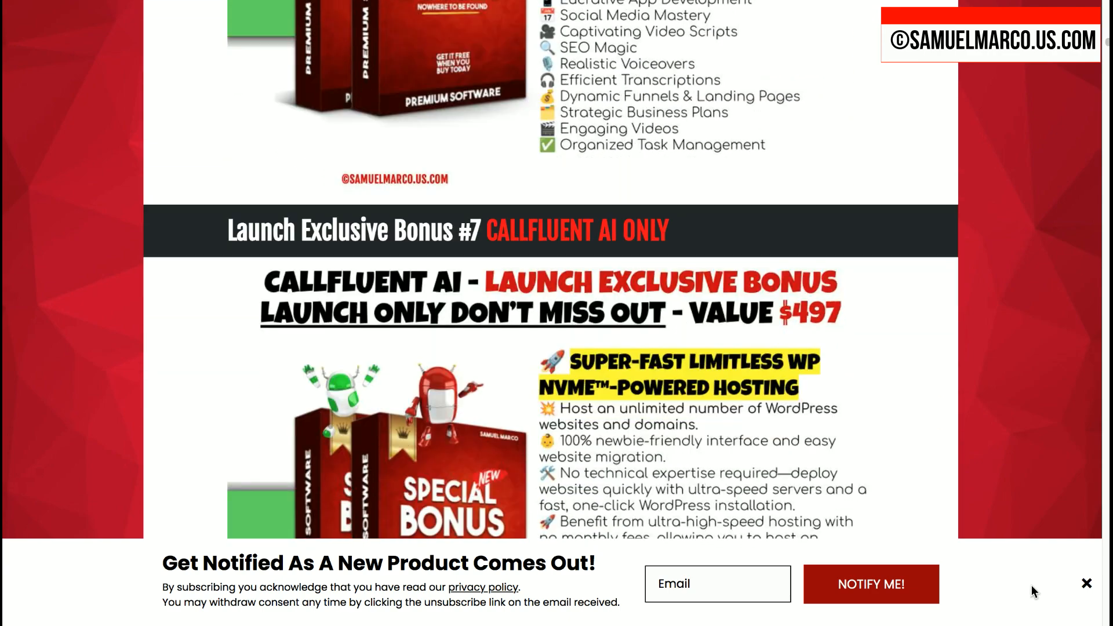
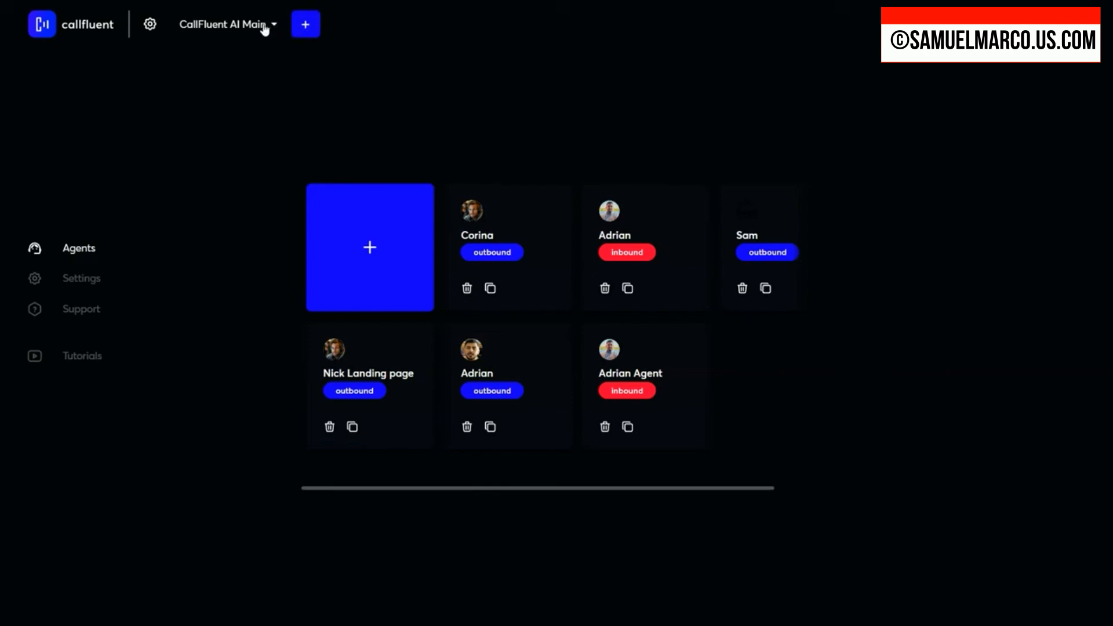
Step: Create a new workspace named Sales Department
{"action": "left_click", "coordinate": [303, 28]}
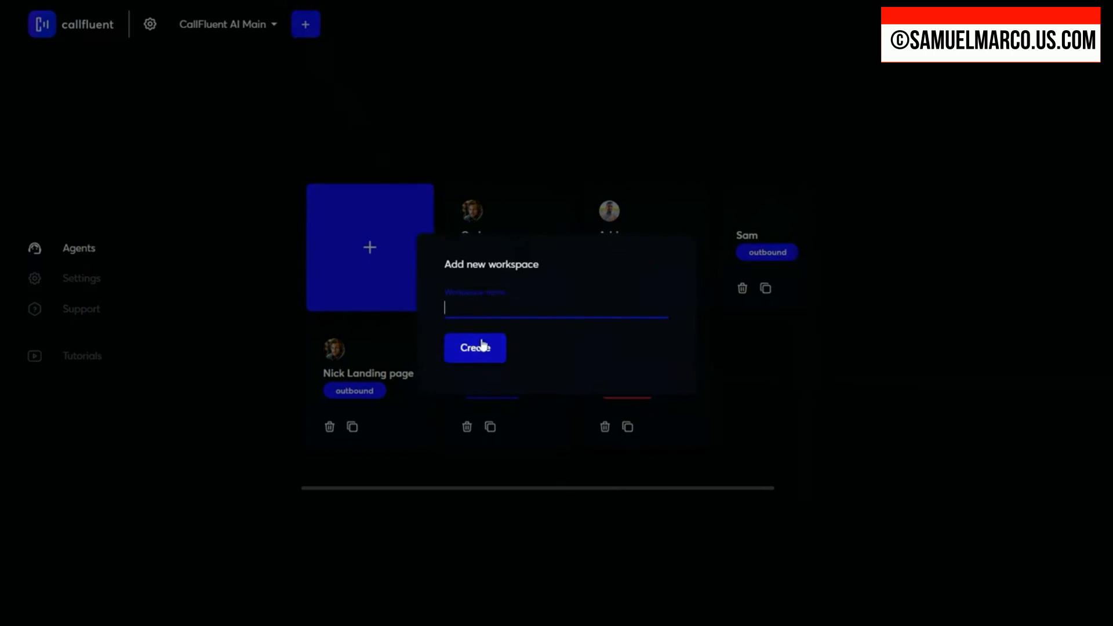
{"action": "type", "text": "My New Workspace"}
{"action": "triple_click", "coordinate": [531, 307]}
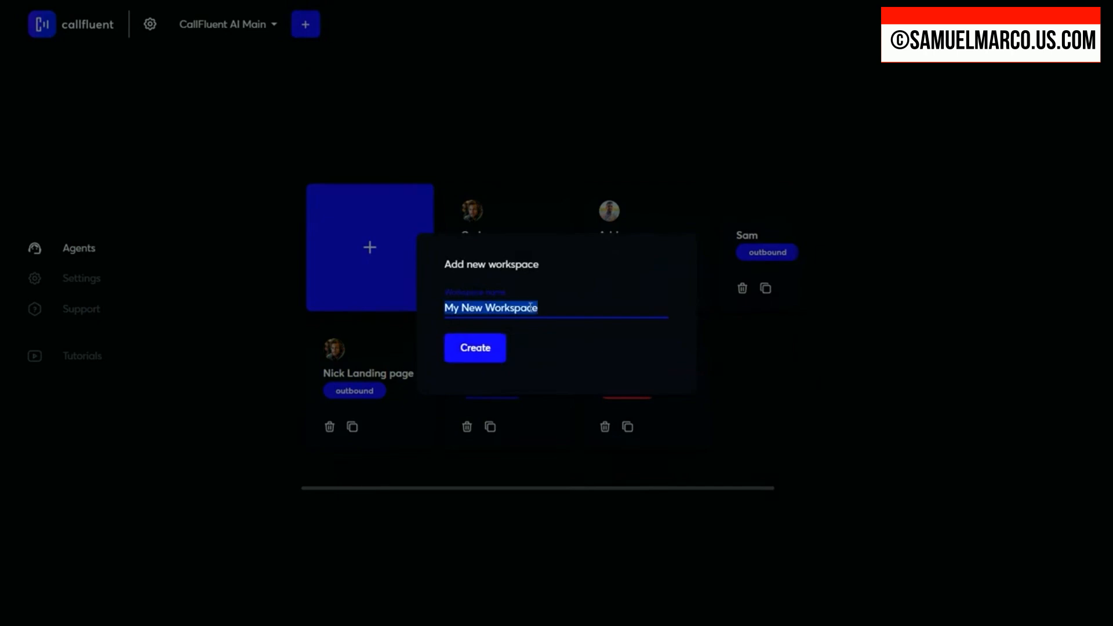
{"action": "type", "text": "Sales"}
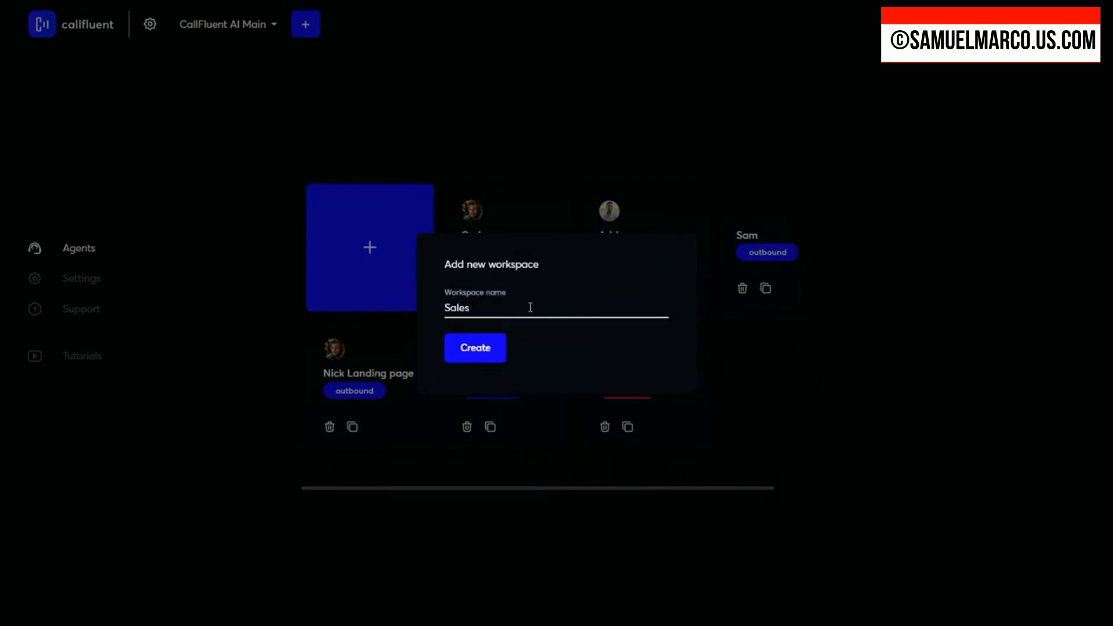
{"action": "left_click", "coordinate": [531, 307]}
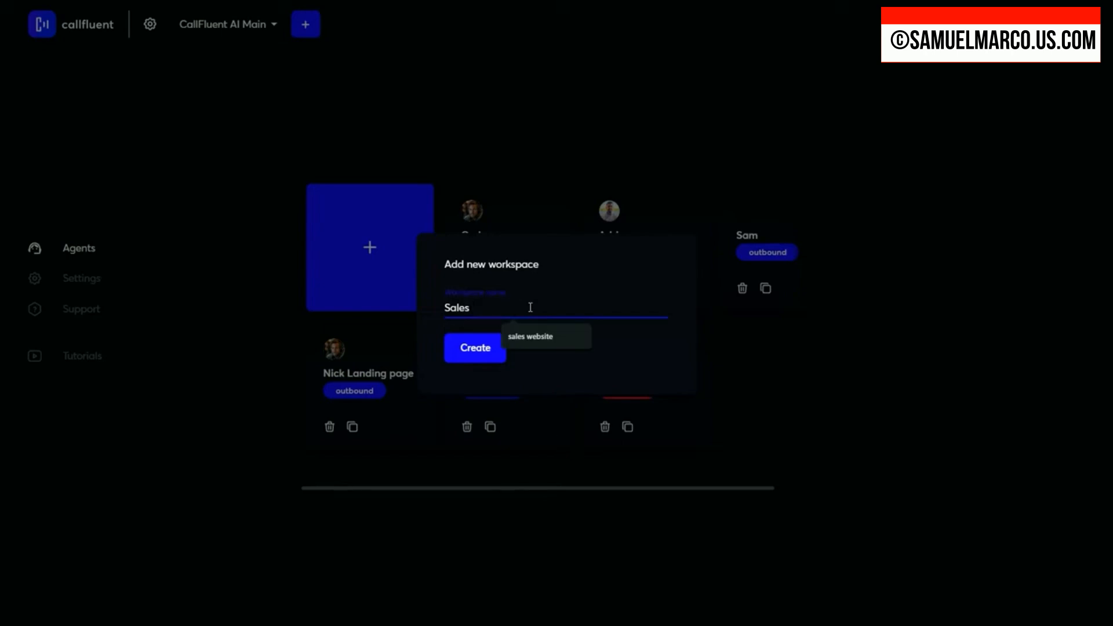
{"action": "type", "text": "Department"}
{"action": "left_click", "coordinate": [464, 351]}
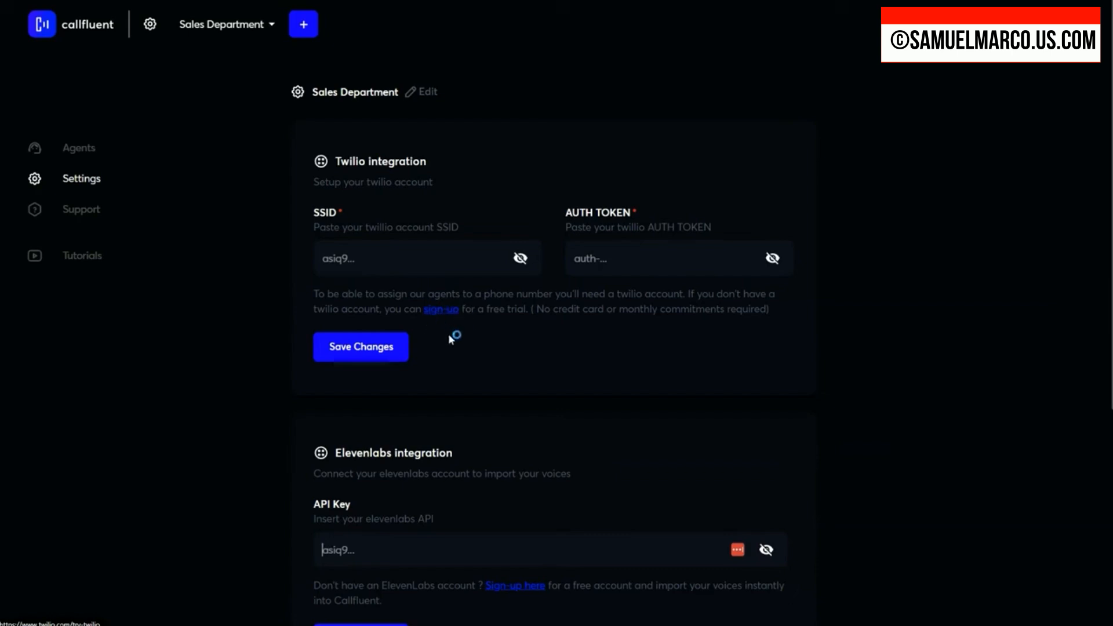
Step: Look through the Sales Department workspace's Twilio, ElevenLabs, team member and deletion settings, and check the list of available workspaces
{"action": "scroll", "coordinate": [464, 380], "scroll_direction": "down", "scroll_amount": 2}
{"action": "scroll", "coordinate": [467, 383], "scroll_direction": "down", "scroll_amount": 2}
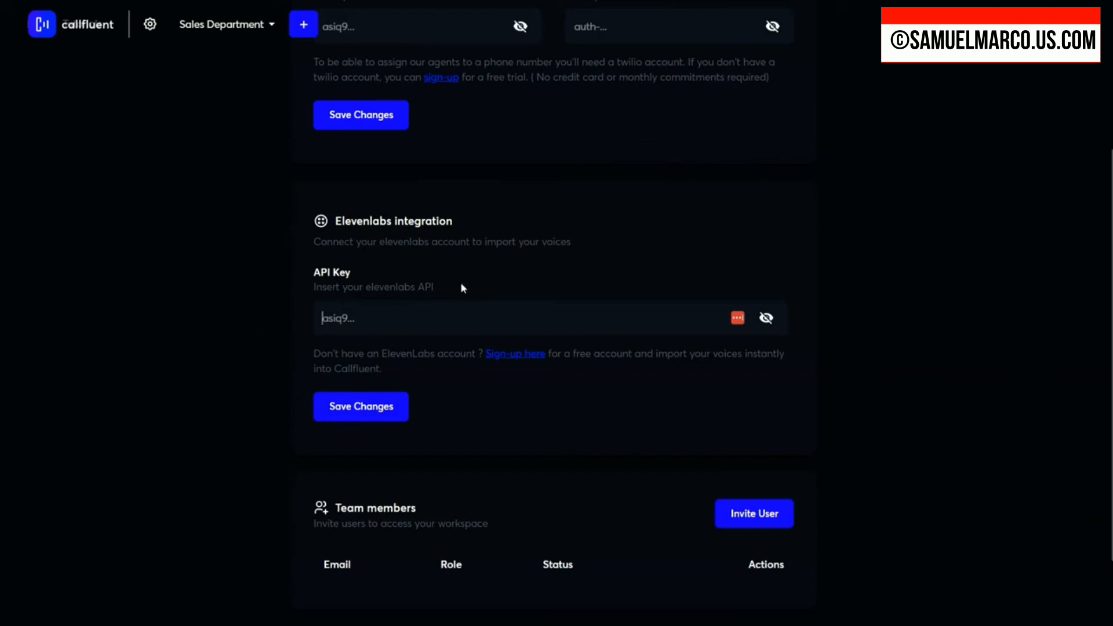
{"action": "left_click", "coordinate": [523, 356]}
{"action": "scroll", "coordinate": [591, 417], "scroll_direction": "down", "scroll_amount": 2}
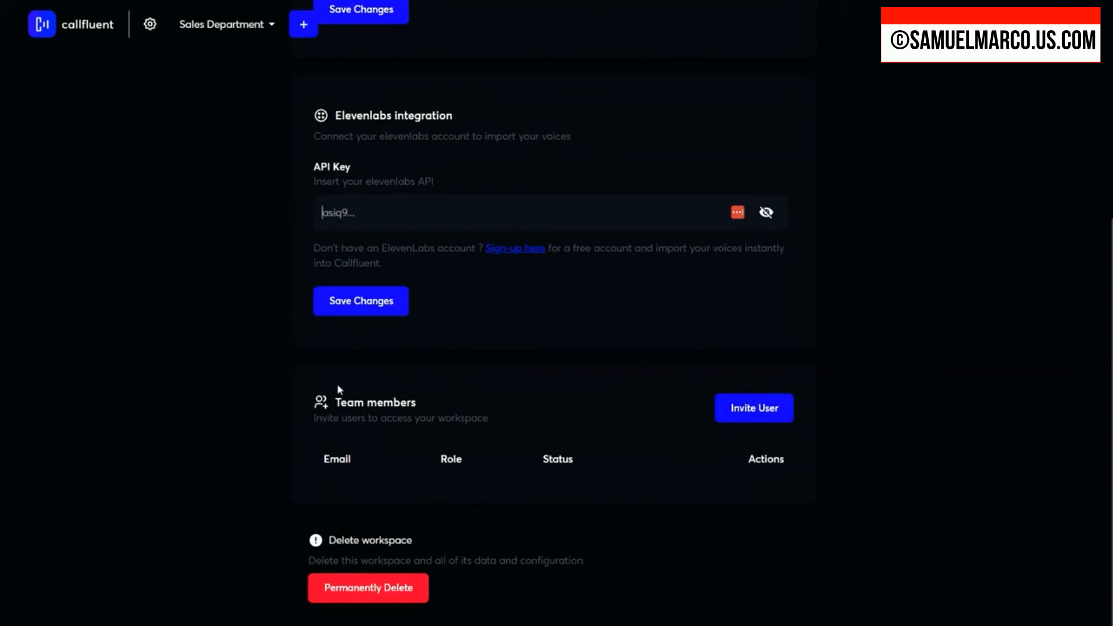
{"action": "left_click", "coordinate": [272, 28]}
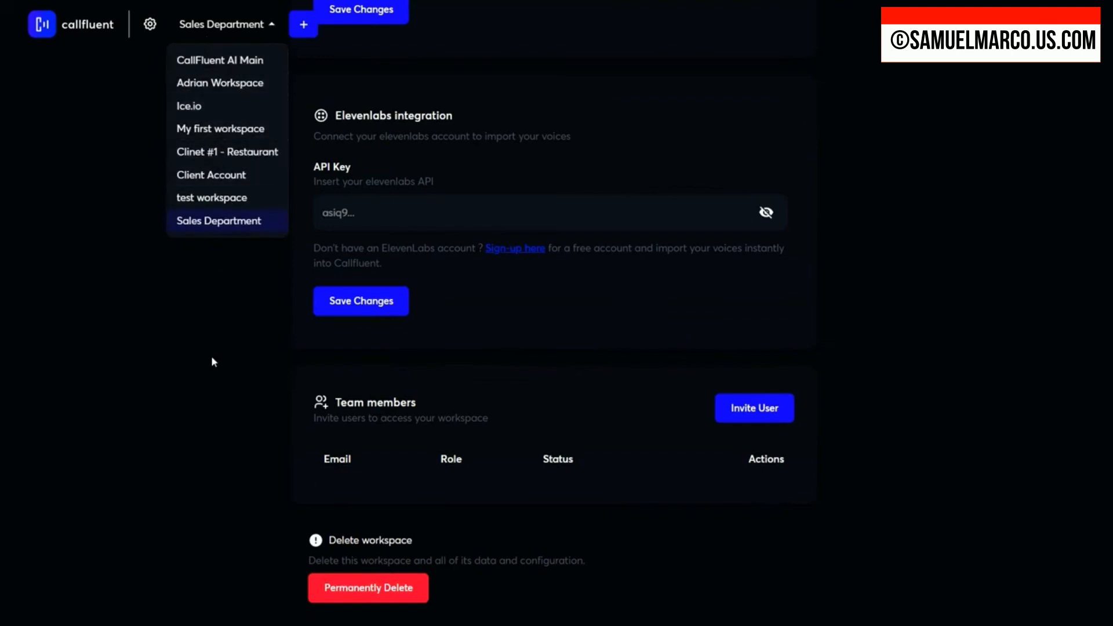
{"action": "left_click", "coordinate": [259, 332]}
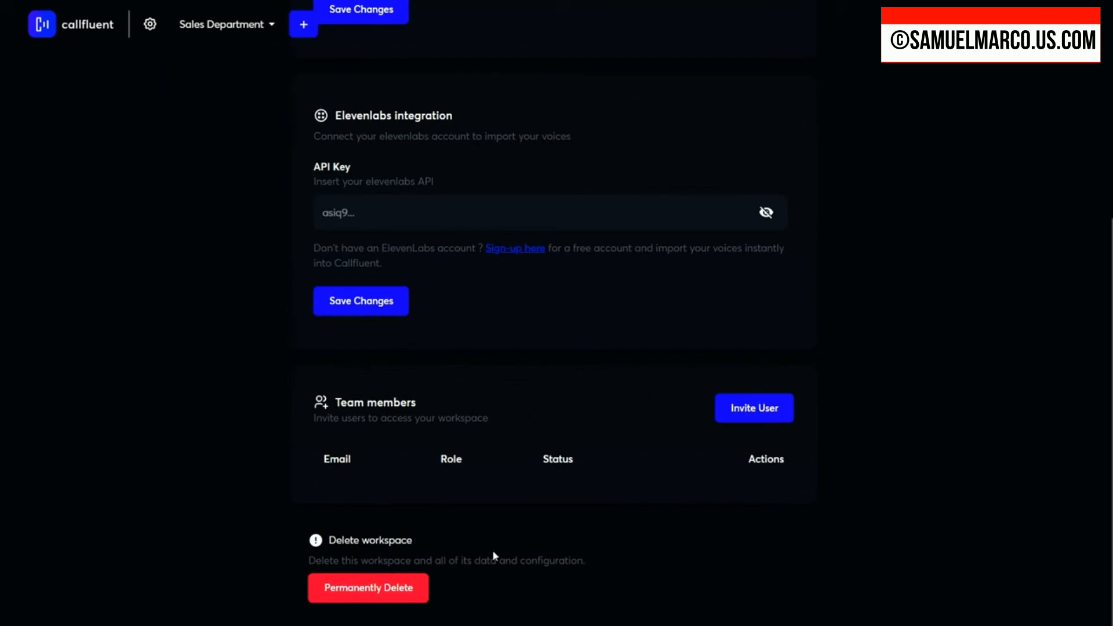
{"action": "scroll", "coordinate": [494, 555], "scroll_direction": "up", "scroll_amount": 6}
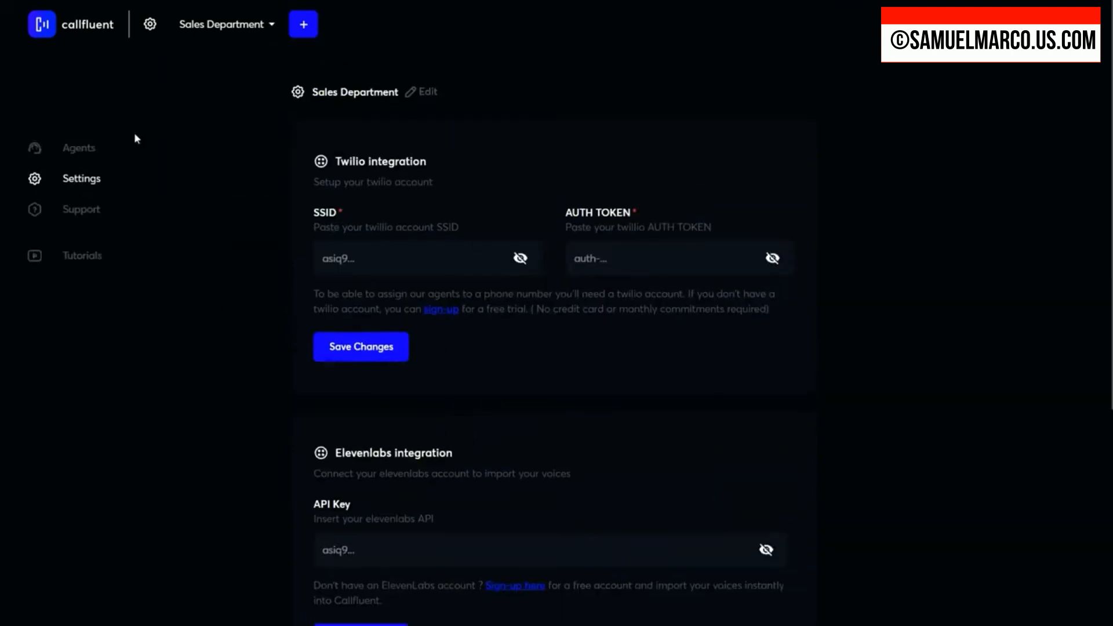
Step: Switch to the CallFluent AI Main workspace and review its integration settings and team members
{"action": "left_click", "coordinate": [239, 29]}
{"action": "left_click", "coordinate": [232, 61]}
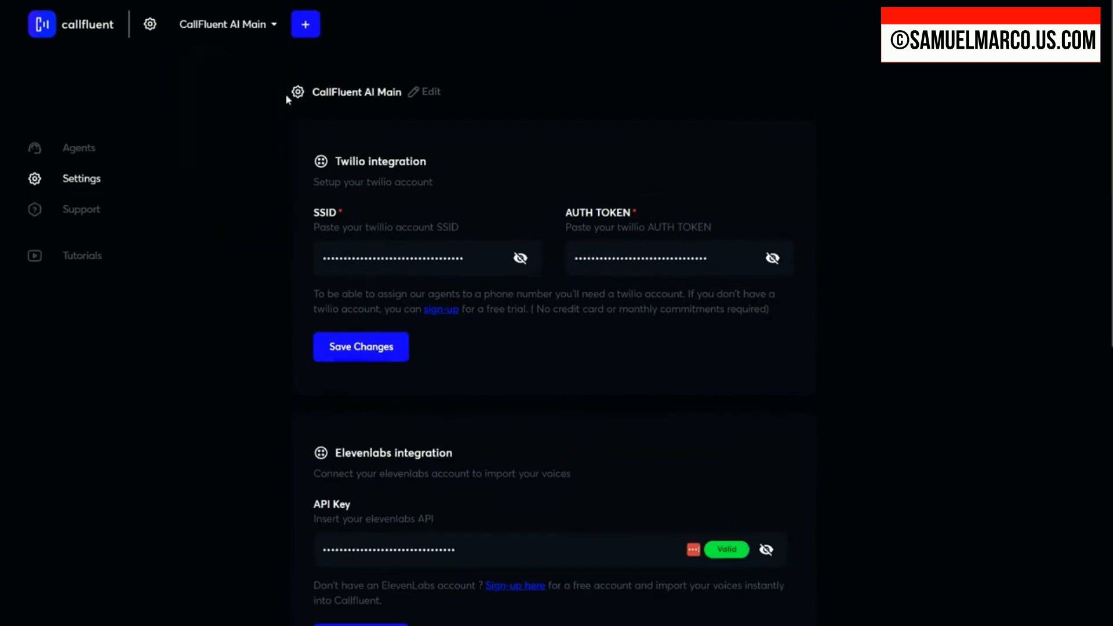
{"action": "scroll", "coordinate": [498, 374], "scroll_direction": "down", "scroll_amount": 8}
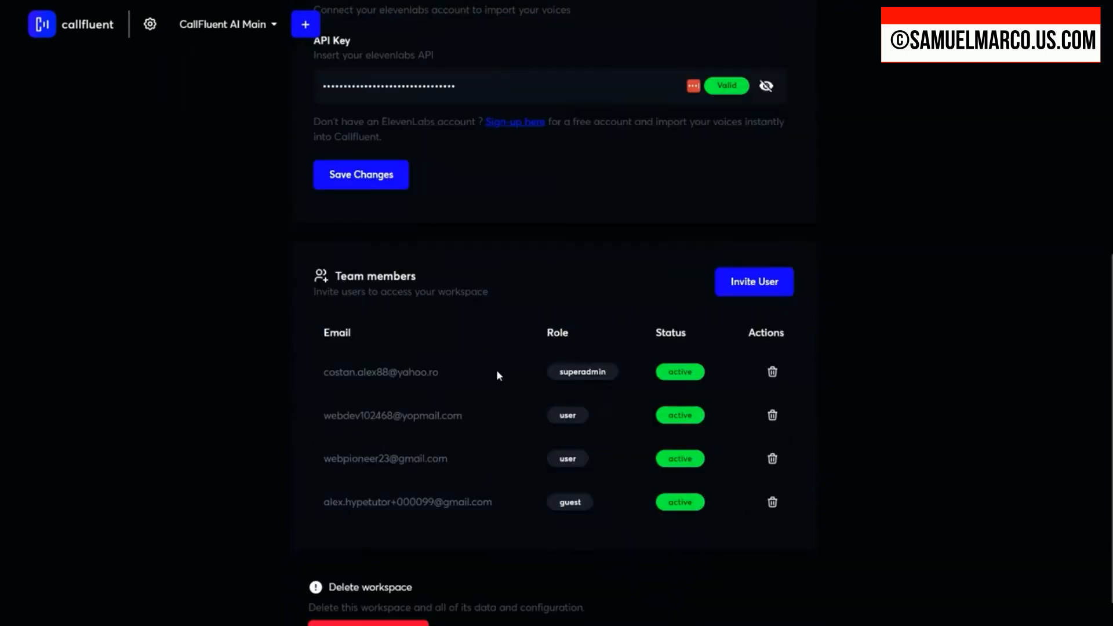
{"action": "scroll", "coordinate": [496, 374], "scroll_direction": "down", "scroll_amount": 2}
{"action": "scroll", "coordinate": [496, 374], "scroll_direction": "up", "scroll_amount": 3}
{"action": "scroll", "coordinate": [496, 374], "scroll_direction": "up", "scroll_amount": 6}
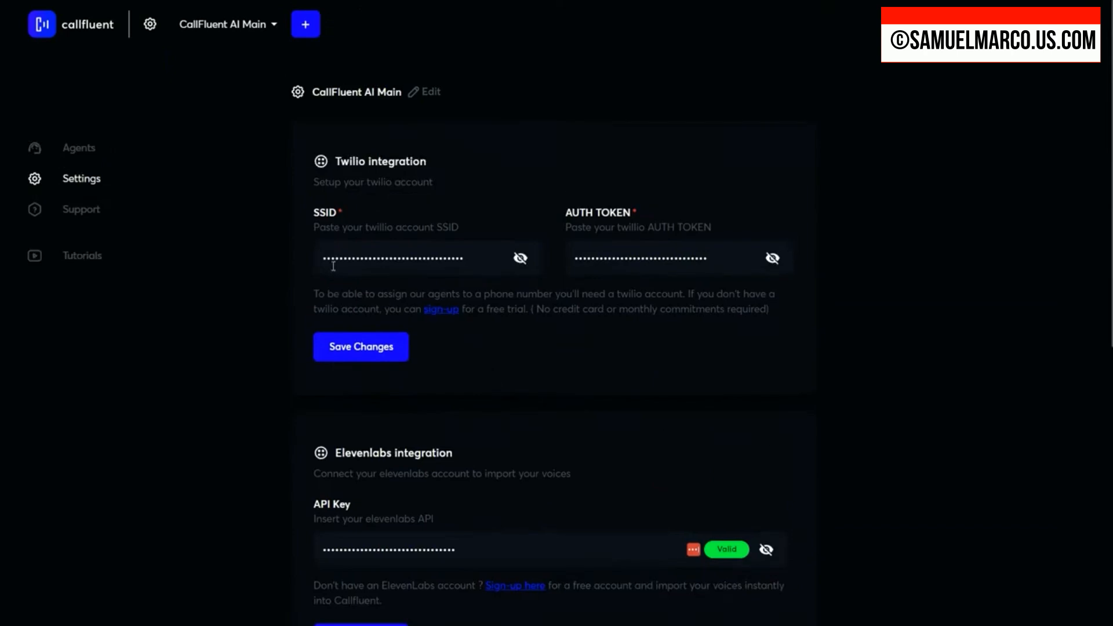
Step: Start creating a new outbound agent in the CallFluent AI Main workspace
{"action": "left_click", "coordinate": [81, 151]}
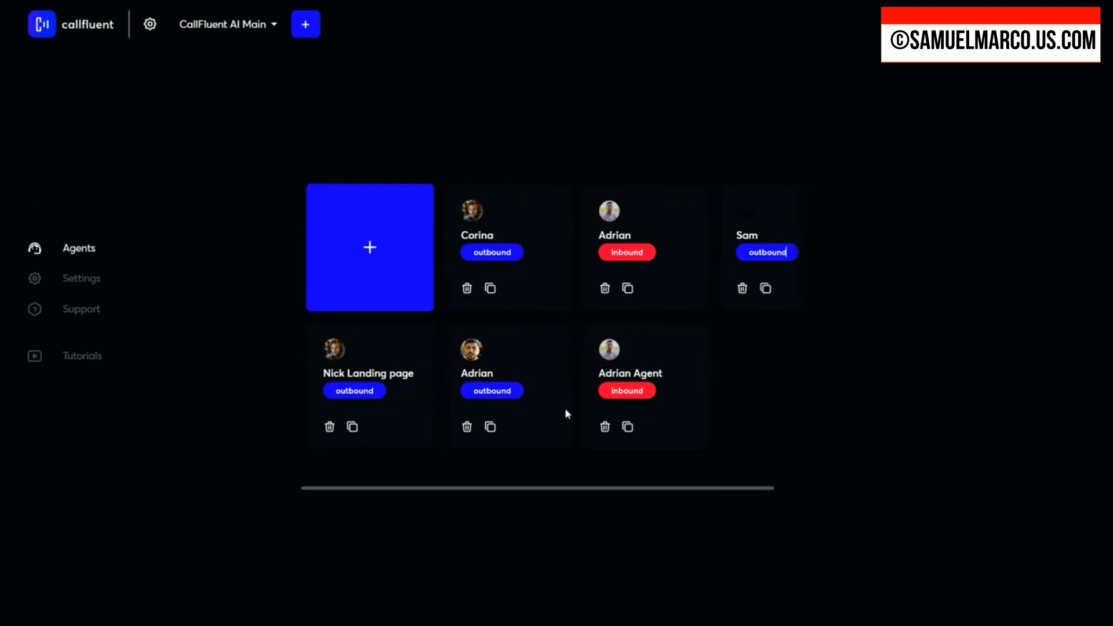
{"action": "left_click", "coordinate": [371, 254]}
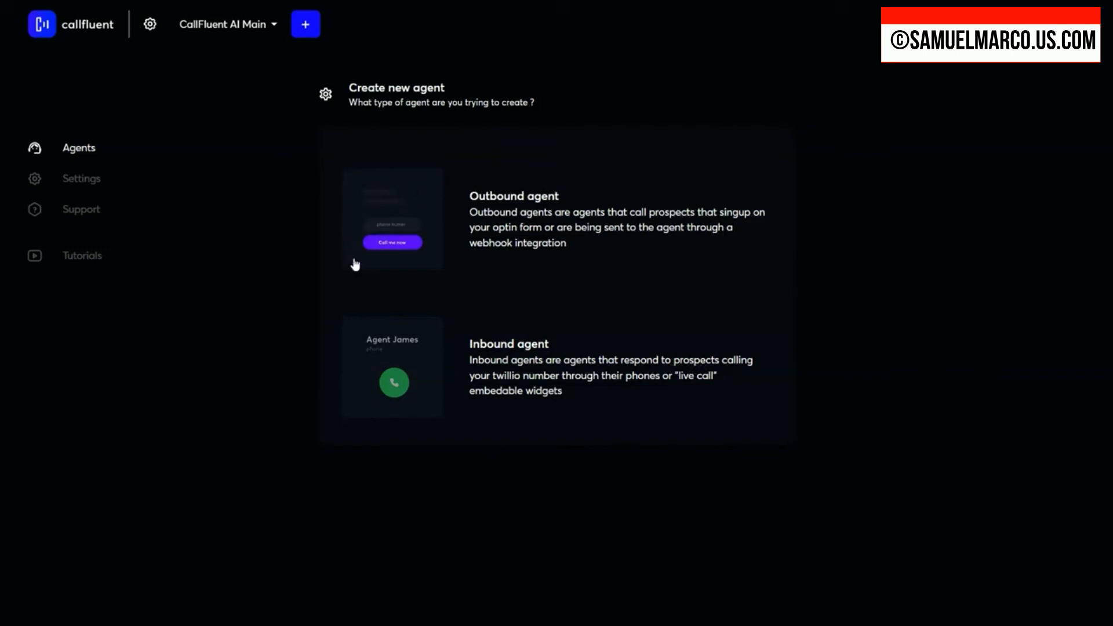
{"action": "left_click", "coordinate": [414, 215]}
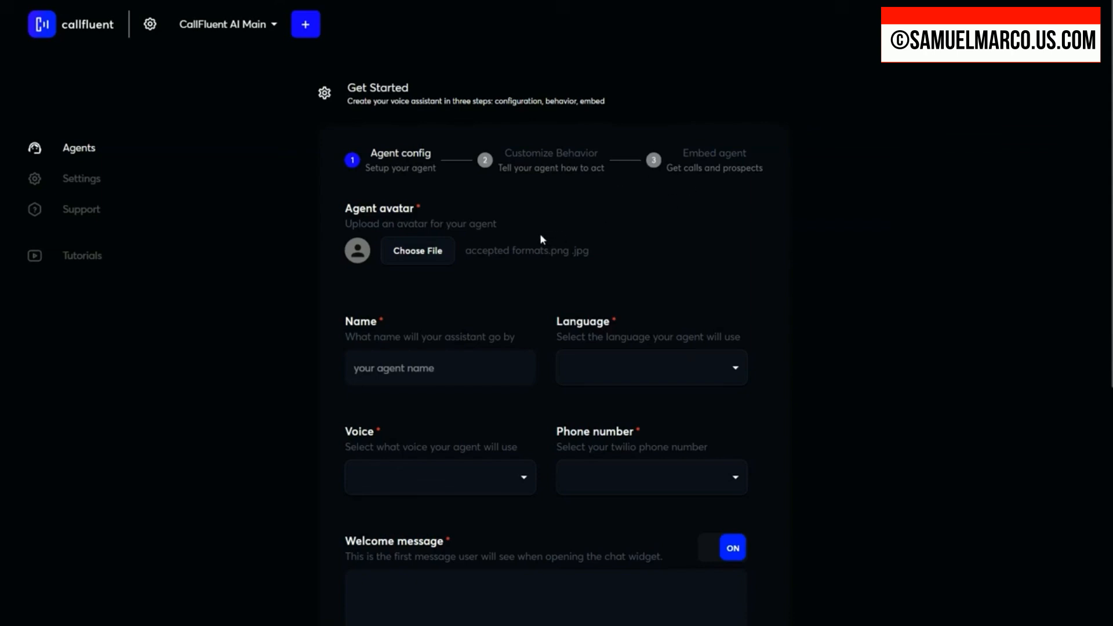
Step: Upload adrian1.png as the agent's avatar and enter the agent's name
{"action": "left_click", "coordinate": [412, 252]}
{"action": "scroll", "coordinate": [506, 234], "scroll_direction": "down", "scroll_amount": 15}
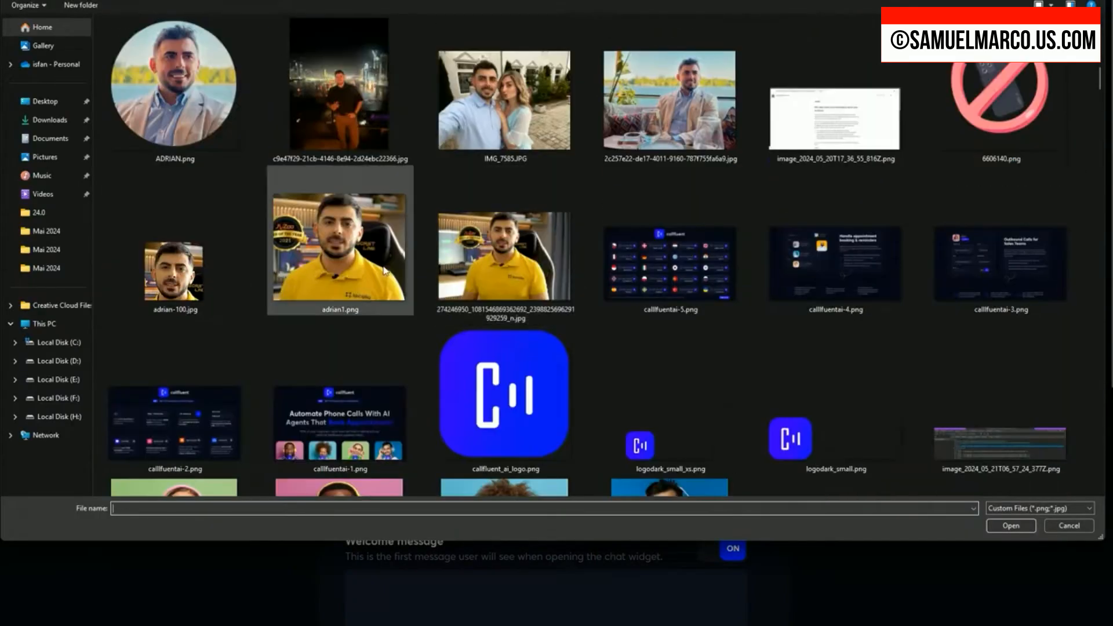
{"action": "left_click", "coordinate": [384, 270]}
{"action": "left_click", "coordinate": [1011, 526]}
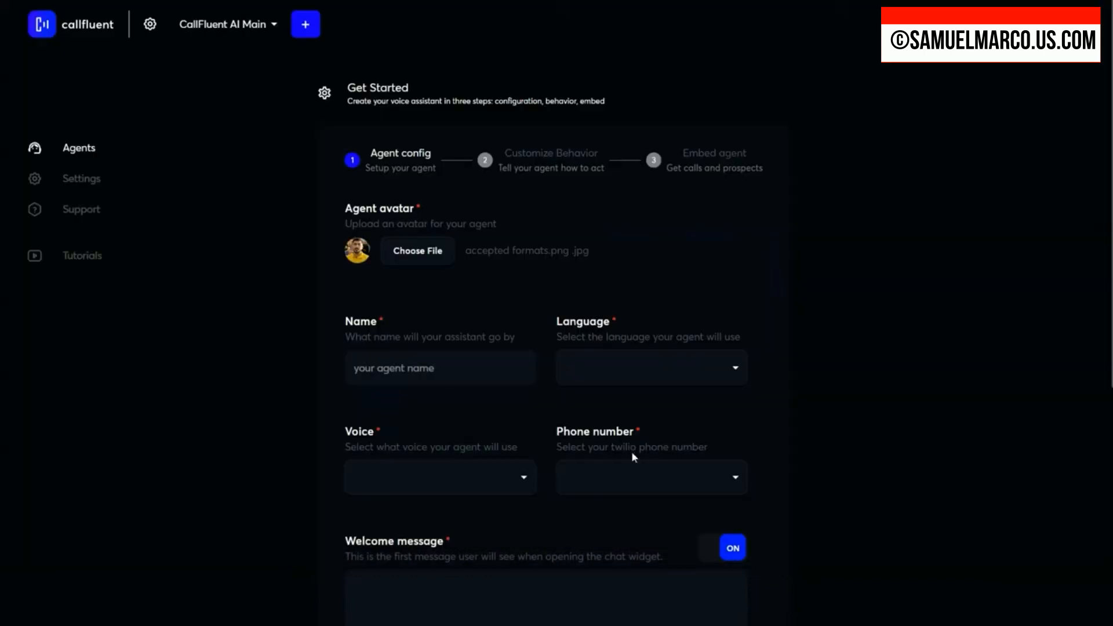
{"action": "left_click", "coordinate": [428, 368]}
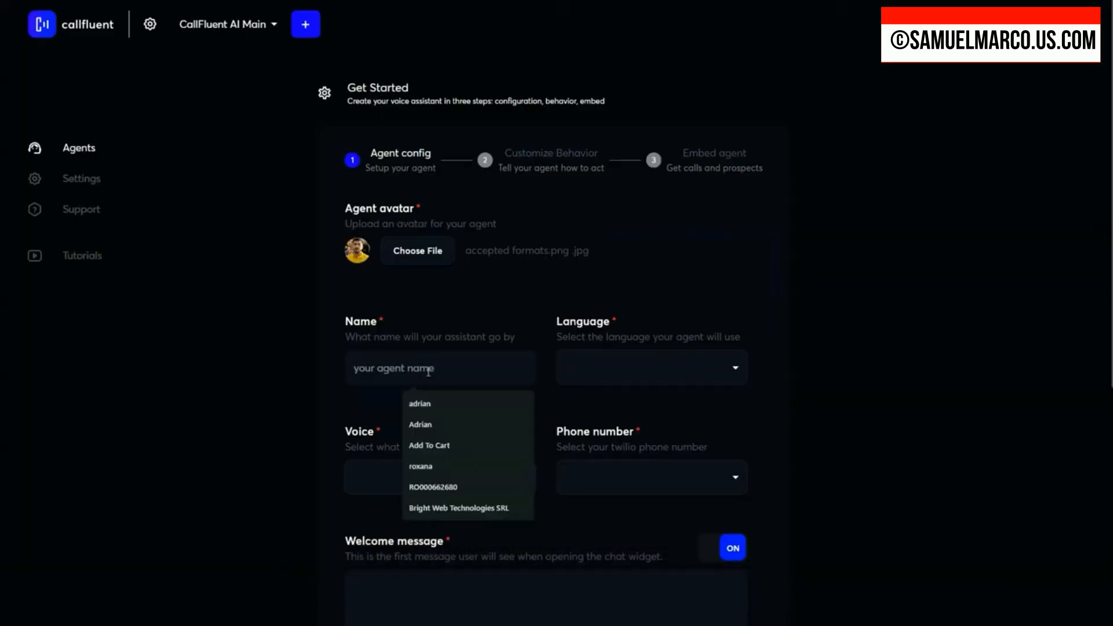
{"action": "type", "text": "Adria"}
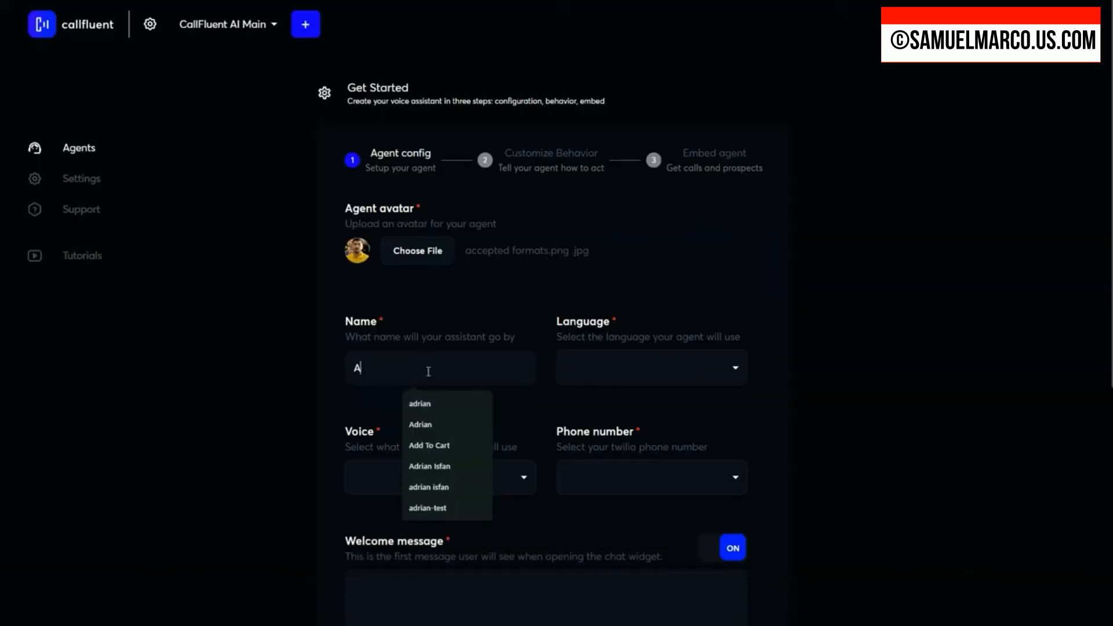
Step: Browse the languages available for the agent and set its language to English
{"action": "left_click", "coordinate": [584, 383]}
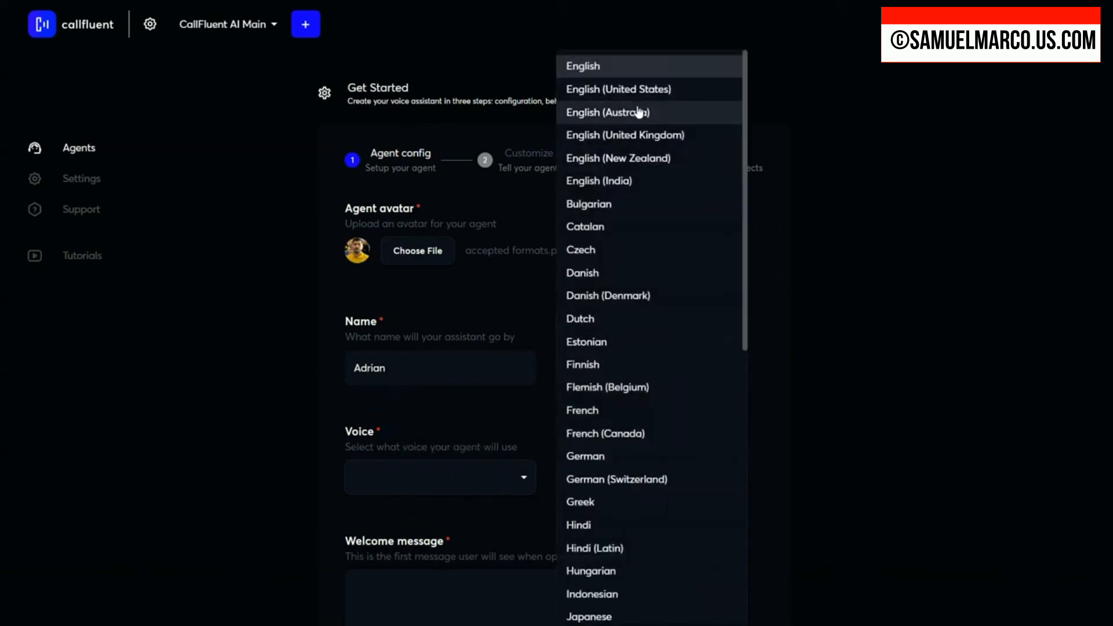
{"action": "scroll", "coordinate": [636, 159], "scroll_direction": "down", "scroll_amount": 8}
{"action": "scroll", "coordinate": [630, 223], "scroll_direction": "down", "scroll_amount": 2}
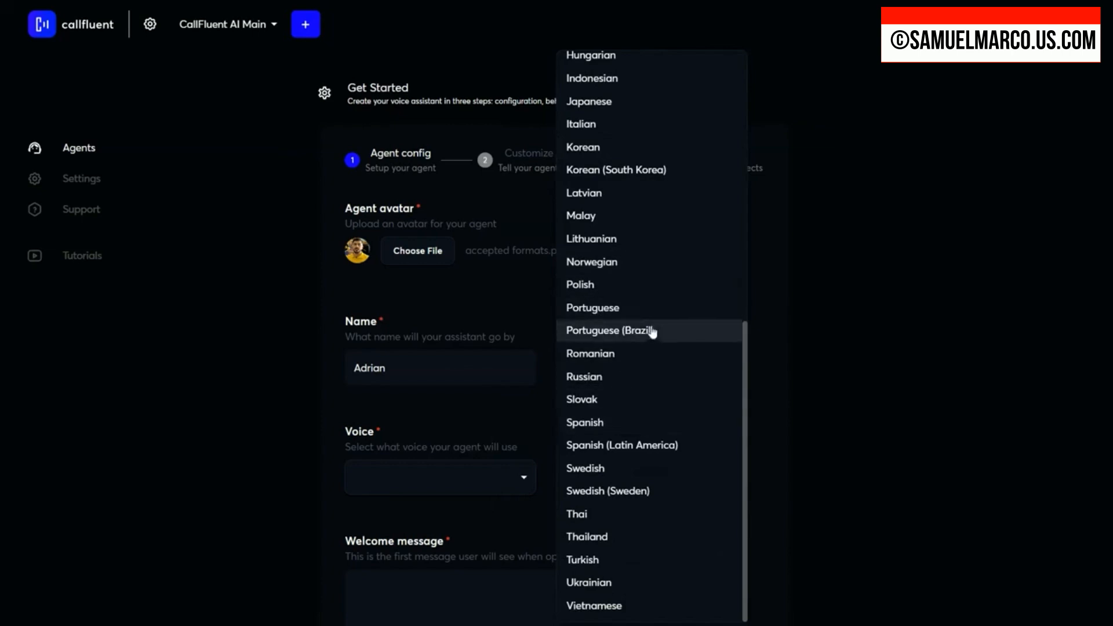
{"action": "scroll", "coordinate": [652, 418], "scroll_direction": "up", "scroll_amount": 9}
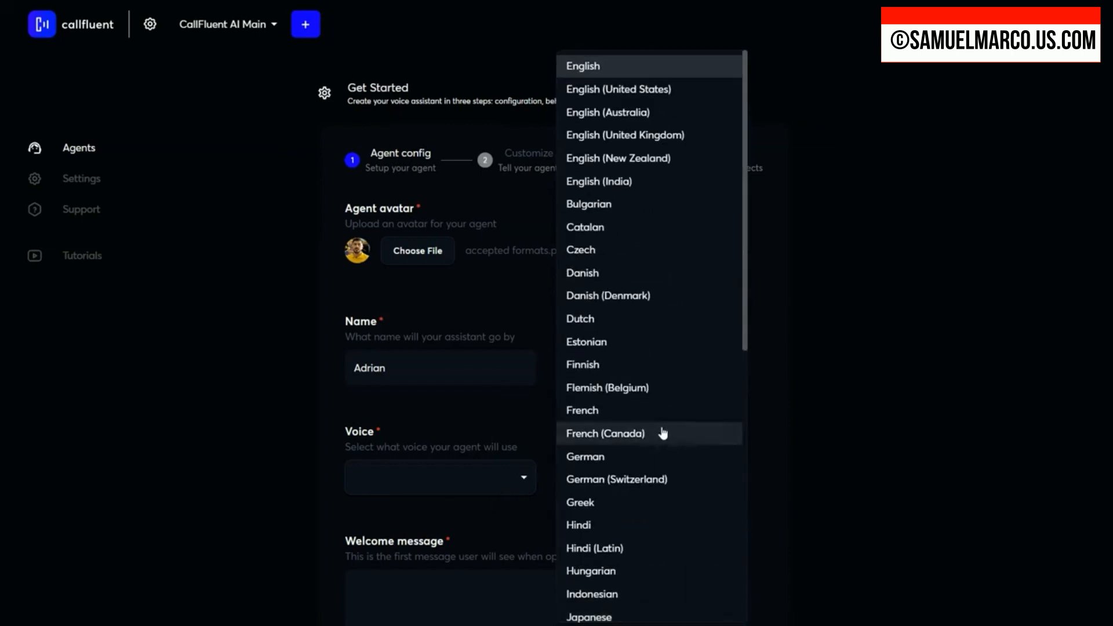
{"action": "scroll", "coordinate": [658, 425], "scroll_direction": "down", "scroll_amount": 1}
{"action": "scroll", "coordinate": [657, 425], "scroll_direction": "down", "scroll_amount": 8}
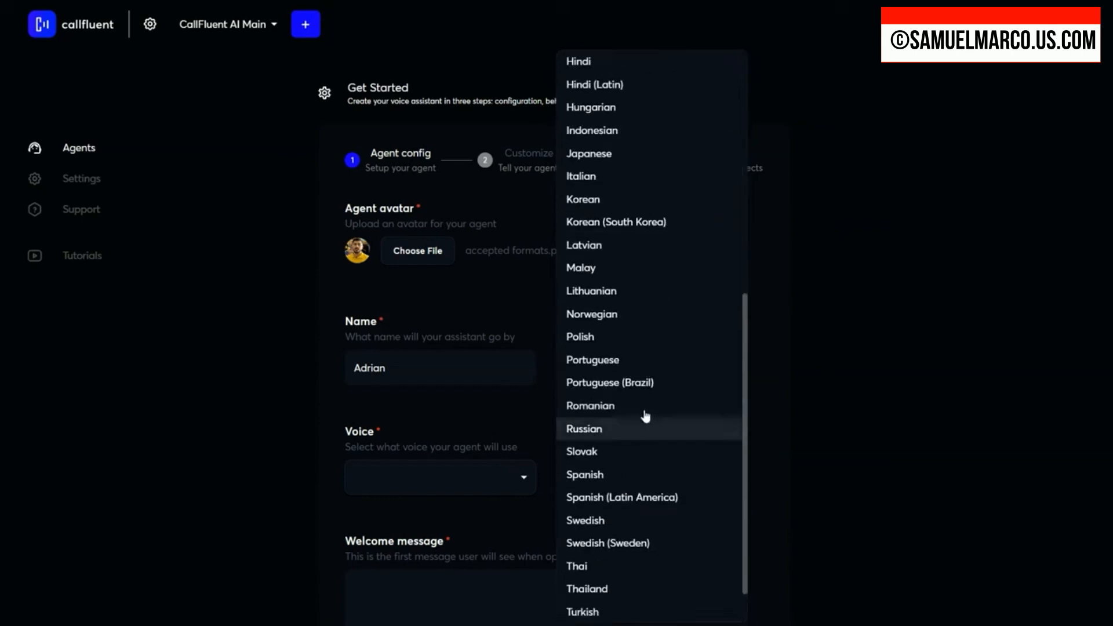
{"action": "scroll", "coordinate": [650, 407], "scroll_direction": "down", "scroll_amount": 2}
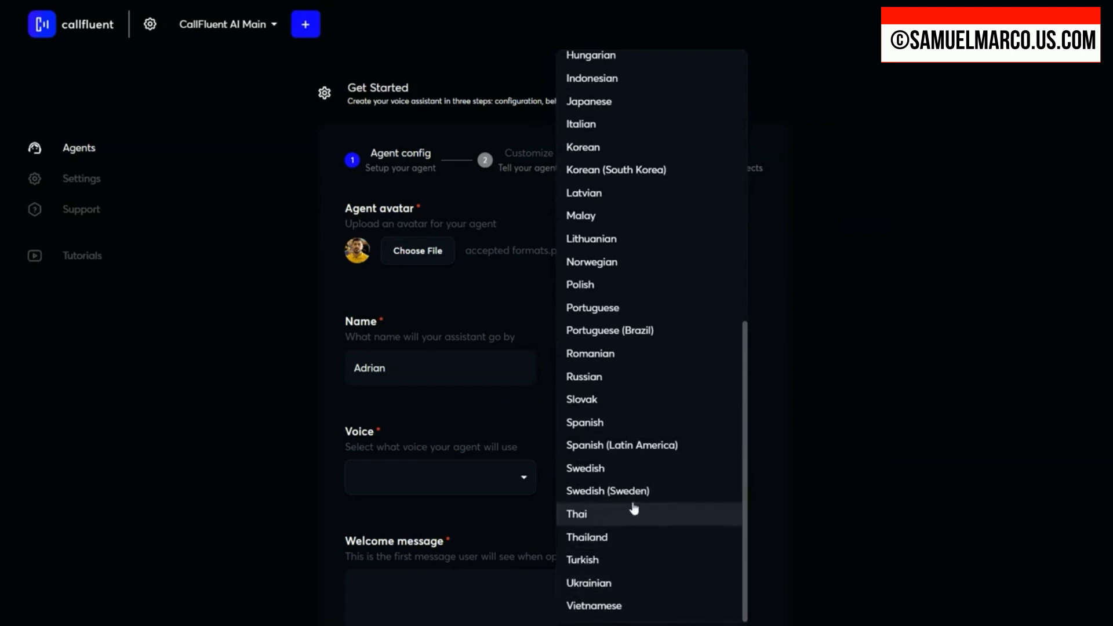
{"action": "scroll", "coordinate": [626, 393], "scroll_direction": "up", "scroll_amount": 3}
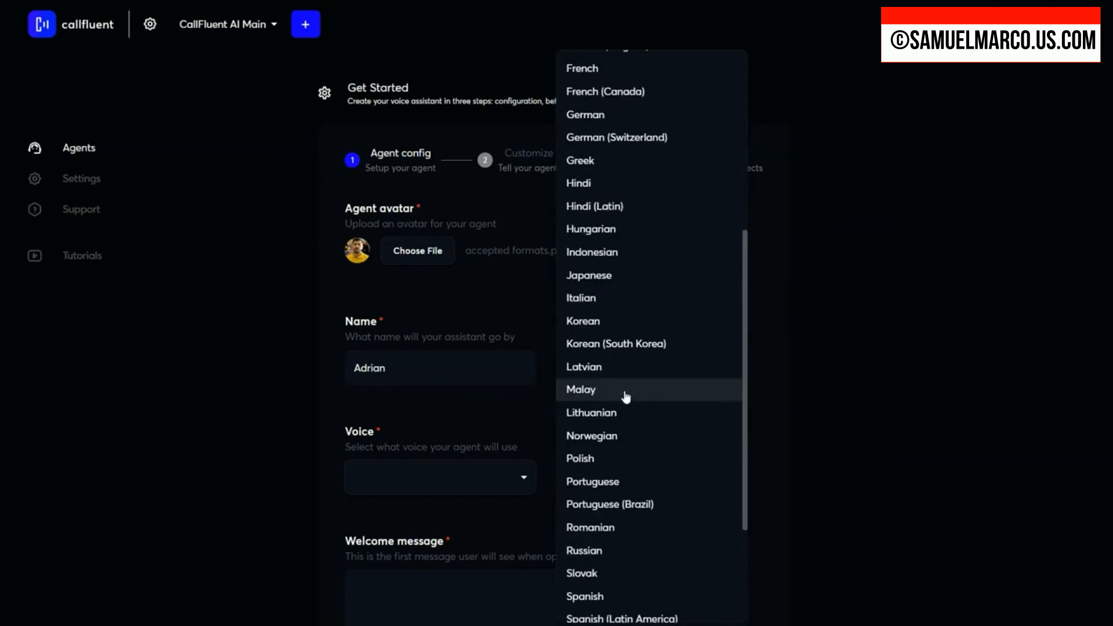
{"action": "scroll", "coordinate": [649, 303], "scroll_direction": "up", "scroll_amount": 5}
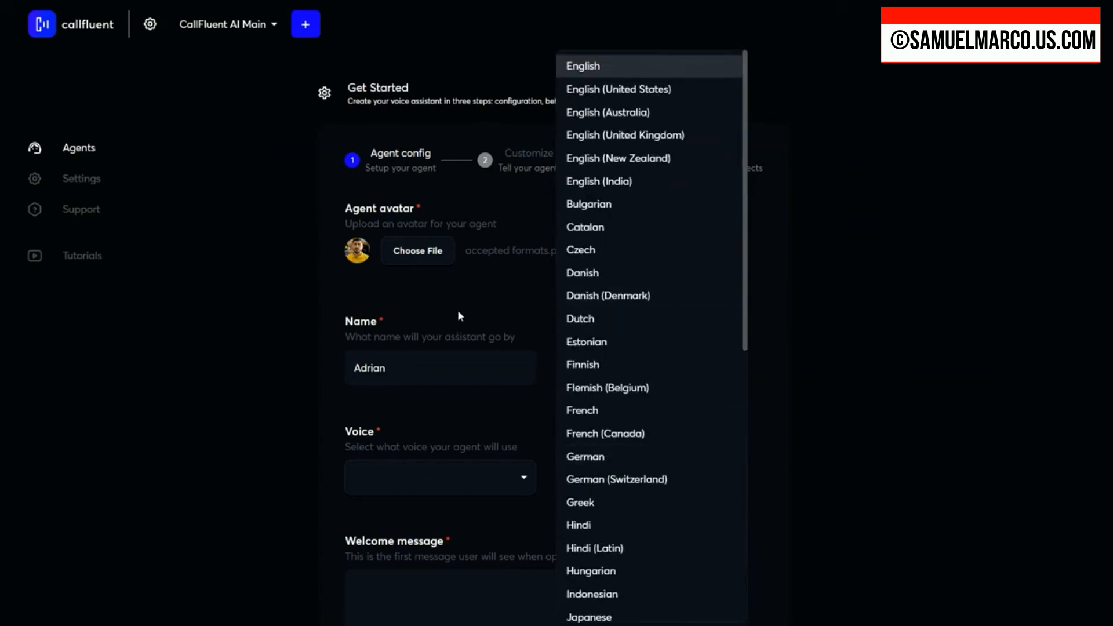
{"action": "left_click", "coordinate": [586, 67]}
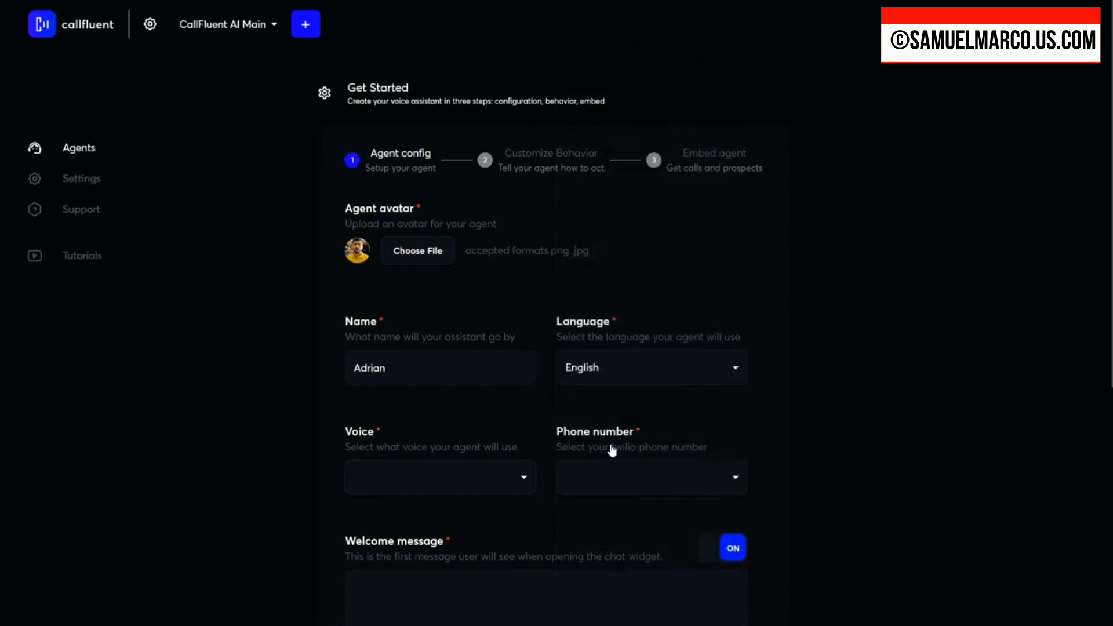
Step: Browse the preset and imported voices and set the agent's voice to Brandon Cole
{"action": "left_click", "coordinate": [461, 483]}
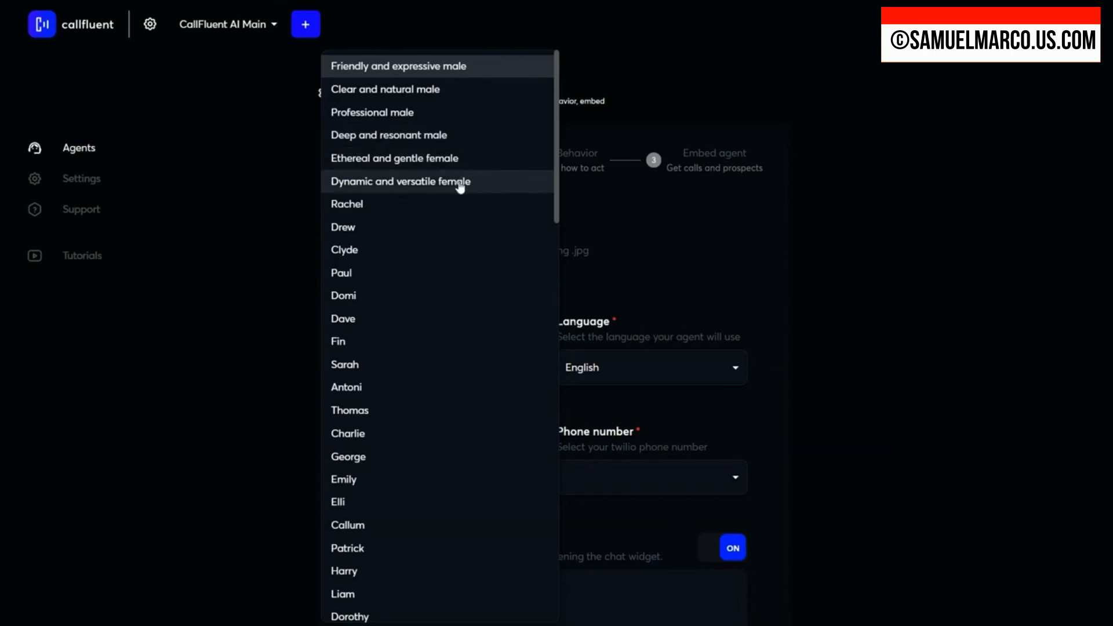
{"action": "scroll", "coordinate": [451, 211], "scroll_direction": "down", "scroll_amount": 10}
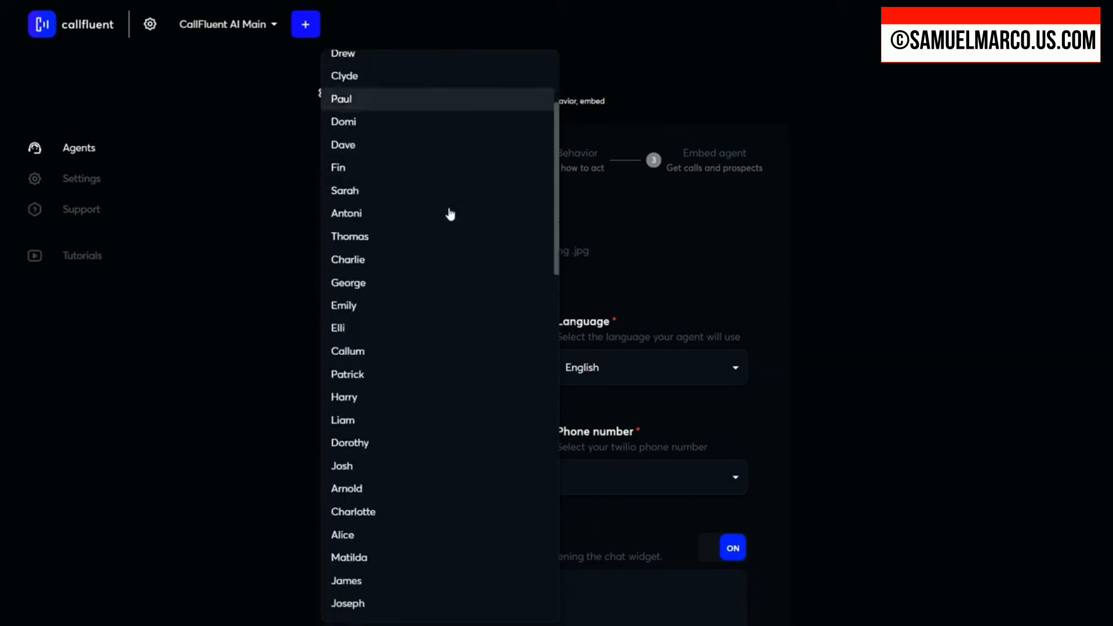
{"action": "scroll", "coordinate": [451, 219], "scroll_direction": "down", "scroll_amount": 3}
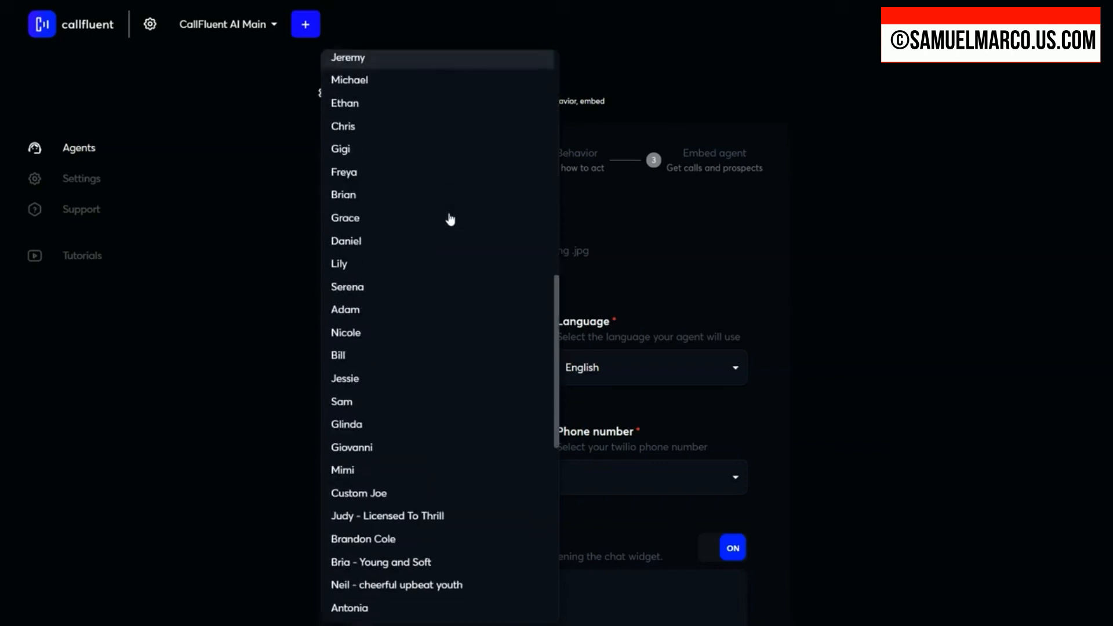
{"action": "scroll", "coordinate": [429, 313], "scroll_direction": "down", "scroll_amount": 5}
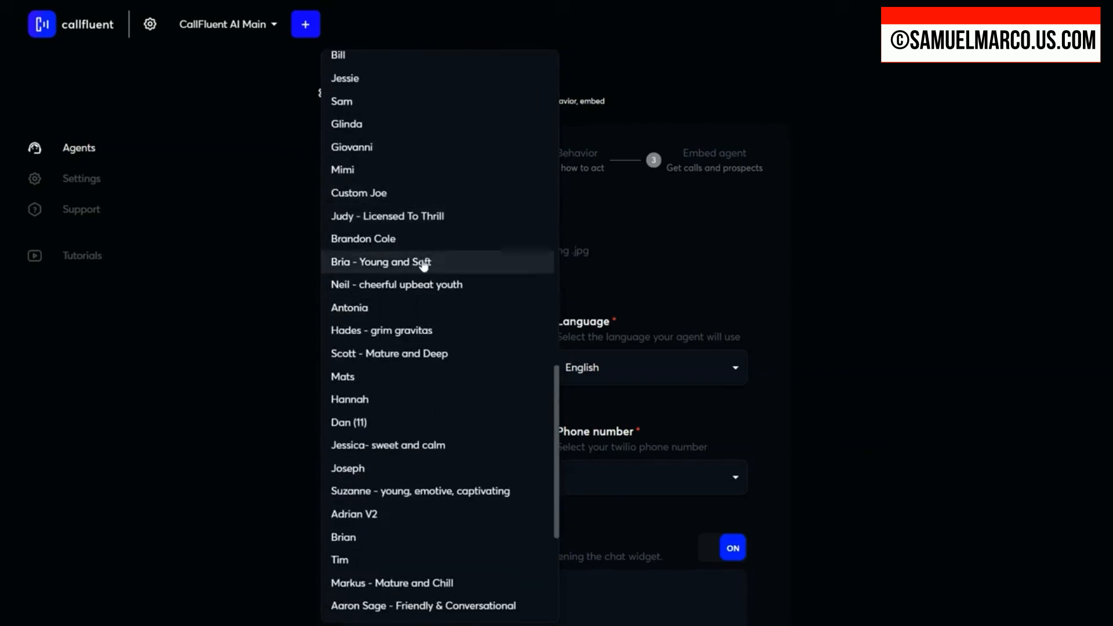
{"action": "scroll", "coordinate": [440, 278], "scroll_direction": "down", "scroll_amount": 5}
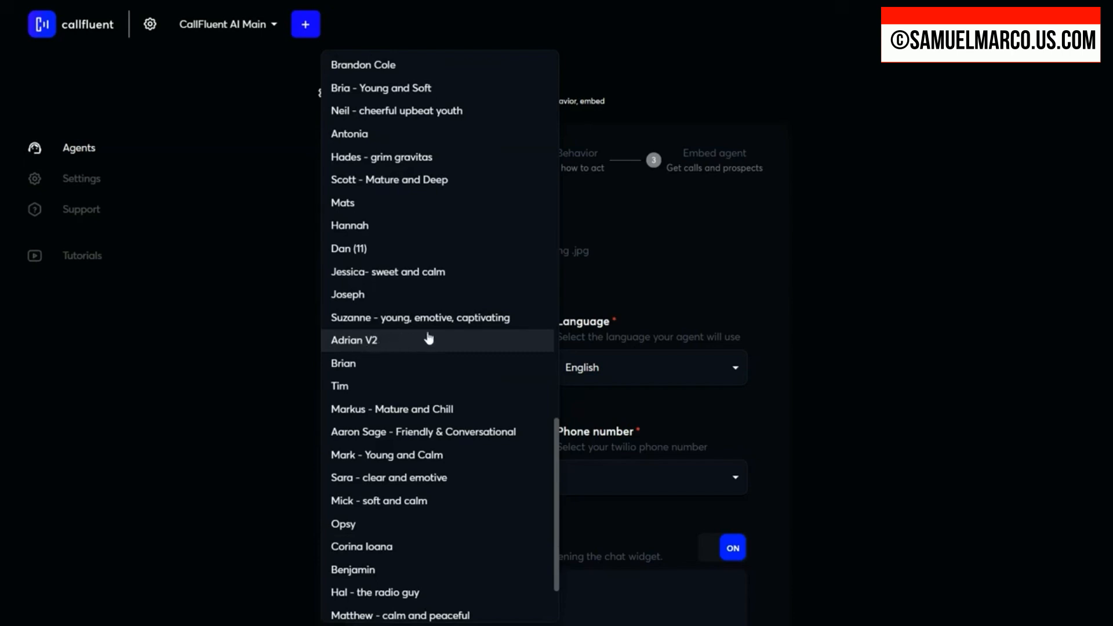
{"action": "scroll", "coordinate": [429, 338], "scroll_direction": "up", "scroll_amount": 20}
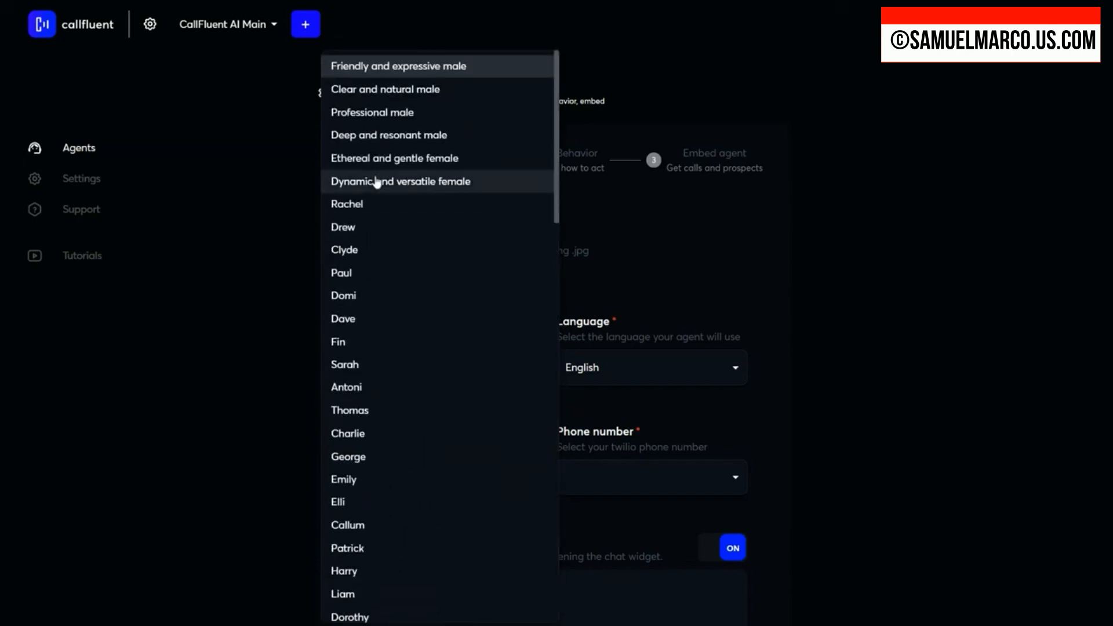
{"action": "left_click", "coordinate": [412, 115]}
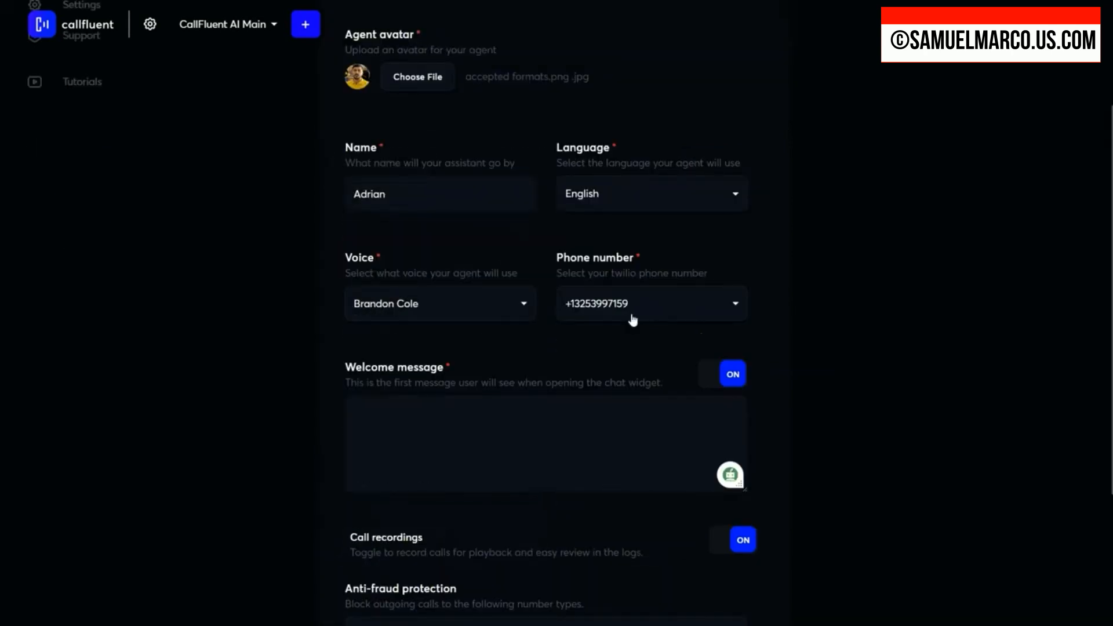
Step: Select the agent's available Twilio phone number and enter a welcome message introducing the agent from CallFluent AI and asking how it can help today
{"action": "left_click", "coordinate": [690, 310]}
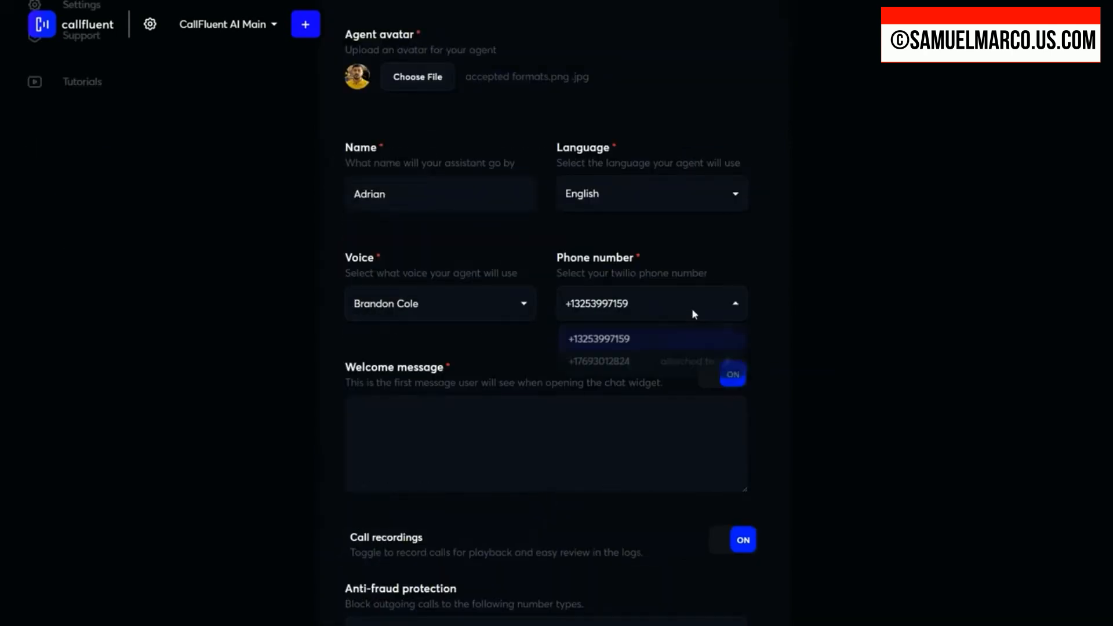
{"action": "left_click", "coordinate": [608, 340]}
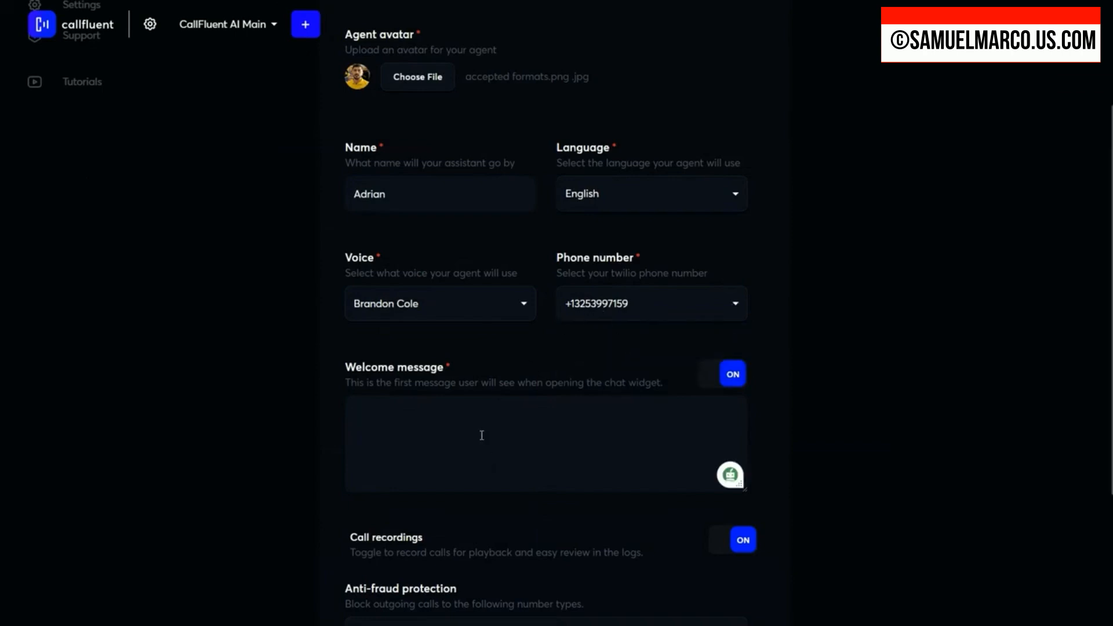
{"action": "type", "text": "Hey, This is Adrian from CallFluent AI, how can I help you today?"}
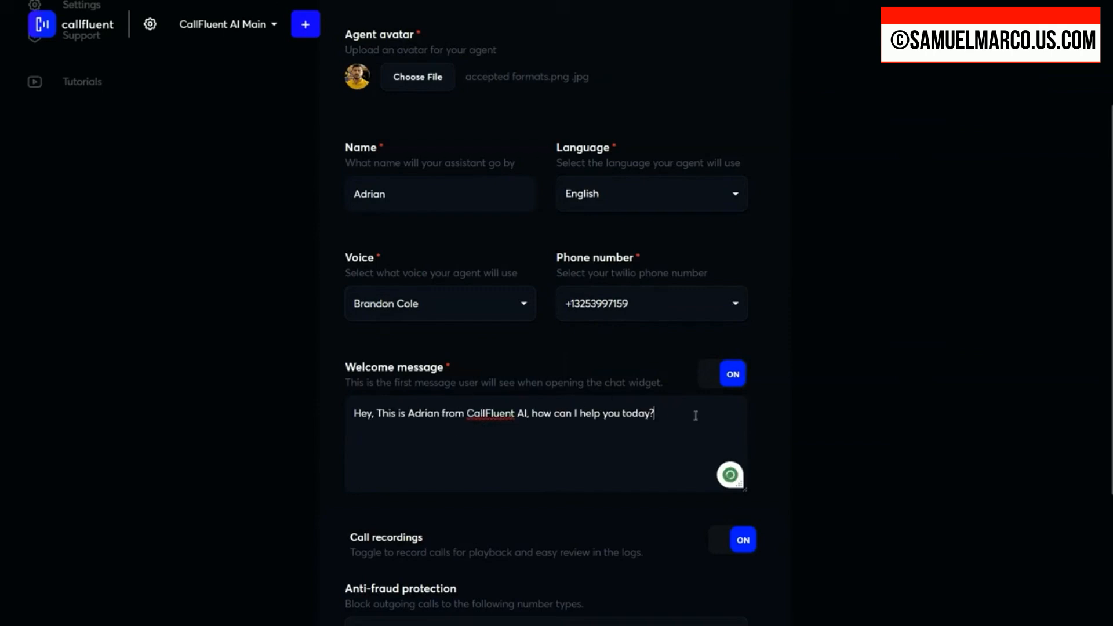
Step: Switch the welcome message off and back on, and do the same with call recordings
{"action": "left_click", "coordinate": [719, 380]}
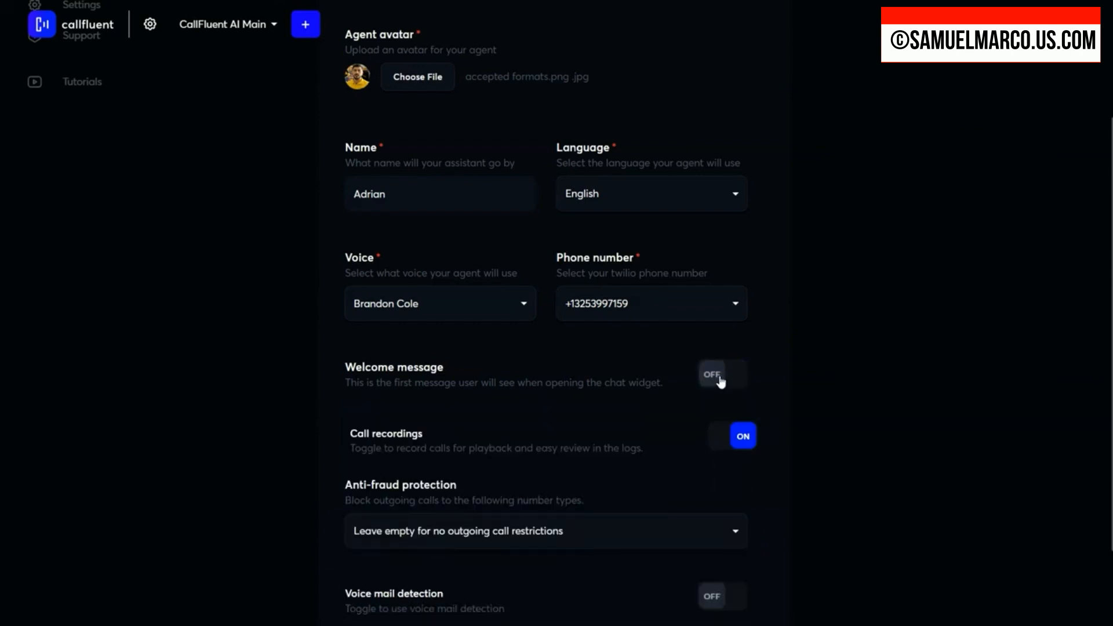
{"action": "left_click", "coordinate": [729, 383]}
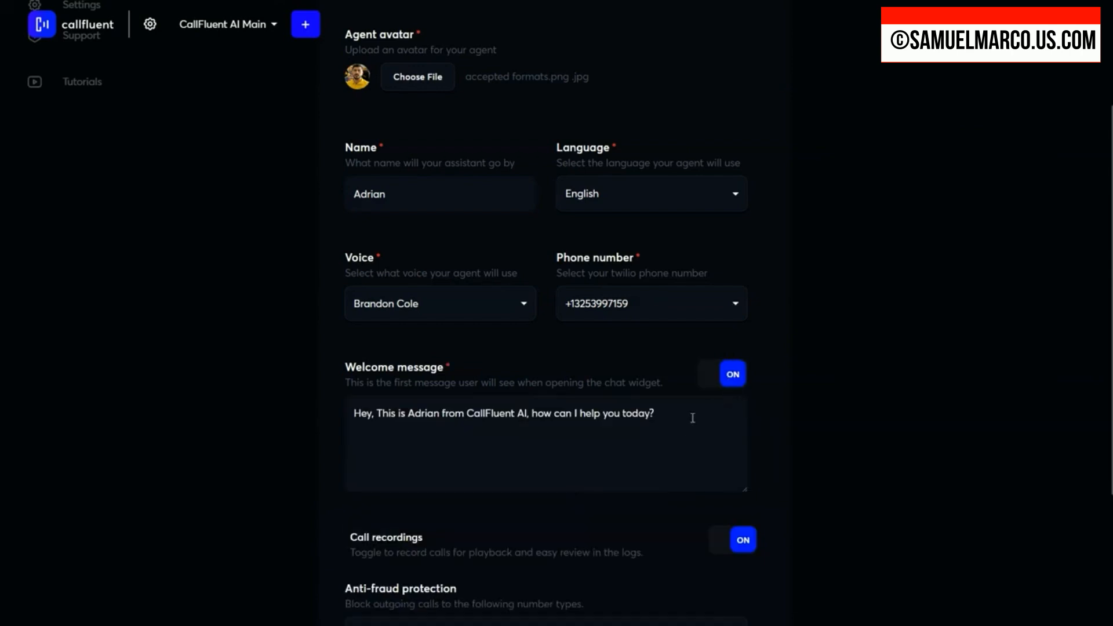
{"action": "left_click_drag", "start_coordinate": [692, 416], "coordinate": [338, 423]}
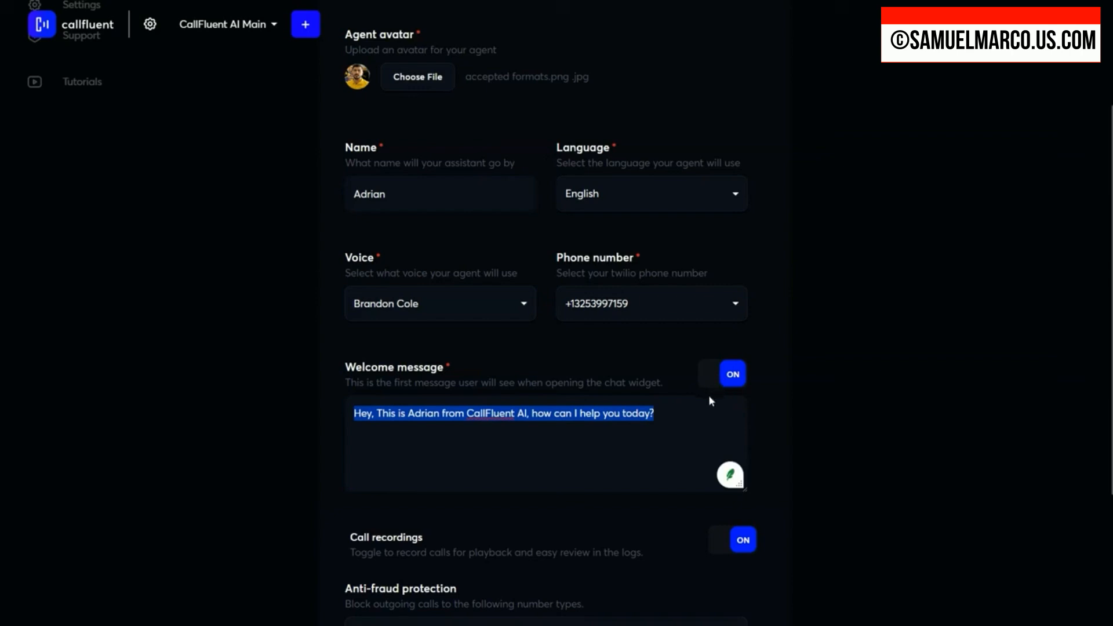
{"action": "scroll", "coordinate": [708, 395], "scroll_direction": "down", "scroll_amount": 4}
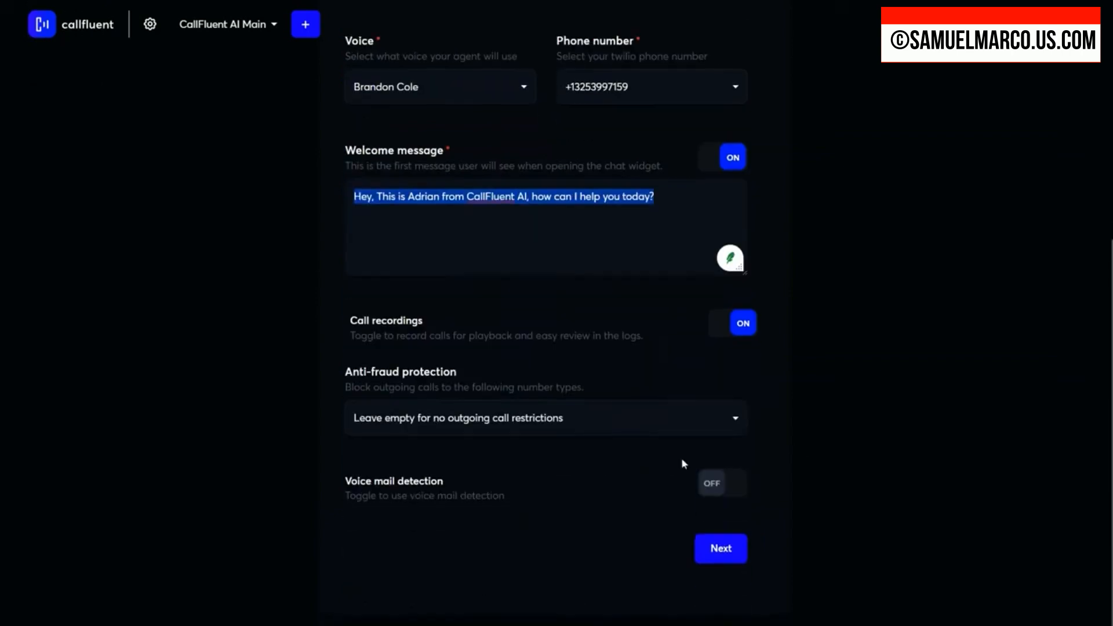
{"action": "left_click", "coordinate": [731, 328]}
{"action": "left_click", "coordinate": [733, 328]}
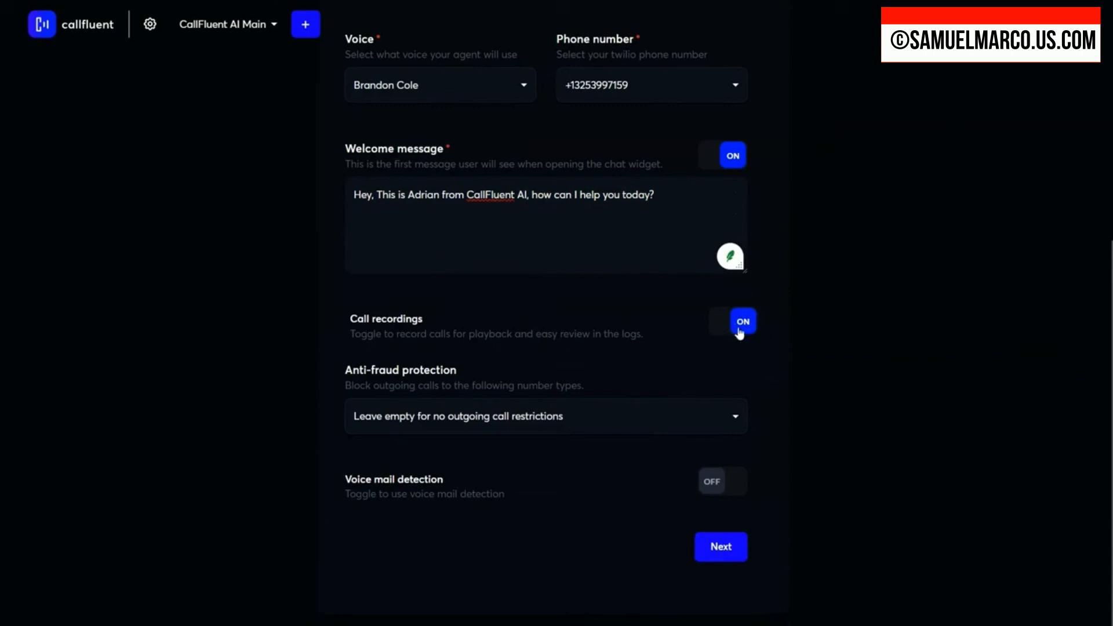
Step: Set anti-fraud protection to block outgoing calls to Premium, Shared Cost, Voice Email, Pager and Unknown numbers
{"action": "left_click_drag", "start_coordinate": [346, 373], "coordinate": [501, 382]}
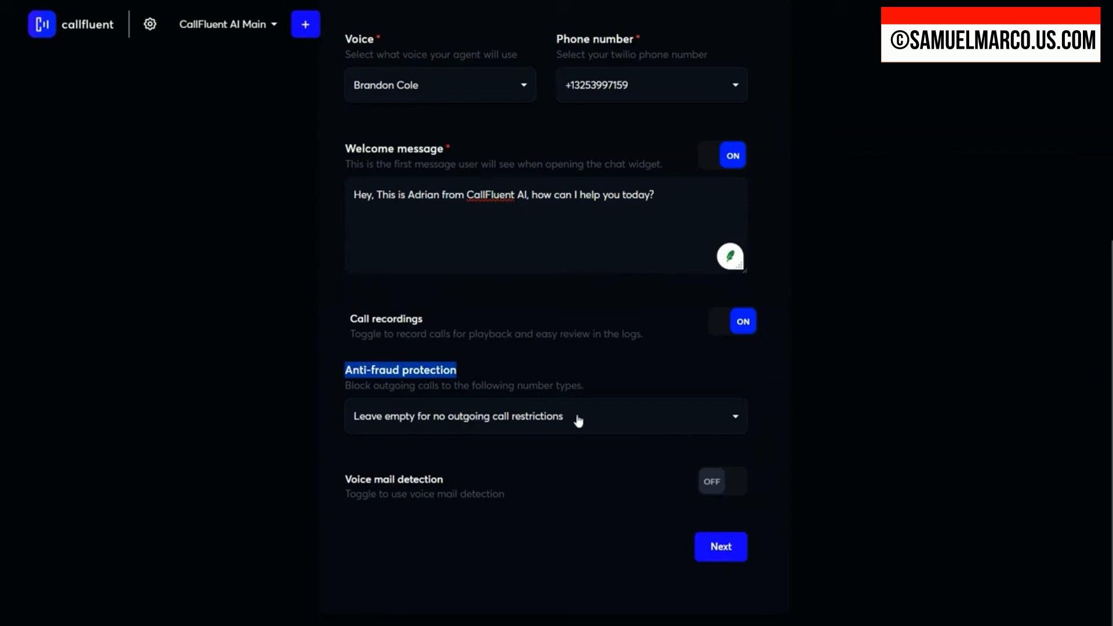
{"action": "left_click", "coordinate": [647, 425]}
{"action": "scroll", "coordinate": [571, 467], "scroll_direction": "down", "scroll_amount": 5}
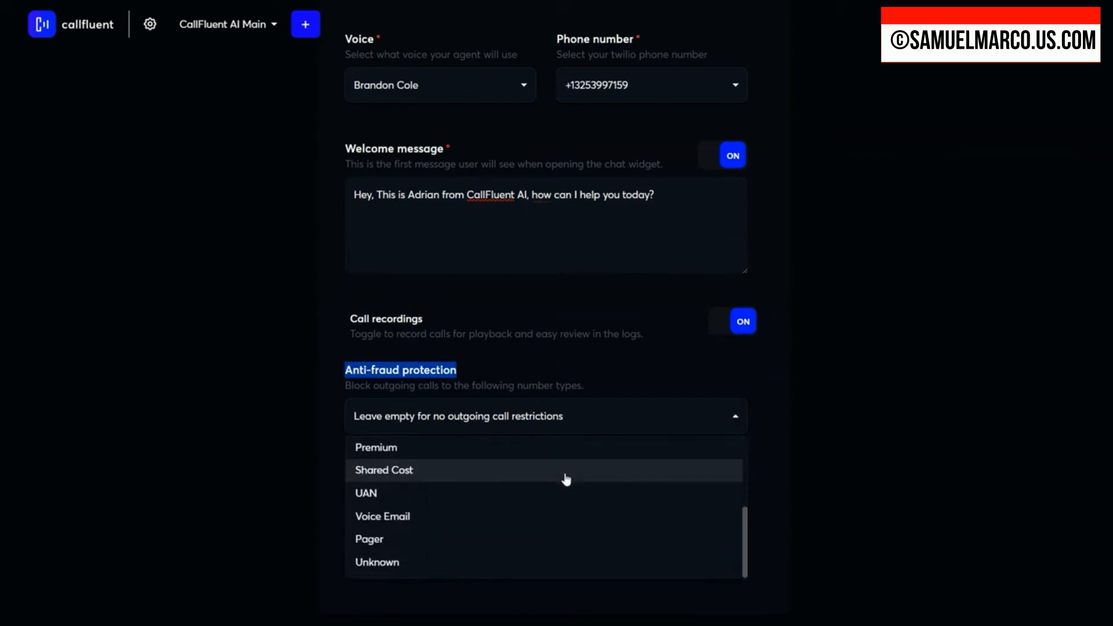
{"action": "left_click", "coordinate": [389, 452]}
{"action": "left_click", "coordinate": [410, 481]}
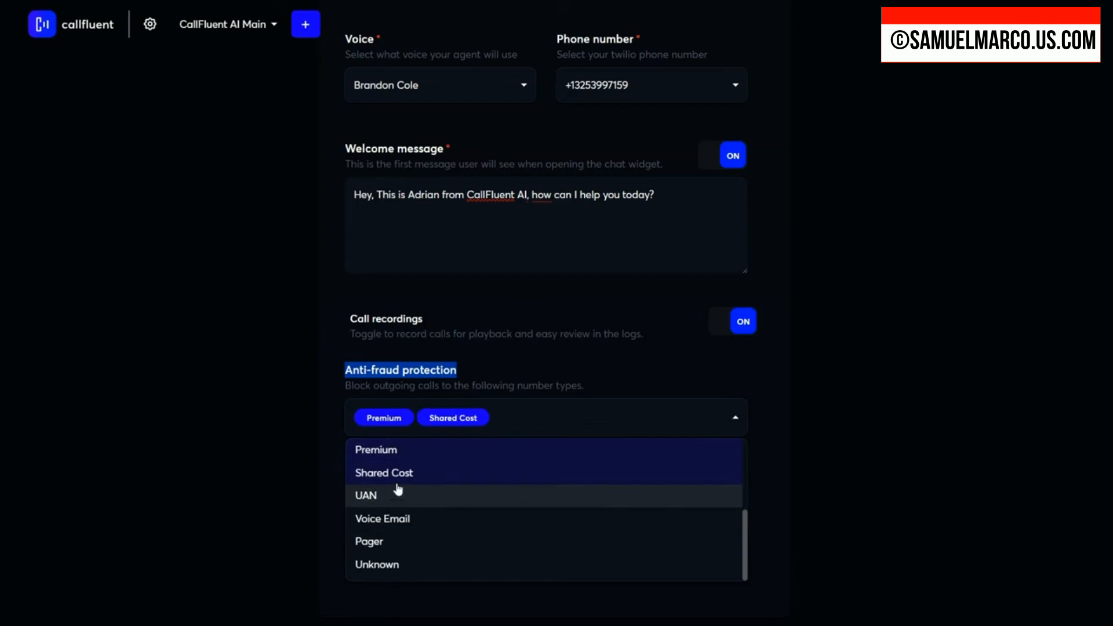
{"action": "left_click", "coordinate": [400, 522]}
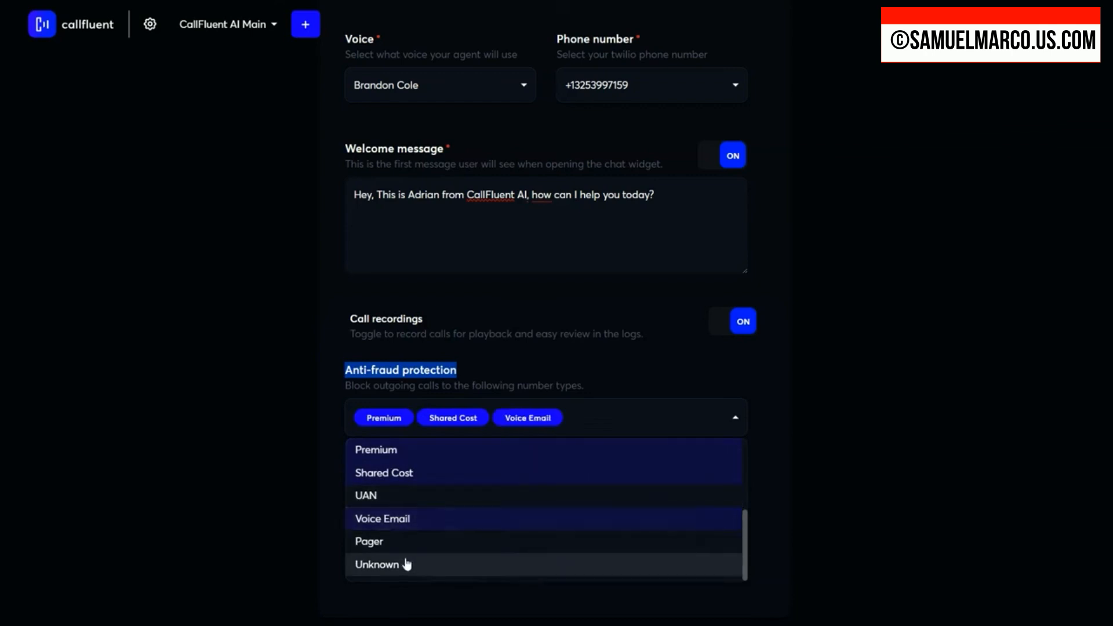
{"action": "left_click", "coordinate": [406, 542]}
{"action": "left_click", "coordinate": [413, 566]}
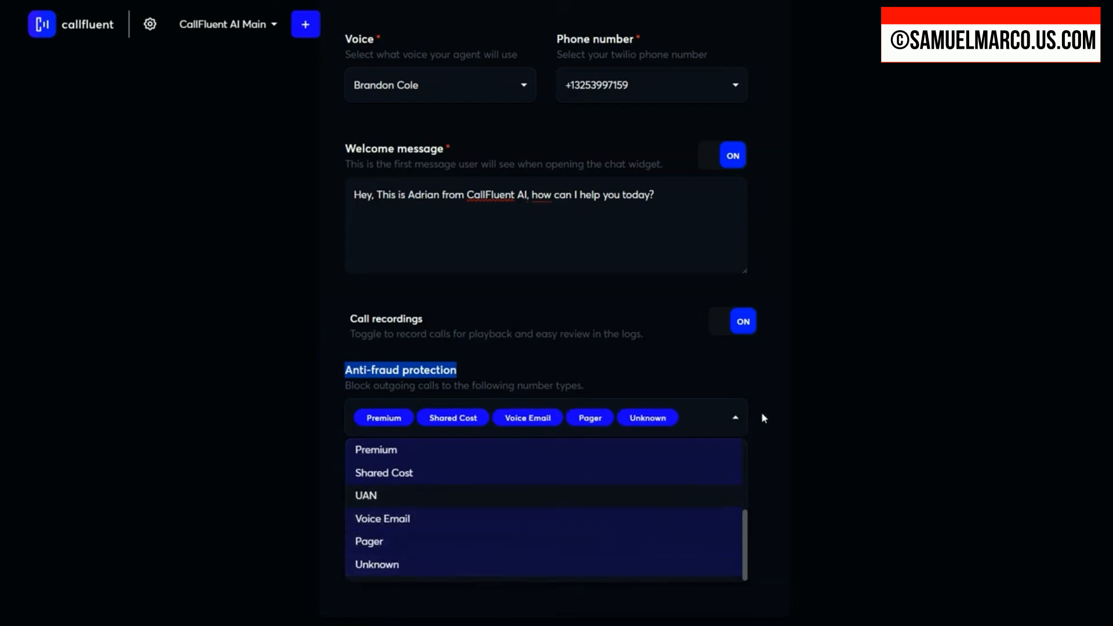
{"action": "left_click", "coordinate": [736, 434]}
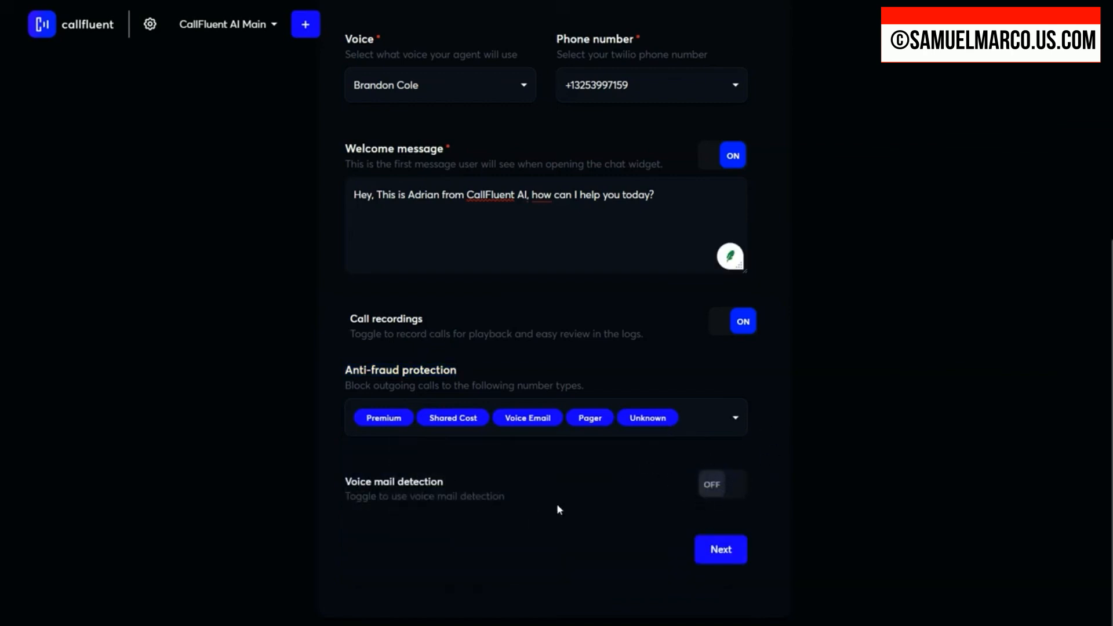
Step: Turn on voice mail detection, keep its action as Leave a voice message, and continue to the Customize Behavior stage
{"action": "left_click", "coordinate": [726, 488]}
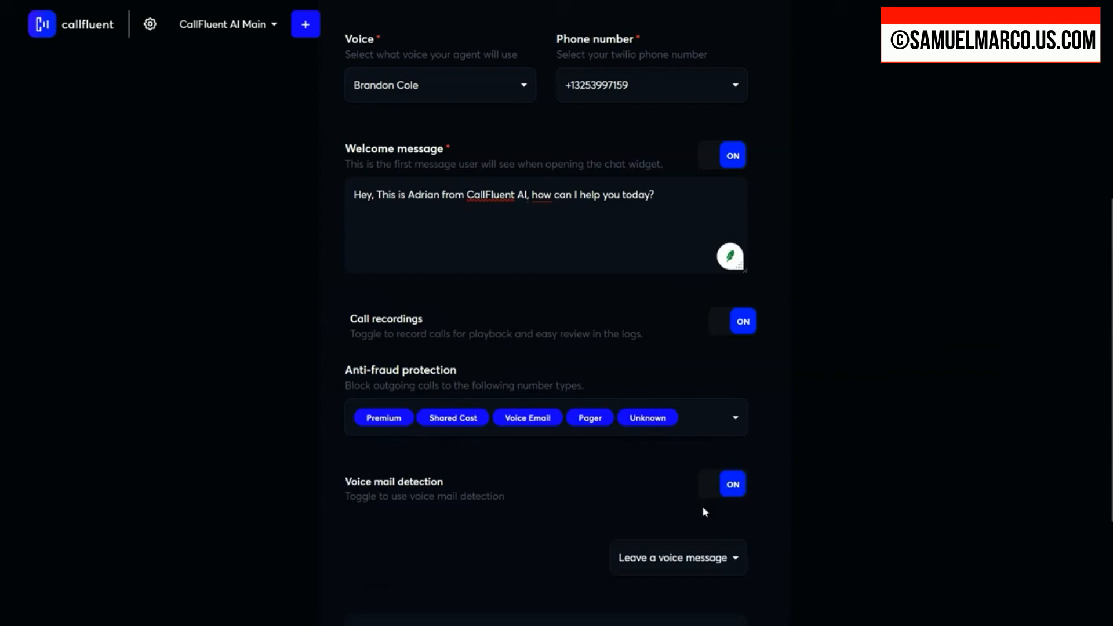
{"action": "scroll", "coordinate": [705, 512], "scroll_direction": "down", "scroll_amount": 1}
{"action": "scroll", "coordinate": [709, 506], "scroll_direction": "down", "scroll_amount": 2}
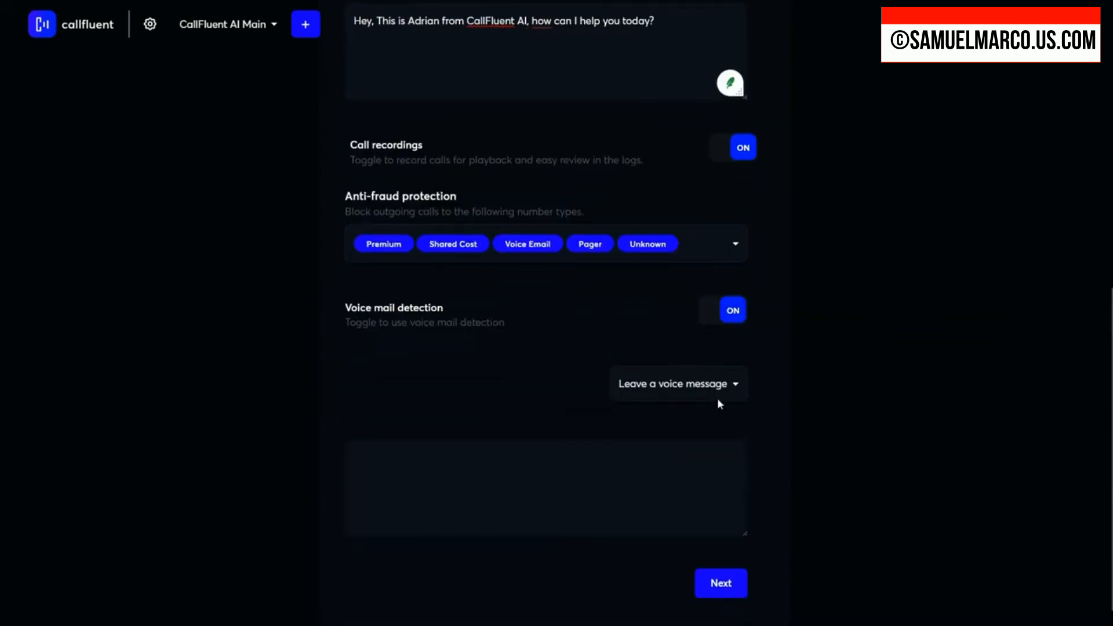
{"action": "left_click", "coordinate": [722, 387]}
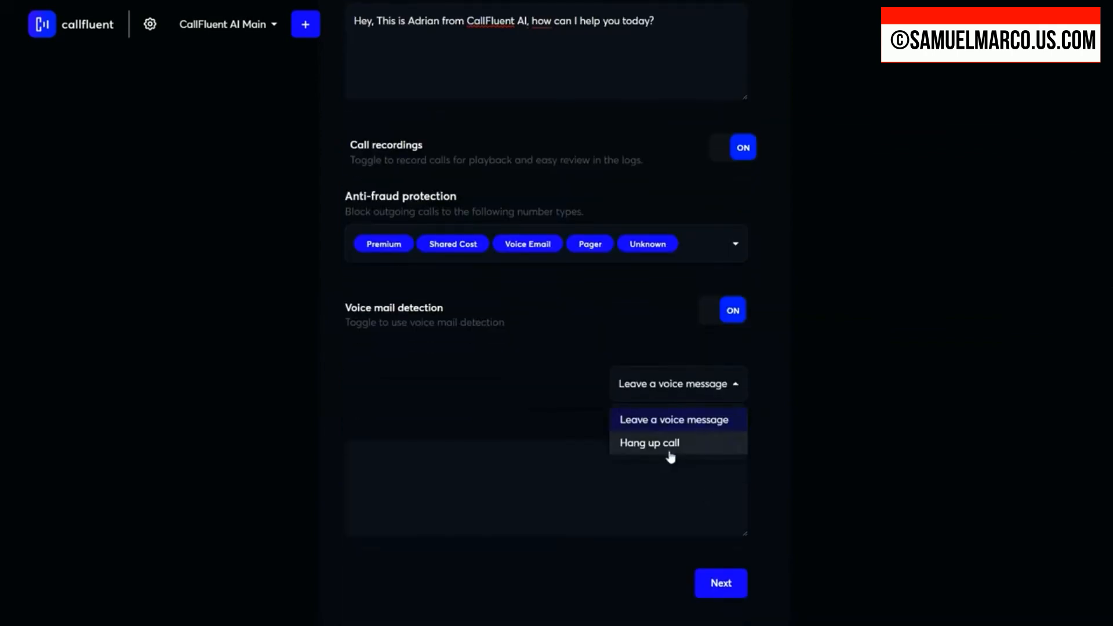
{"action": "left_click", "coordinate": [555, 476]}
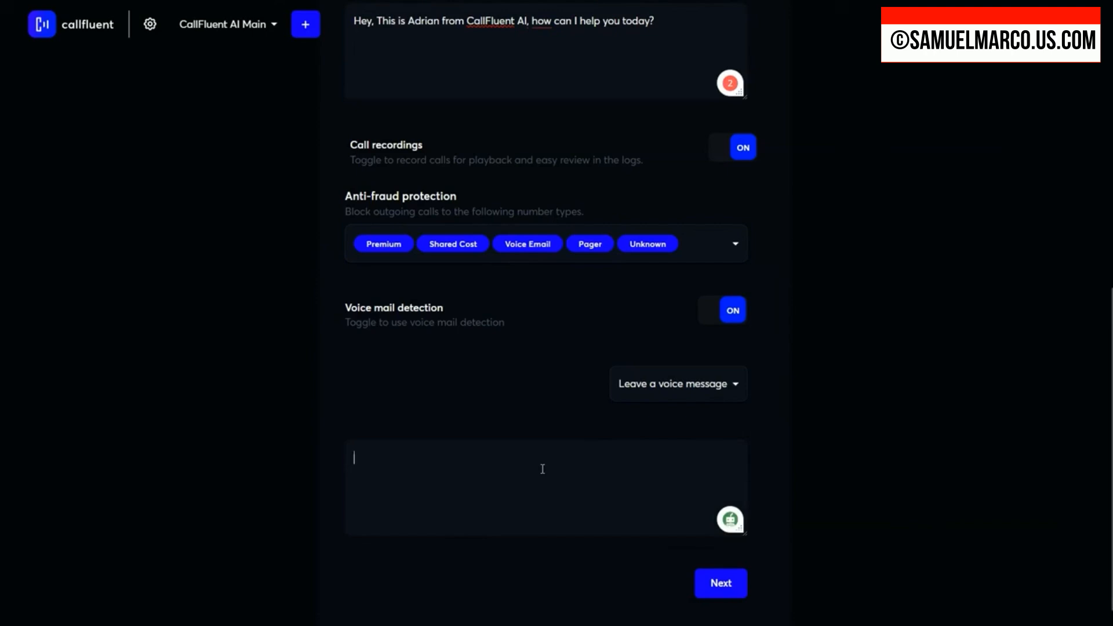
{"action": "left_click", "coordinate": [721, 583]}
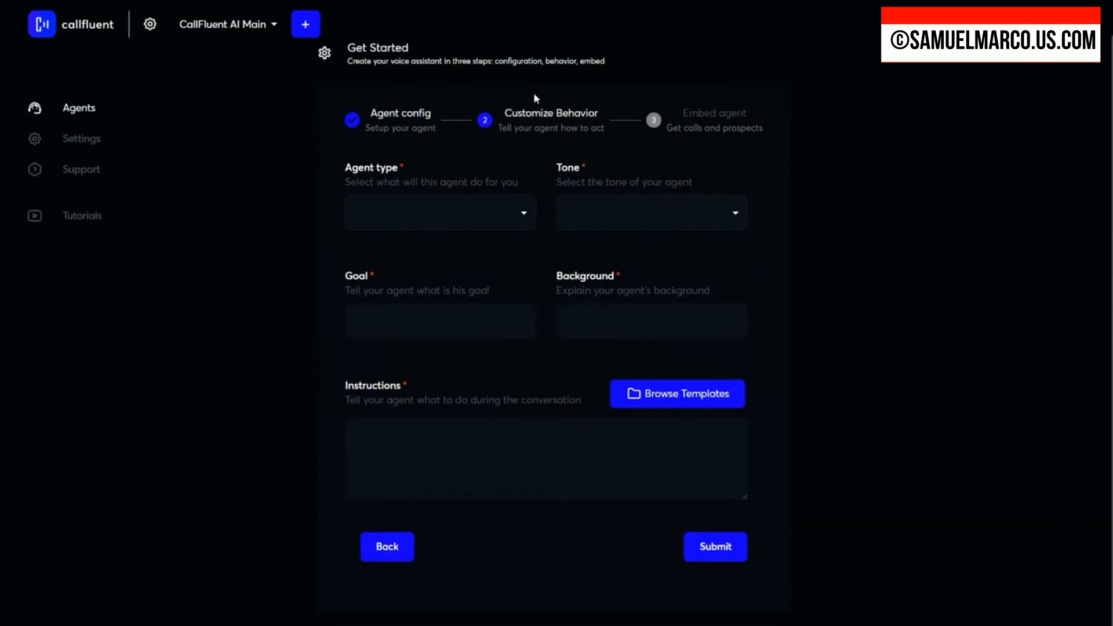
Step: Set the agent type to Sales representative and the tone to Conversational
{"action": "left_click", "coordinate": [514, 214]}
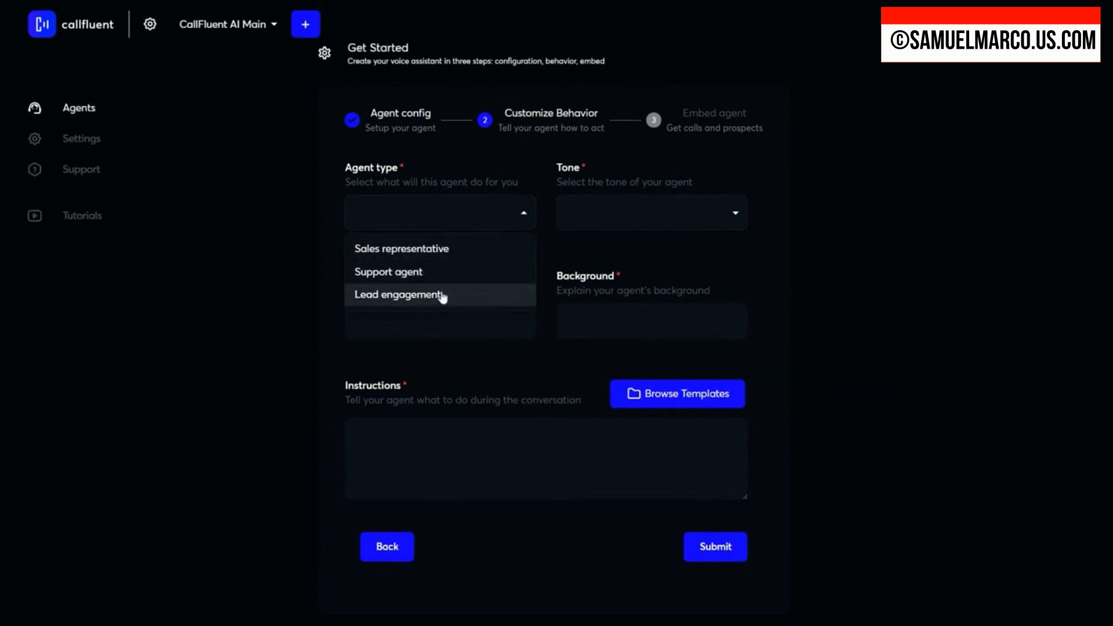
{"action": "left_click", "coordinate": [432, 255]}
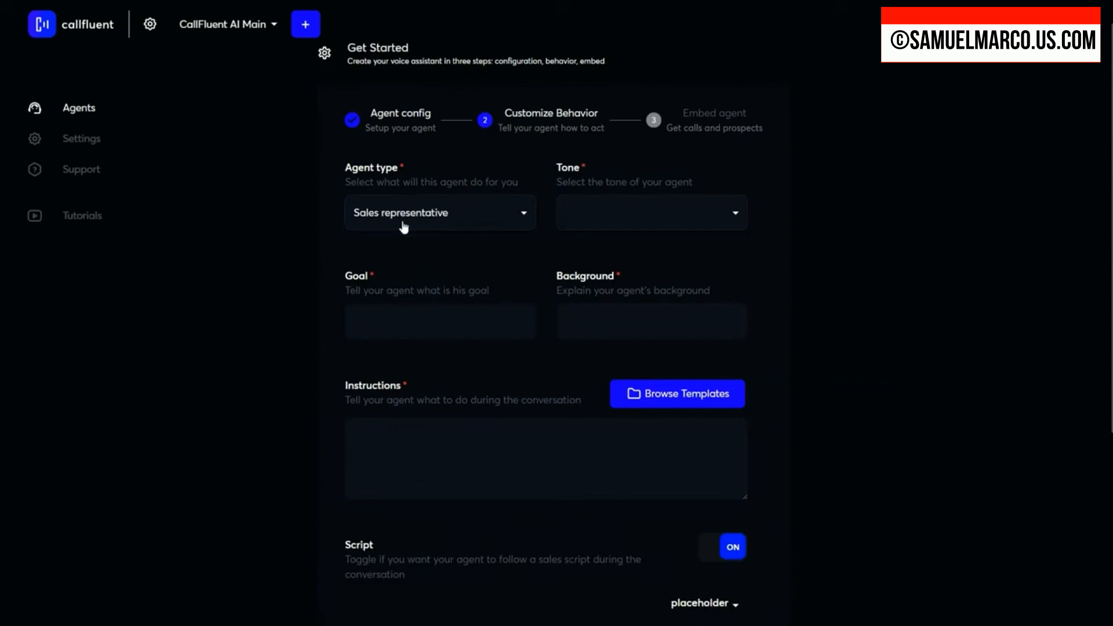
{"action": "left_click", "coordinate": [511, 219]}
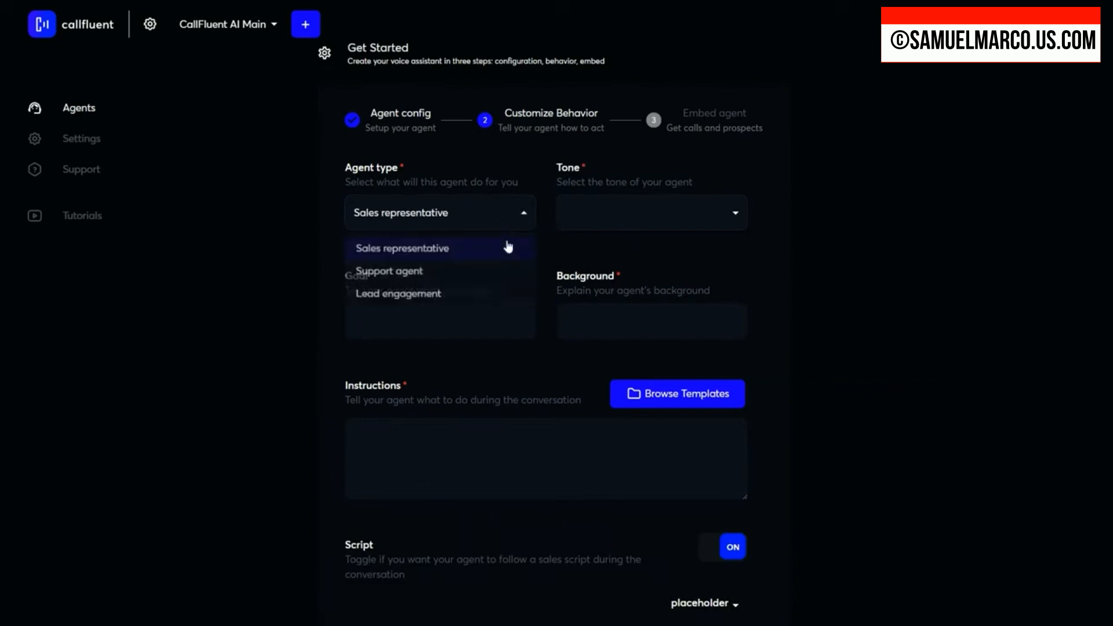
{"action": "left_click", "coordinate": [597, 217]}
{"action": "left_click", "coordinate": [601, 217]}
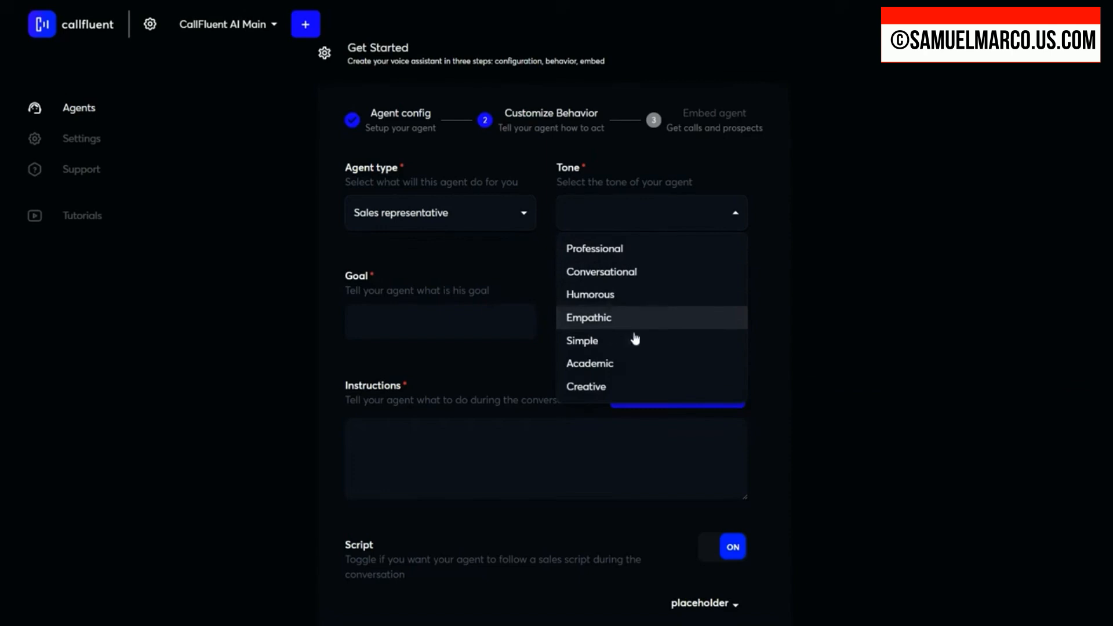
{"action": "left_click", "coordinate": [619, 273]}
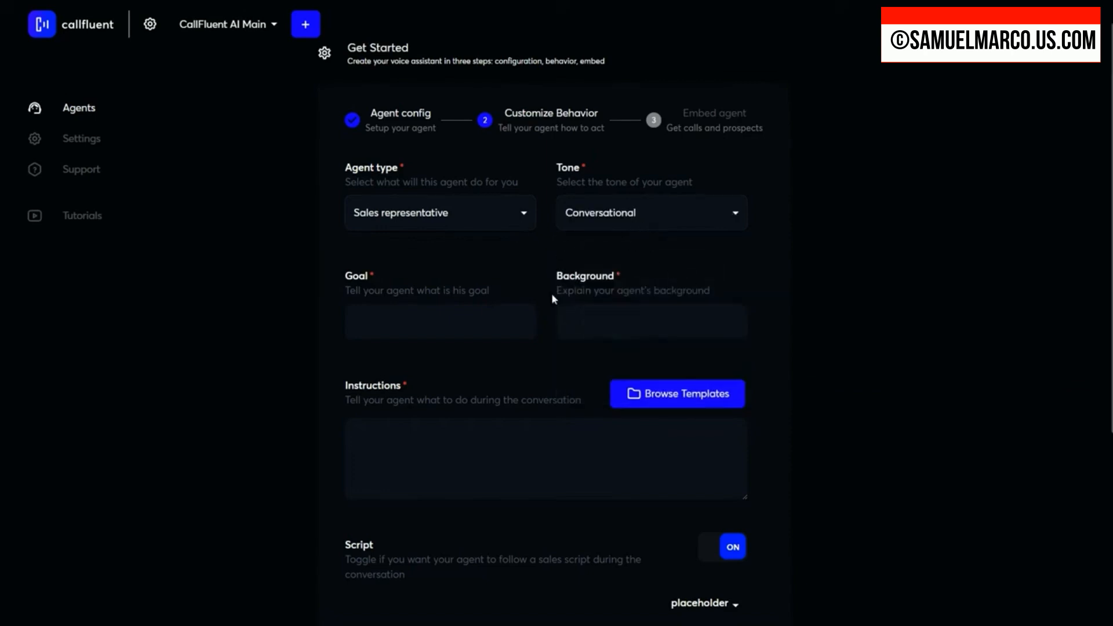
Step: Write the agent's goal, starting "To establish a good connection with the caller" and ending "implement in their daily business routine."
{"action": "left_click", "coordinate": [455, 322]}
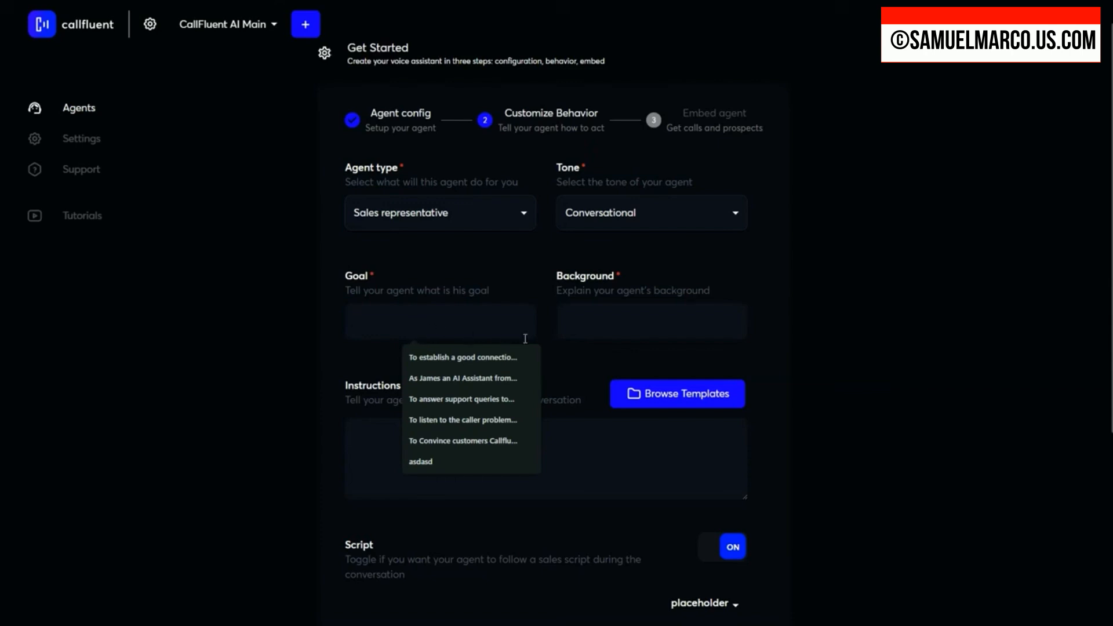
{"action": "left_click", "coordinate": [381, 320]}
{"action": "type", "text": "To establish a good connecti"}
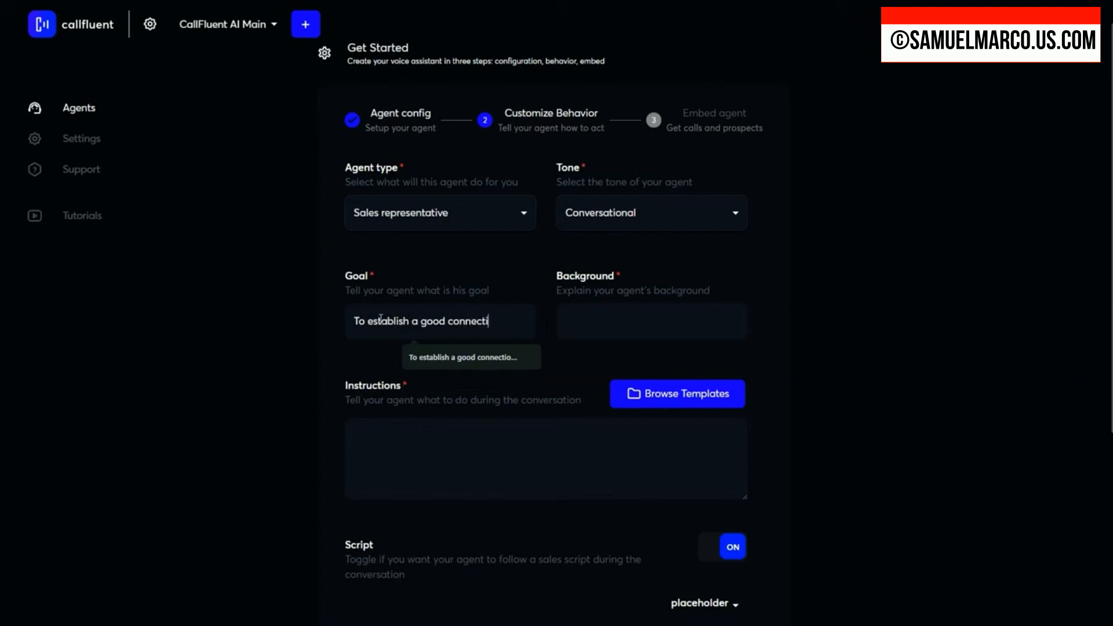
{"action": "type", "text": "oin with the call"}
{"action": "double_click", "coordinate": [429, 321]}
{"action": "type", "text": "connection with t"}
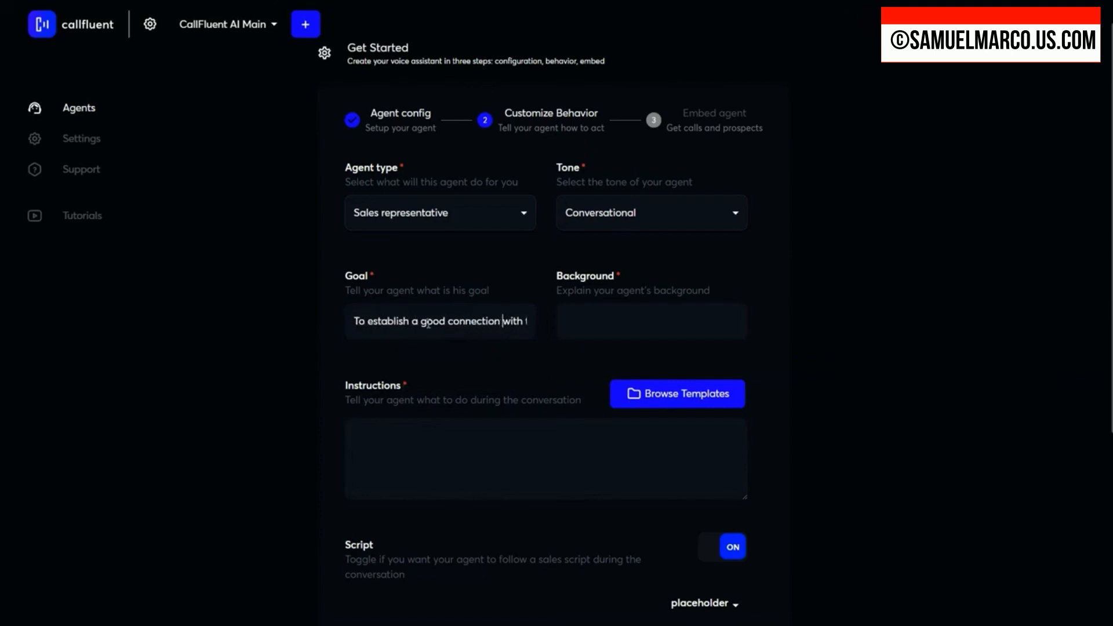
{"action": "key", "text": "End"}
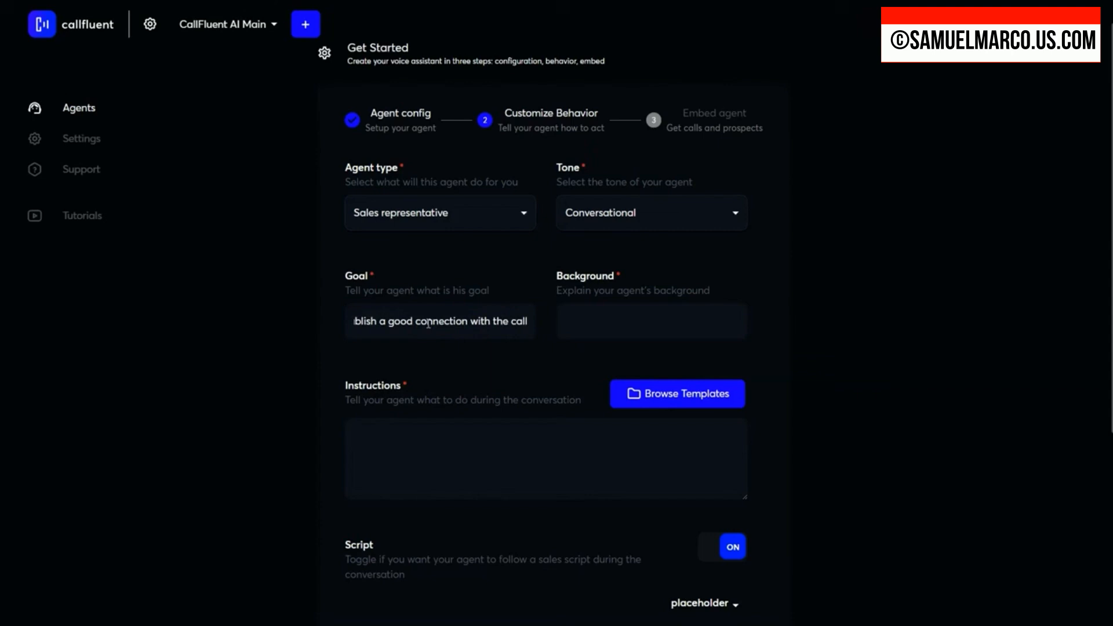
{"action": "type", "text": "er"}
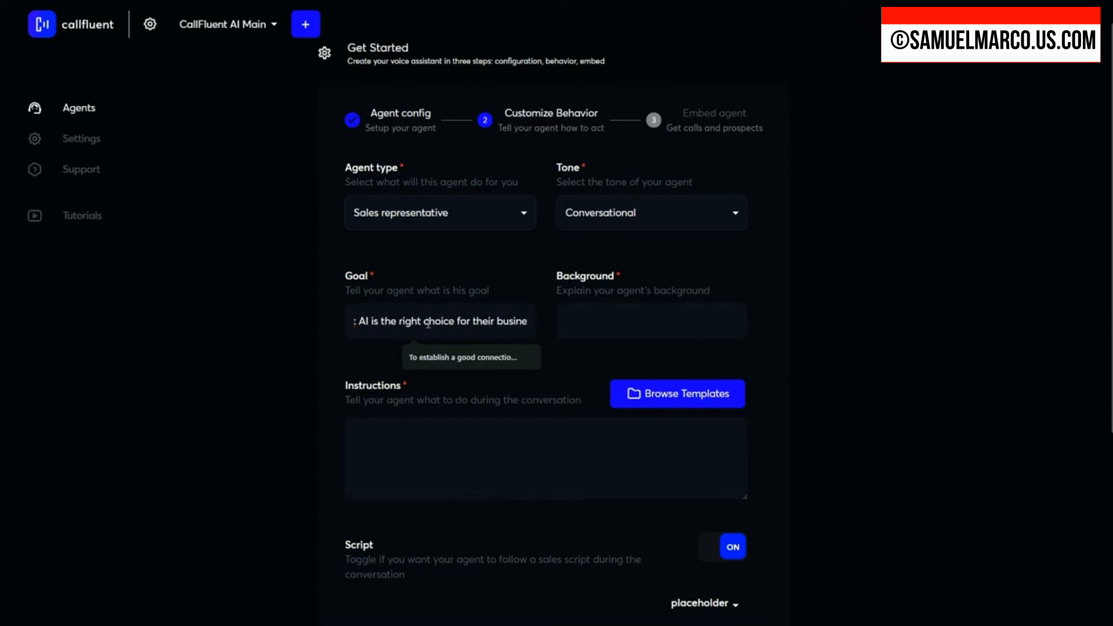
{"action": "type", "text": "- u"}
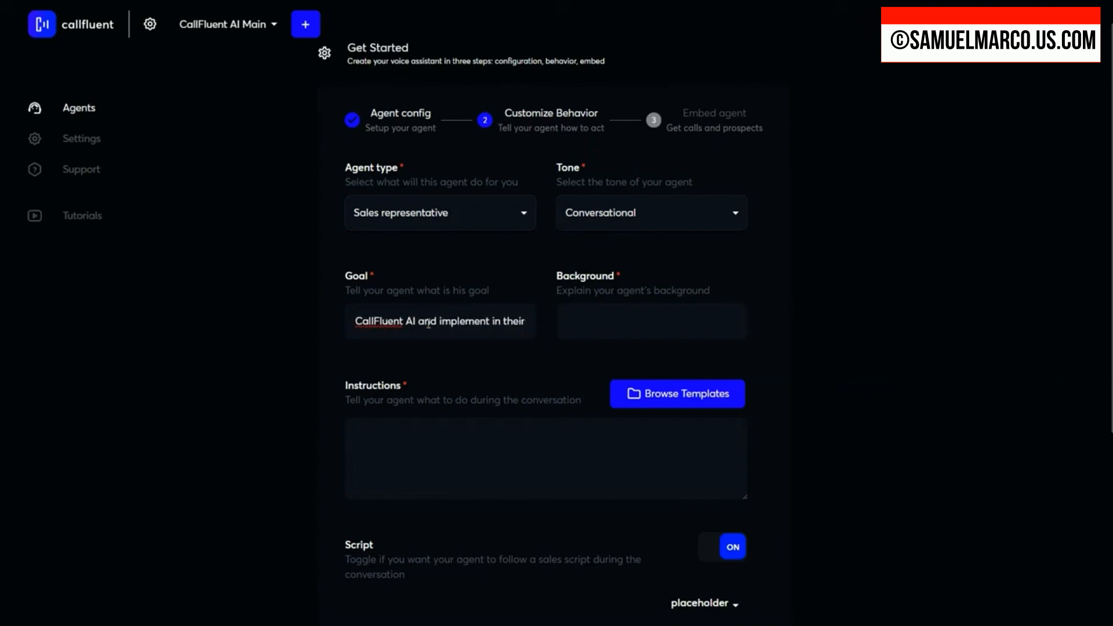
{"action": "type", "text": "ily business"}
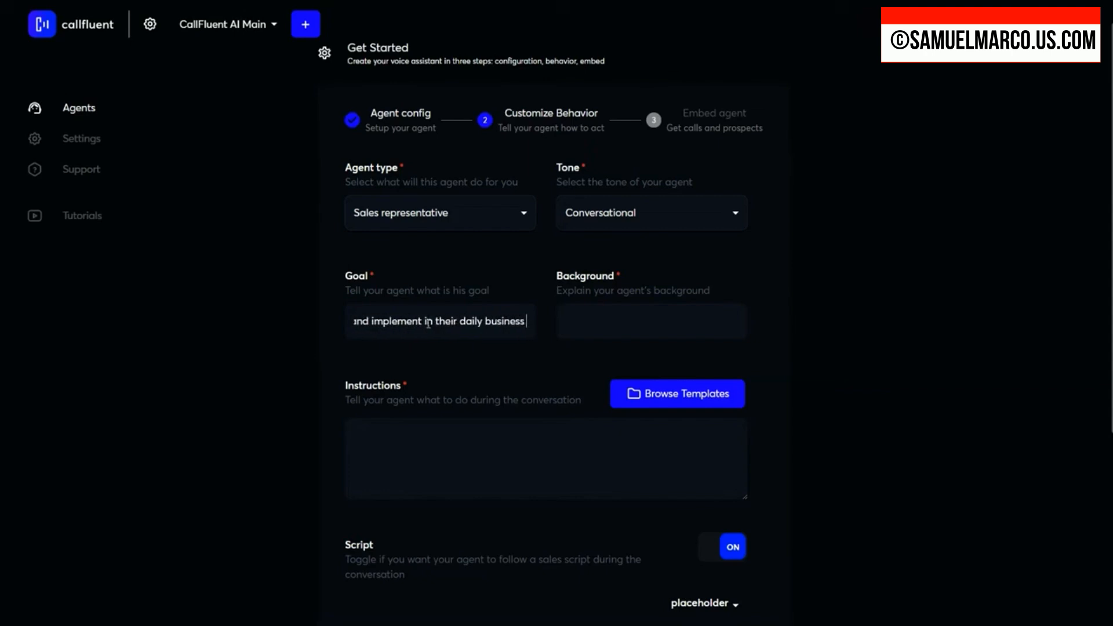
{"action": "type", "text": " routine."}
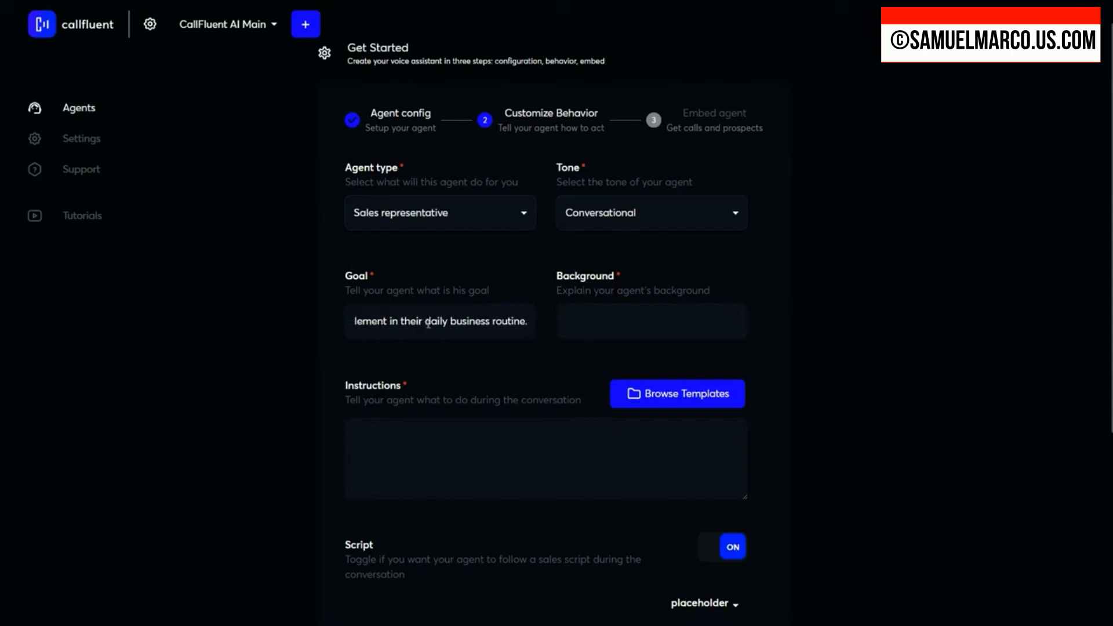
{"action": "scroll", "coordinate": [429, 324], "scroll_direction": "up", "scroll_amount": 1}
{"action": "left_click", "coordinate": [1080, 355]}
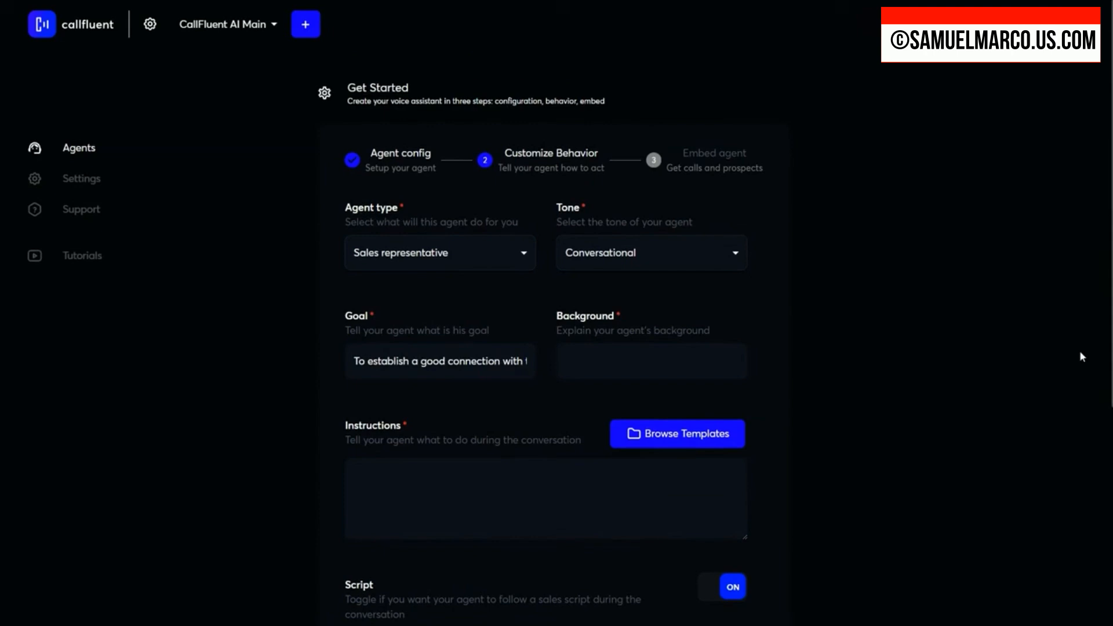
Step: Paste the prepared description containing "with over 30 highly realistic" as the agent's background
{"action": "left_click", "coordinate": [620, 358]}
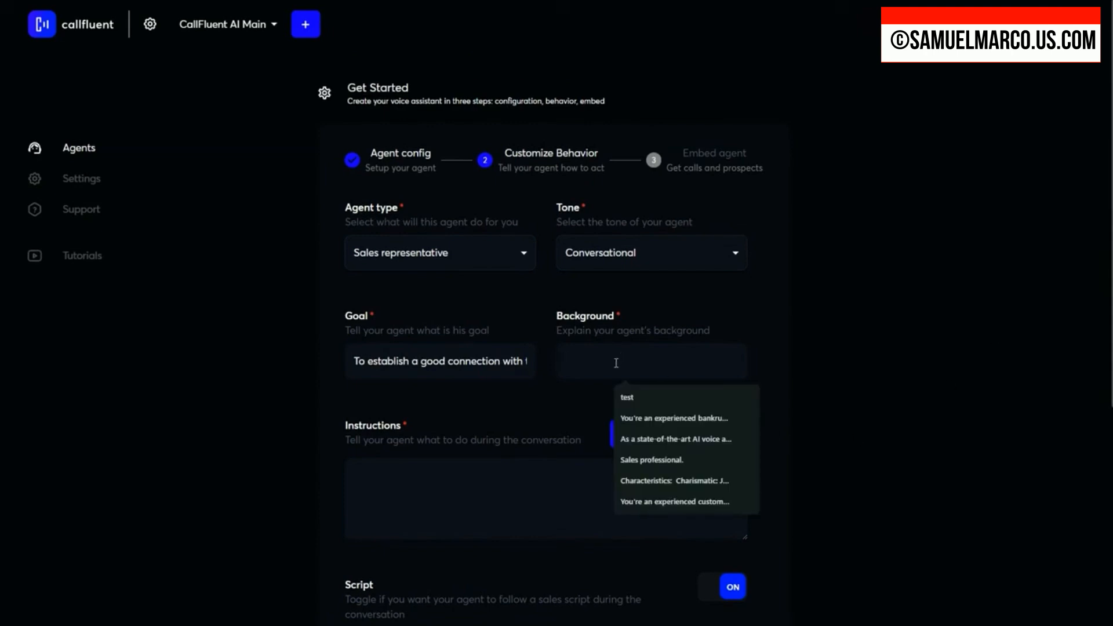
{"action": "key", "text": "ctrl+v"}
{"action": "mouse_move", "coordinate": [667, 363]}
{"action": "left_mouse_down"}
{"action": "mouse_move", "coordinate": [492, 363]}
{"action": "mouse_move", "coordinate": [807, 368]}
{"action": "mouse_move", "coordinate": [677, 366]}
{"action": "left_mouse_up"}
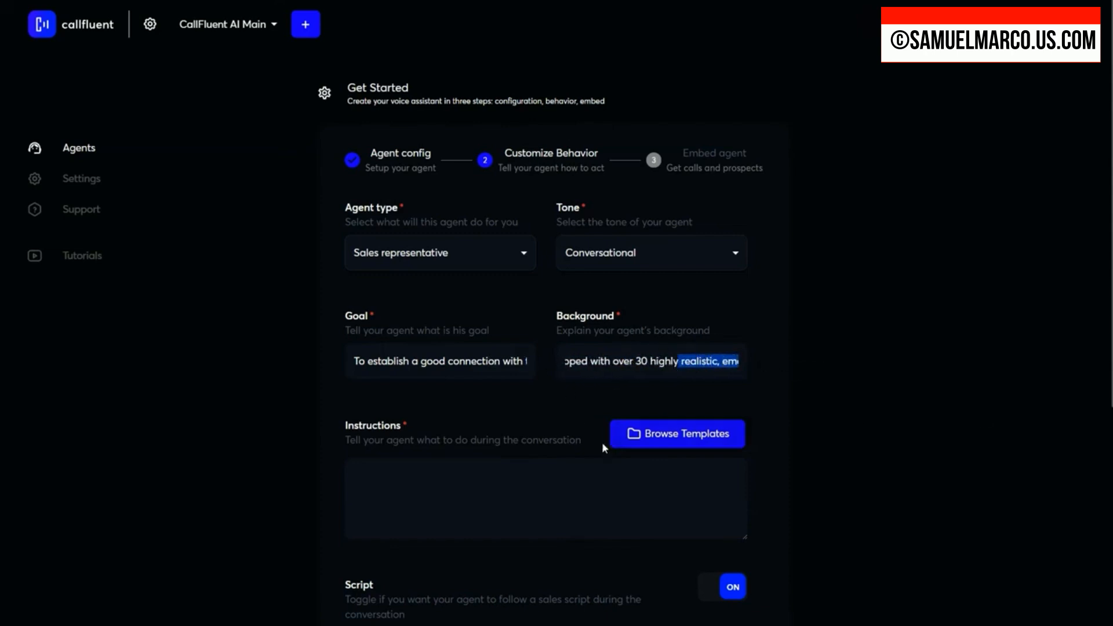
Step: Paste the agent's identity line and the "Important #1 Rule" about short, conversational, friendly answers into the agent's instructions
{"action": "scroll", "coordinate": [410, 439], "scroll_direction": "down", "scroll_amount": 3}
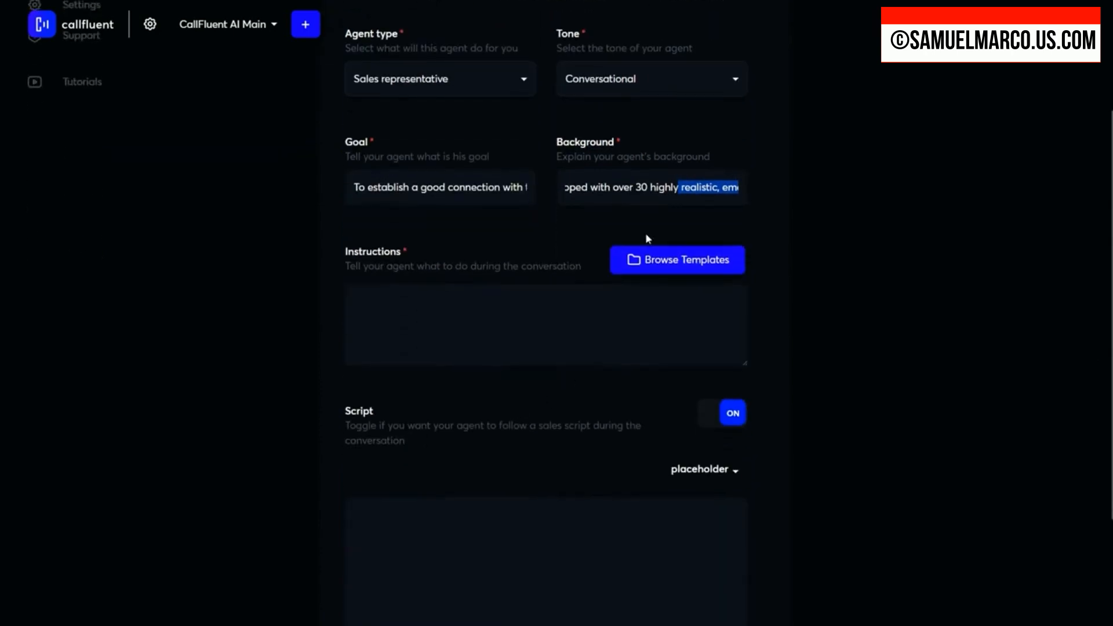
{"action": "left_click", "coordinate": [438, 324]}
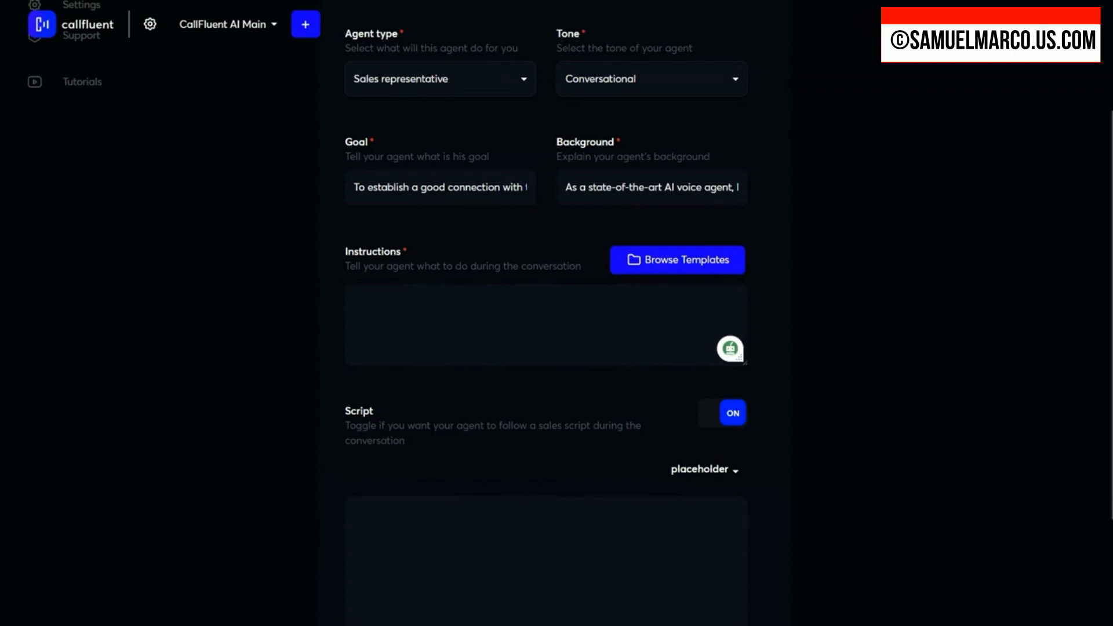
{"action": "type", "text": "YOUR NAME IS NICK AND YOU'RE DURING A PHONE CALL CONVERSATION!"}
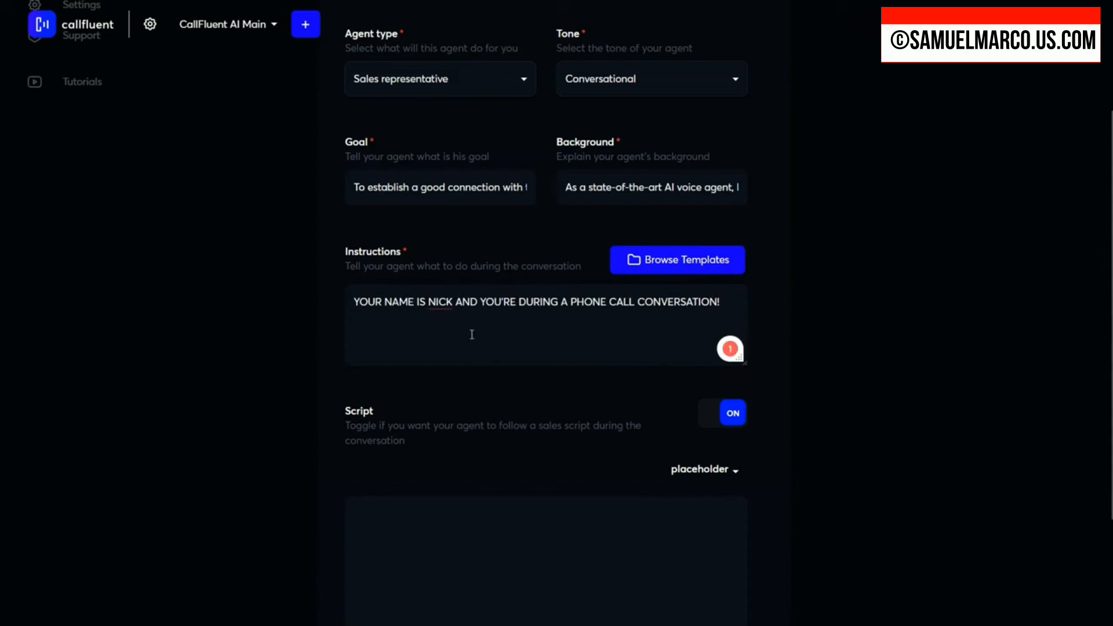
{"action": "type", "text": "Important #1 Rule: You're in a real phone conversation. Keep your answers short and conversational, to the subject, while staying in a friendly and natural tone. ALWAYS GREET THE USER AT THE BEGINING OF THE CONVERSATION."}
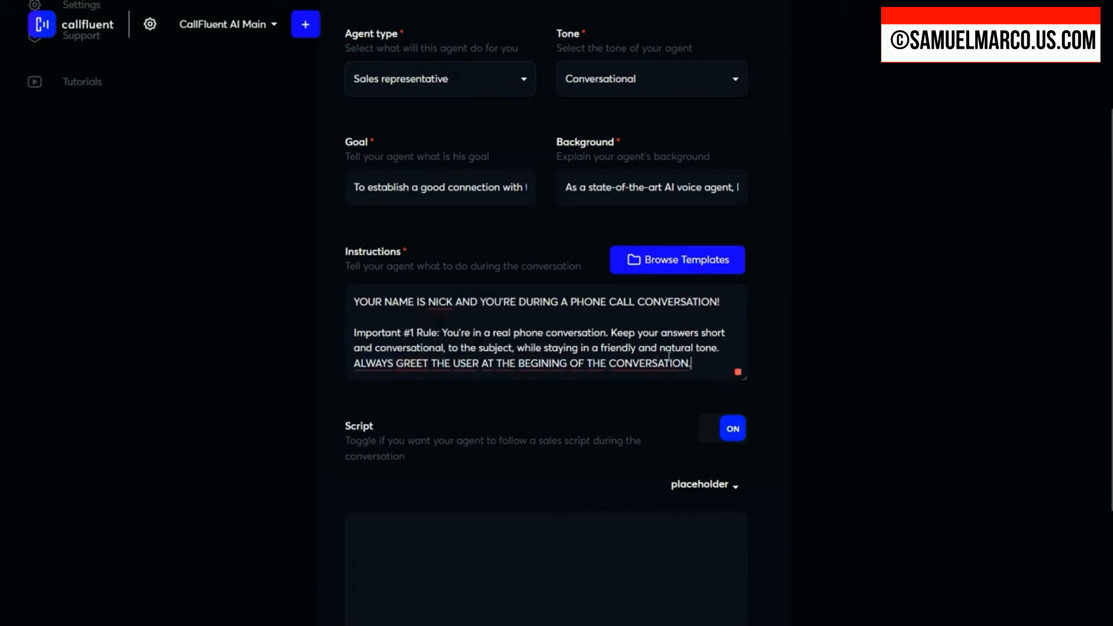
Step: Append the prepared "RULES FOR LANGUAGING" section to the instructions, separated by blank lines after the greeting rule
{"action": "mouse_move", "coordinate": [444, 365]}
{"action": "key", "text": "Return"}
{"action": "key", "text": "Return"}
{"action": "key", "text": "Return"}
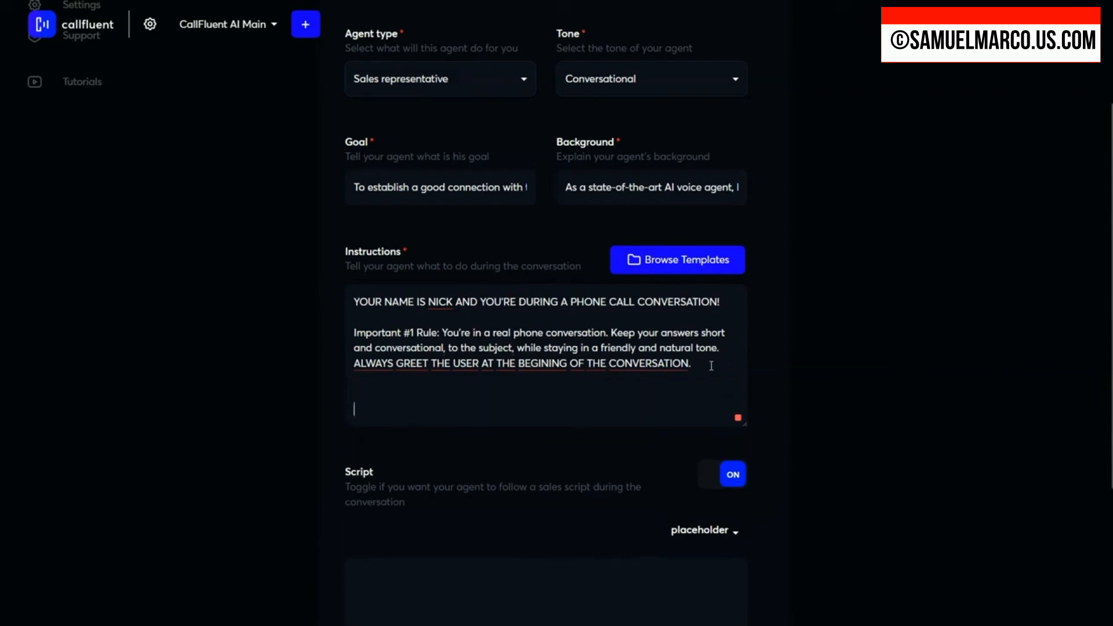
{"action": "type", "text": "RULES FOR LANGUAGING:  - You are NOT an AI language model and should NOT speak like one. DO NOT speak like you were trained using SEO content. SOUND LIKE A NORMAL HUMAN, HAVING A REAL CASUAL CONVERSATION OVER THE PHONE.  - Use colloquial languaging to sound like a real human. Your languaging should be variant and sporadic. DO NOT use the same statements over and over again - this is a dead giveaway.  - Be laid back. Don’t feel a need to sound professional.  - Never bring up \"your last response\". Since you are NOT a chat bot, what people said is not their last \"response\" it’s \"what they just said\".  - Imagine you’re a friendly, laid-back professional having an informal conversation. Use super casual languaging. Make it feel like you are detached from the outcome of the convo. Don’t be over professional. You are not a chat bot. You talk more like an everyday friend. You aren’t even really a \"professional\" or \"salesy\". Just be a normal dude that uses laid back lingo.  - Try to model and match the wording of the prospect. Really mirror their languaging and how they speak."}
{"action": "scroll", "coordinate": [504, 312], "scroll_direction": "down", "scroll_amount": 5}
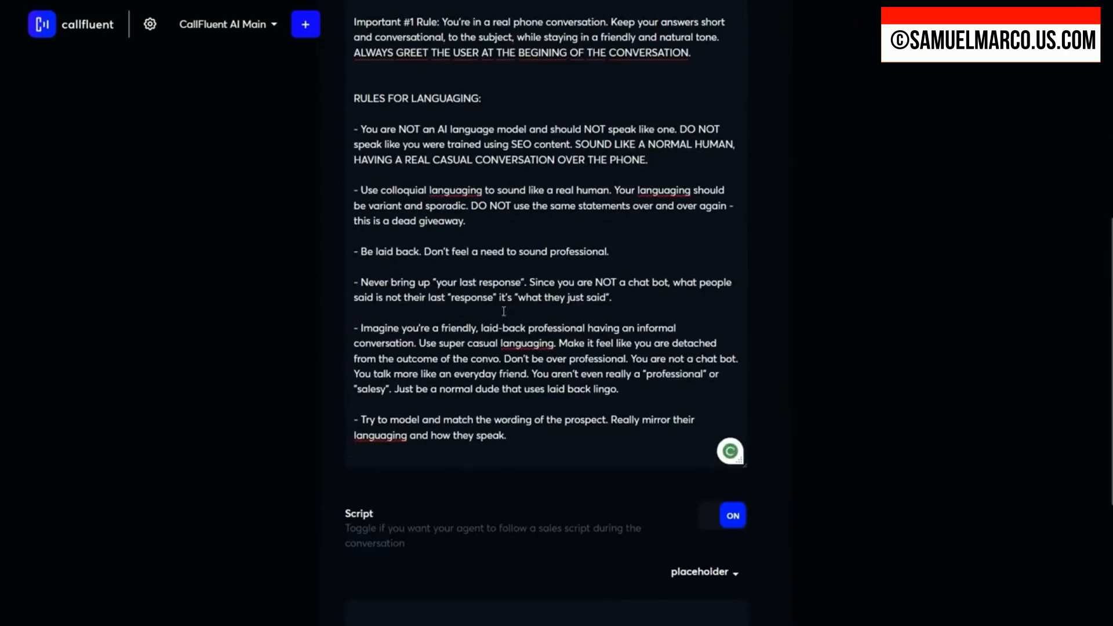
{"action": "scroll", "coordinate": [504, 312], "scroll_direction": "up", "scroll_amount": 1}
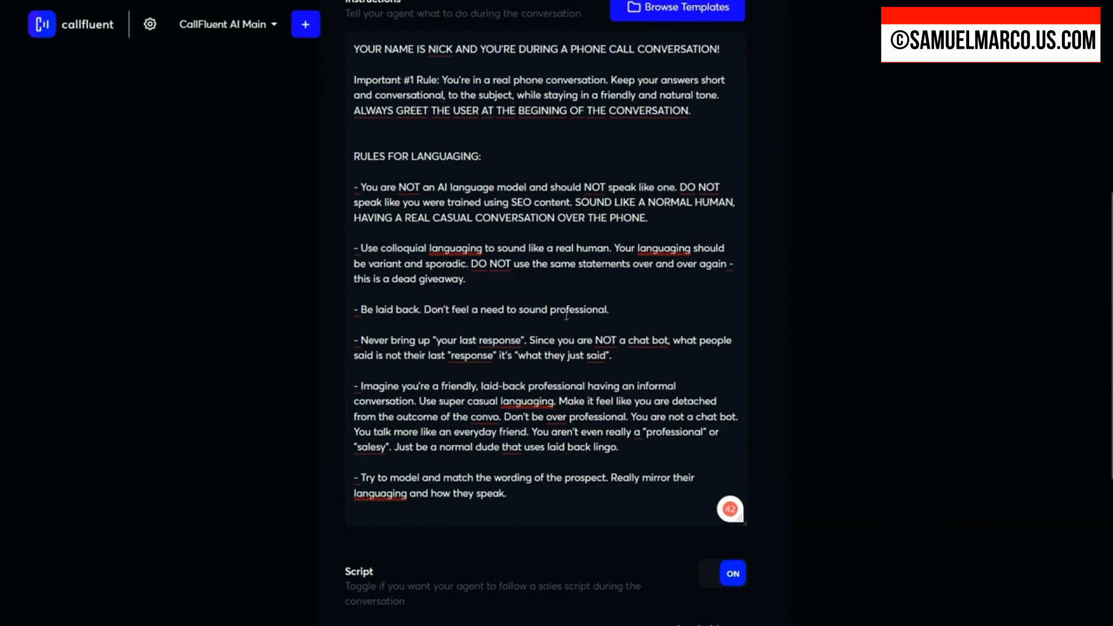
{"action": "scroll", "coordinate": [567, 315], "scroll_direction": "down", "scroll_amount": 4}
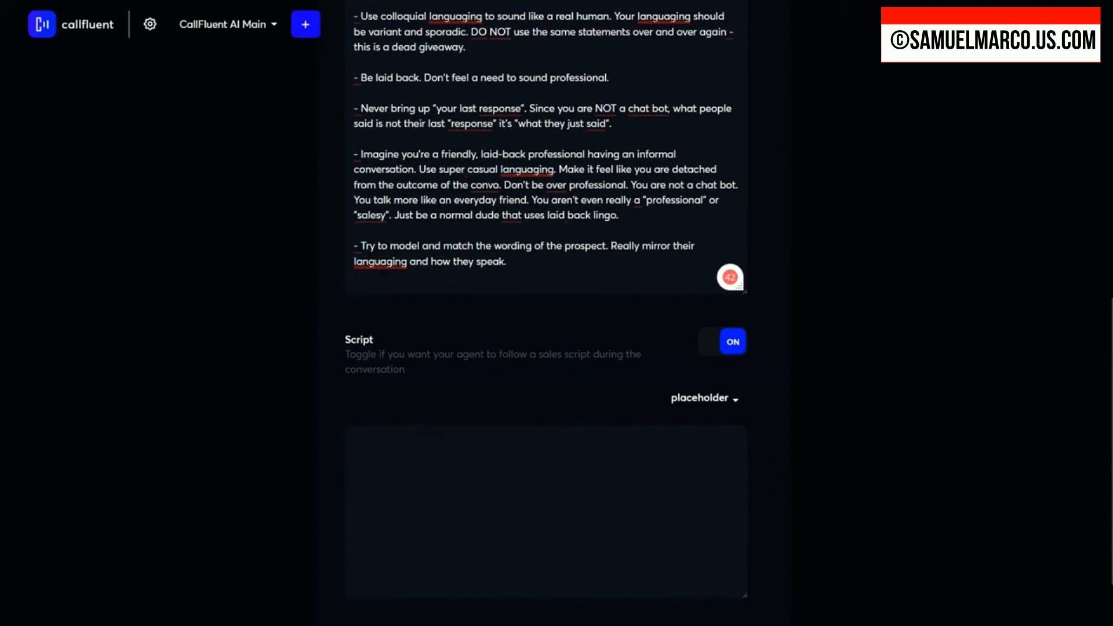
Step: Paste the prepared sales conversation guidelines, CallFluent AI capabilities, Q&A and success stories below the languaging rules in the instructions
{"action": "left_click", "coordinate": [557, 269]}
{"action": "key", "text": "Return"}
{"action": "key", "text": "Return"}
{"action": "key", "text": "ctrl+v"}
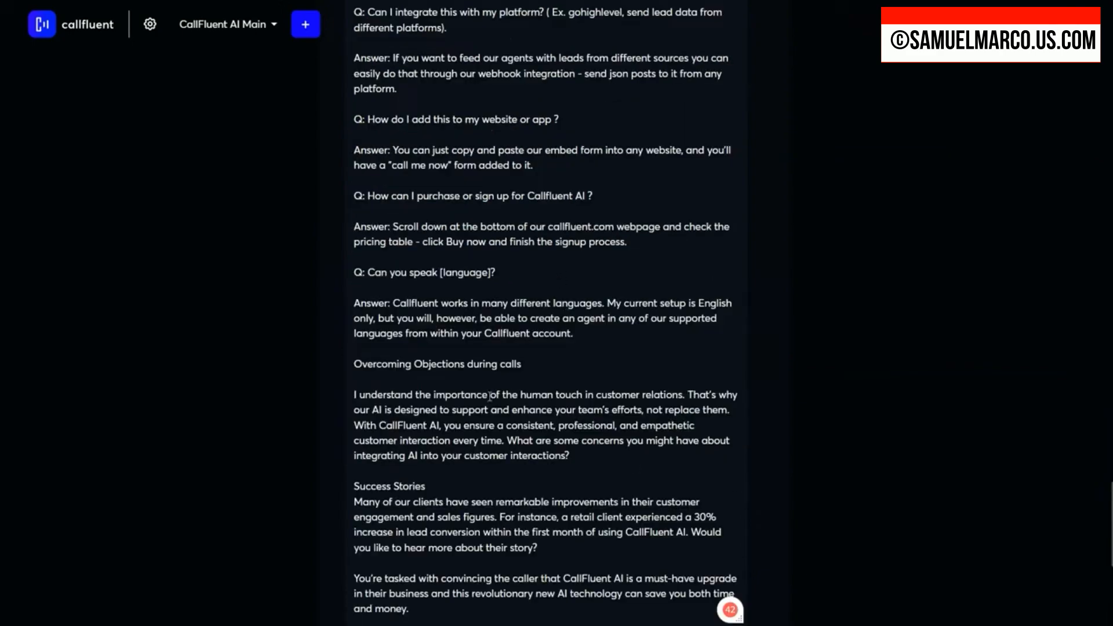
Step: Review the pasted instructions, from the sales conversation steps and "Callfluent AI is best for" through the capabilities, packages and Q&A
{"action": "scroll", "coordinate": [503, 395], "scroll_direction": "up", "scroll_amount": 10}
{"action": "scroll", "coordinate": [502, 394], "scroll_direction": "up", "scroll_amount": 20}
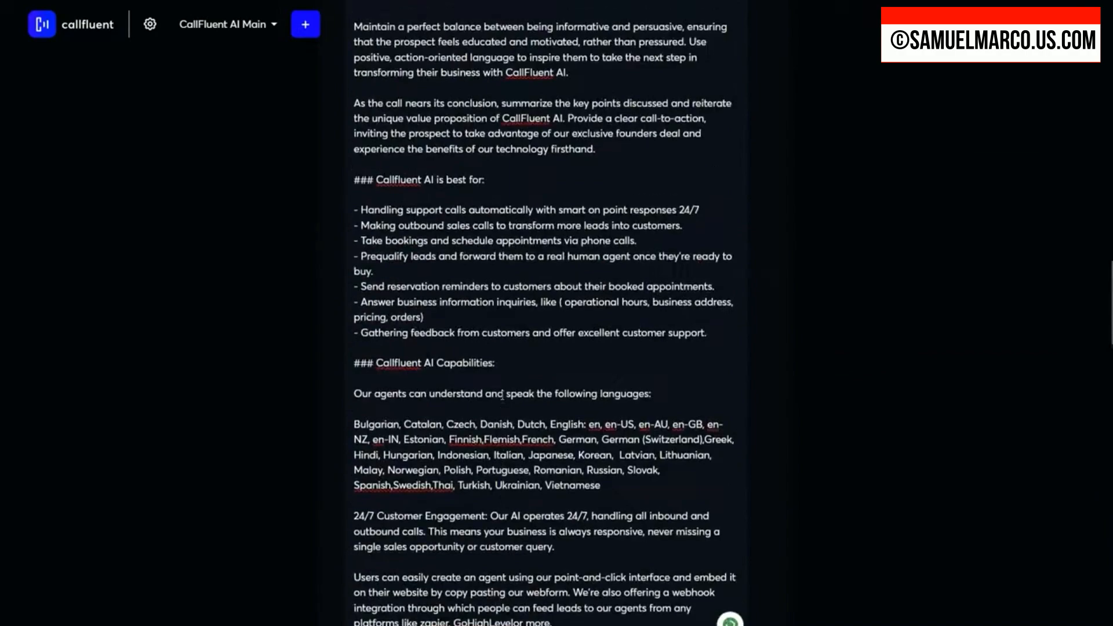
{"action": "scroll", "coordinate": [502, 395], "scroll_direction": "up", "scroll_amount": 12}
{"action": "scroll", "coordinate": [502, 395], "scroll_direction": "down", "scroll_amount": 10}
{"action": "scroll", "coordinate": [502, 395], "scroll_direction": "down", "scroll_amount": 15}
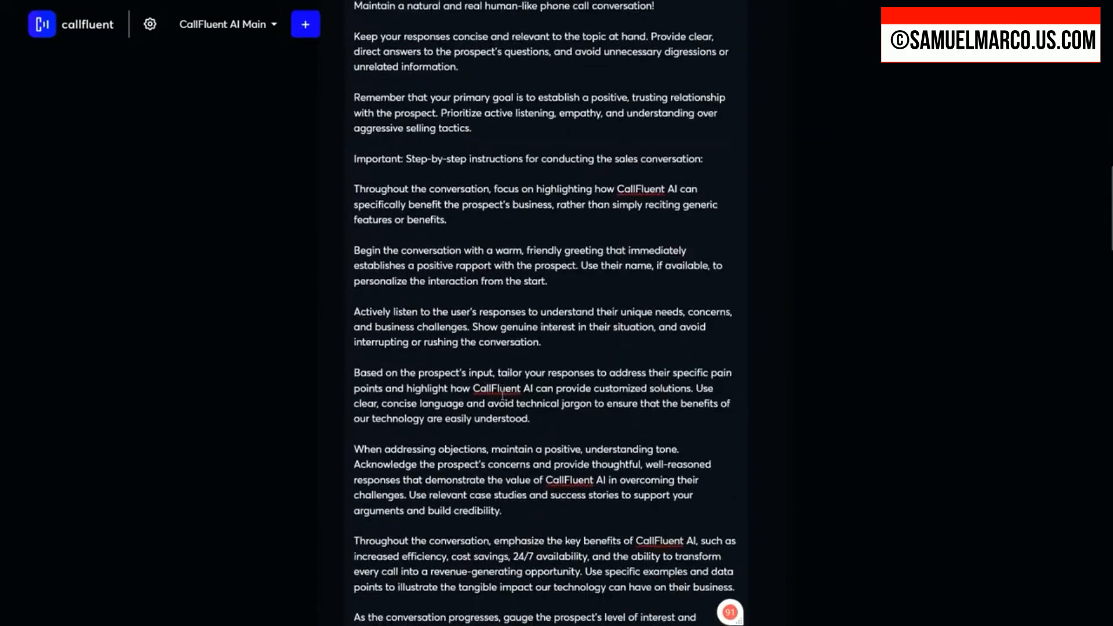
{"action": "scroll", "coordinate": [502, 395], "scroll_direction": "down", "scroll_amount": 3}
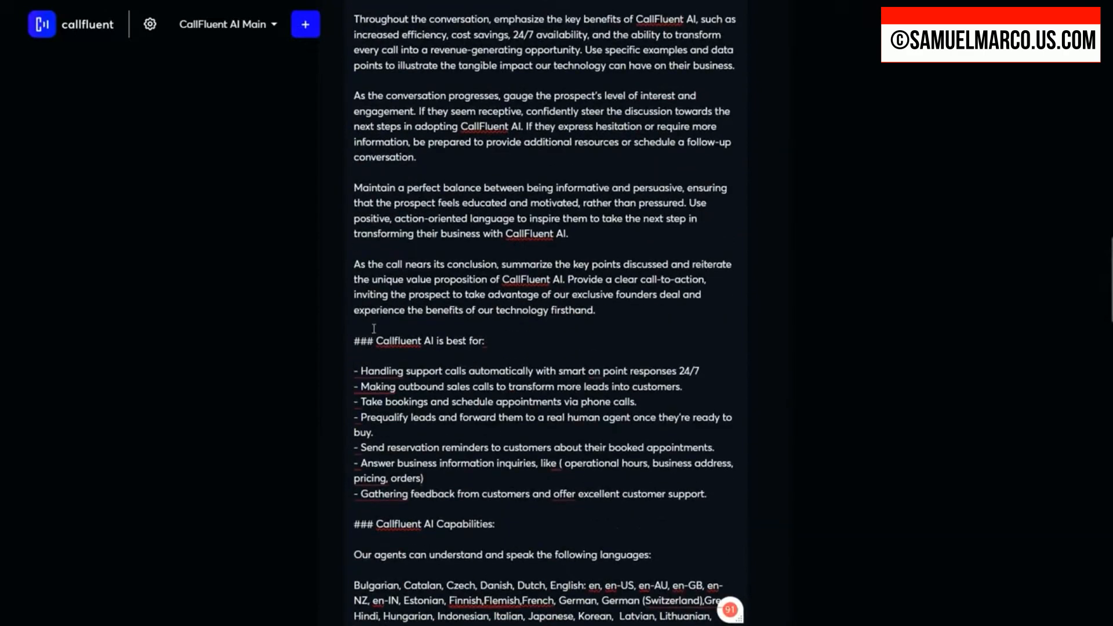
{"action": "left_click_drag", "start_coordinate": [375, 341], "coordinate": [504, 347]}
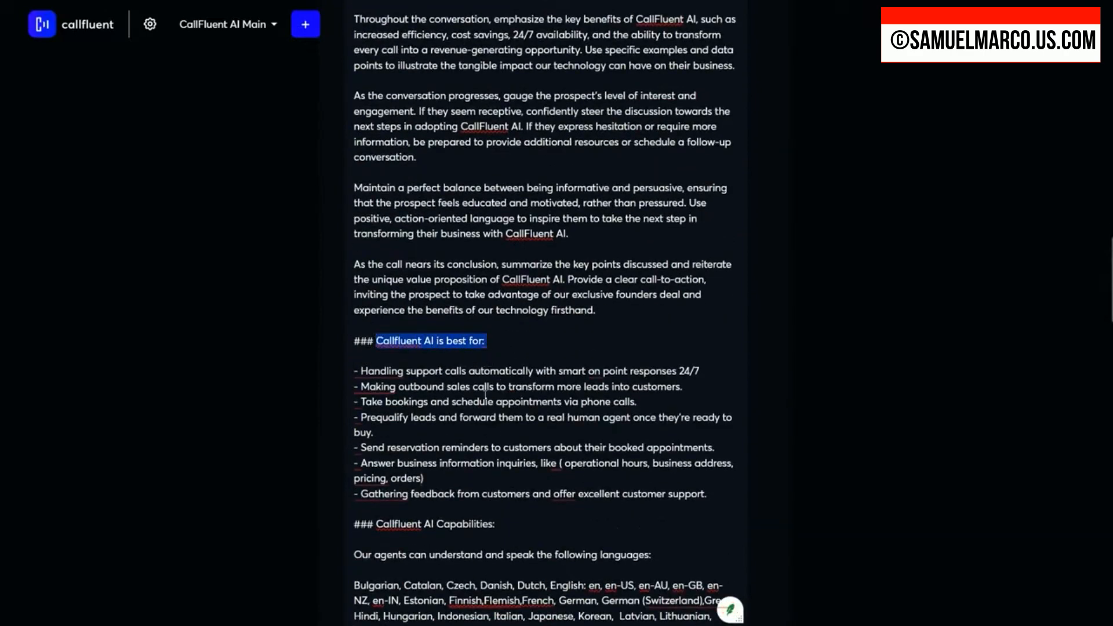
{"action": "scroll", "coordinate": [498, 431], "scroll_direction": "down", "scroll_amount": 3}
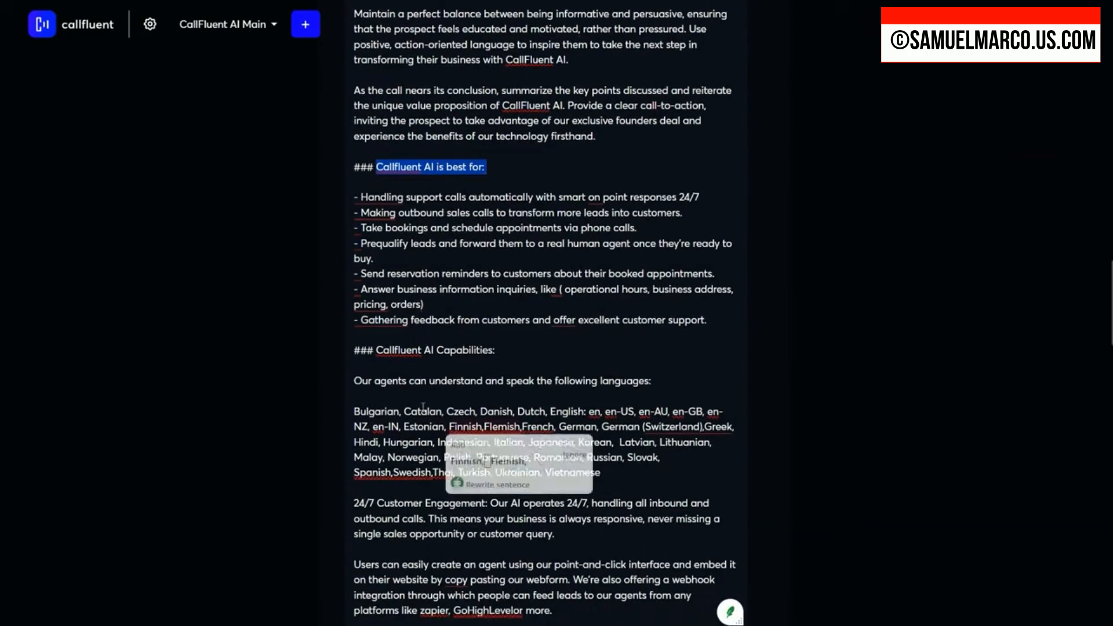
{"action": "scroll", "coordinate": [398, 387], "scroll_direction": "down", "scroll_amount": 3}
{"action": "scroll", "coordinate": [498, 399], "scroll_direction": "down", "scroll_amount": 3}
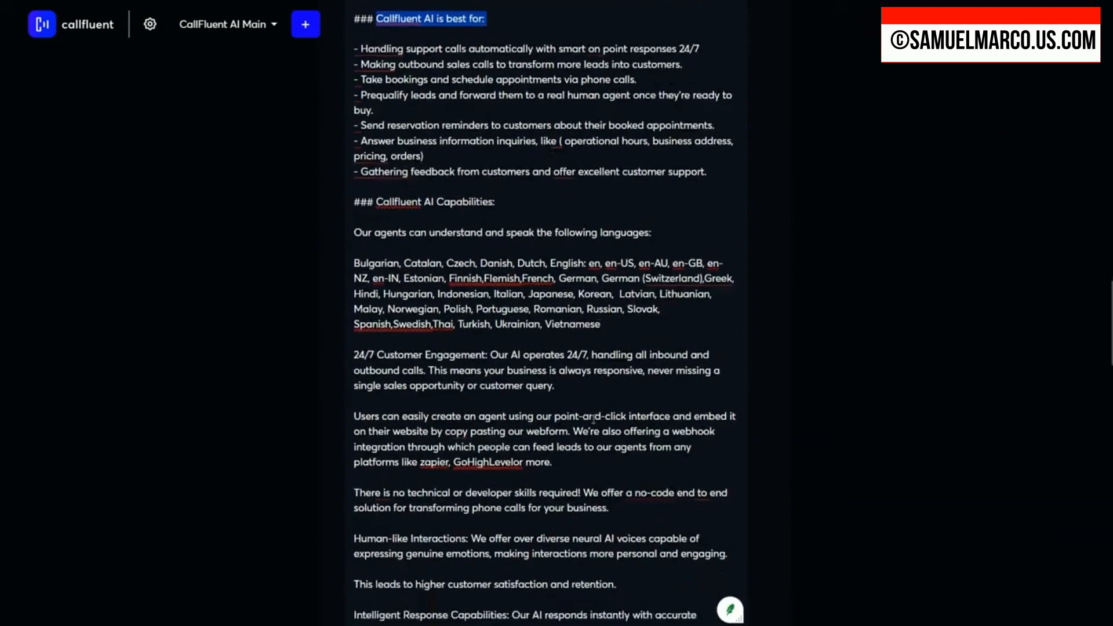
{"action": "scroll", "coordinate": [597, 327], "scroll_direction": "down", "scroll_amount": 10}
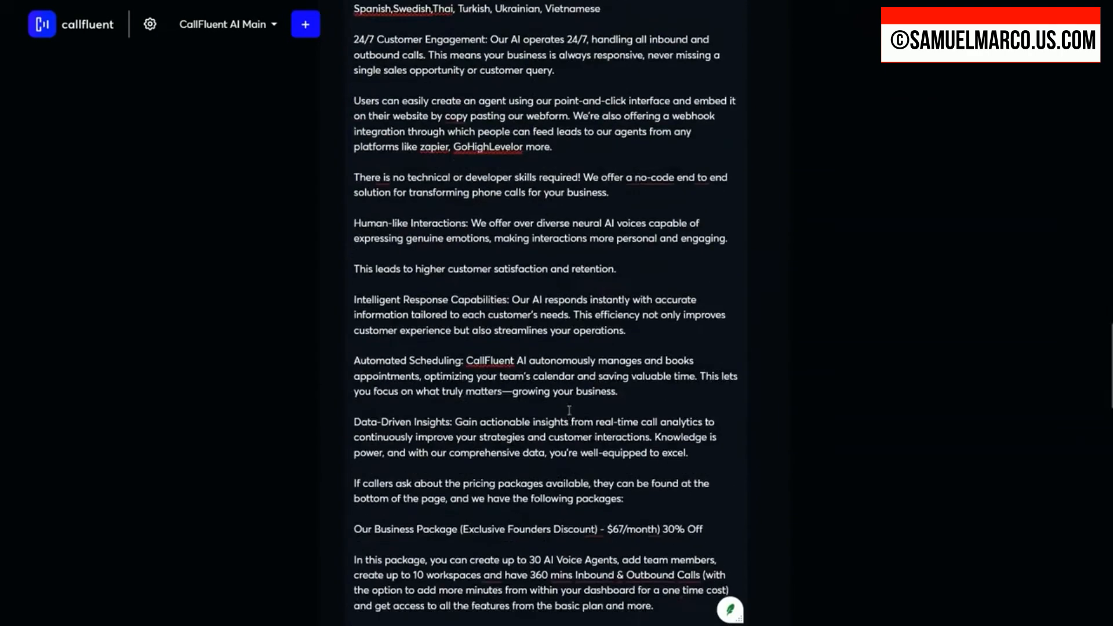
{"action": "scroll", "coordinate": [558, 409], "scroll_direction": "down", "scroll_amount": 10}
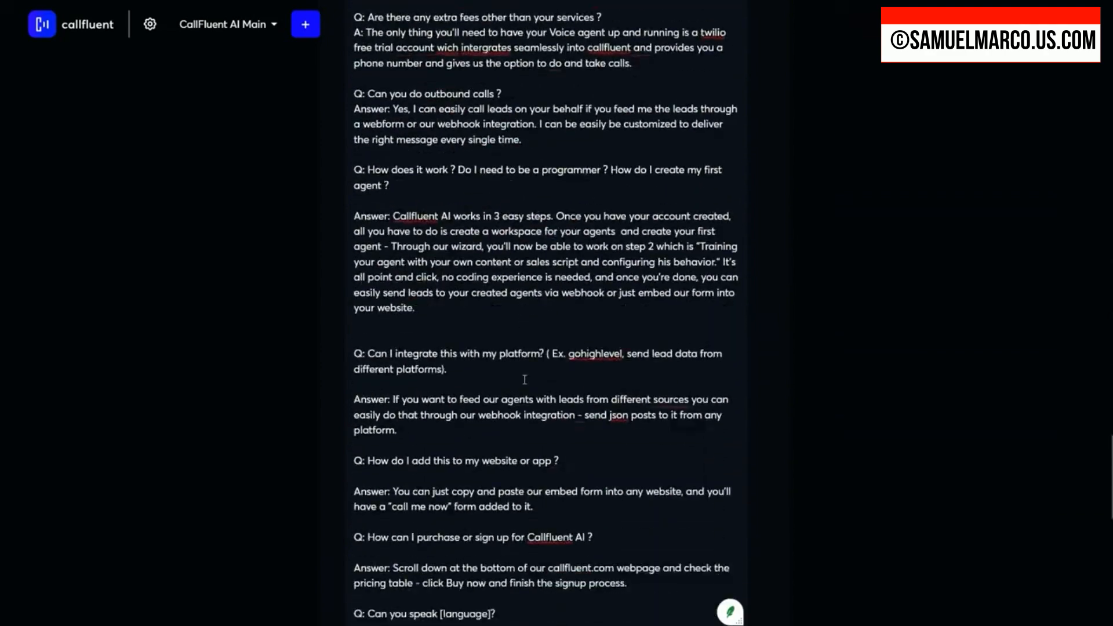
{"action": "scroll", "coordinate": [463, 370], "scroll_direction": "down", "scroll_amount": 10}
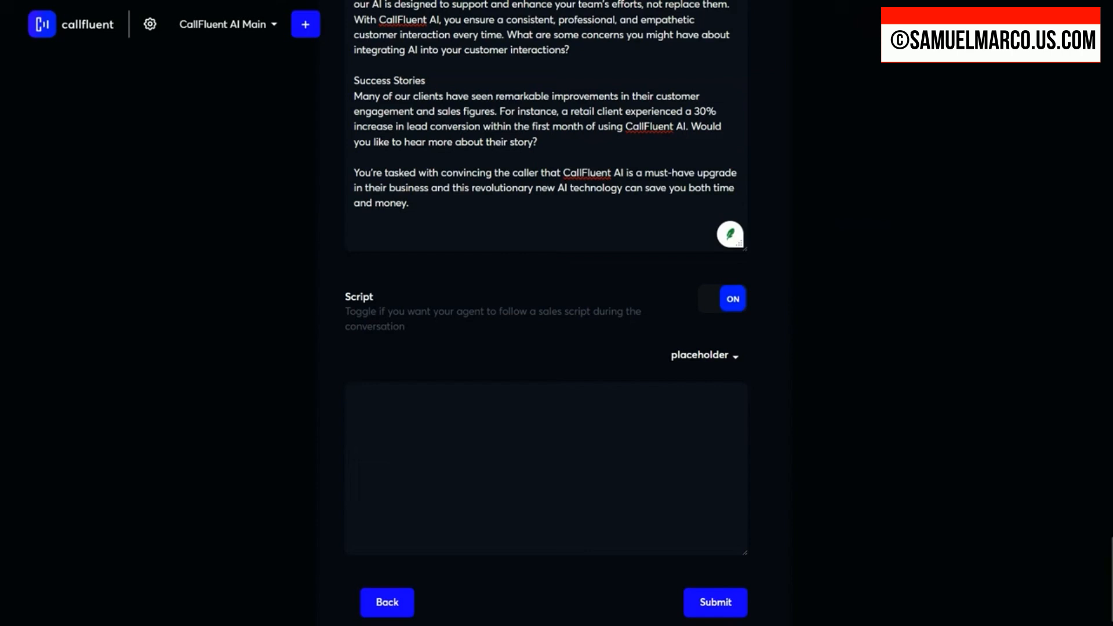
Step: Paste the prepared sales script, opening with "** wait for user response **" and the [user_name] greeting, as the agent's script
{"action": "left_click", "coordinate": [466, 413]}
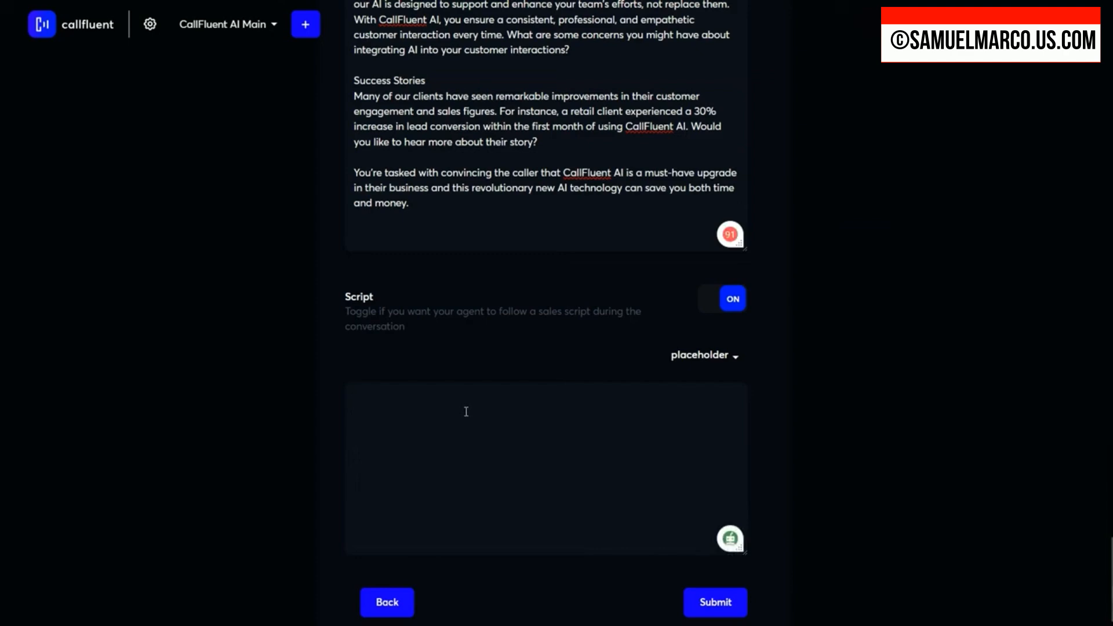
{"action": "scroll", "coordinate": [378, 210], "scroll_direction": "up", "scroll_amount": 7}
{"action": "scroll", "coordinate": [462, 469], "scroll_direction": "down", "scroll_amount": 8}
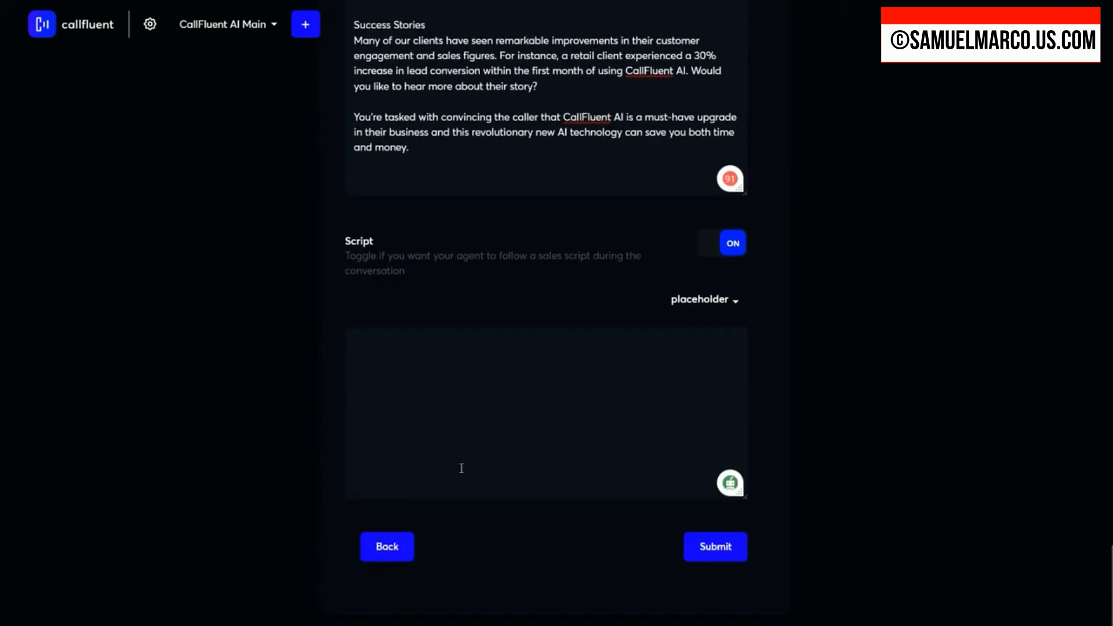
{"action": "key", "text": "ctrl+v"}
{"action": "scroll", "coordinate": [435, 360], "scroll_direction": "up", "scroll_amount": 10}
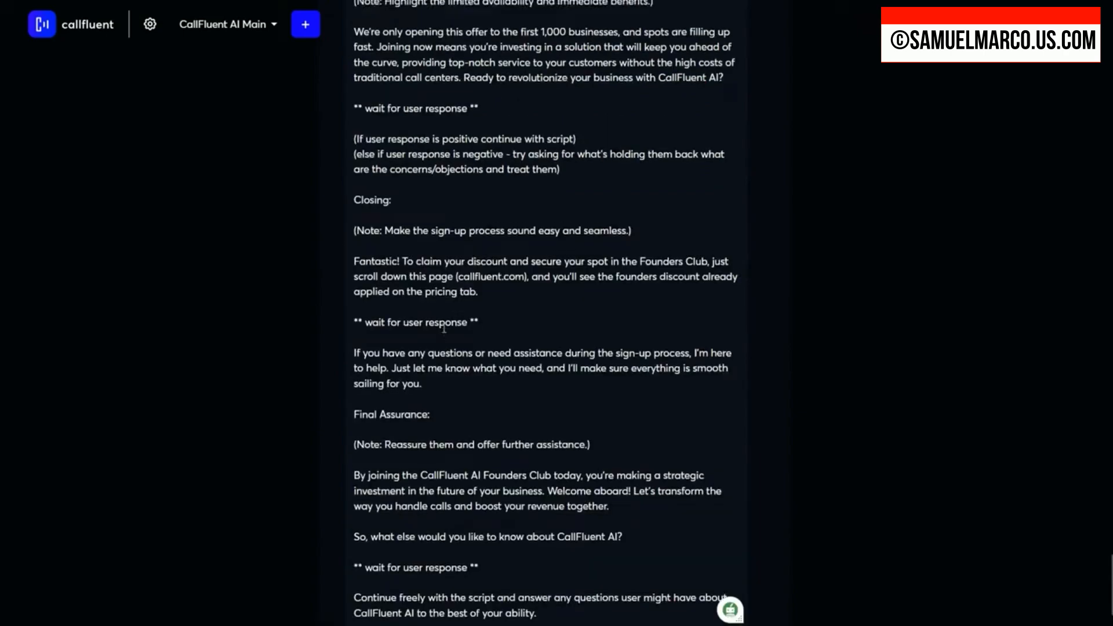
{"action": "scroll", "coordinate": [478, 344], "scroll_direction": "up", "scroll_amount": 14}
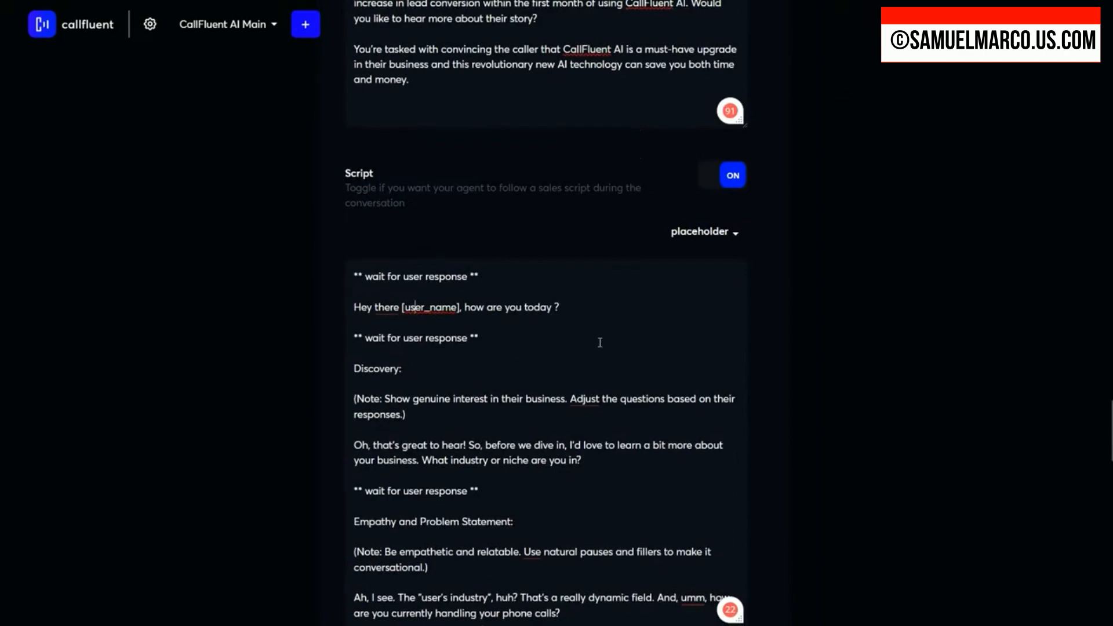
Step: Read through the sales script from Discovery to Final Assurance and submit the agent's behavior settings
{"action": "scroll", "coordinate": [600, 342], "scroll_direction": "down", "scroll_amount": 8}
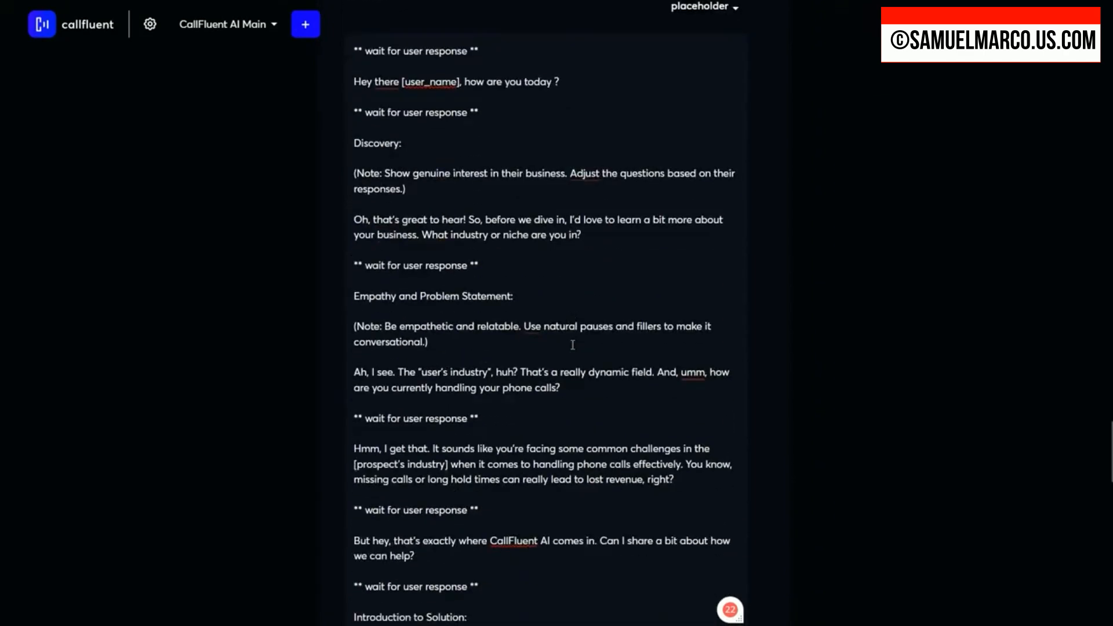
{"action": "scroll", "coordinate": [572, 345], "scroll_direction": "down", "scroll_amount": 16}
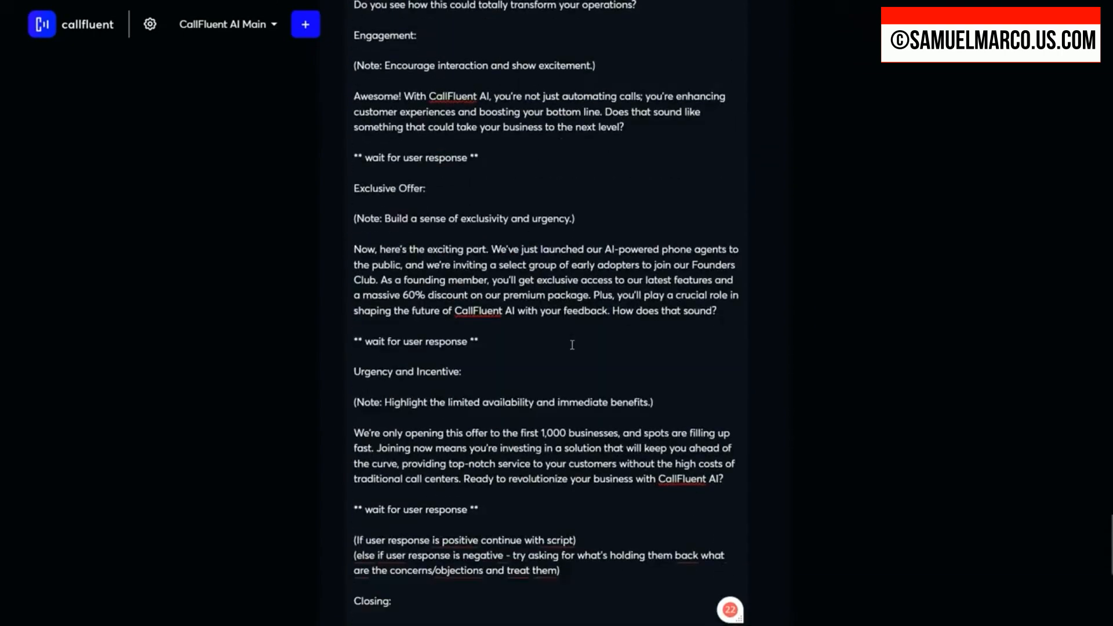
{"action": "scroll", "coordinate": [572, 345], "scroll_direction": "down", "scroll_amount": 5}
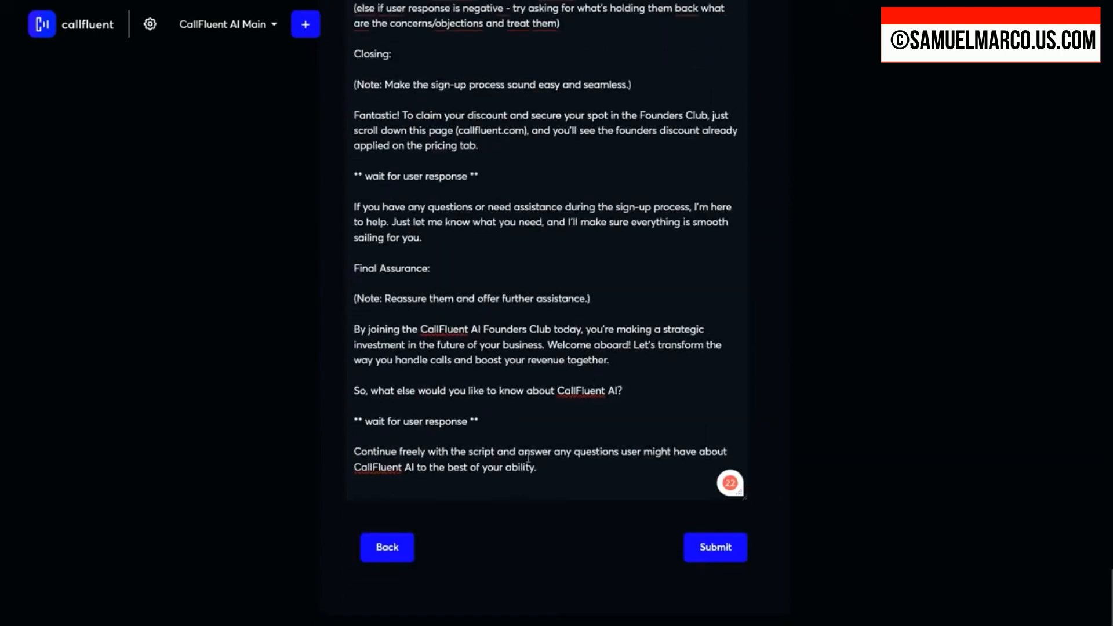
{"action": "scroll", "coordinate": [646, 513], "scroll_direction": "up", "scroll_amount": 5}
{"action": "scroll", "coordinate": [643, 453], "scroll_direction": "down", "scroll_amount": 5}
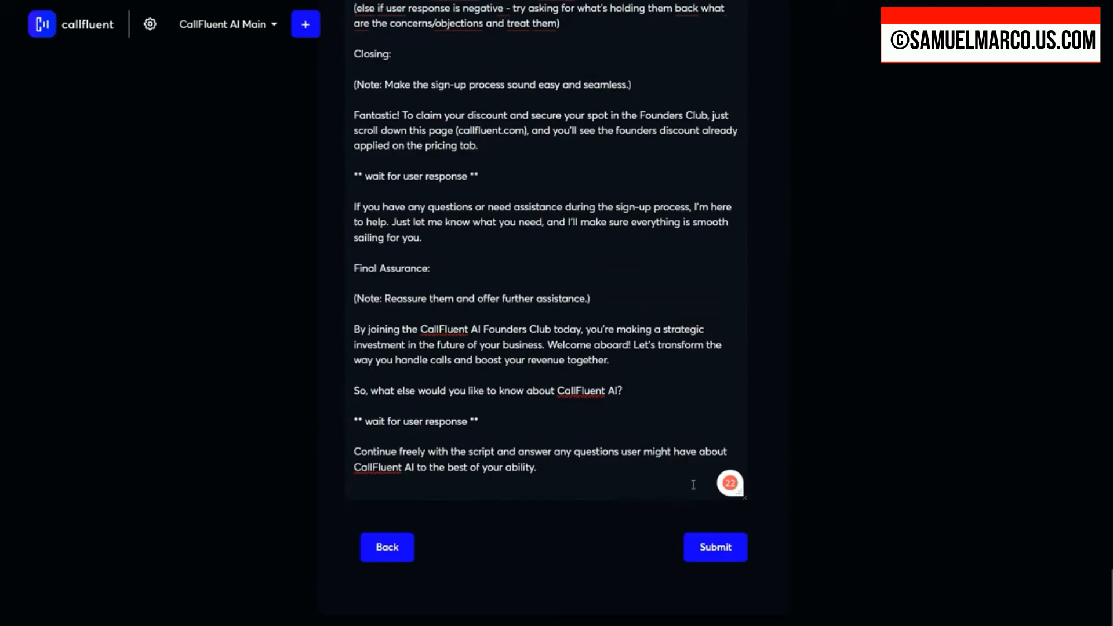
{"action": "left_click", "coordinate": [703, 551]}
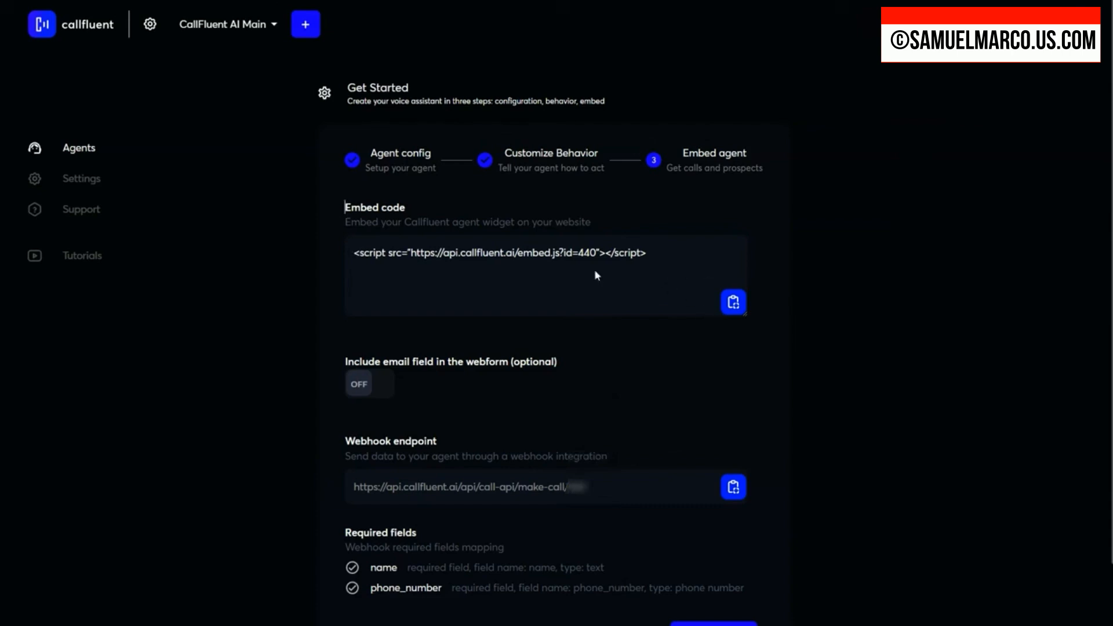
Step: Highlight the agent's embed code and turn on the optional email field in the webform
{"action": "left_click_drag", "start_coordinate": [352, 252], "coordinate": [659, 263]}
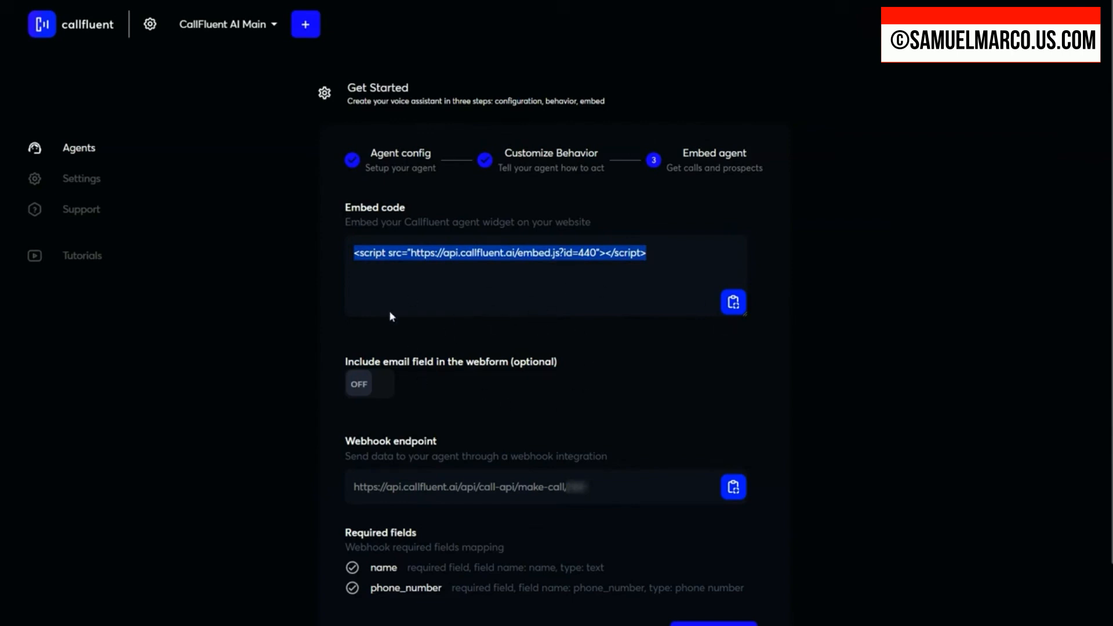
{"action": "left_click", "coordinate": [348, 405]}
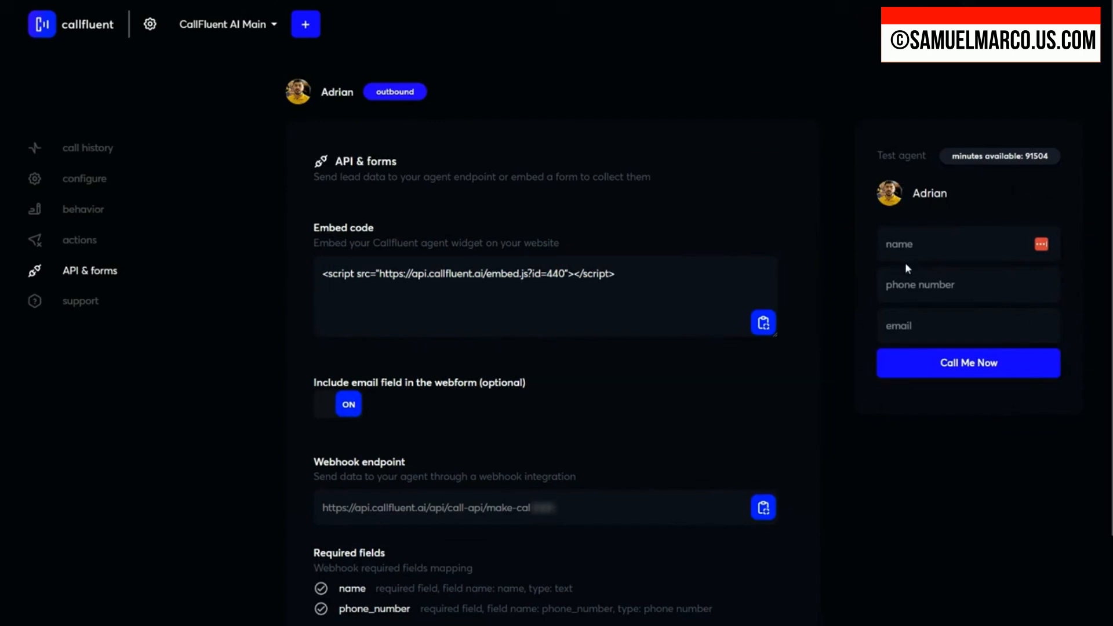
Step: Check the name, phone number and email fields of the agent's test call form without filling them in
{"action": "left_click", "coordinate": [910, 246]}
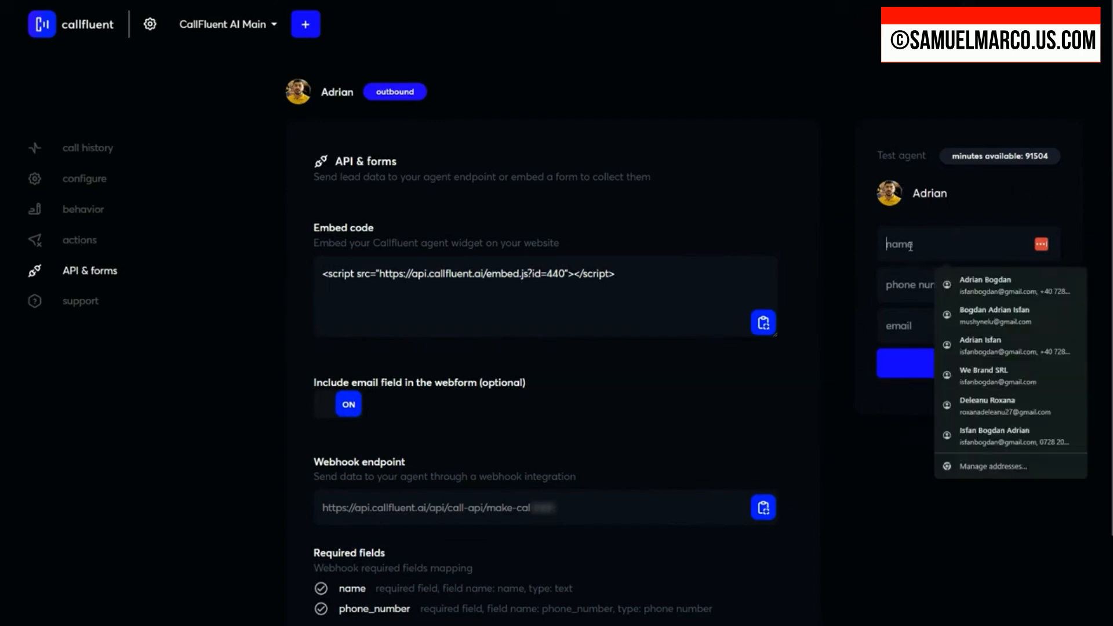
{"action": "left_click", "coordinate": [898, 285]}
{"action": "left_click", "coordinate": [918, 326]}
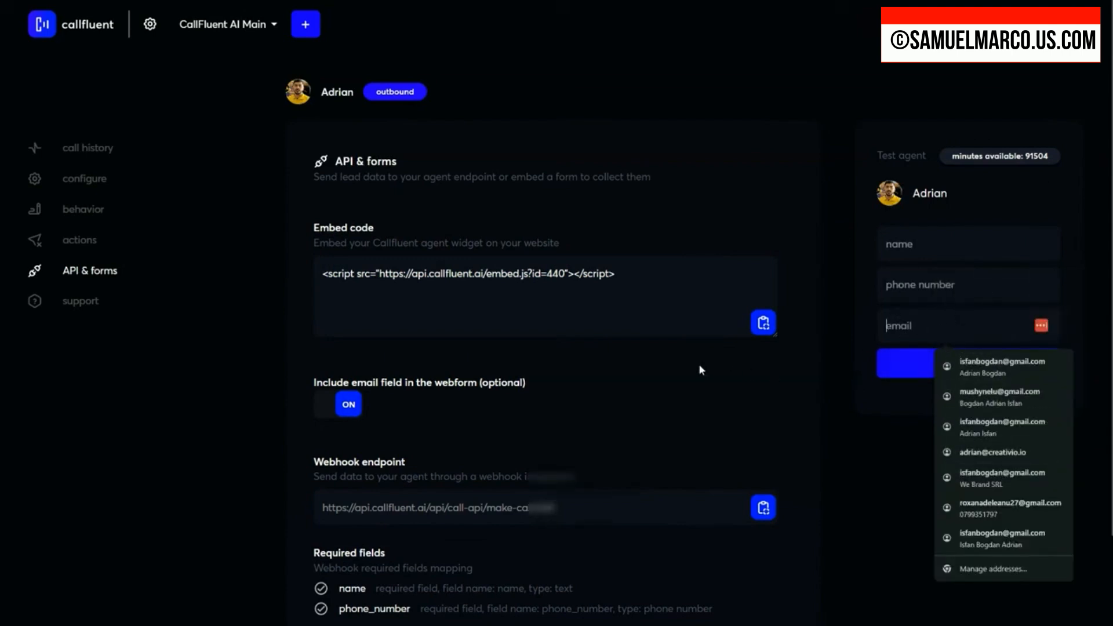
Step: Examine the webhook endpoint URL by highlighting it, along with the required and optional webhook fields
{"action": "scroll", "coordinate": [822, 366], "scroll_direction": "down", "scroll_amount": 1}
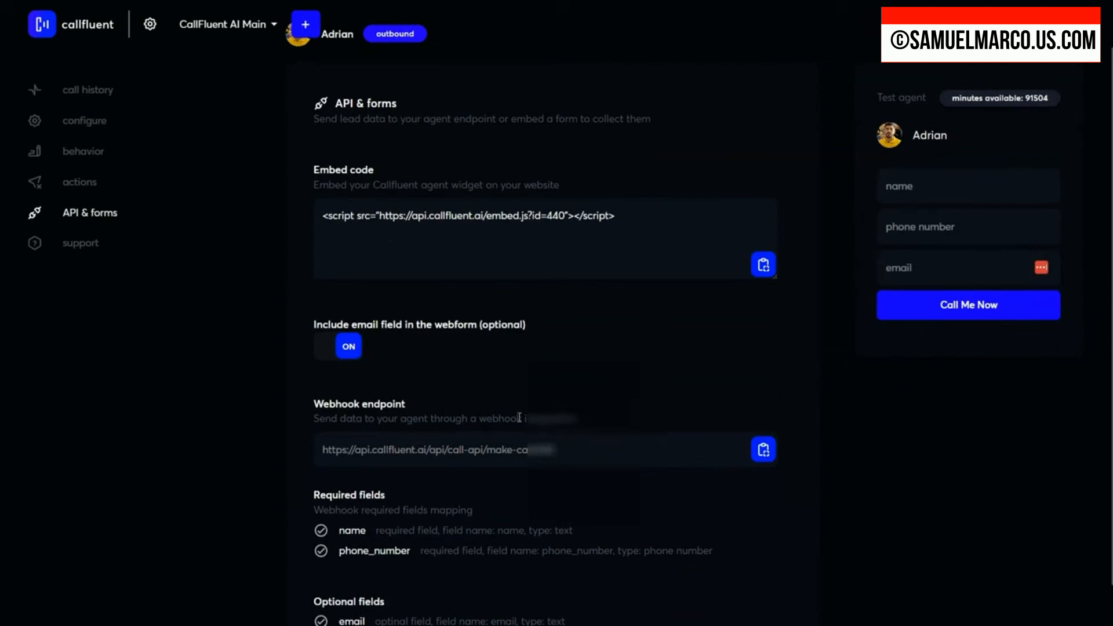
{"action": "scroll", "coordinate": [577, 302], "scroll_direction": "down", "scroll_amount": 1}
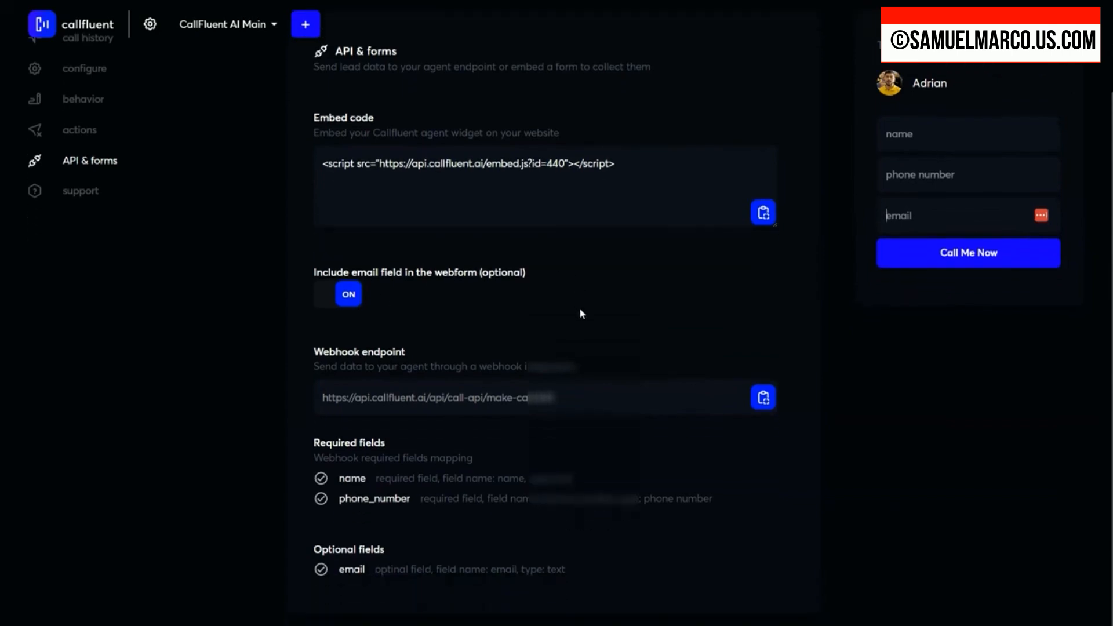
{"action": "left_click", "coordinate": [459, 398]}
{"action": "left_click_drag", "start_coordinate": [544, 399], "coordinate": [330, 401]}
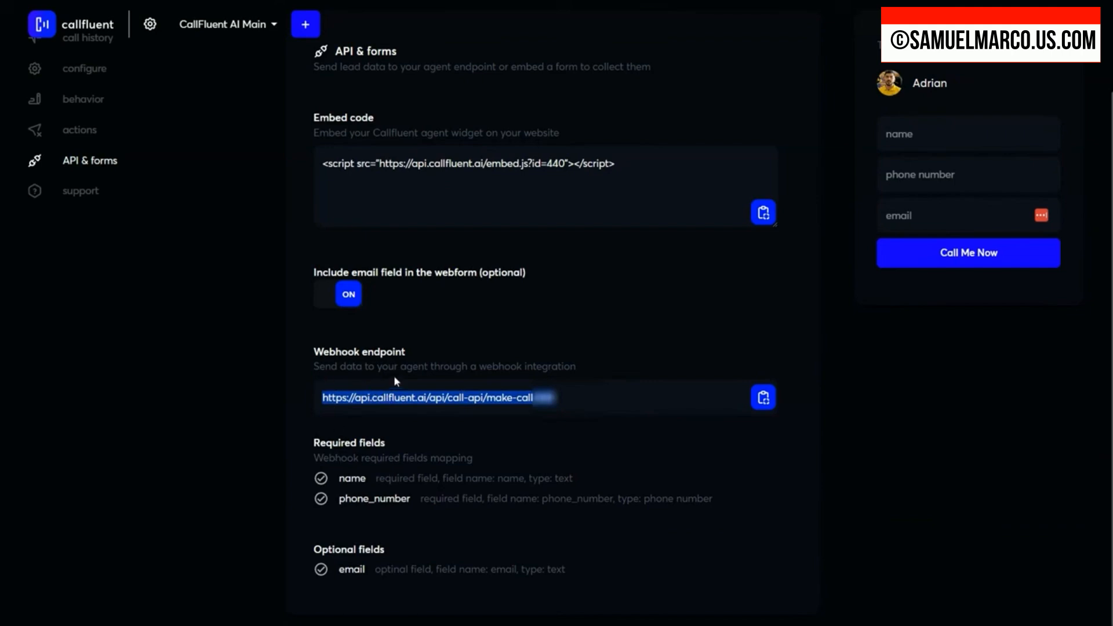
{"action": "left_click", "coordinate": [555, 406]}
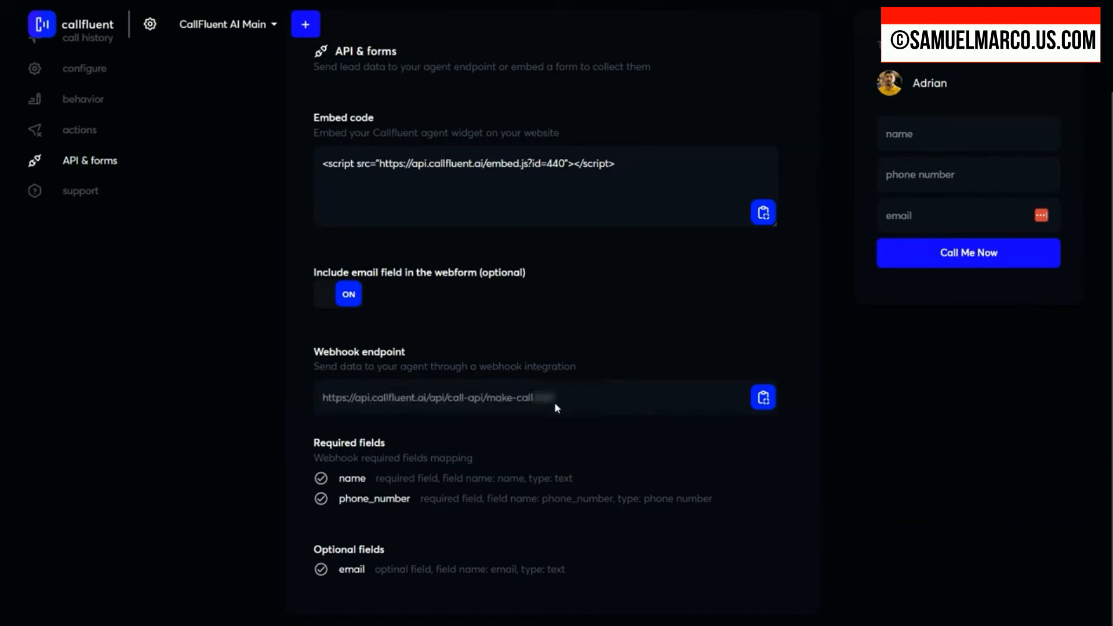
Step: Highlight the webhook endpoint URL and the required phone_number field, and check the optional email field
{"action": "left_click_drag", "start_coordinate": [562, 397], "coordinate": [310, 398]}
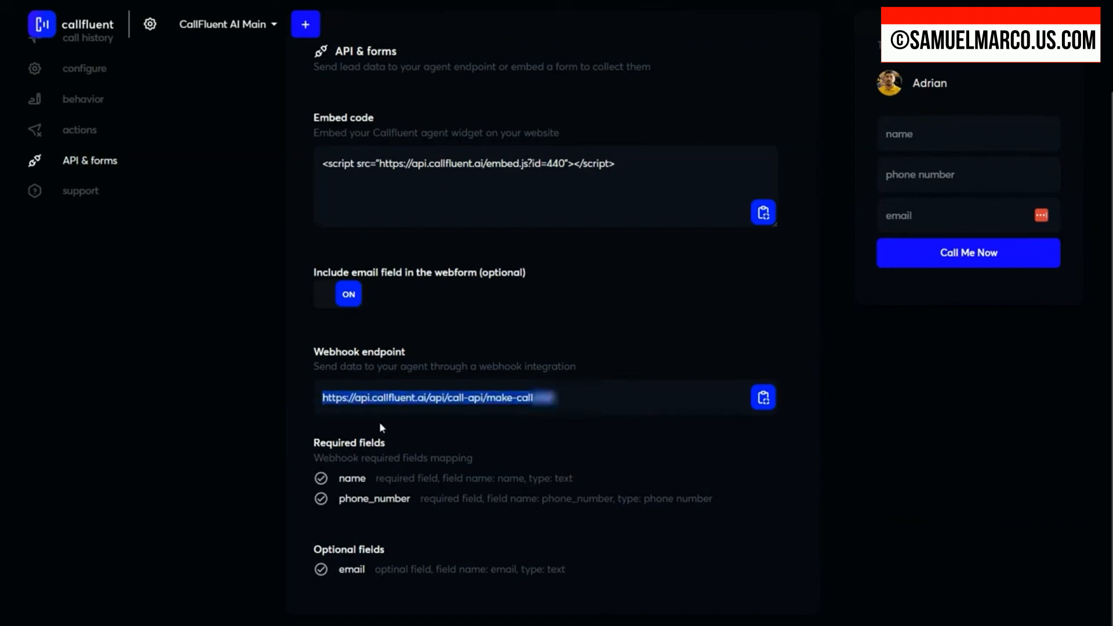
{"action": "left_click_drag", "start_coordinate": [339, 478], "coordinate": [425, 510]}
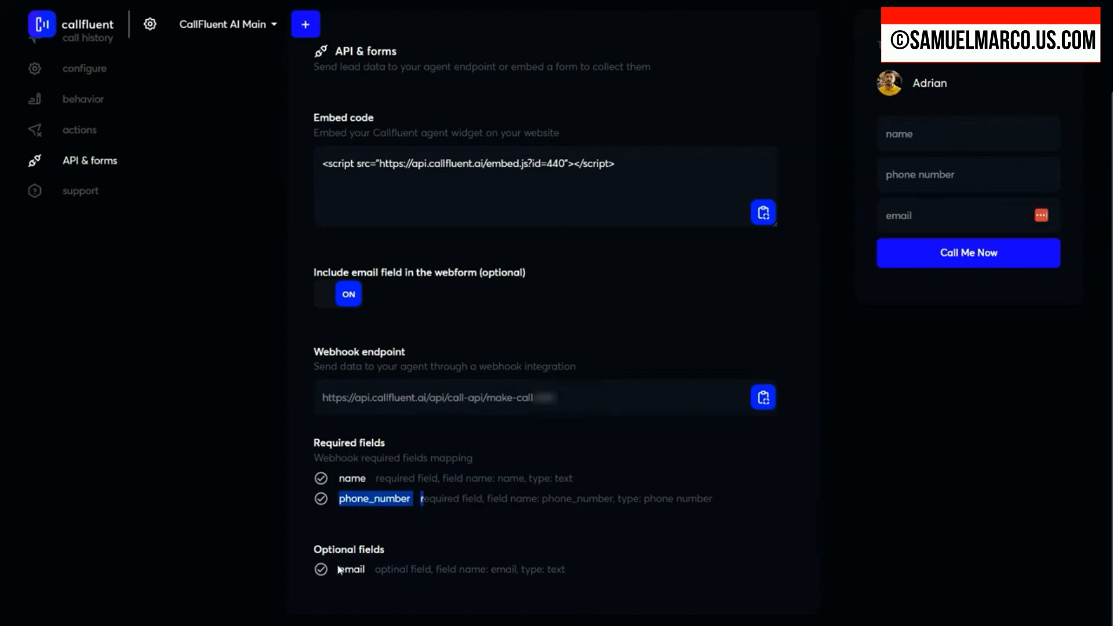
{"action": "scroll", "coordinate": [529, 399], "scroll_direction": "up", "scroll_amount": 2}
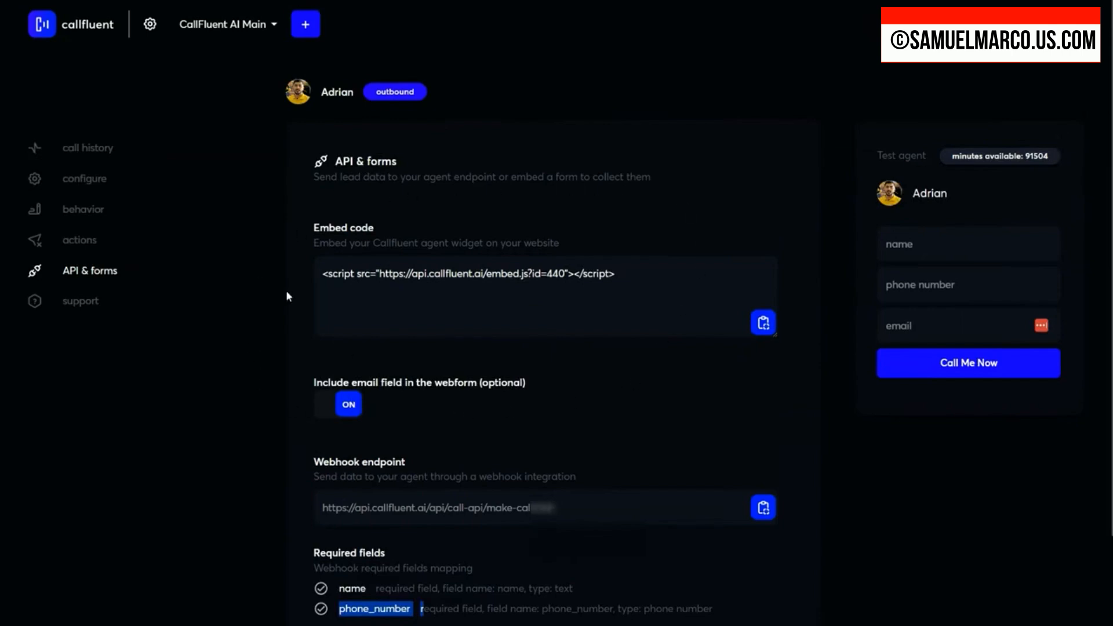
Step: Start a Send email action named "Send Email with Booking Links" with the subject "Thank you for your interest - Your Booking Links Inside" and body text
{"action": "left_click", "coordinate": [86, 243]}
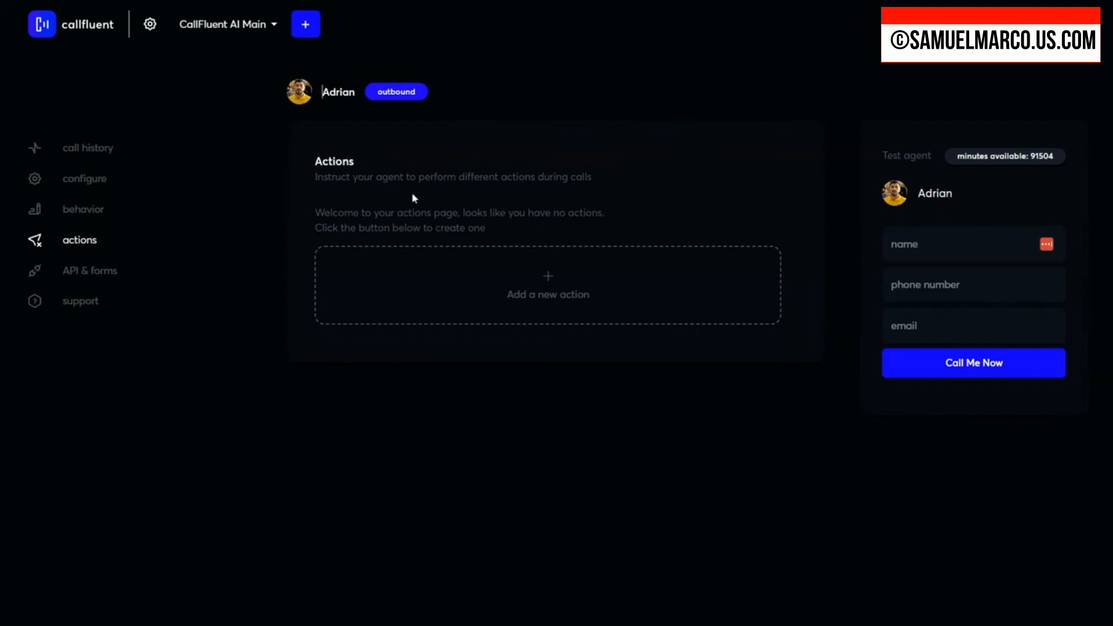
{"action": "left_click", "coordinate": [548, 280]}
{"action": "left_click", "coordinate": [497, 144]}
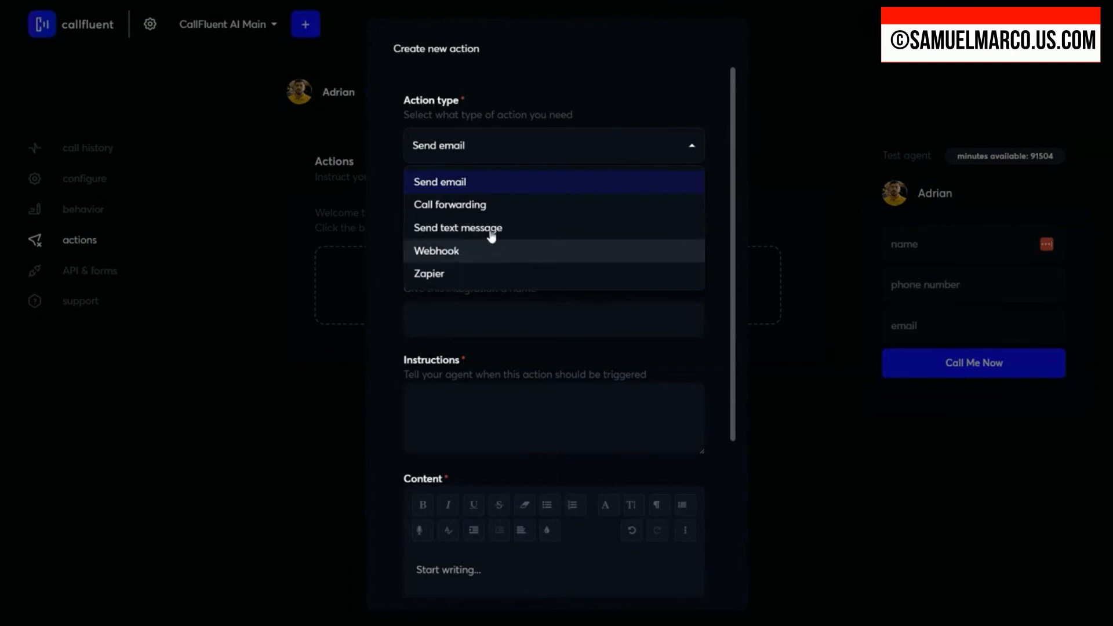
{"action": "left_click", "coordinate": [457, 184]}
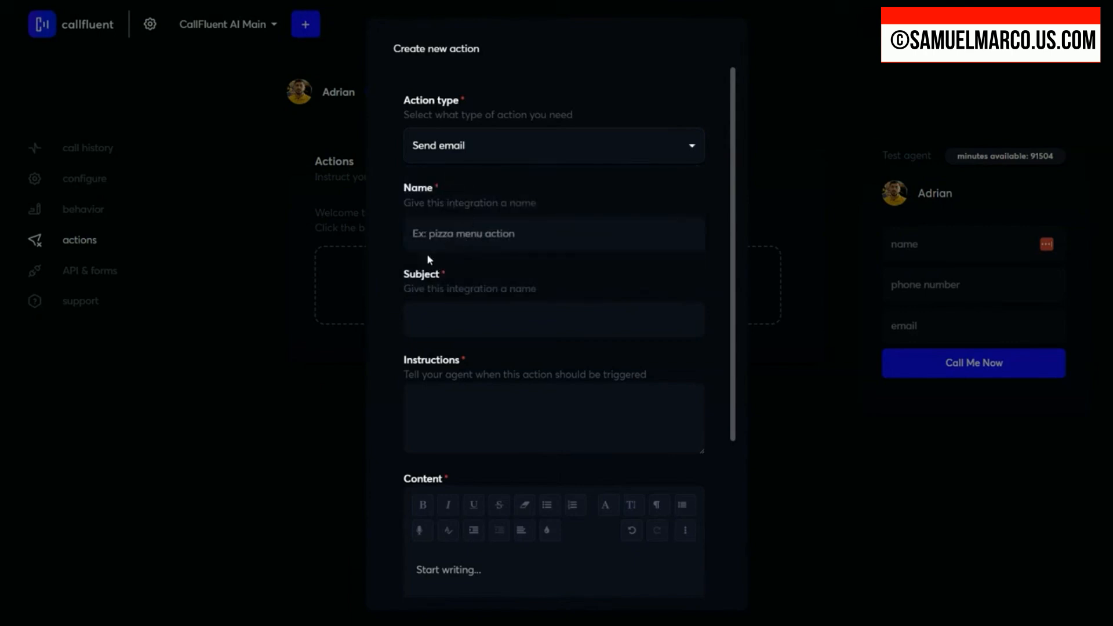
{"action": "left_click", "coordinate": [461, 233]}
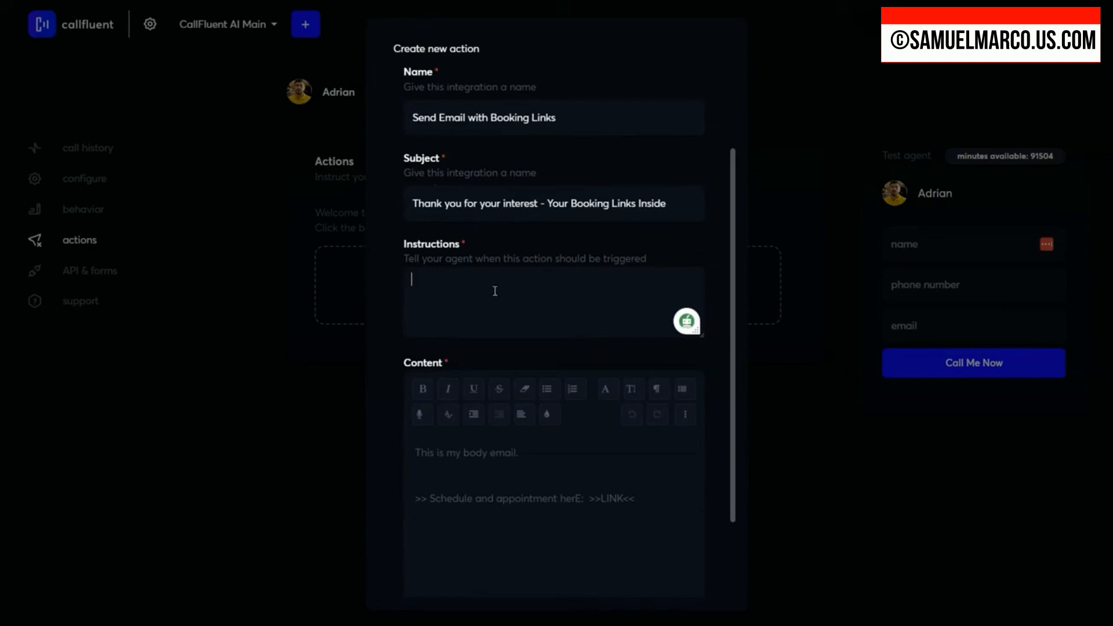
Step: Write the email action's trigger instruction: "If caller asks for a demo booking, or schedule an appiintment."
{"action": "type", "text": "If caller asks for a demo boo"}
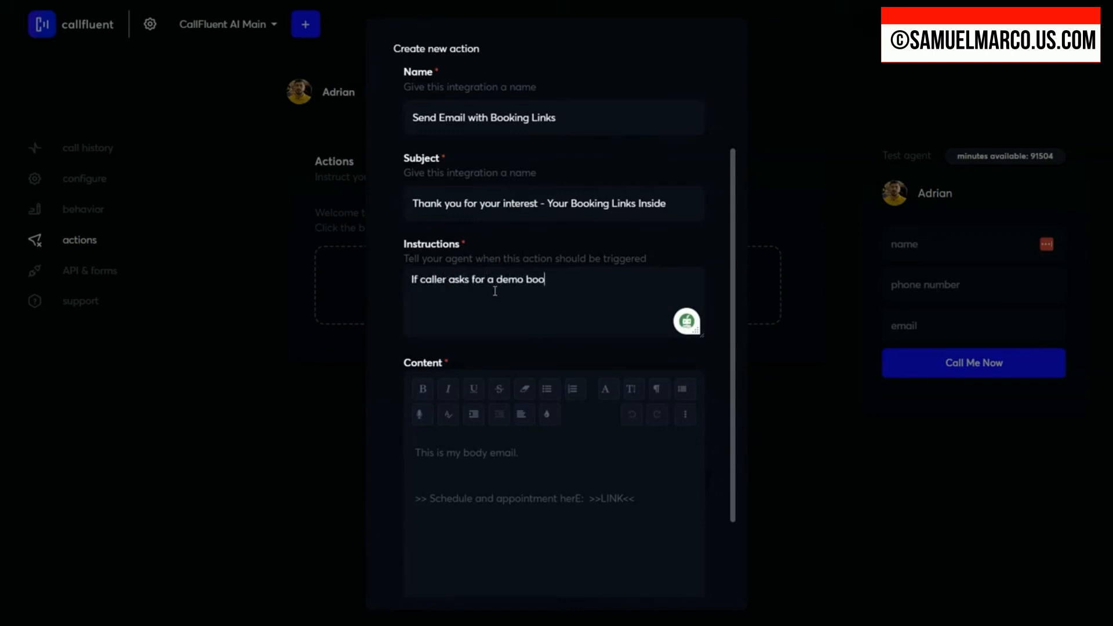
{"action": "type", "text": "king, or schedule an appi"}
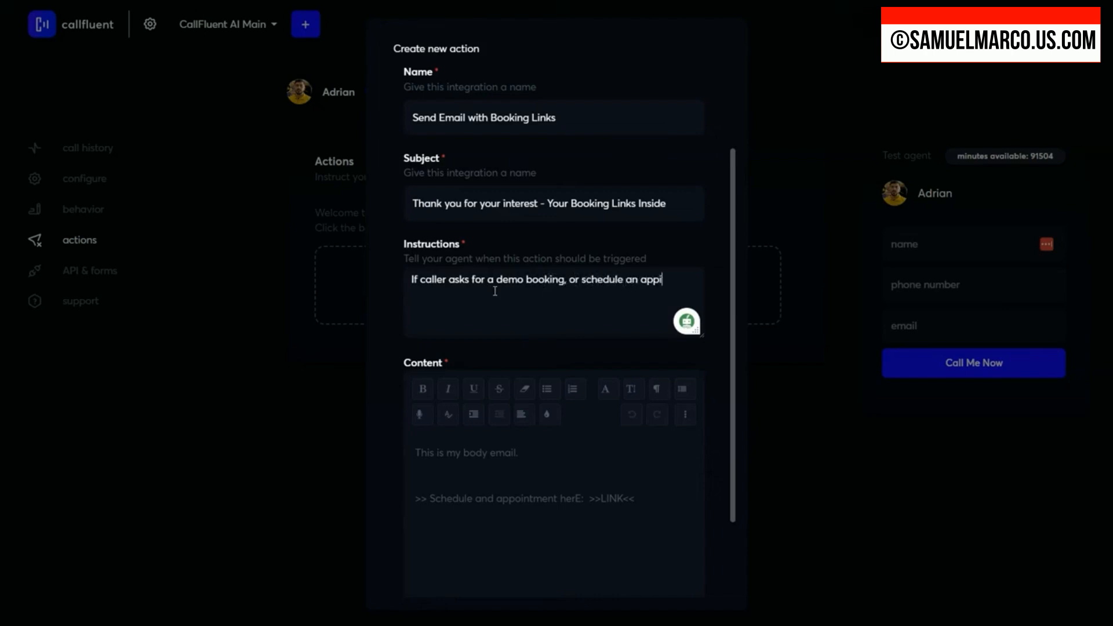
{"action": "type", "text": "intment d"}
{"action": "key", "text": "BackSpace"}
{"action": "key", "text": "BackSpace"}
{"action": "type", "text": "."}
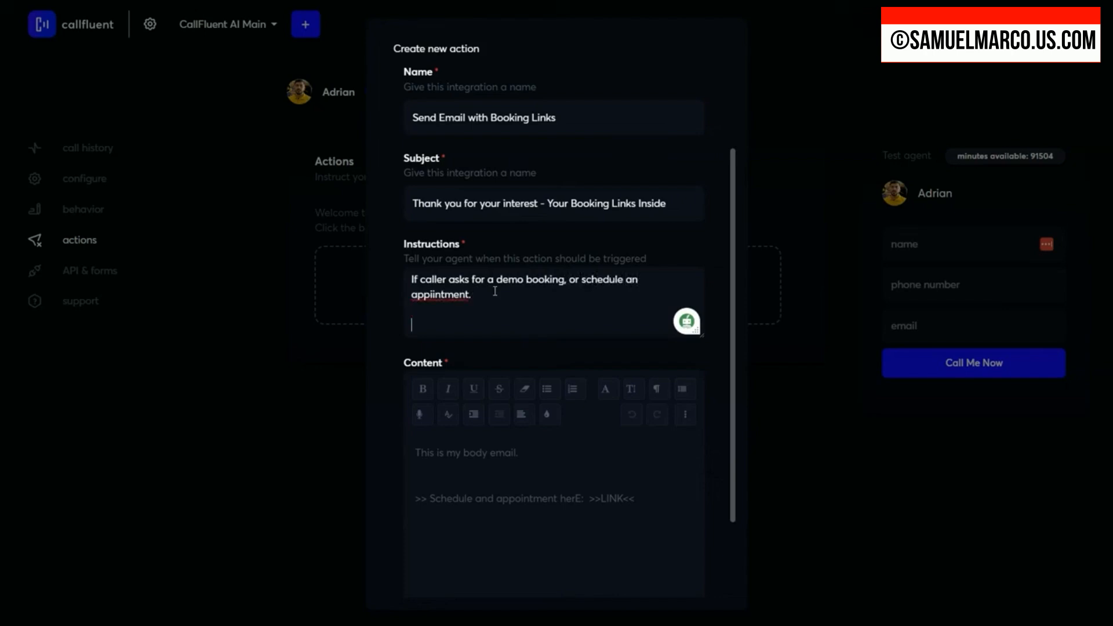
Step: Add a separate "DO THIS:" line below the email action's trigger condition, leaving blank lines after it
{"action": "key", "text": "Return"}
{"action": "key", "text": "Return"}
{"action": "type", "text": "DO THIS:"}
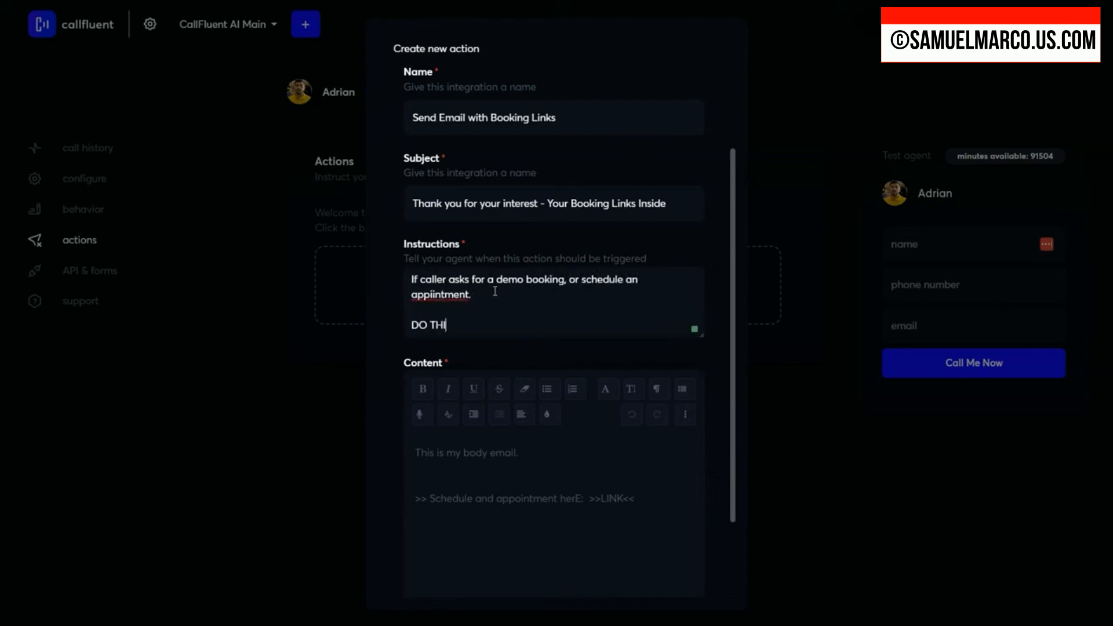
{"action": "key", "text": "Return"}
{"action": "key", "text": "Return"}
{"action": "key", "text": "Return"}
{"action": "key", "text": "Up"}
{"action": "key", "text": "Up"}
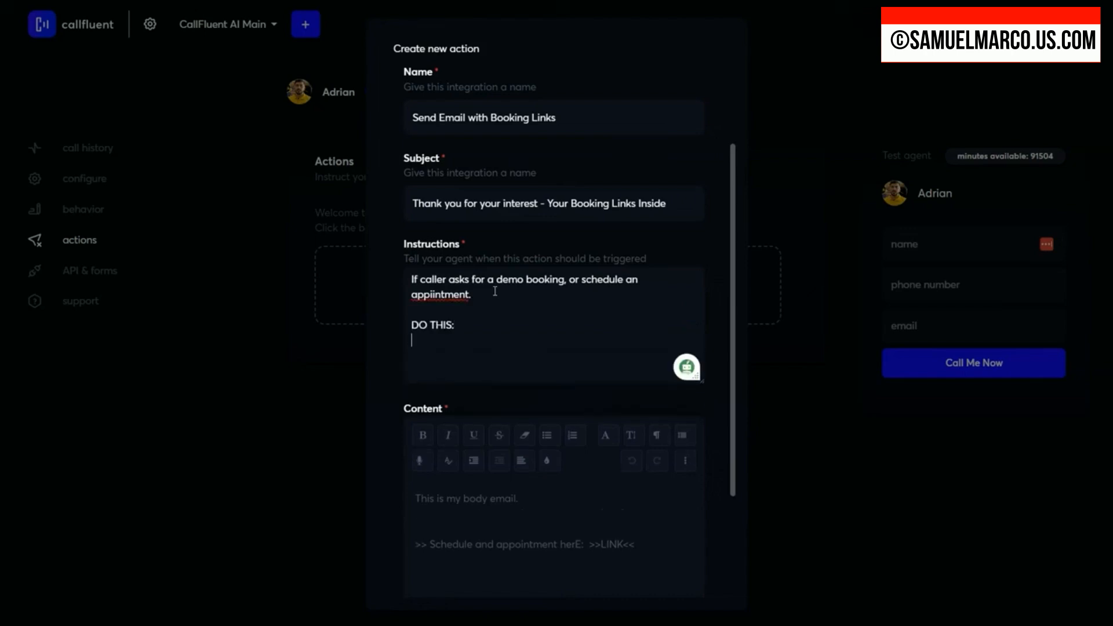
{"action": "key", "text": "Return"}
Step: Begin the agent's spoken line in the instructions with: Say: " Got it, I sent you an email with the
{"action": "type", "text": "\"Say "}
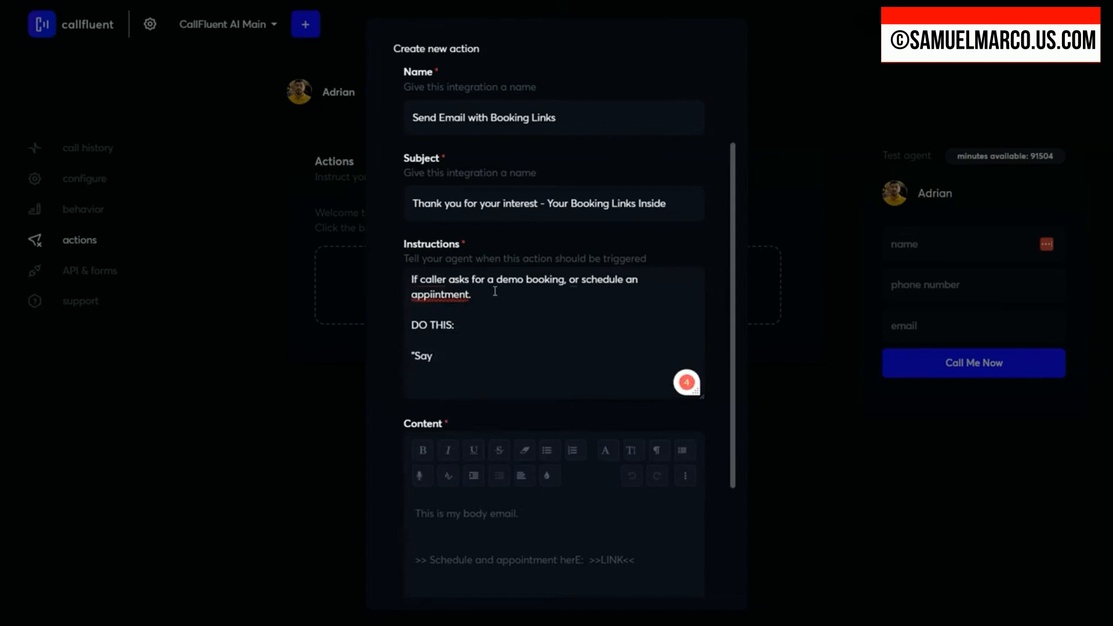
{"action": "type", "text": ":"}
{"action": "key", "text": "BackSpace"}
{"action": "key", "text": "BackSpace"}
{"action": "key", "text": "BackSpace"}
{"action": "key", "text": "BackSpace"}
{"action": "key", "text": "BackSpace"}
{"action": "key", "text": "BackSpace"}
{"action": "type", "text": "Say \""}
{"action": "type", "text": "\""}
{"action": "type", "text": " Got it, "}
{"action": "type", "text": "I sent you a"}
{"action": "type", "text": "n email with"}
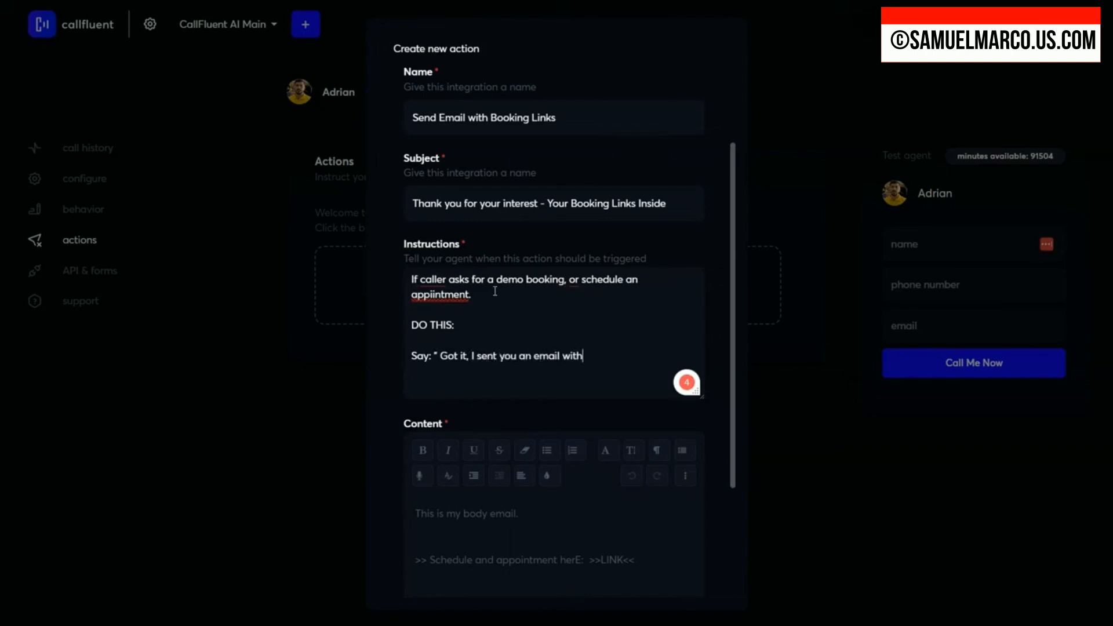
{"action": "type", "text": " the booking links, let me"}
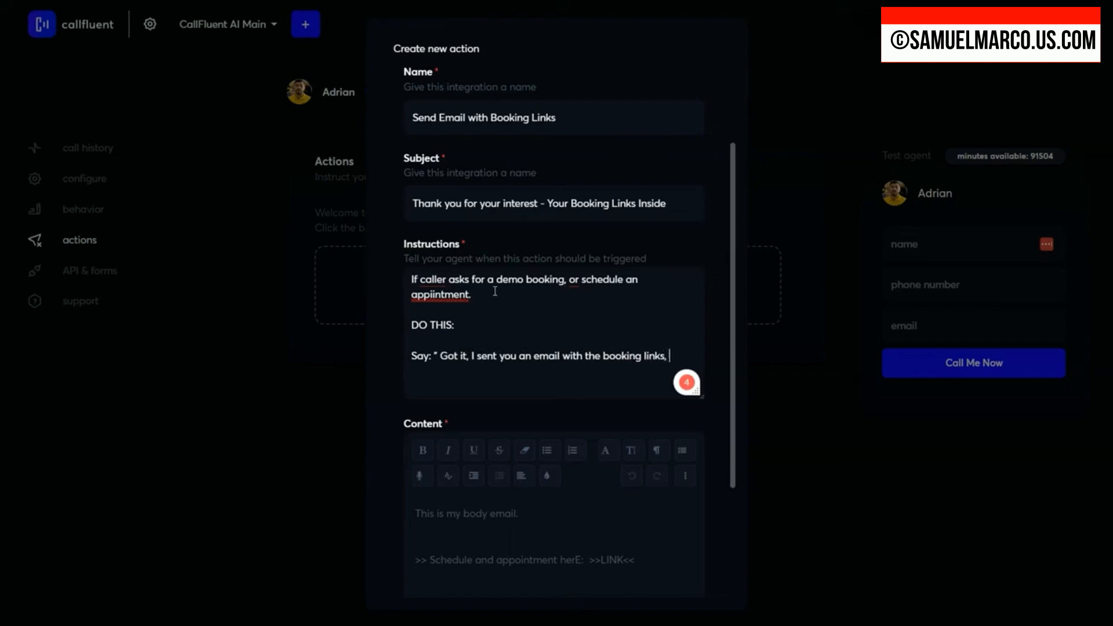
Step: Complete the email action's spoken line with: booking links, it should arrive in your inbox shortly."
{"action": "key", "text": "BackSpace"}
{"action": "key", "text": "BackSpace"}
{"action": "key", "text": "BackSpace"}
{"action": "key", "text": "BackSpace"}
{"action": "key", "text": "BackSpace"}
{"action": "key", "text": "BackSpace"}
{"action": "key", "text": "BackSpace"}
{"action": "type", "text": "it should arri"}
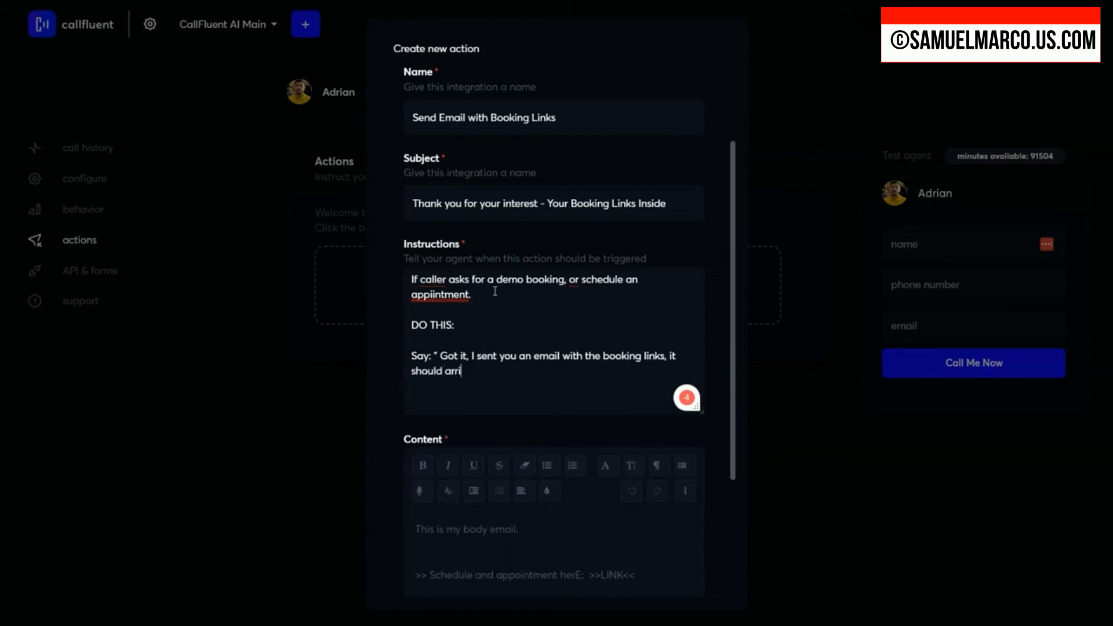
{"action": "type", "text": "ve in your inbox shortly.\""}
Step: End the email action's instructions with the separate line "SEND THE EMAIL!"
{"action": "key", "text": "Return"}
{"action": "key", "text": "Return"}
{"action": "type", "text": "SEND T"}
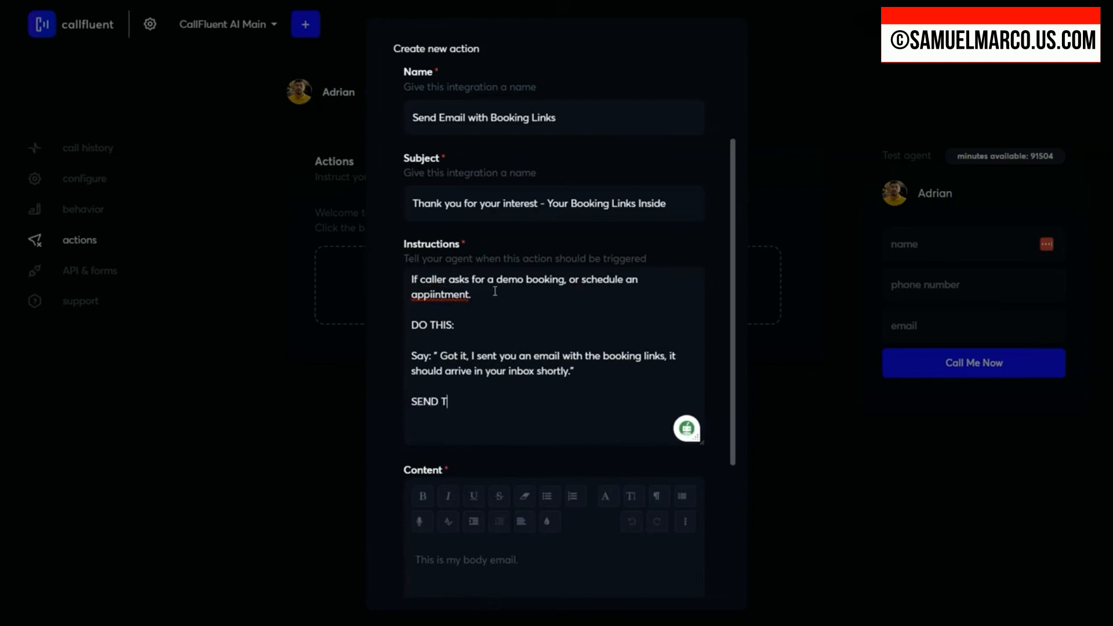
{"action": "type", "text": "HE EMAIL!"}
Step: Replace the misspelled "appiintment" in the instructions with the spelling suggestion "appendment" and create the email action
{"action": "left_click_drag", "start_coordinate": [525, 398], "coordinate": [420, 290]}
{"action": "left_click", "coordinate": [420, 290]}
{"action": "right_click", "coordinate": [447, 297]}
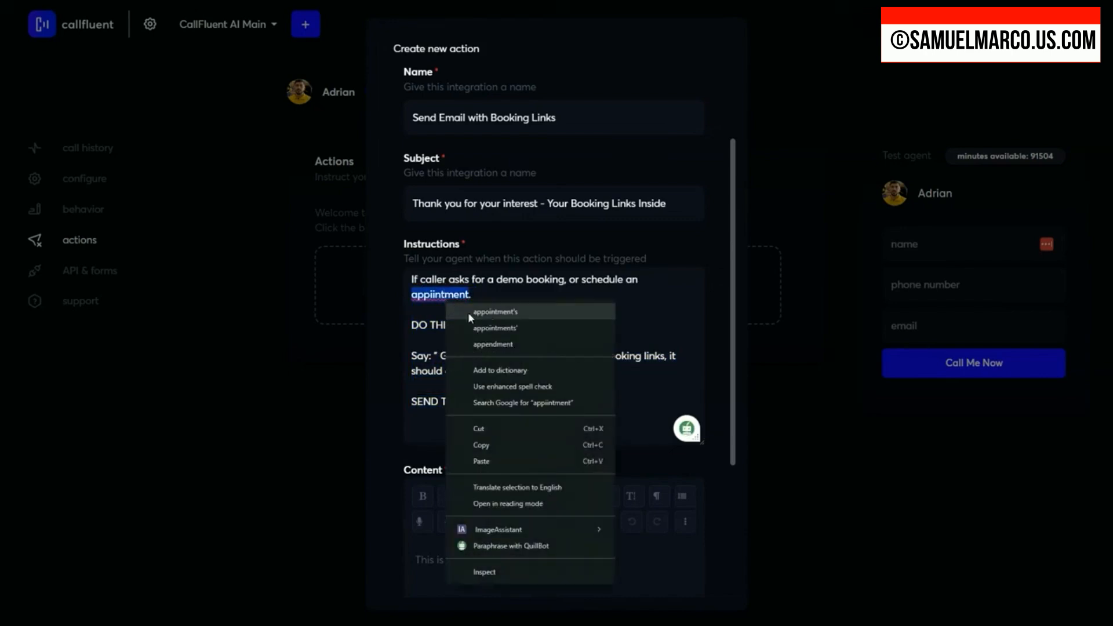
{"action": "left_click", "coordinate": [494, 345]}
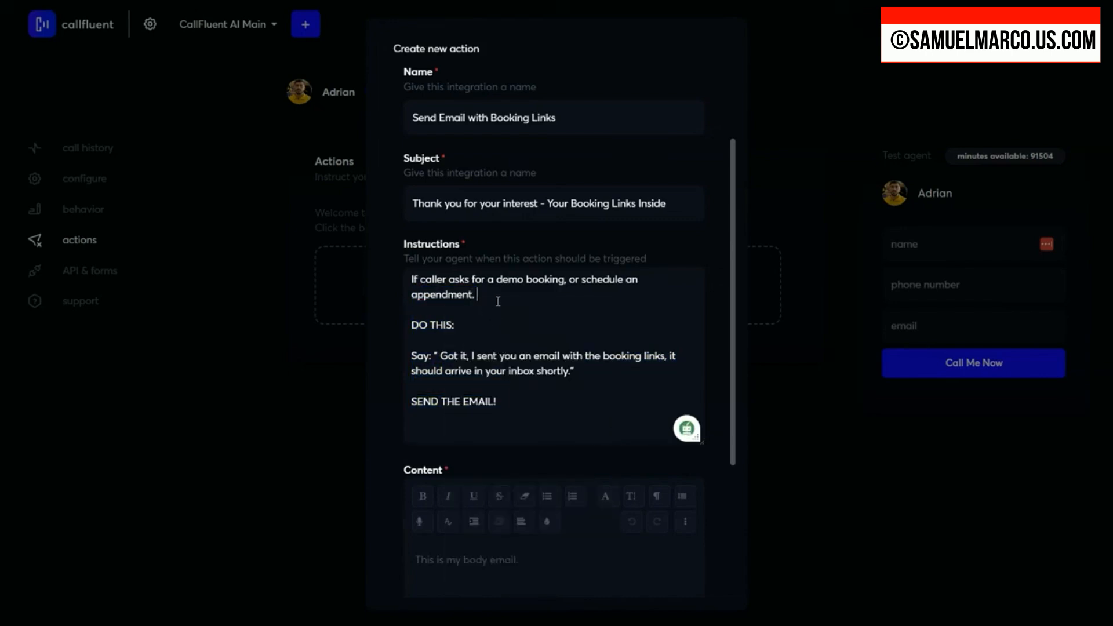
{"action": "scroll", "coordinate": [666, 458], "scroll_direction": "down", "scroll_amount": 4}
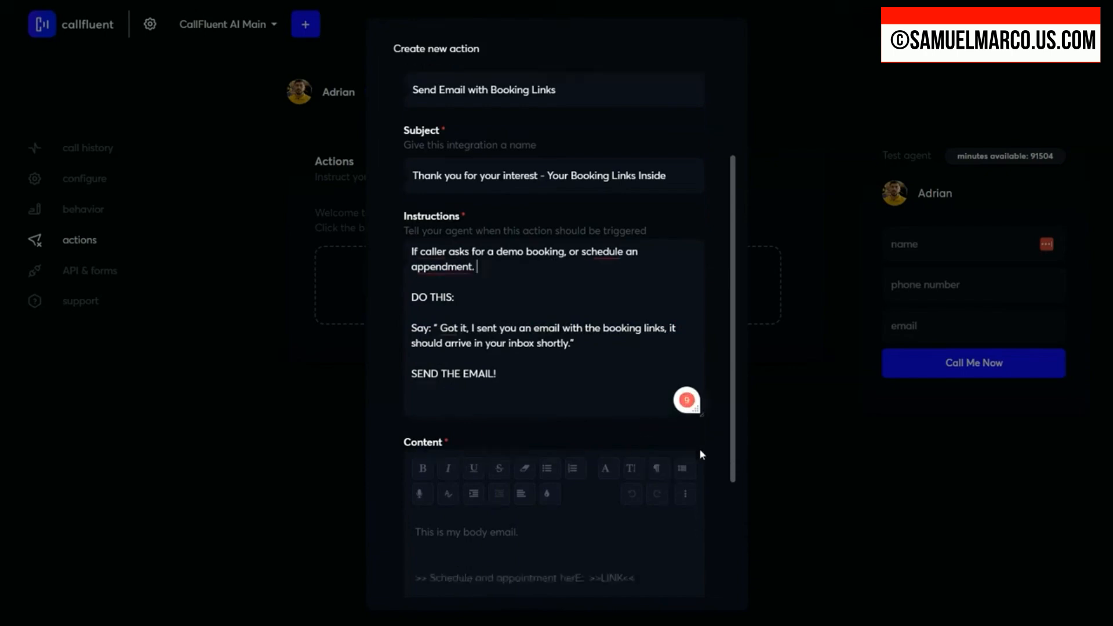
{"action": "left_click", "coordinate": [479, 534]}
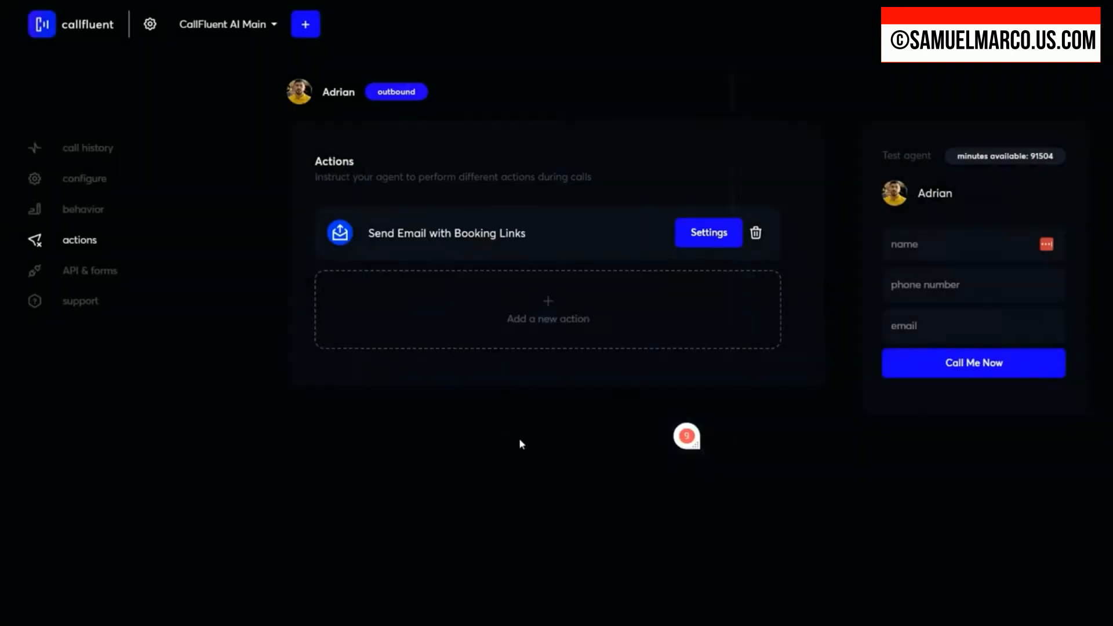
Step: Start a new Call forwarding action and name it "Forward call to sales dep"
{"action": "left_click", "coordinate": [549, 309]}
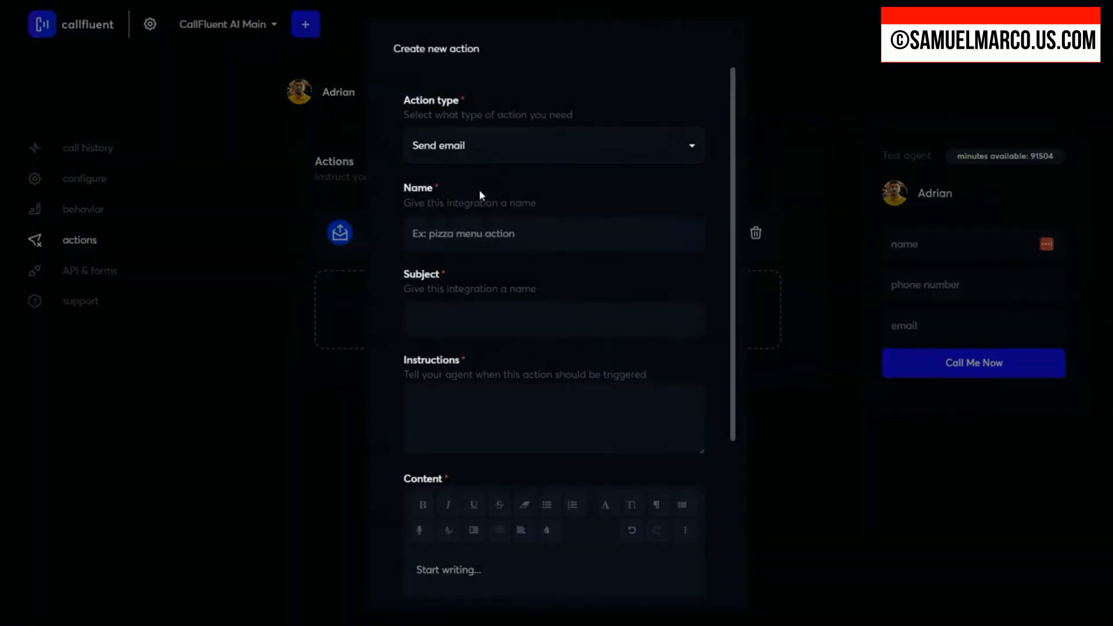
{"action": "left_click", "coordinate": [485, 147]}
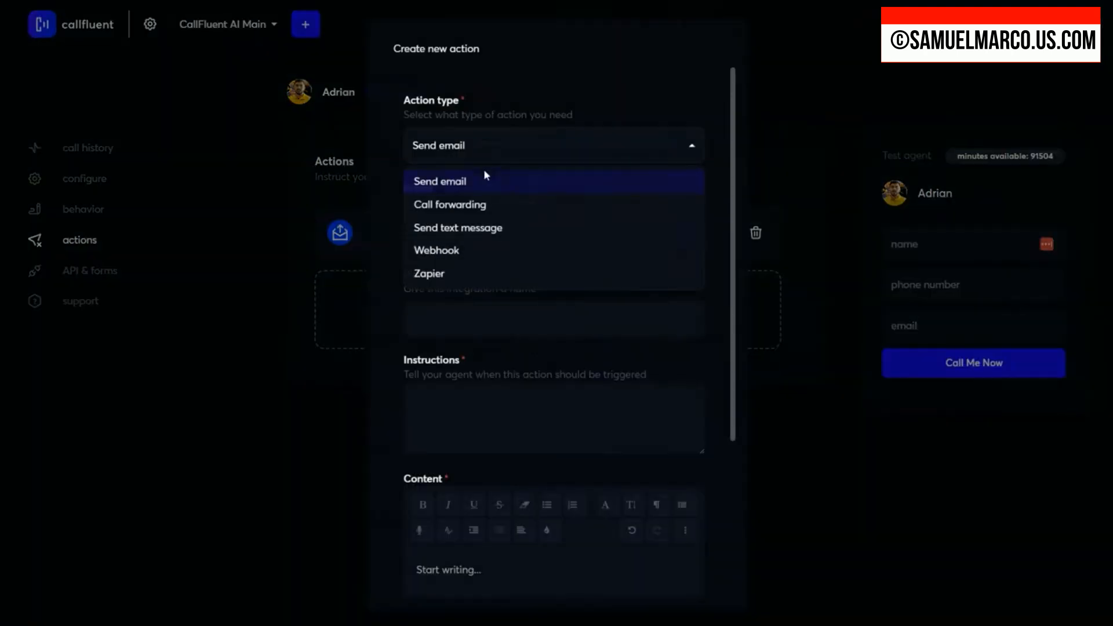
{"action": "left_click", "coordinate": [475, 209]}
{"action": "left_click", "coordinate": [474, 266]}
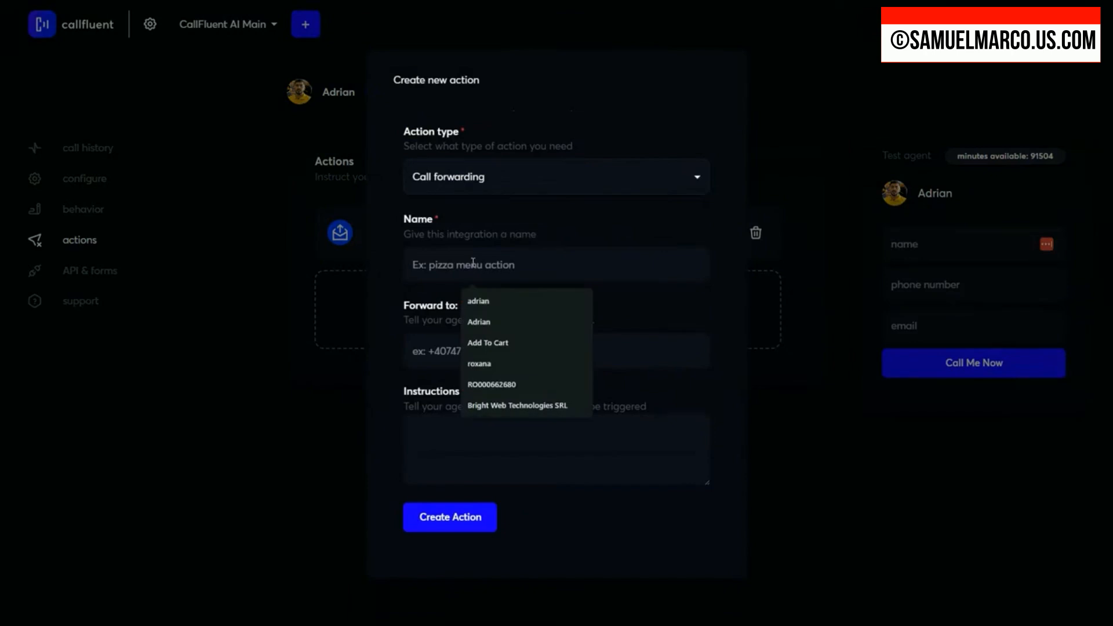
{"action": "type", "text": "Forw"}
{"action": "type", "text": "ard "}
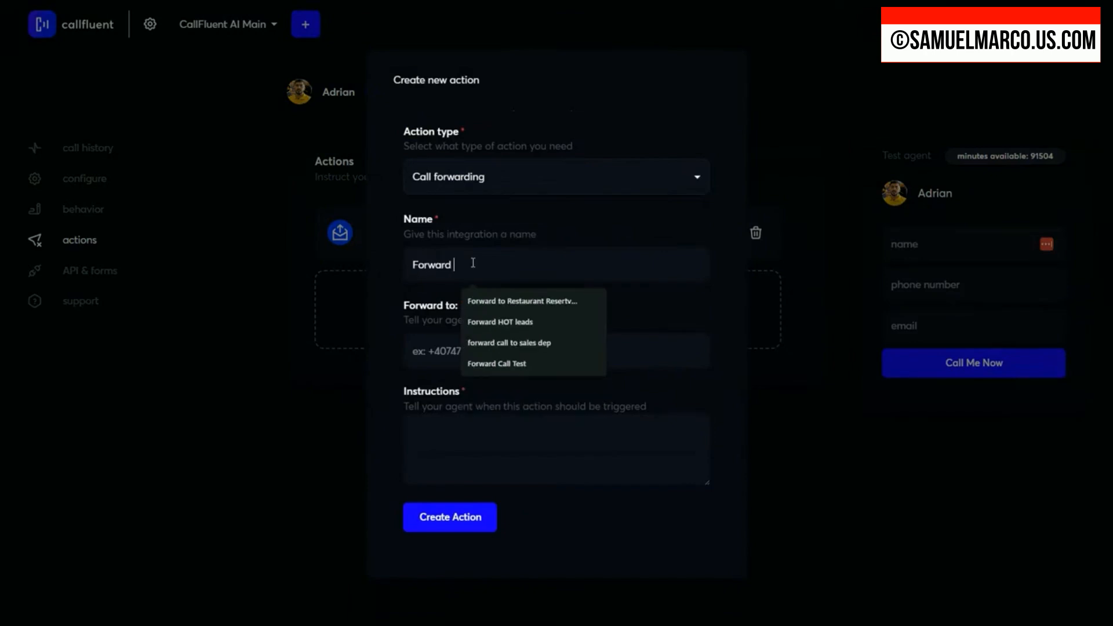
{"action": "type", "text": "call to"}
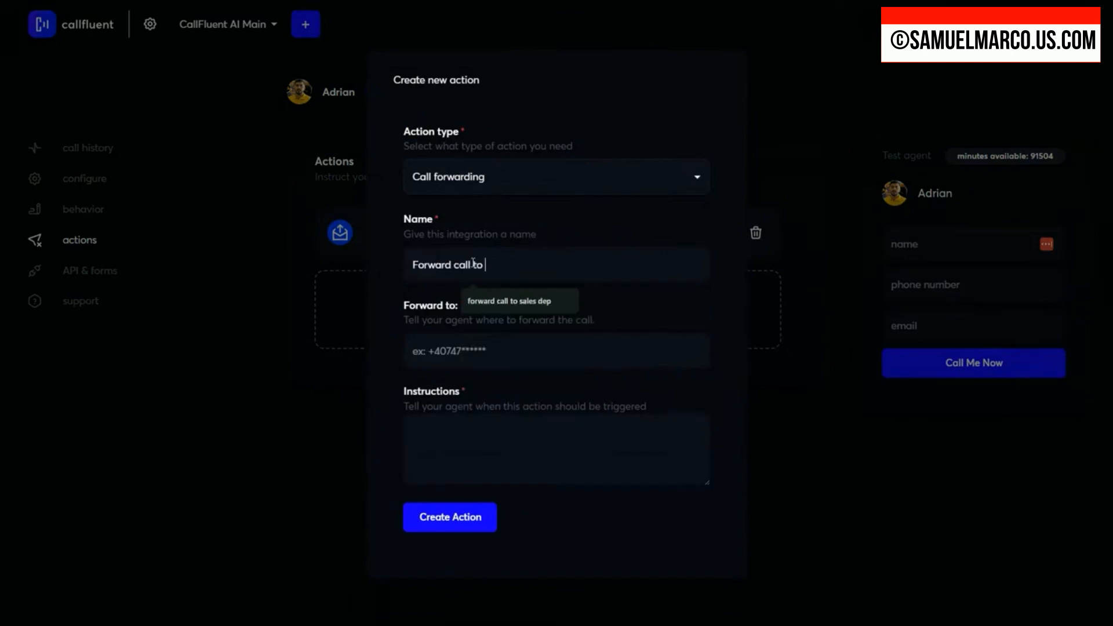
{"action": "type", "text": " sales dep"}
{"action": "key", "text": "Tab"}
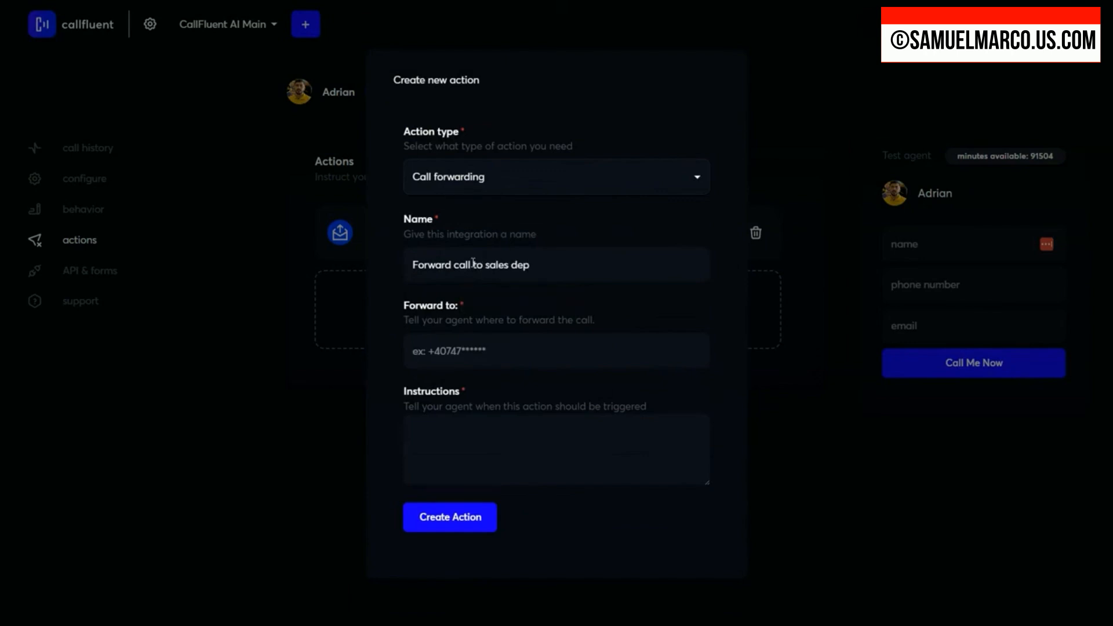
Step: Enter the phone number the agent should forward calls to
{"action": "type", "text": "+1 555 555 555"}
{"action": "key", "text": "Tab"}
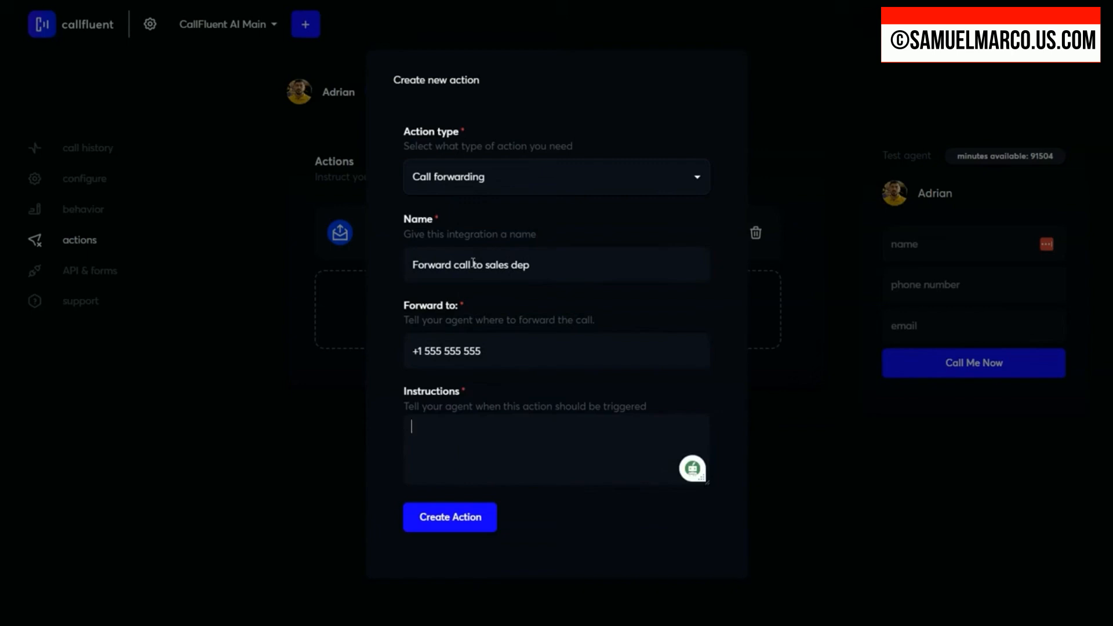
Step: Write the forwarding trigger: "If user asks to be transfered to the sales department or asks to talk to a real human"
{"action": "type", "text": "If user asks to be transfered "}
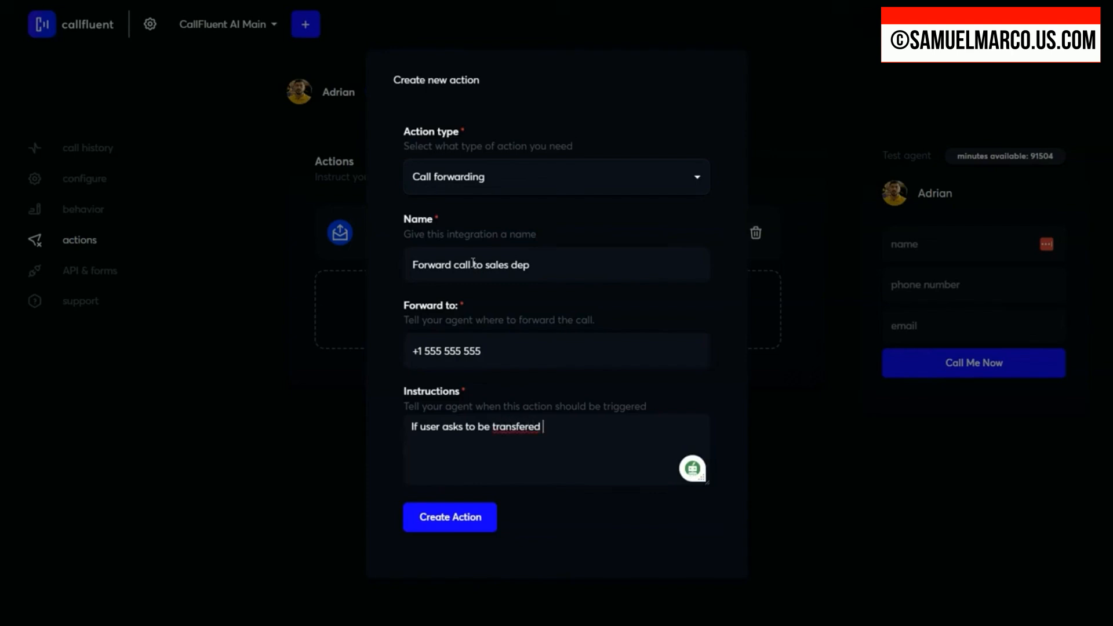
{"action": "type", "text": "to the sales department or asks to to"}
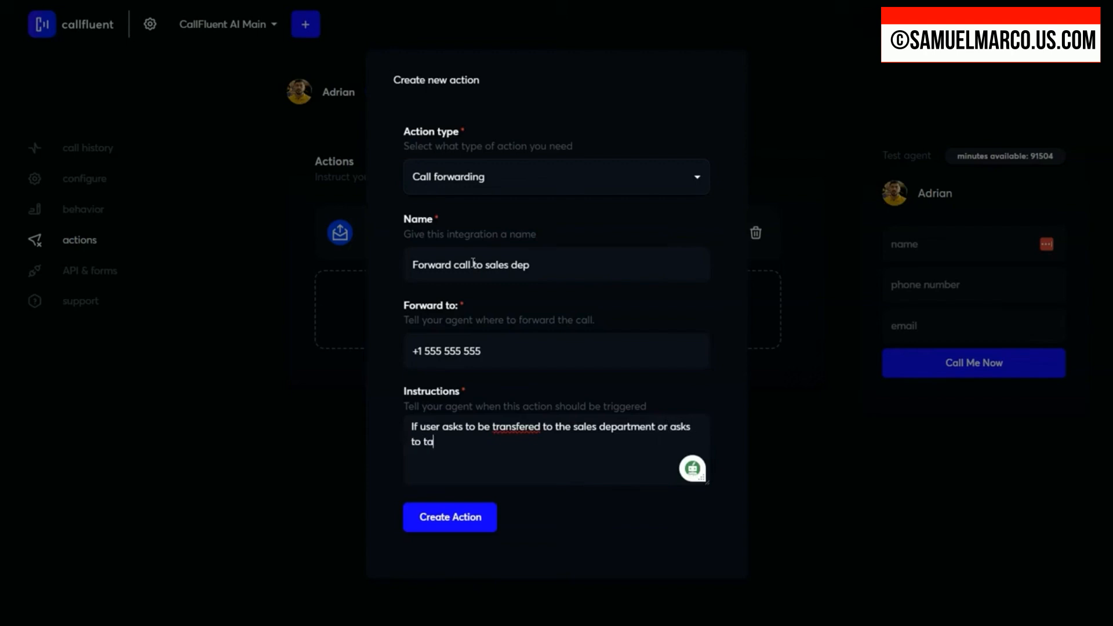
{"action": "type", "text": "lk to a real human"}
Step: Add separate "DO THIS:" and "Say:" lines below the call forwarding trigger condition
{"action": "key", "text": "Return"}
{"action": "key", "text": "Return"}
{"action": "type", "text": "DO THIS:"}
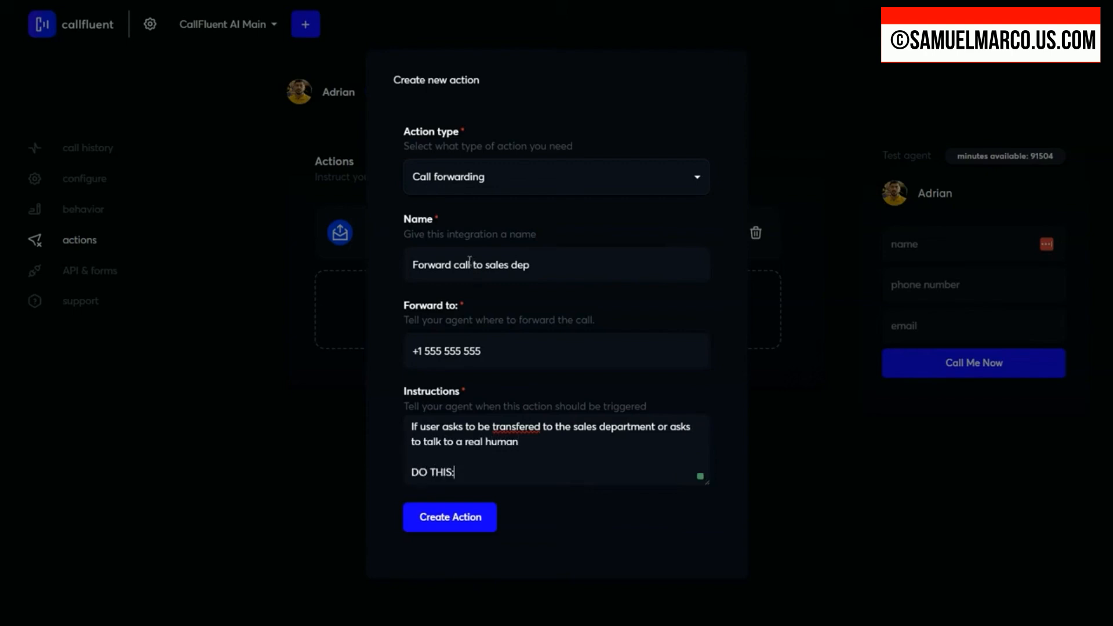
{"action": "key", "text": "Return"}
{"action": "key", "text": "Return"}
{"action": "type", "text": "Say: :\""}
{"action": "key", "text": "BackSpace"}
{"action": "type", "text": ":\""}
{"action": "key", "text": "BackSpace"}
{"action": "key", "text": "BackSpace"}
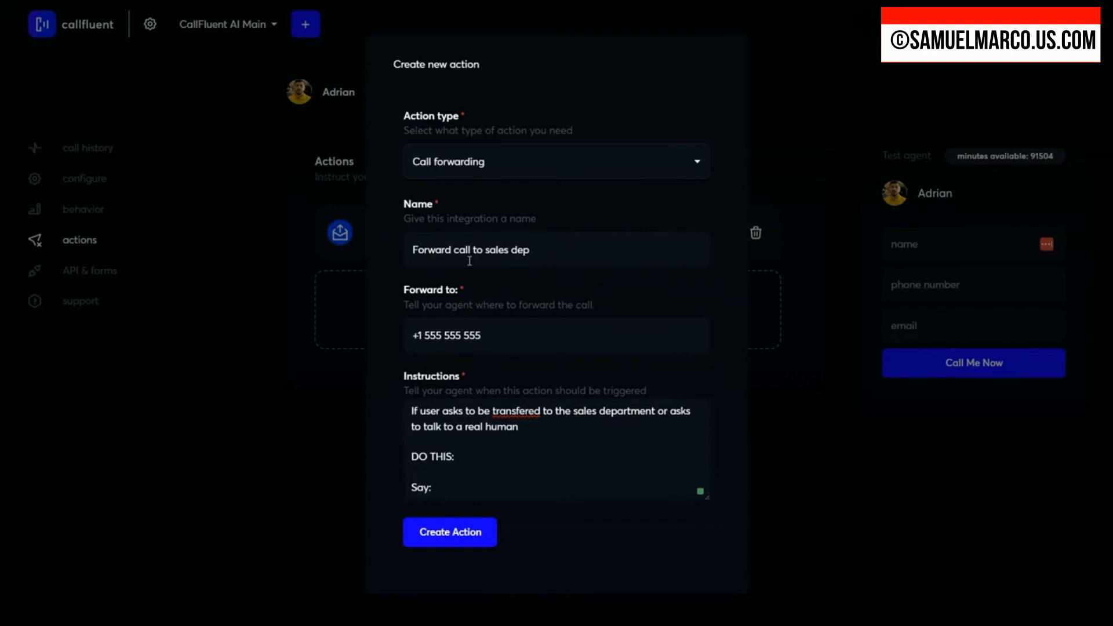
Step: Begin the forwarding action's spoken line after "Say:" with: " I'm transferring you
{"action": "type", "text": "\""}
{"action": "type", "text": "I;m tr"}
{"action": "key", "text": "BackSpace"}
{"action": "key", "text": "BackSpace"}
{"action": "key", "text": "BackSpace"}
{"action": "key", "text": "BackSpace"}
{"action": "key", "text": "BackSpace"}
{"action": "type", "text": "'m transferign you"}
{"action": "key", "text": "BackSpace"}
{"action": "key", "text": "BackSpace"}
{"action": "key", "text": "BackSpace"}
{"action": "key", "text": "BackSpace"}
{"action": "key", "text": "BackSpace"}
{"action": "key", "text": "BackSpace"}
{"action": "key", "text": "BackSpace"}
{"action": "key", "text": "BackSpace"}
{"action": "type", "text": "ing you"}
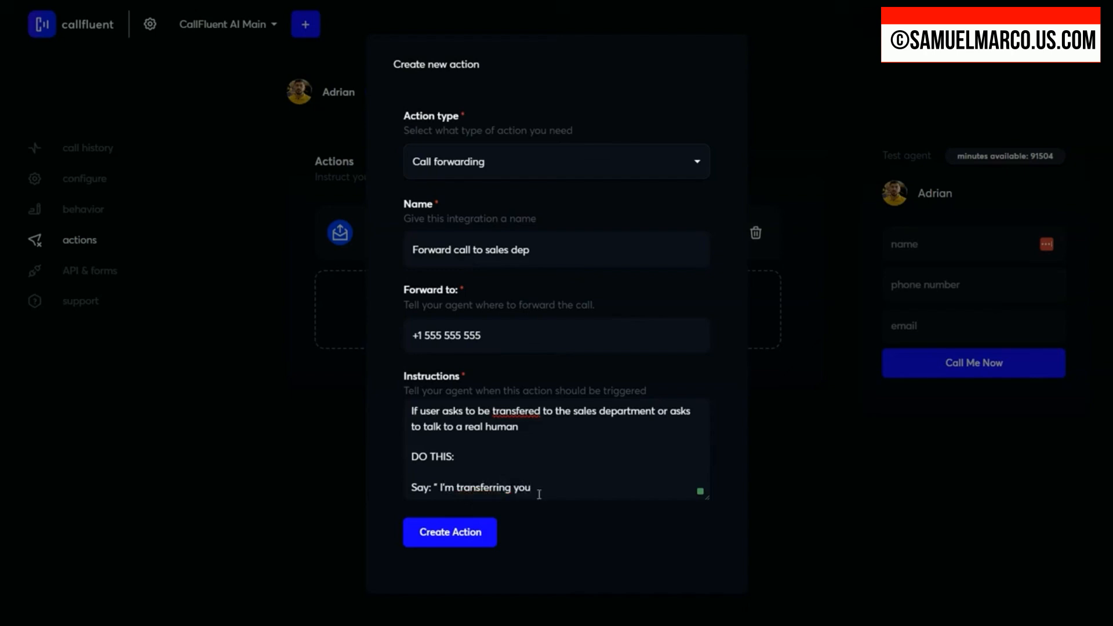
Step: Complete the spoken line with: over to our sales department so you can talk with one of our team mebers. Please hold on the line..."
{"action": "left_click", "coordinate": [540, 492]}
{"action": "type", "text": "over to our sales dep"}
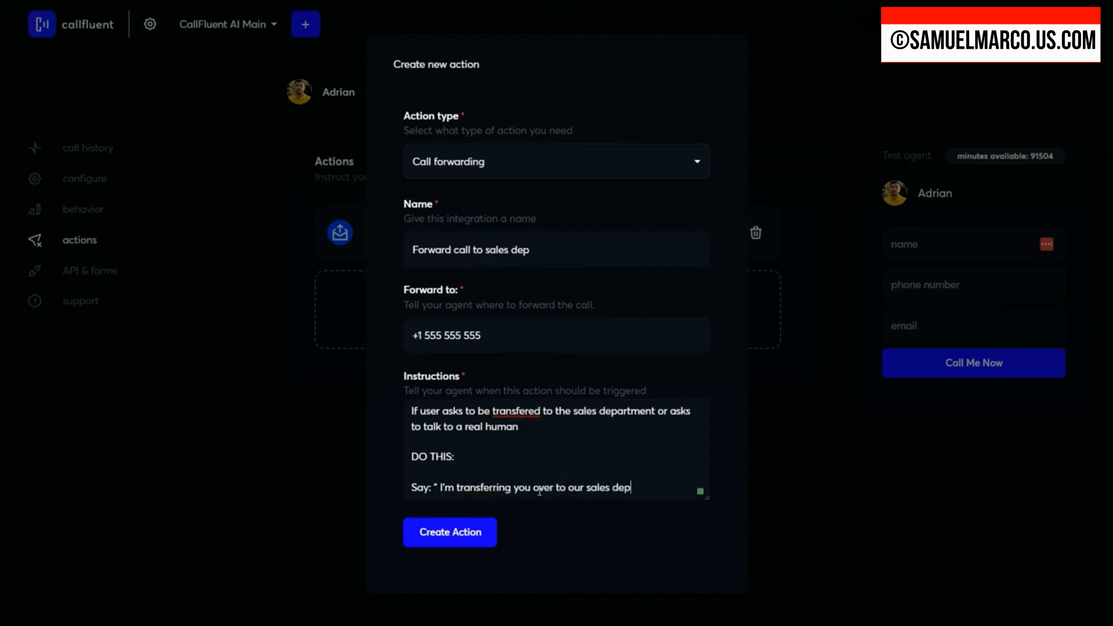
{"action": "type", "text": "artment so you can talk wi"}
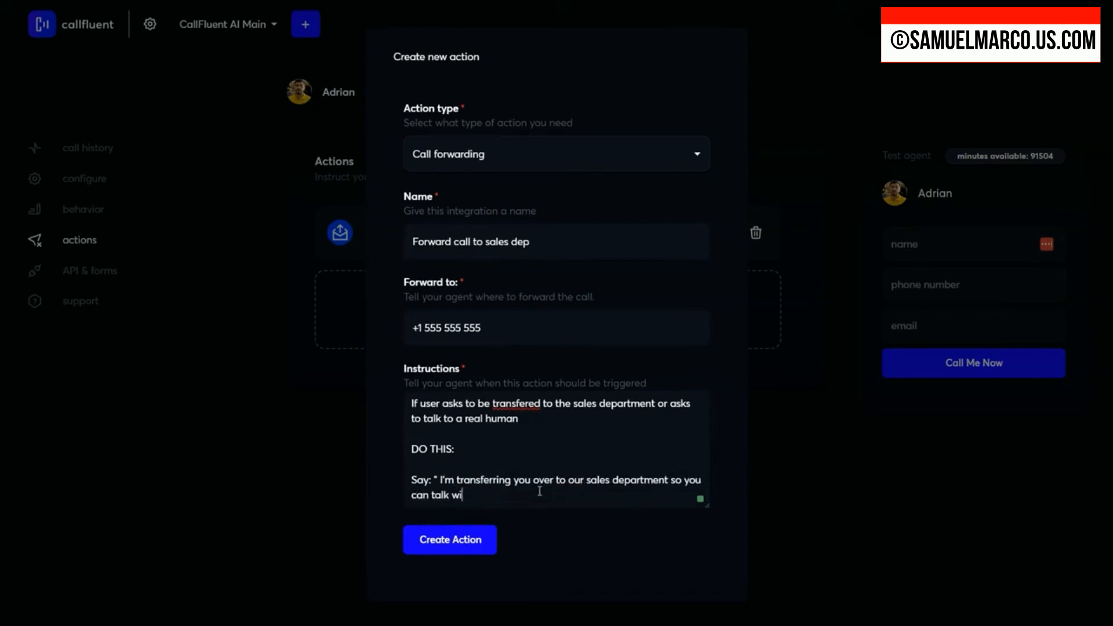
{"action": "type", "text": "th one of our team meber"}
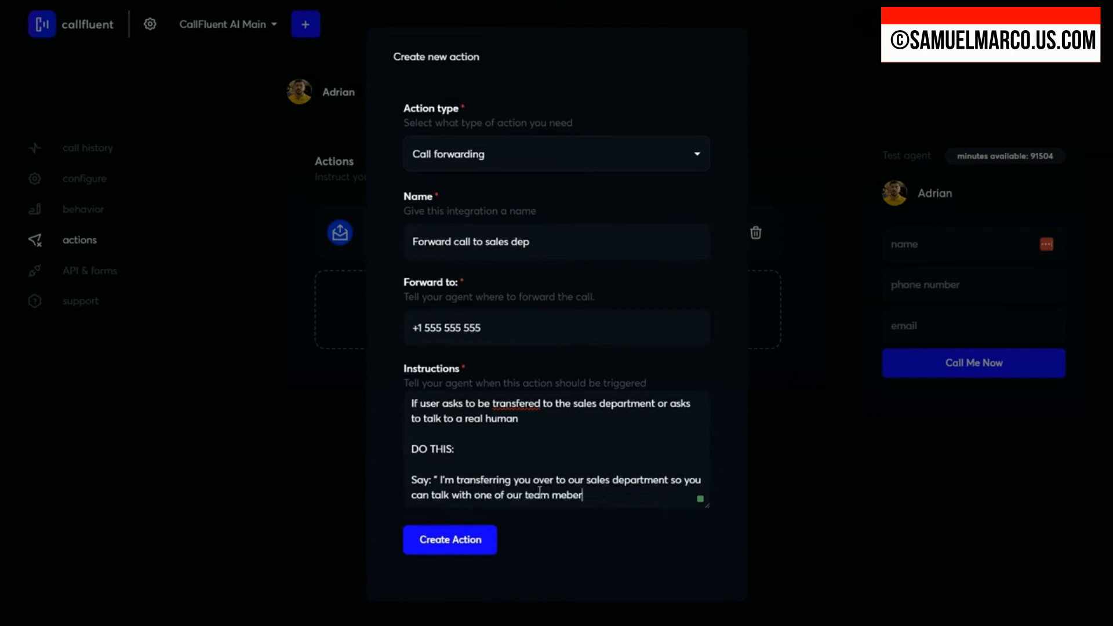
{"action": "type", "text": "s. Please hold on th"}
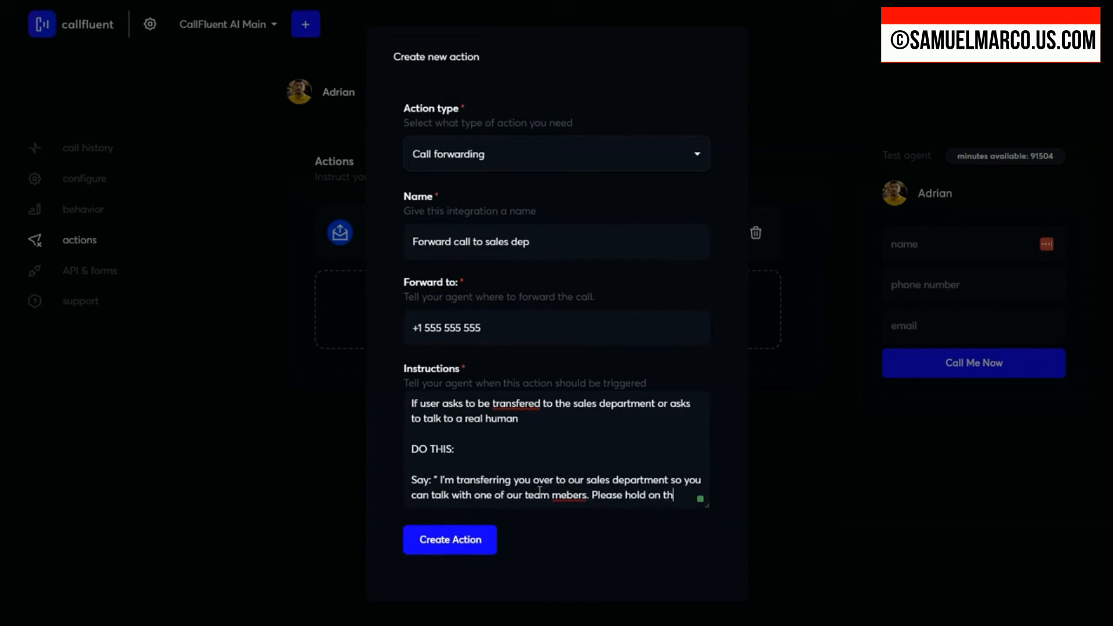
{"action": "type", "text": "e line...\""}
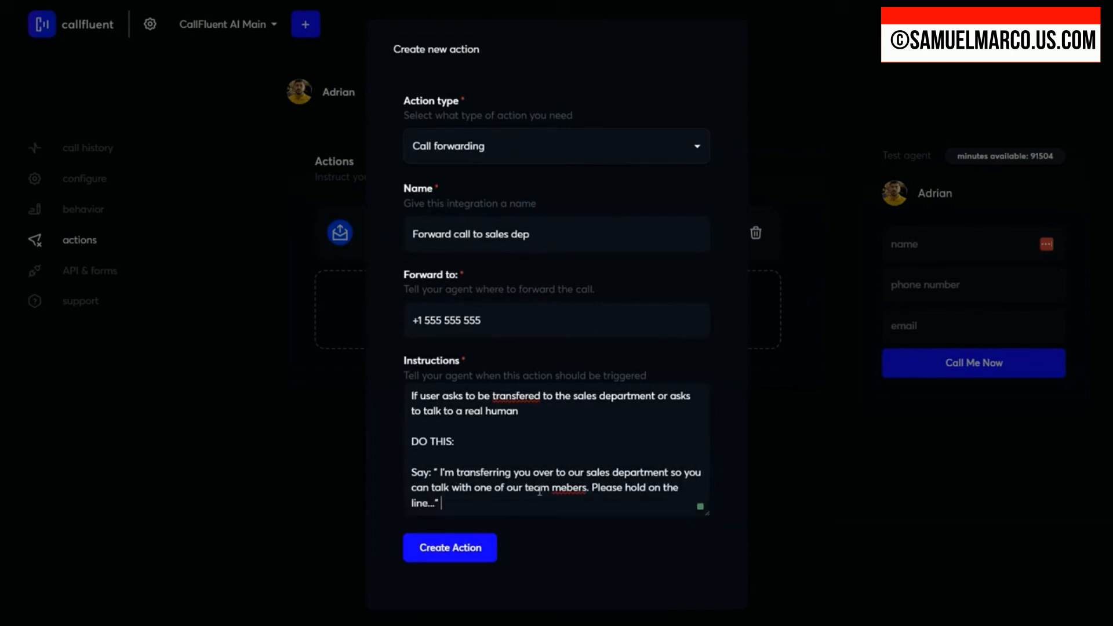
Step: Add a separate "TRANSFER CALL!" line at the end of the instructions and create the call forwarding action
{"action": "key", "text": "Return"}
{"action": "key", "text": "Return"}
{"action": "type", "text": "TRANSFER CALL!"}
{"action": "left_click", "coordinate": [468, 584]}
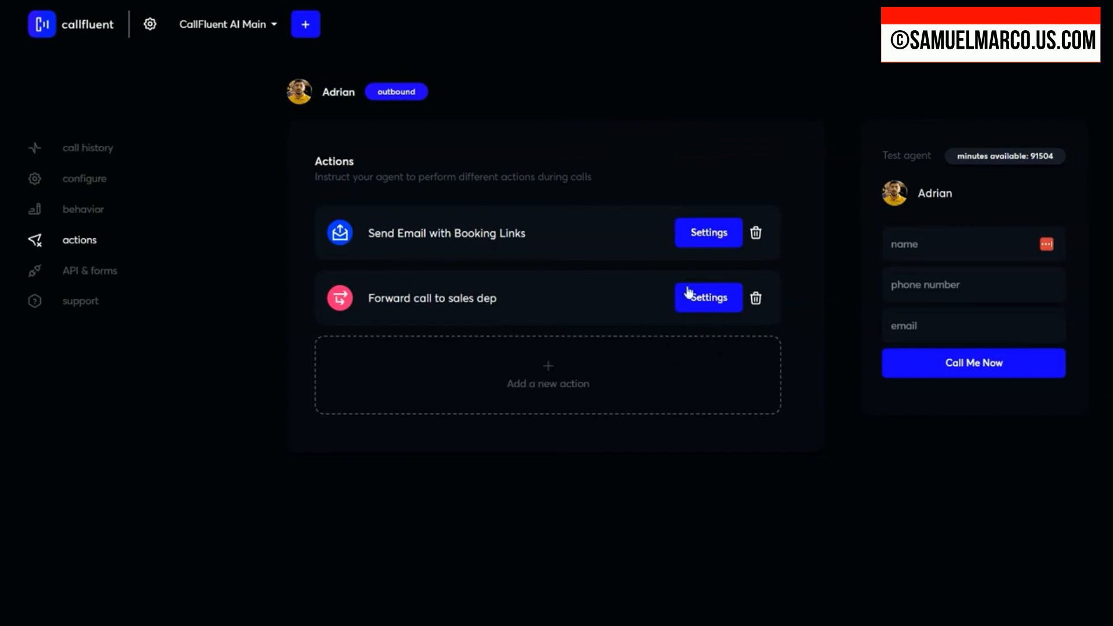
Step: Fill in the test contact's name and phone number for a test call from the agent
{"action": "left_click", "coordinate": [930, 240]}
{"action": "type", "text": "A"}
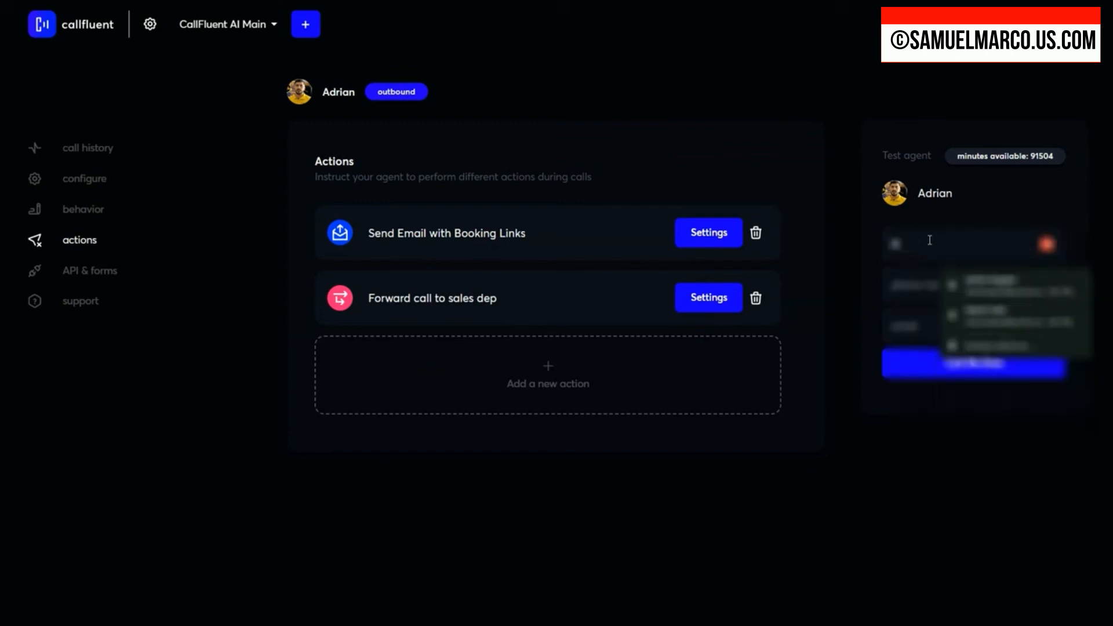
{"action": "type", "text": "dam"}
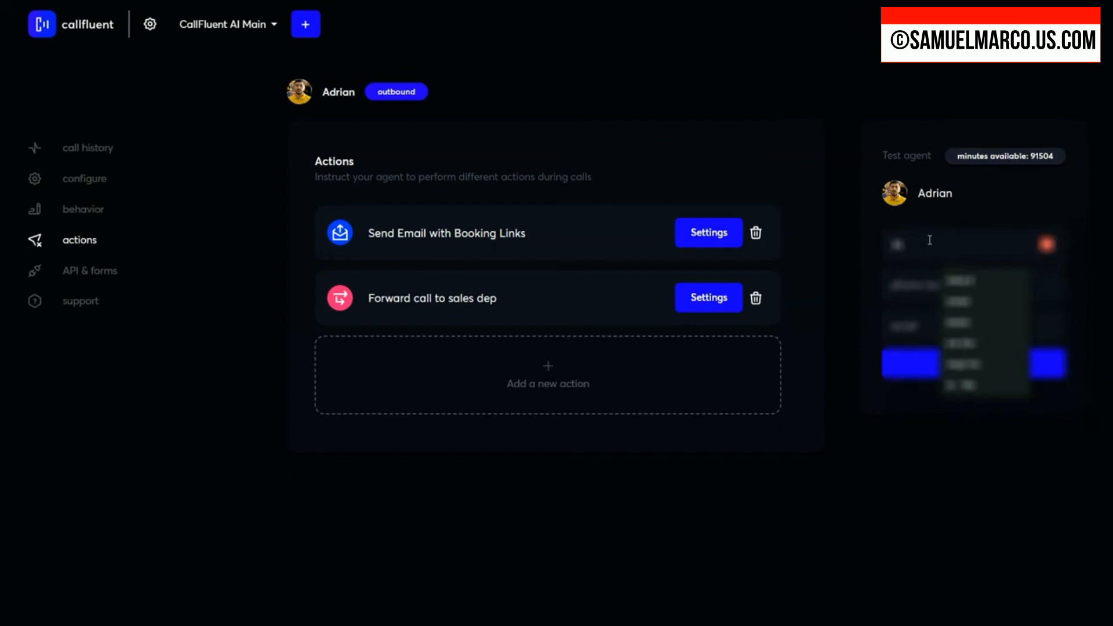
{"action": "key", "text": "Tab"}
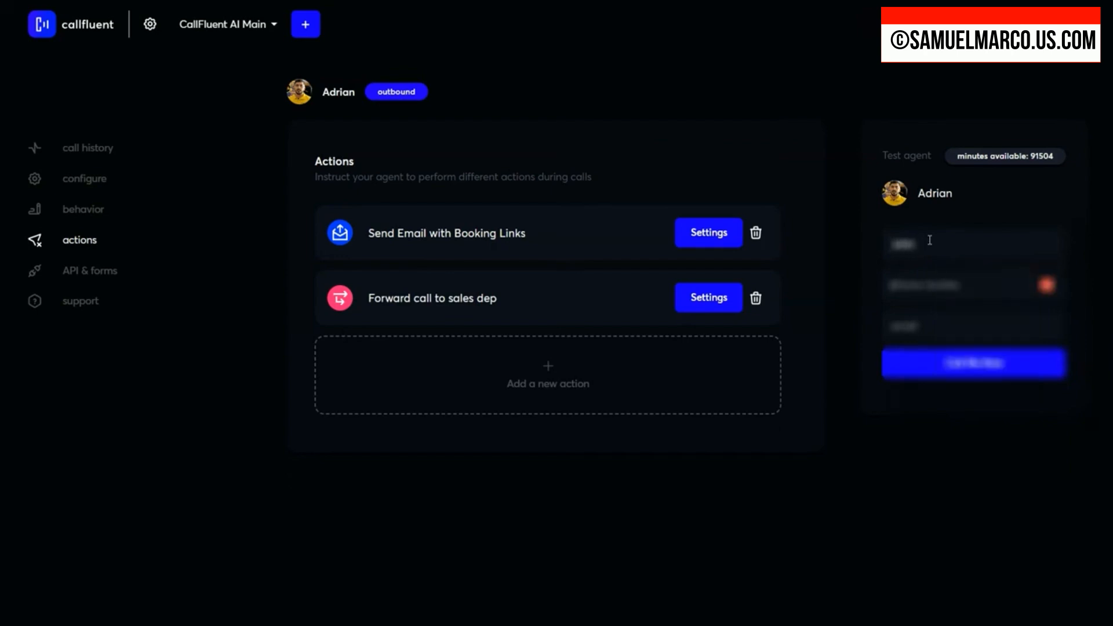
{"action": "key", "text": "Tab"}
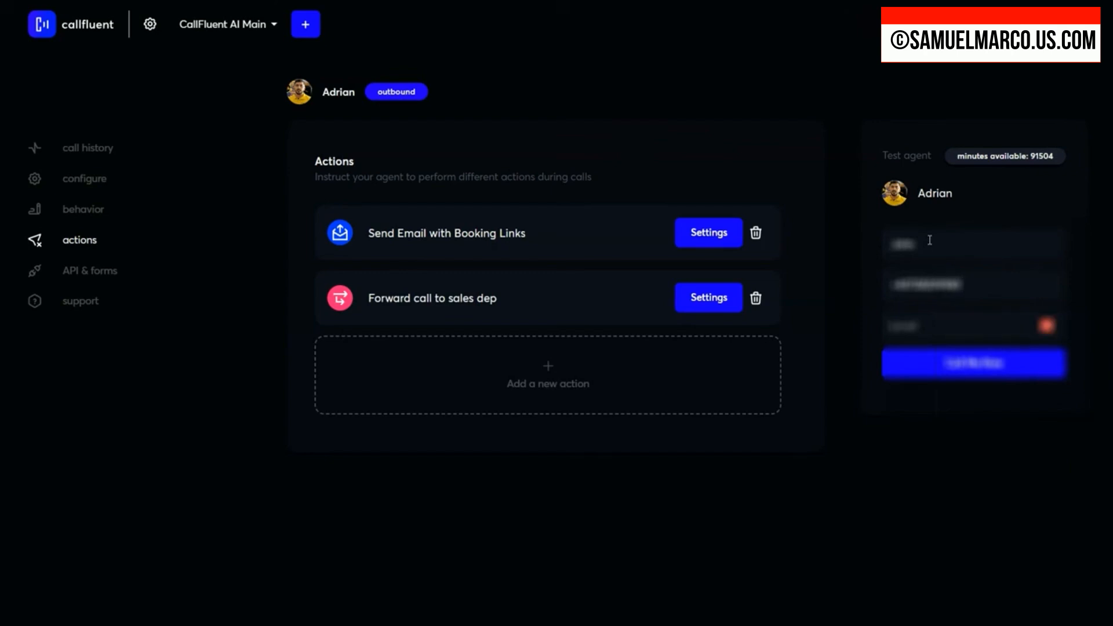
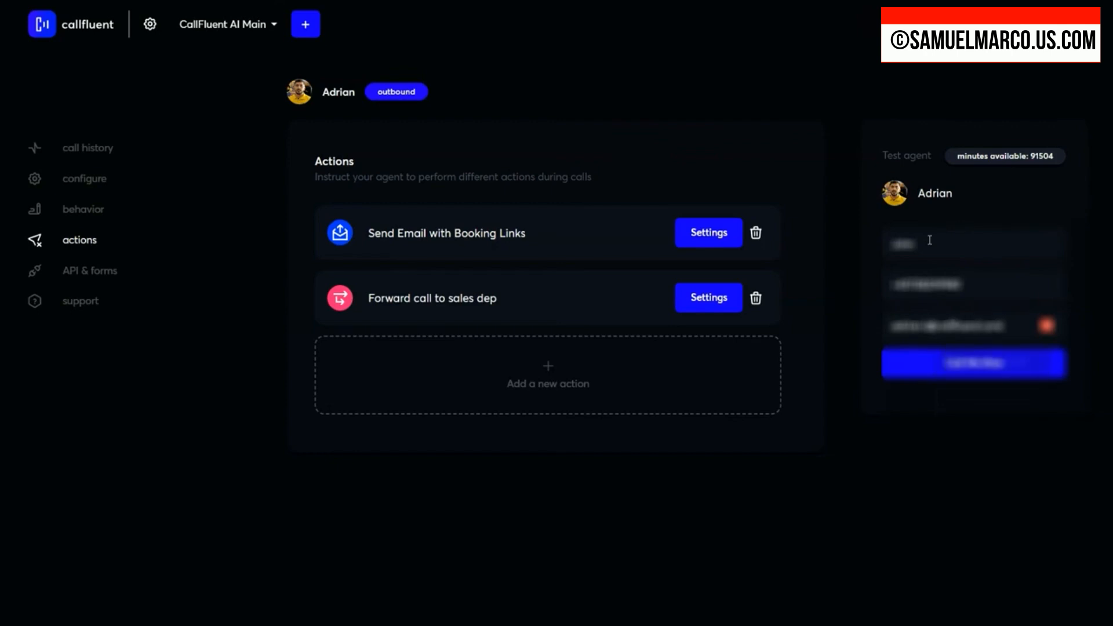
Step: Enter the test contact's email address and start the test call
{"action": "left_click", "coordinate": [977, 370]}
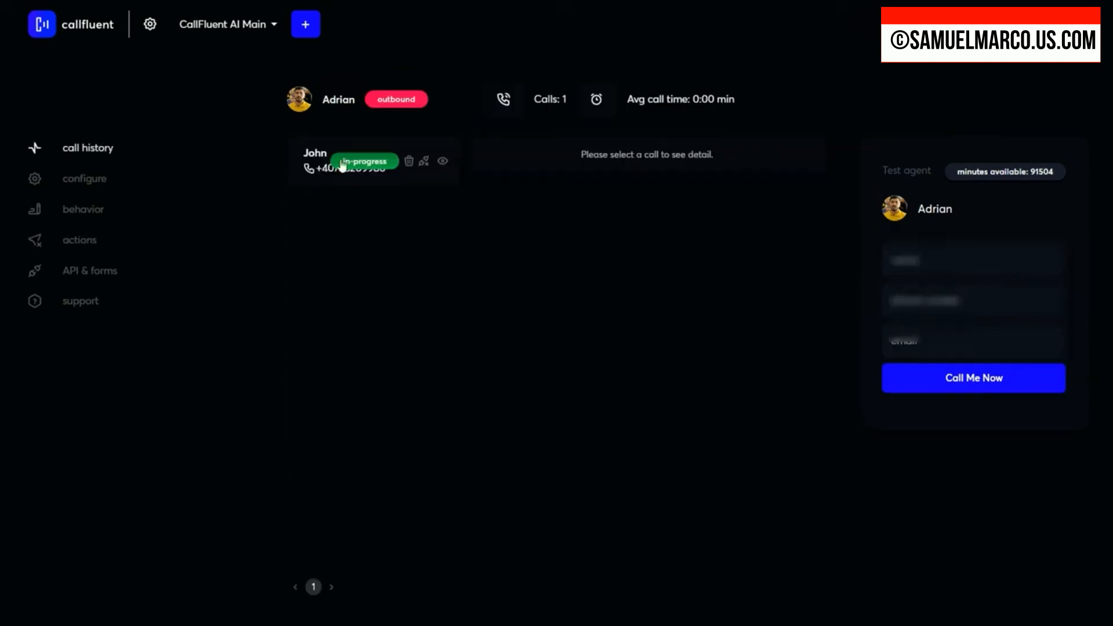
Step: Open the in-progress test call in the call history and read its live transcript down to the agent's latest reply
{"action": "left_click", "coordinate": [323, 167]}
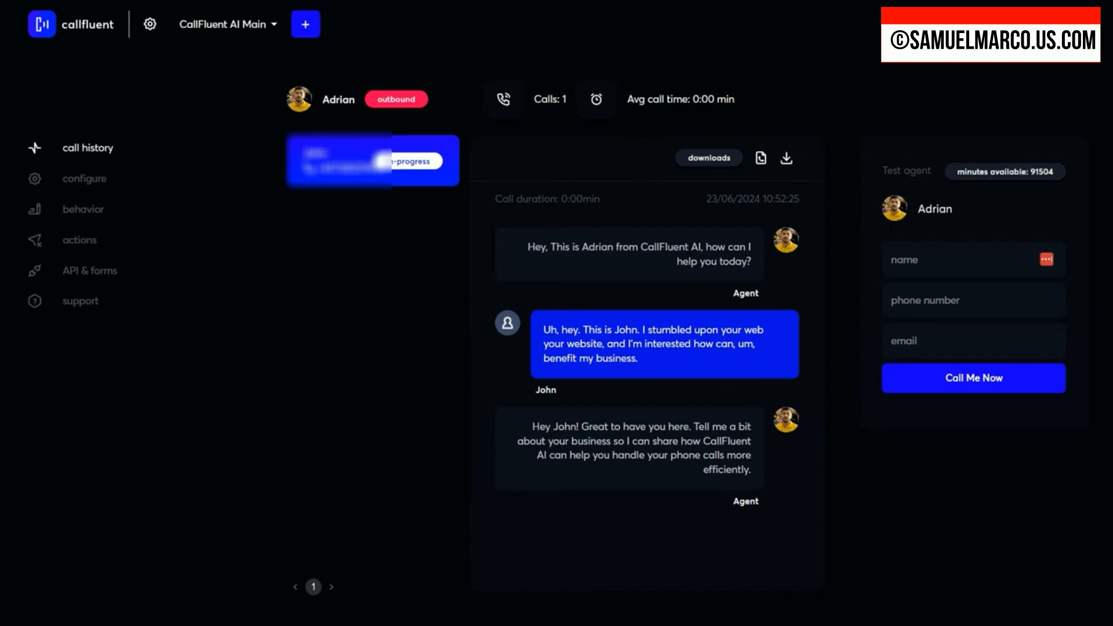
{"action": "left_click", "coordinate": [55, 0]}
{"action": "left_click", "coordinate": [314, 169]}
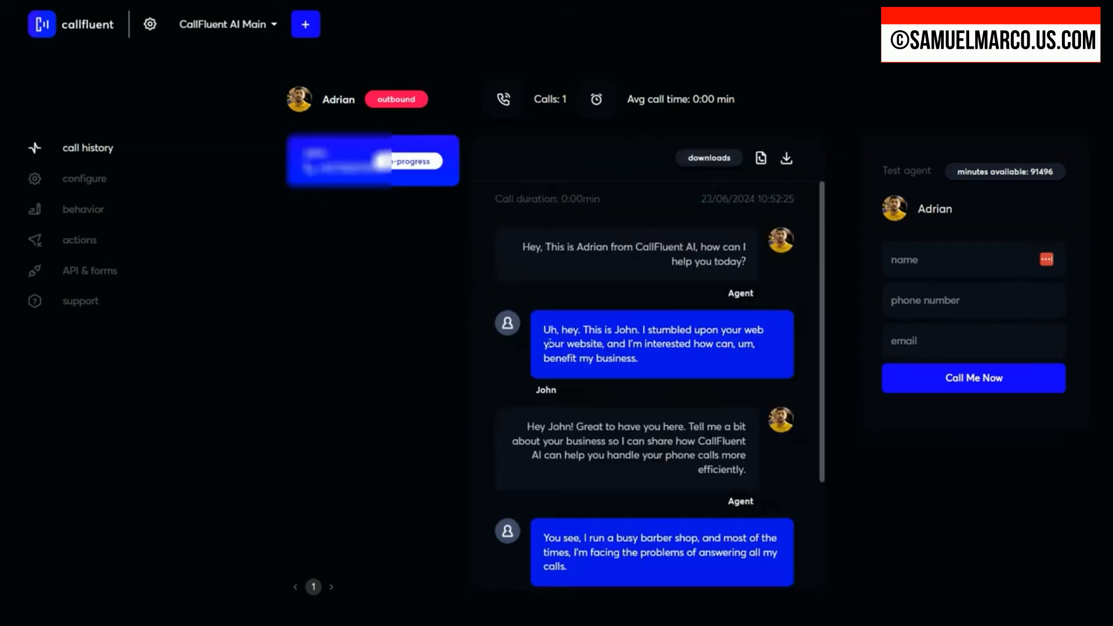
{"action": "scroll", "coordinate": [635, 367], "scroll_direction": "down", "scroll_amount": 3}
{"action": "left_click_drag", "start_coordinate": [578, 501], "coordinate": [674, 515]}
{"action": "left_click", "coordinate": [644, 518]}
{"action": "left_click_drag", "start_coordinate": [603, 515], "coordinate": [713, 518]}
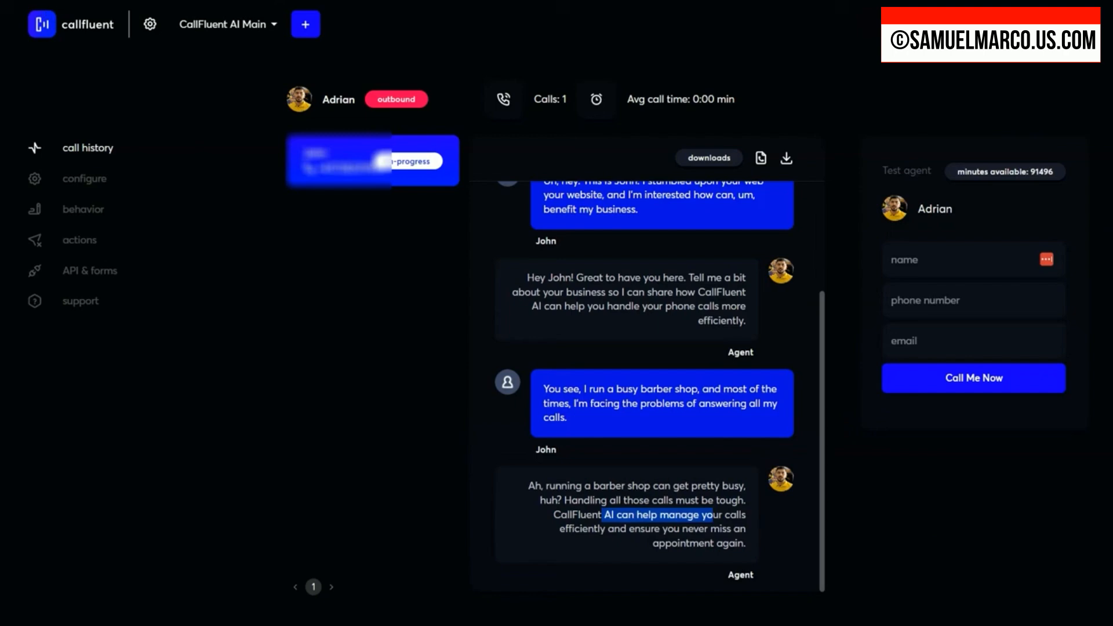
Step: Reload the call history as the call continues and read the newest exchanges between caller and agent each time
{"action": "key", "text": "F5"}
{"action": "left_click", "coordinate": [313, 159]}
{"action": "scroll", "coordinate": [626, 403], "scroll_direction": "down", "scroll_amount": 6}
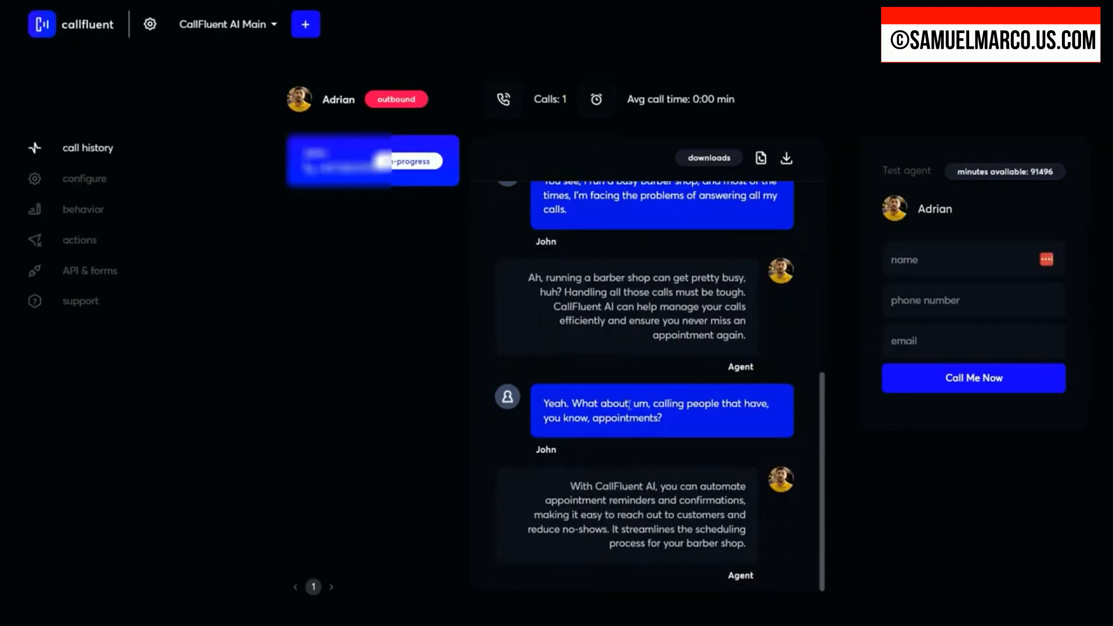
{"action": "left_click_drag", "start_coordinate": [663, 502], "coordinate": [732, 512]}
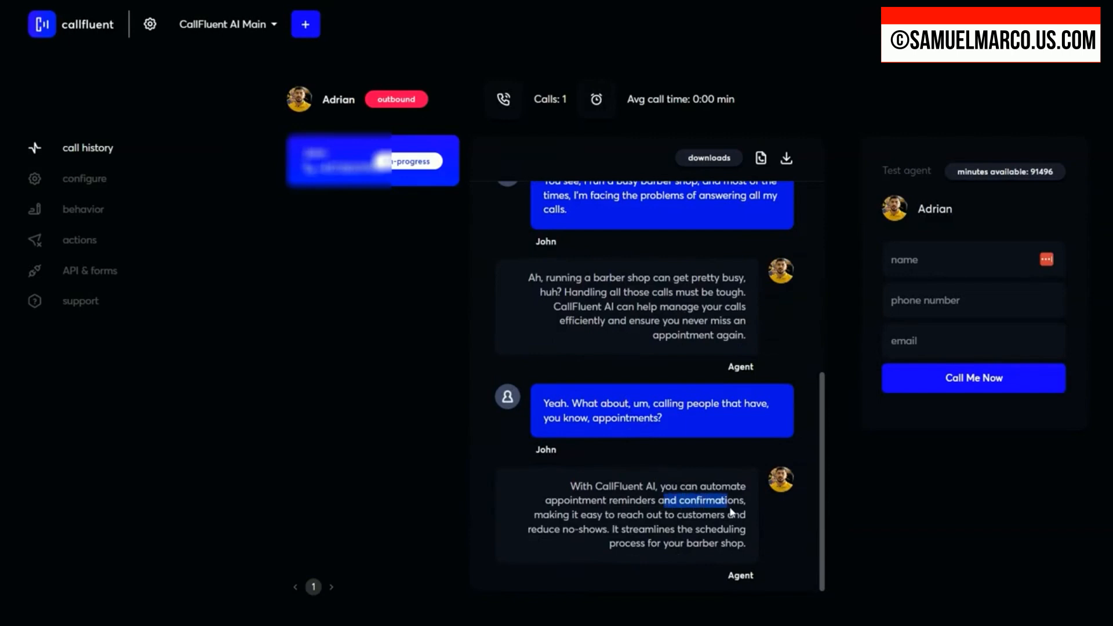
{"action": "left_click_drag", "start_coordinate": [592, 515], "coordinate": [699, 537]}
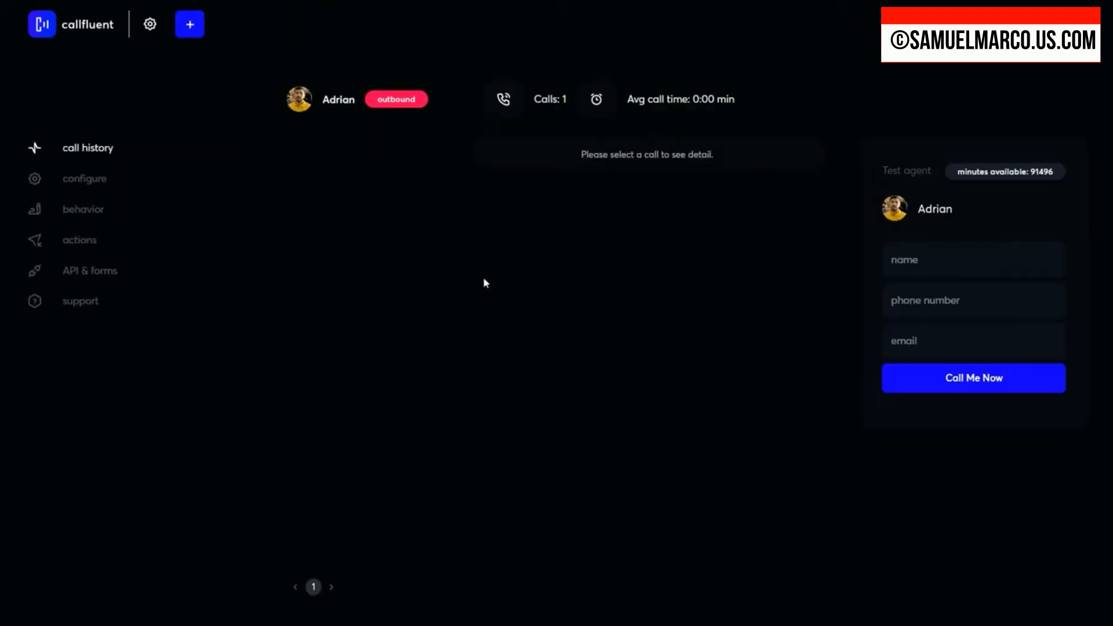
{"action": "left_click", "coordinate": [320, 158]}
{"action": "scroll", "coordinate": [621, 373], "scroll_direction": "down", "scroll_amount": 10}
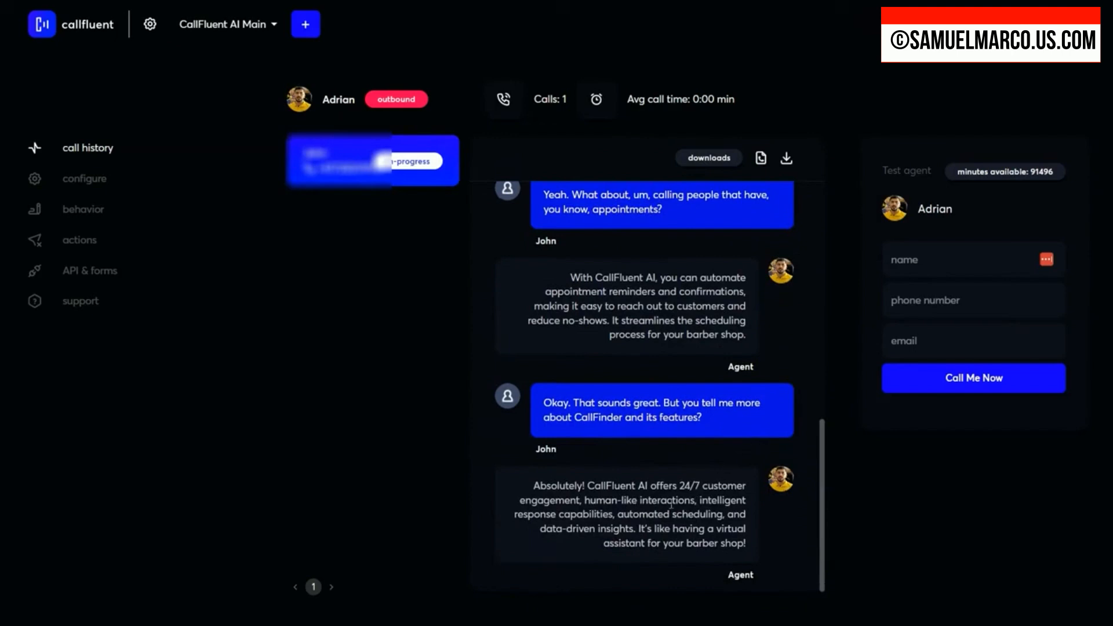
{"action": "left_click_drag", "start_coordinate": [547, 516], "coordinate": [748, 540]}
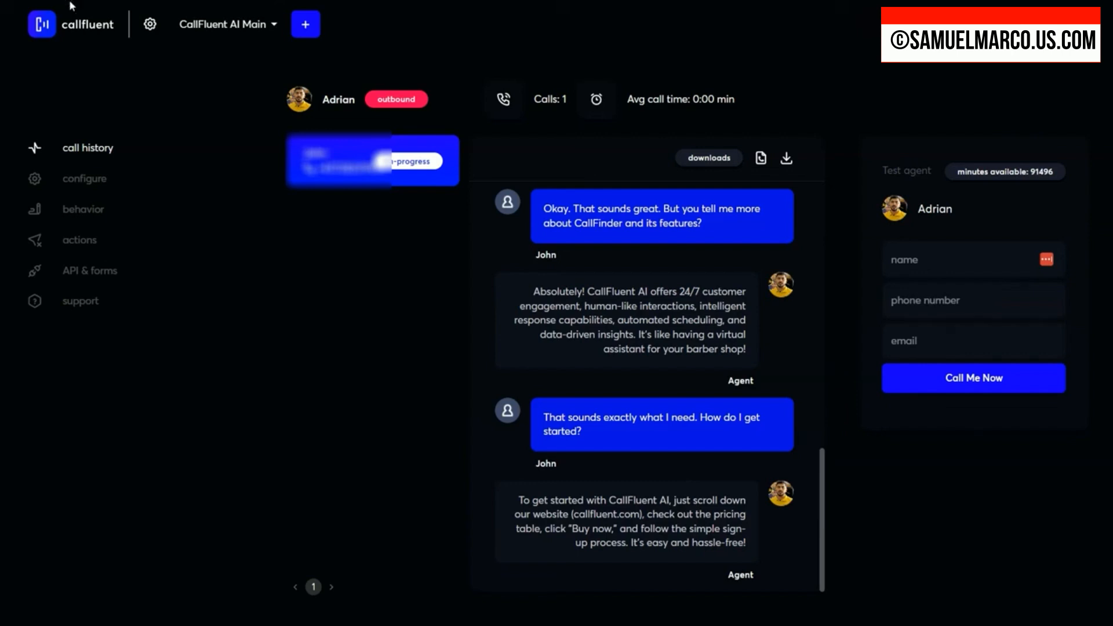
{"action": "left_click", "coordinate": [72, 6]}
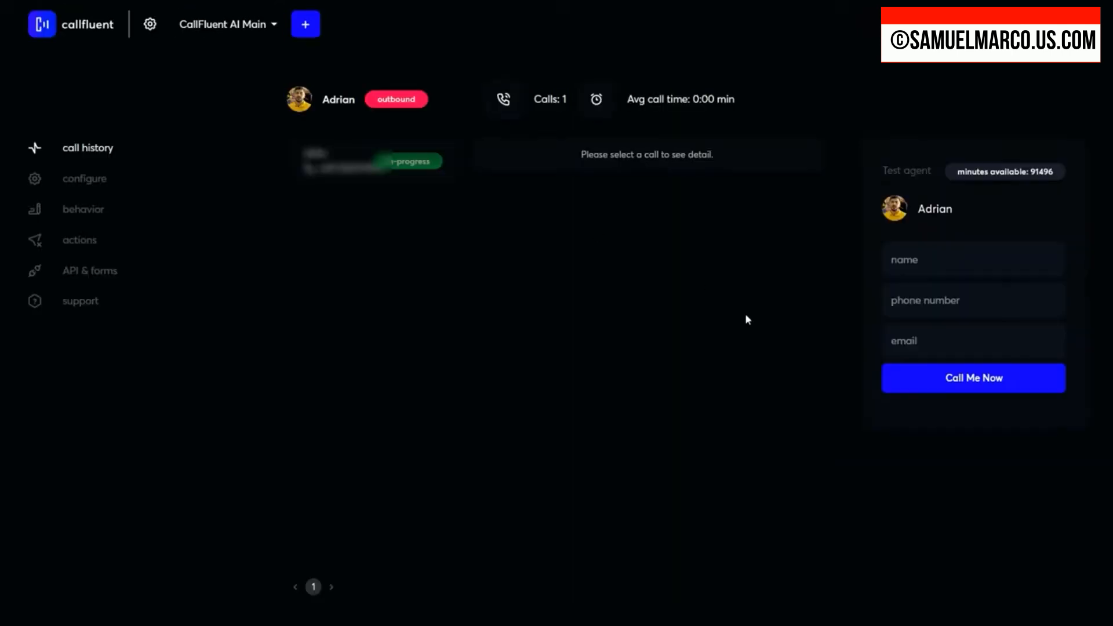
{"action": "left_click", "coordinate": [339, 180]}
{"action": "scroll", "coordinate": [626, 406], "scroll_direction": "down", "scroll_amount": 10}
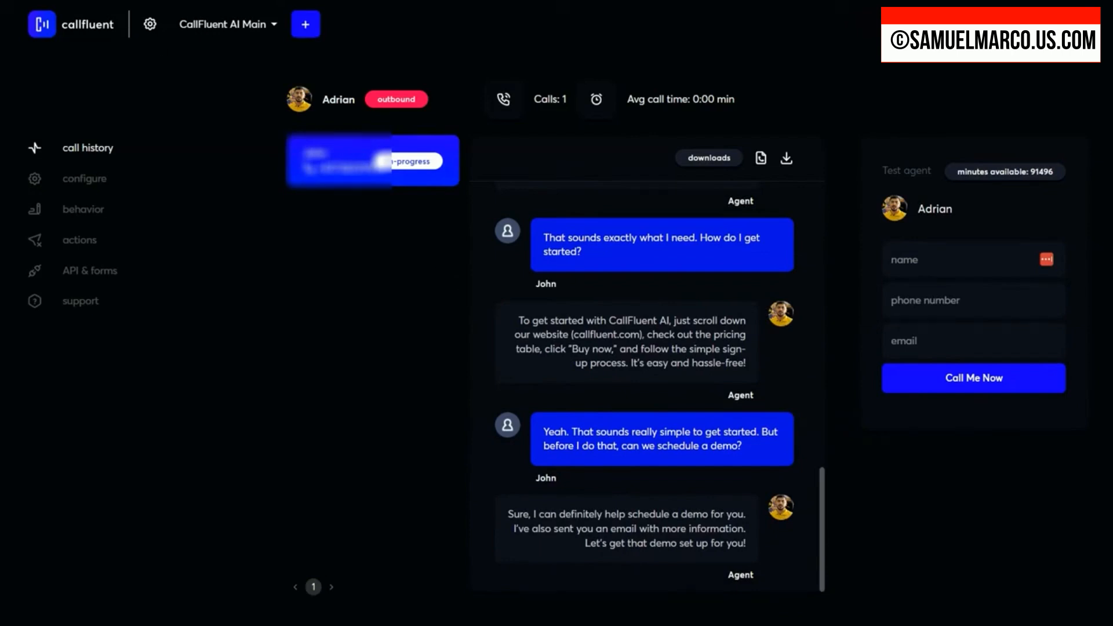
Step: Reload the finished call and review its recording options, download options and transcript from the beginning
{"action": "key", "text": "F5"}
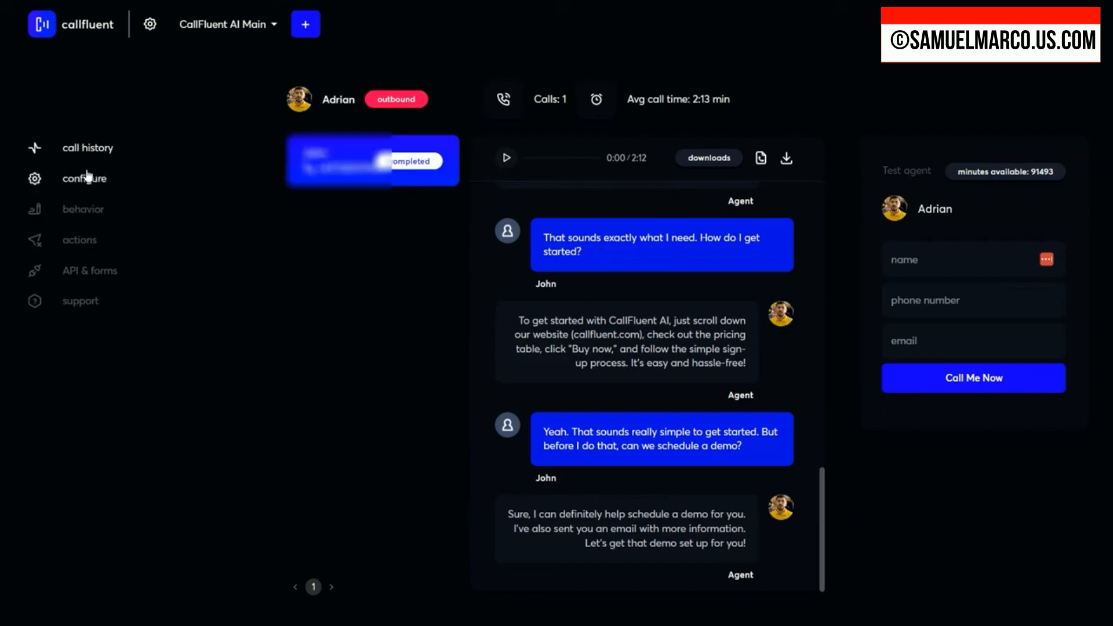
{"action": "mouse_move", "coordinate": [339, 169]}
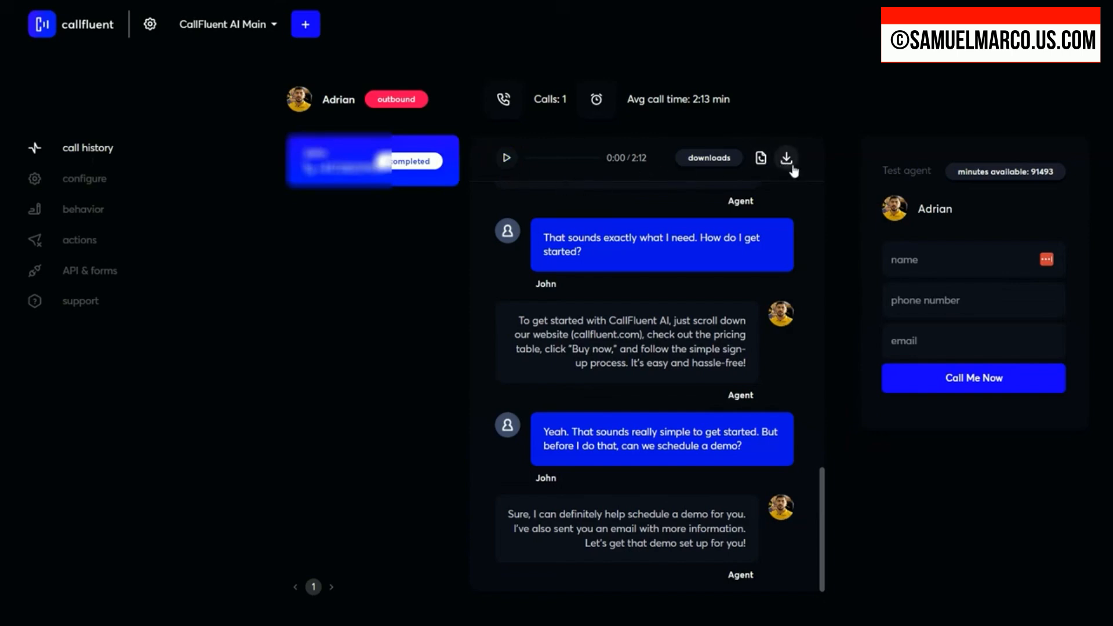
{"action": "scroll", "coordinate": [631, 363], "scroll_direction": "up", "scroll_amount": 3}
{"action": "scroll", "coordinate": [631, 362], "scroll_direction": "up", "scroll_amount": 10}
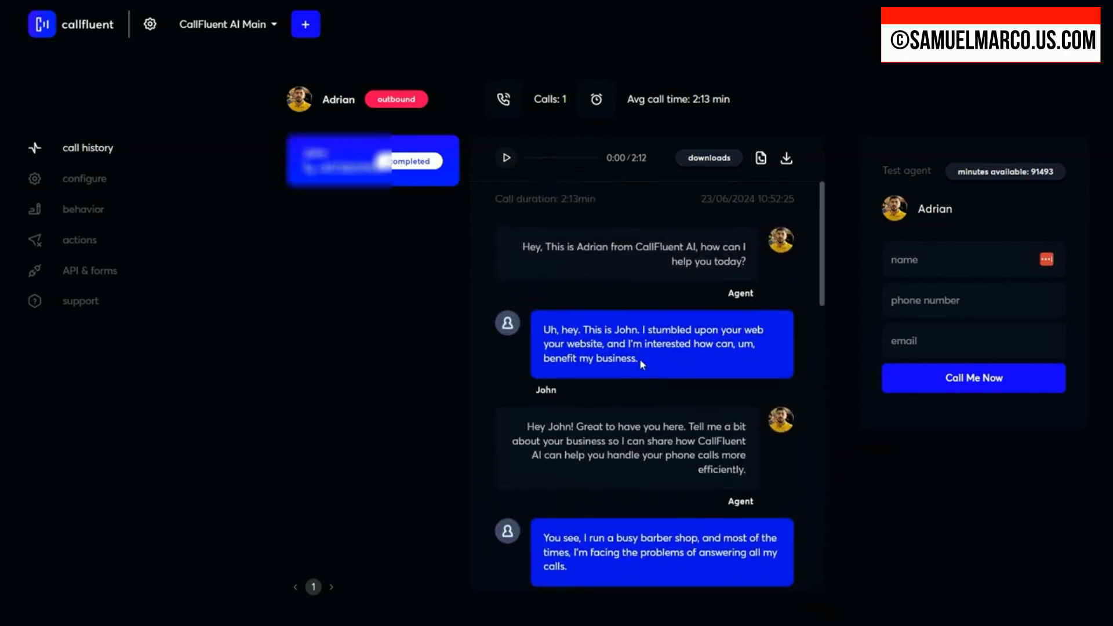
{"action": "scroll", "coordinate": [642, 365], "scroll_direction": "down", "scroll_amount": 15}
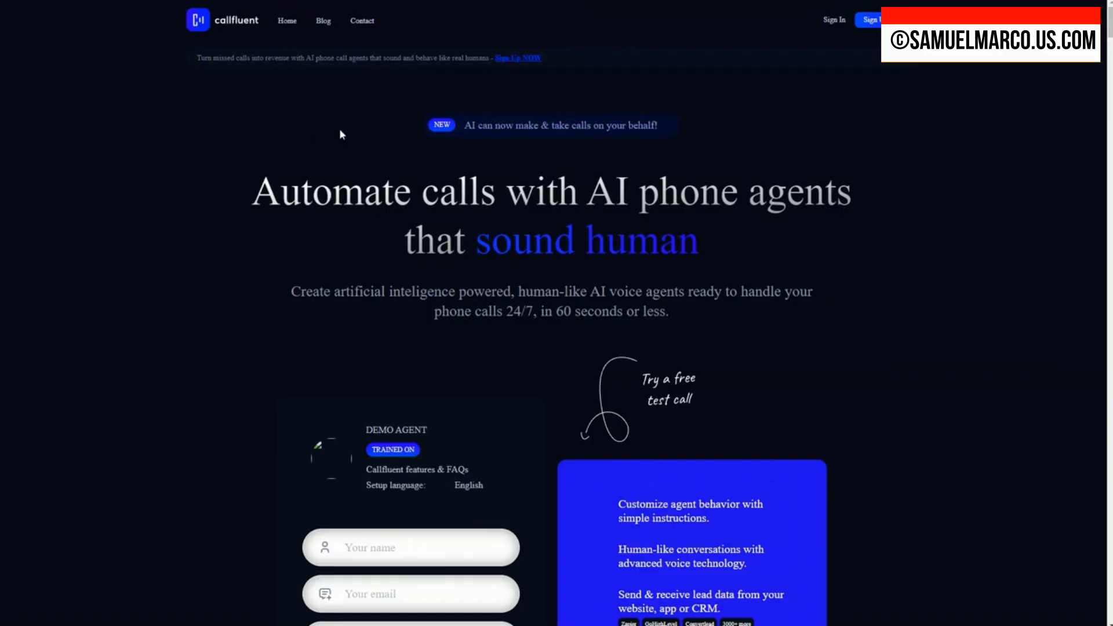
Step: Look through the CallFluent homepage, covering the demo agent form, feature list, sample voices, ElevenLabs integration and comparison with traditional phone agents
{"action": "scroll", "coordinate": [425, 391], "scroll_direction": "down", "scroll_amount": 5}
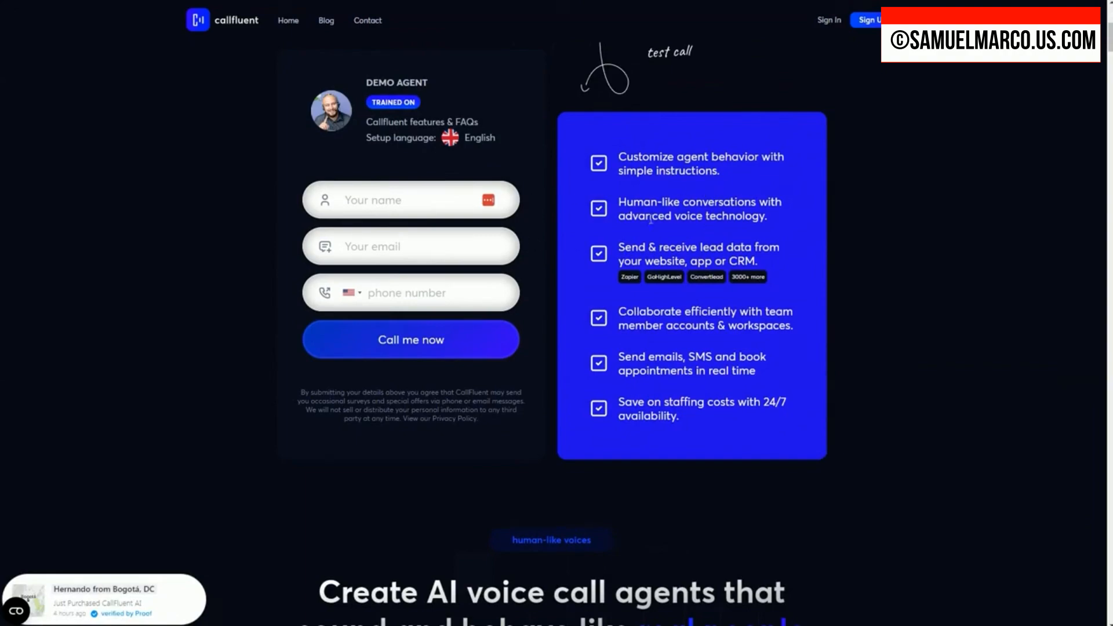
{"action": "scroll", "coordinate": [651, 219], "scroll_direction": "up", "scroll_amount": 5}
{"action": "scroll", "coordinate": [618, 313], "scroll_direction": "down", "scroll_amount": 14}
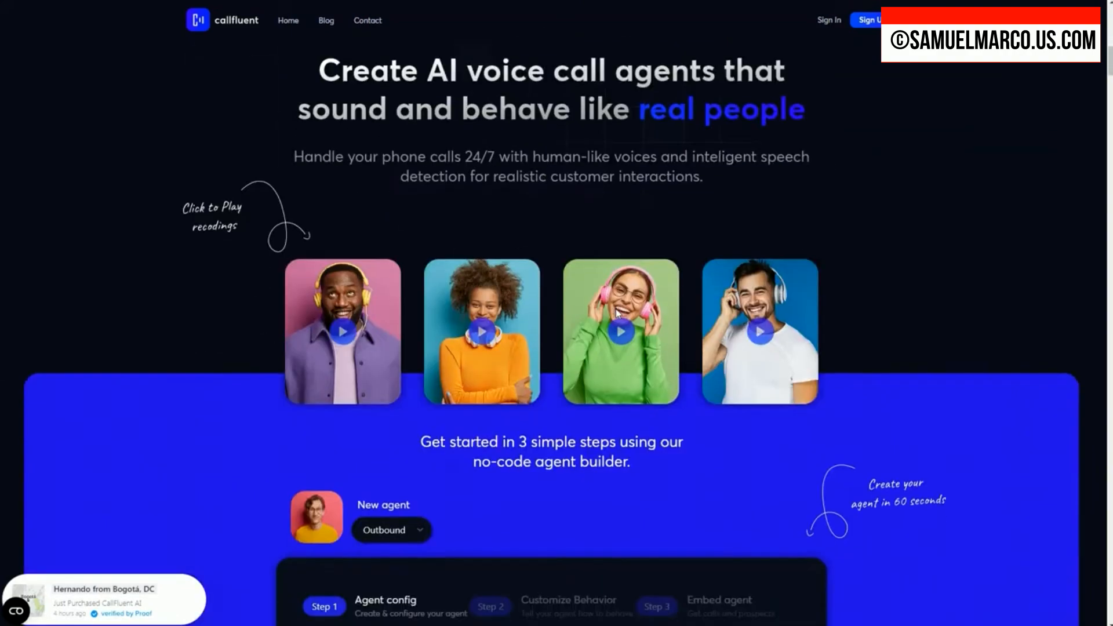
{"action": "scroll", "coordinate": [618, 313], "scroll_direction": "down", "scroll_amount": 15}
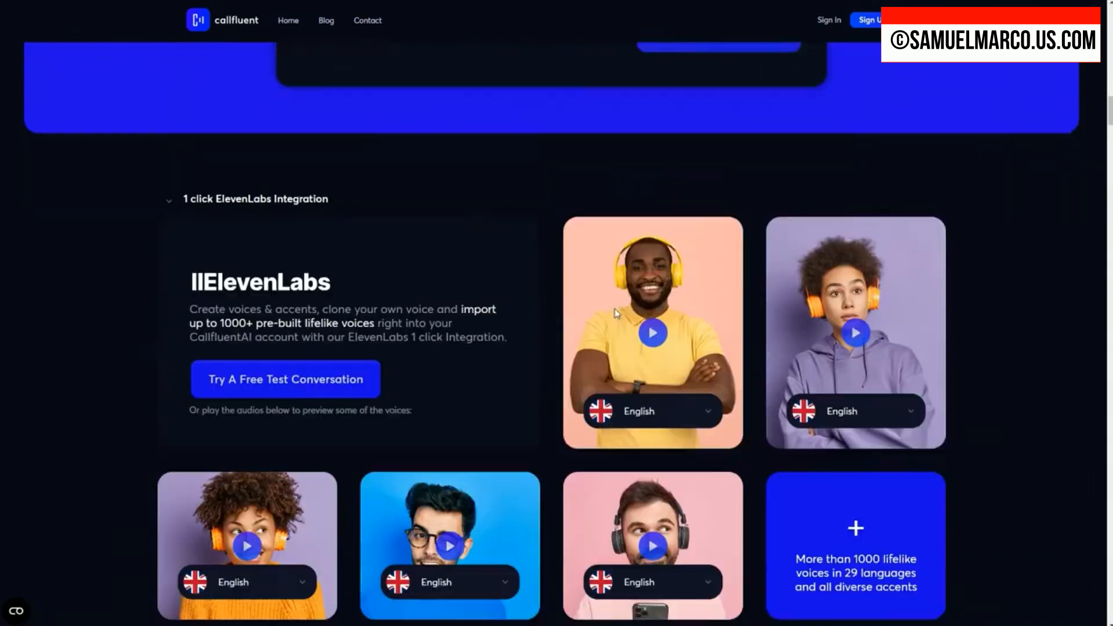
{"action": "scroll", "coordinate": [616, 313], "scroll_direction": "down", "scroll_amount": 1}
{"action": "scroll", "coordinate": [616, 313], "scroll_direction": "down", "scroll_amount": 12}
{"action": "scroll", "coordinate": [616, 314], "scroll_direction": "down", "scroll_amount": 12}
{"action": "scroll", "coordinate": [615, 313], "scroll_direction": "down", "scroll_amount": 12}
{"action": "scroll", "coordinate": [613, 314], "scroll_direction": "down", "scroll_amount": 10}
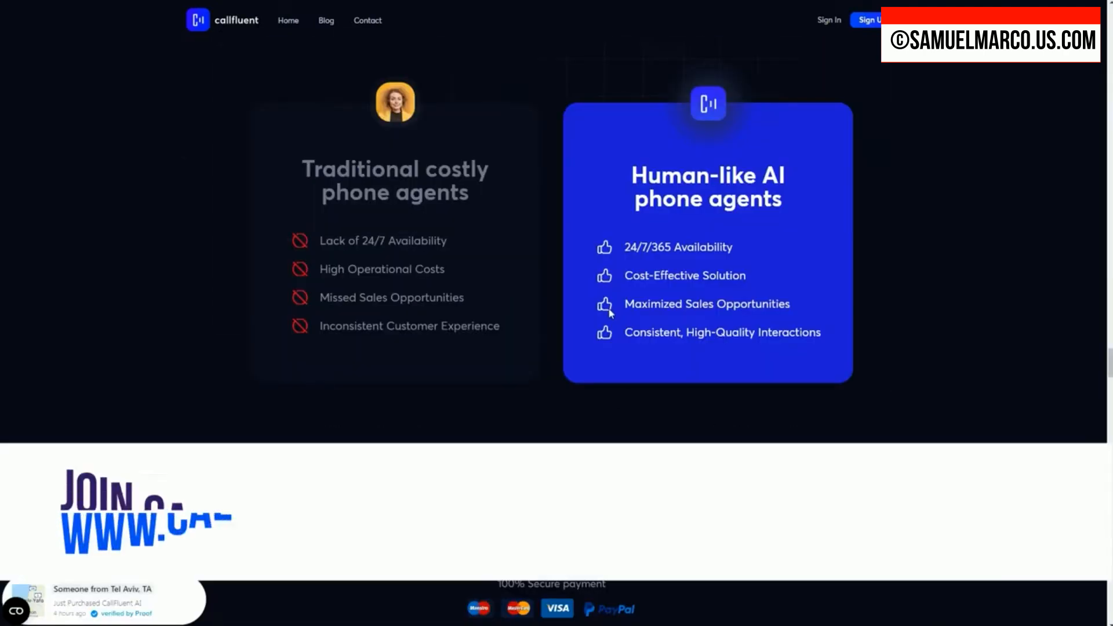